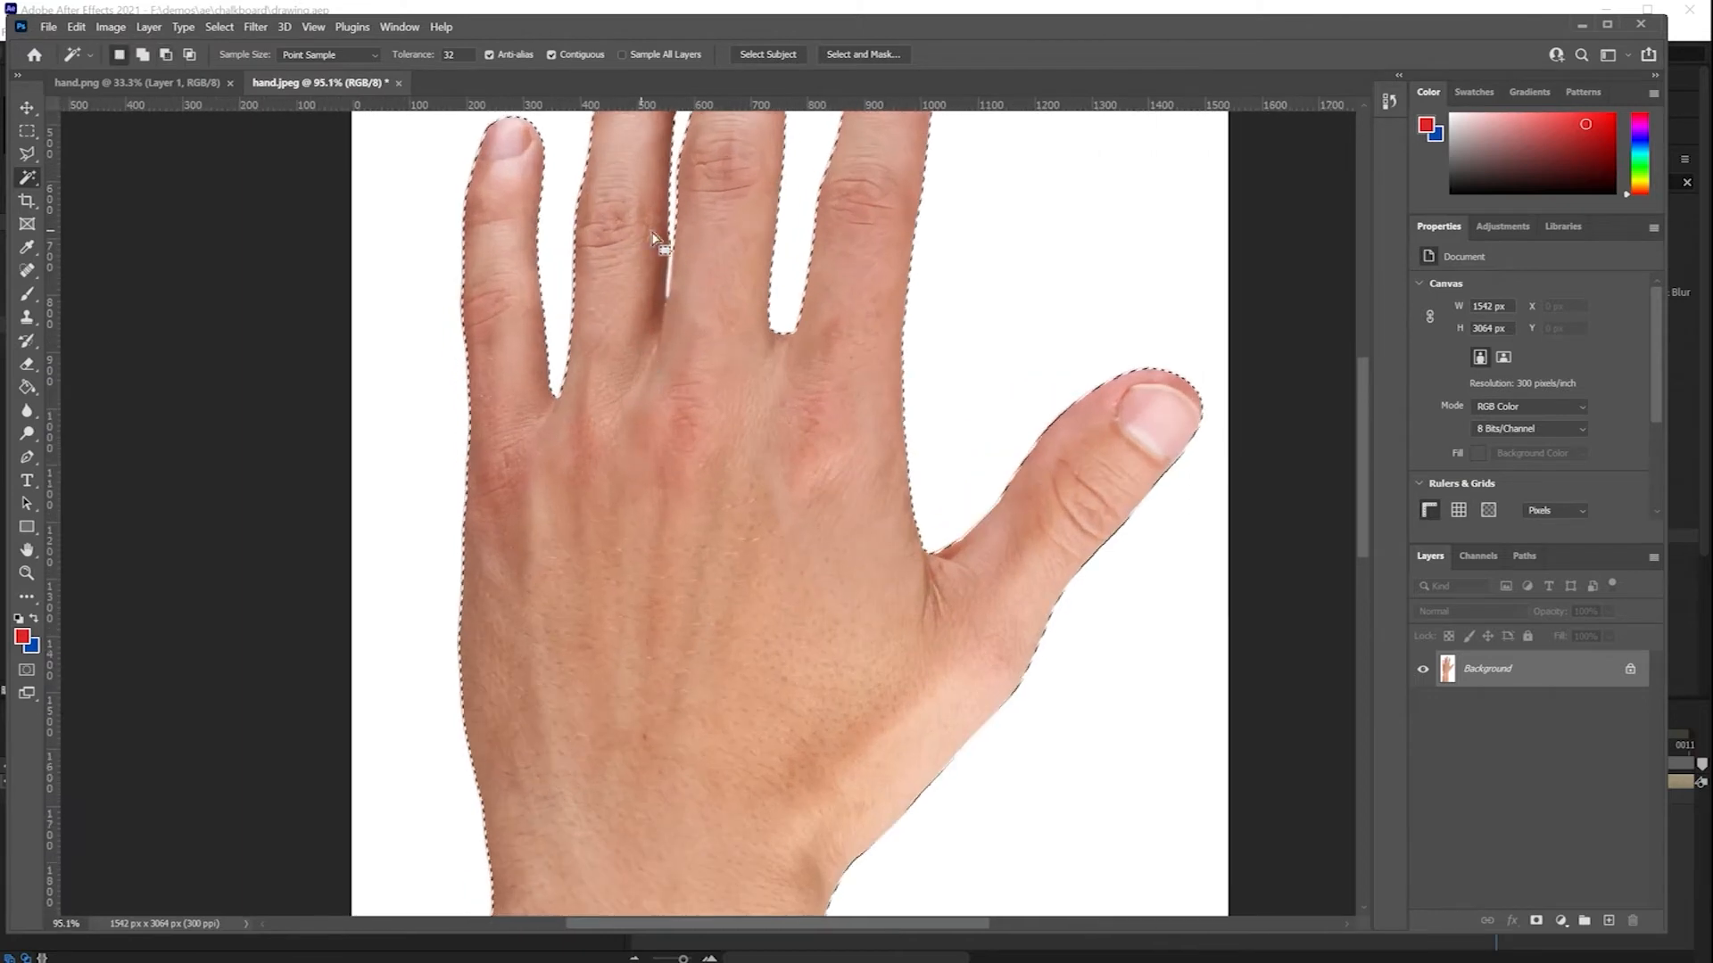
Step: Copy the selected hand onto its own layer and delete the Background layer
{"action": "scroll", "coordinate": [676, 307], "scroll_direction": "down", "scroll_amount": 5}
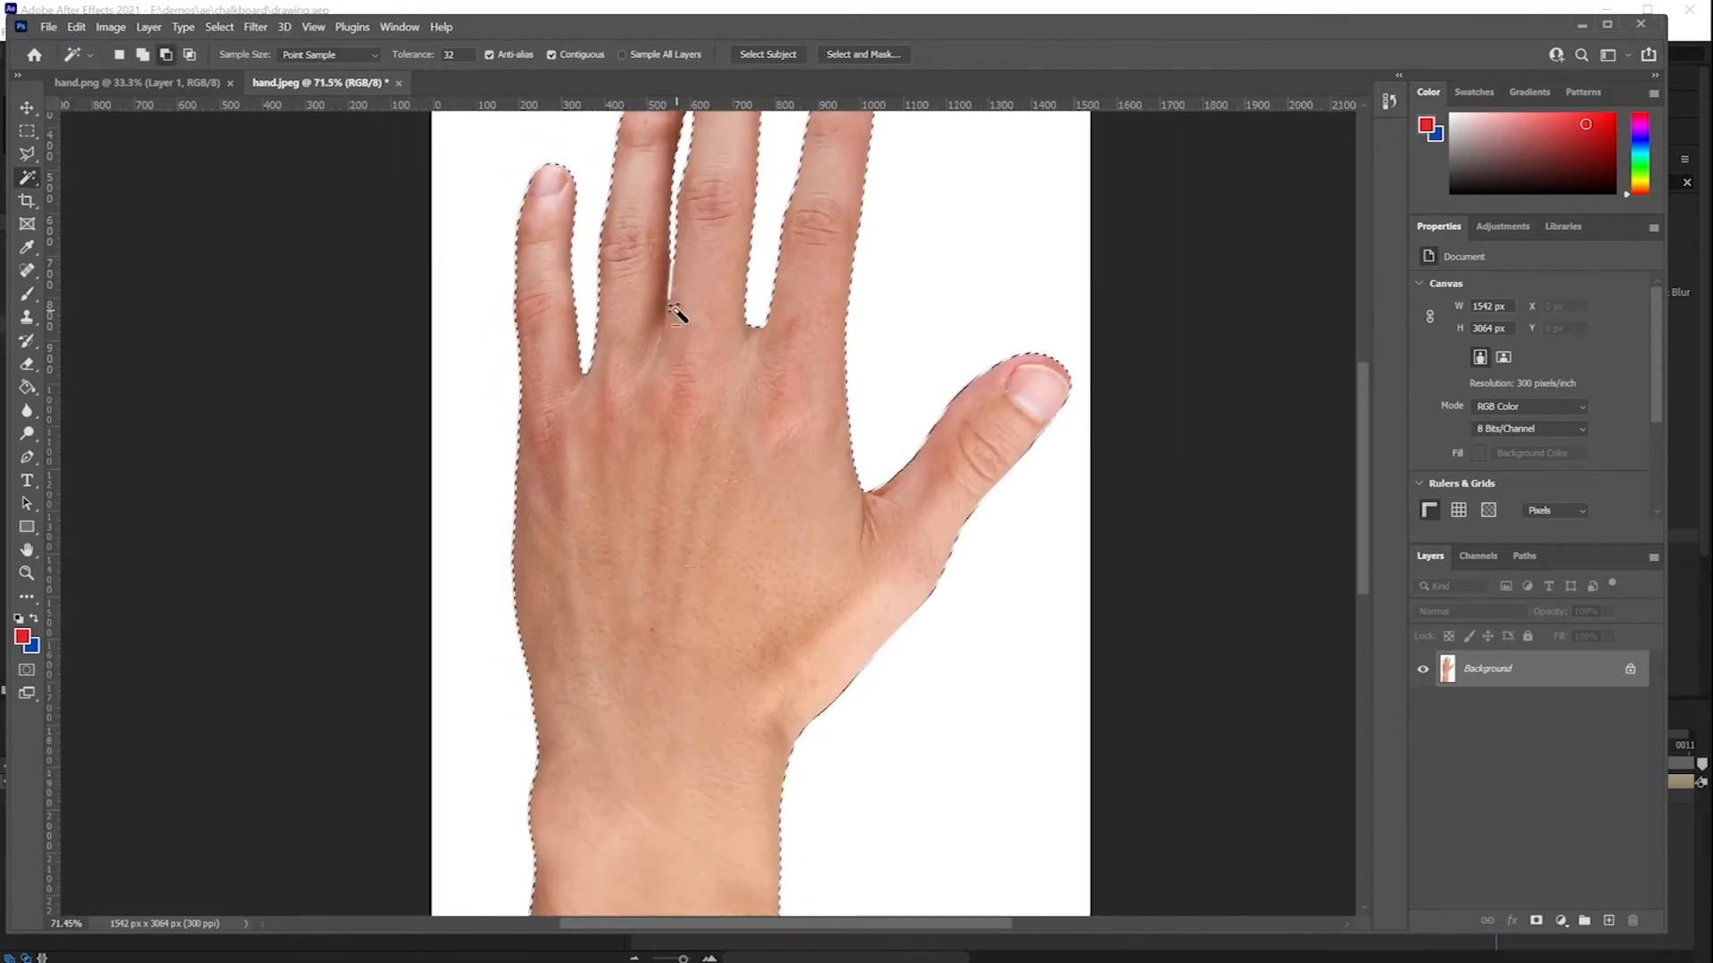
{"action": "scroll", "coordinate": [675, 311], "scroll_direction": "down", "scroll_amount": 1}
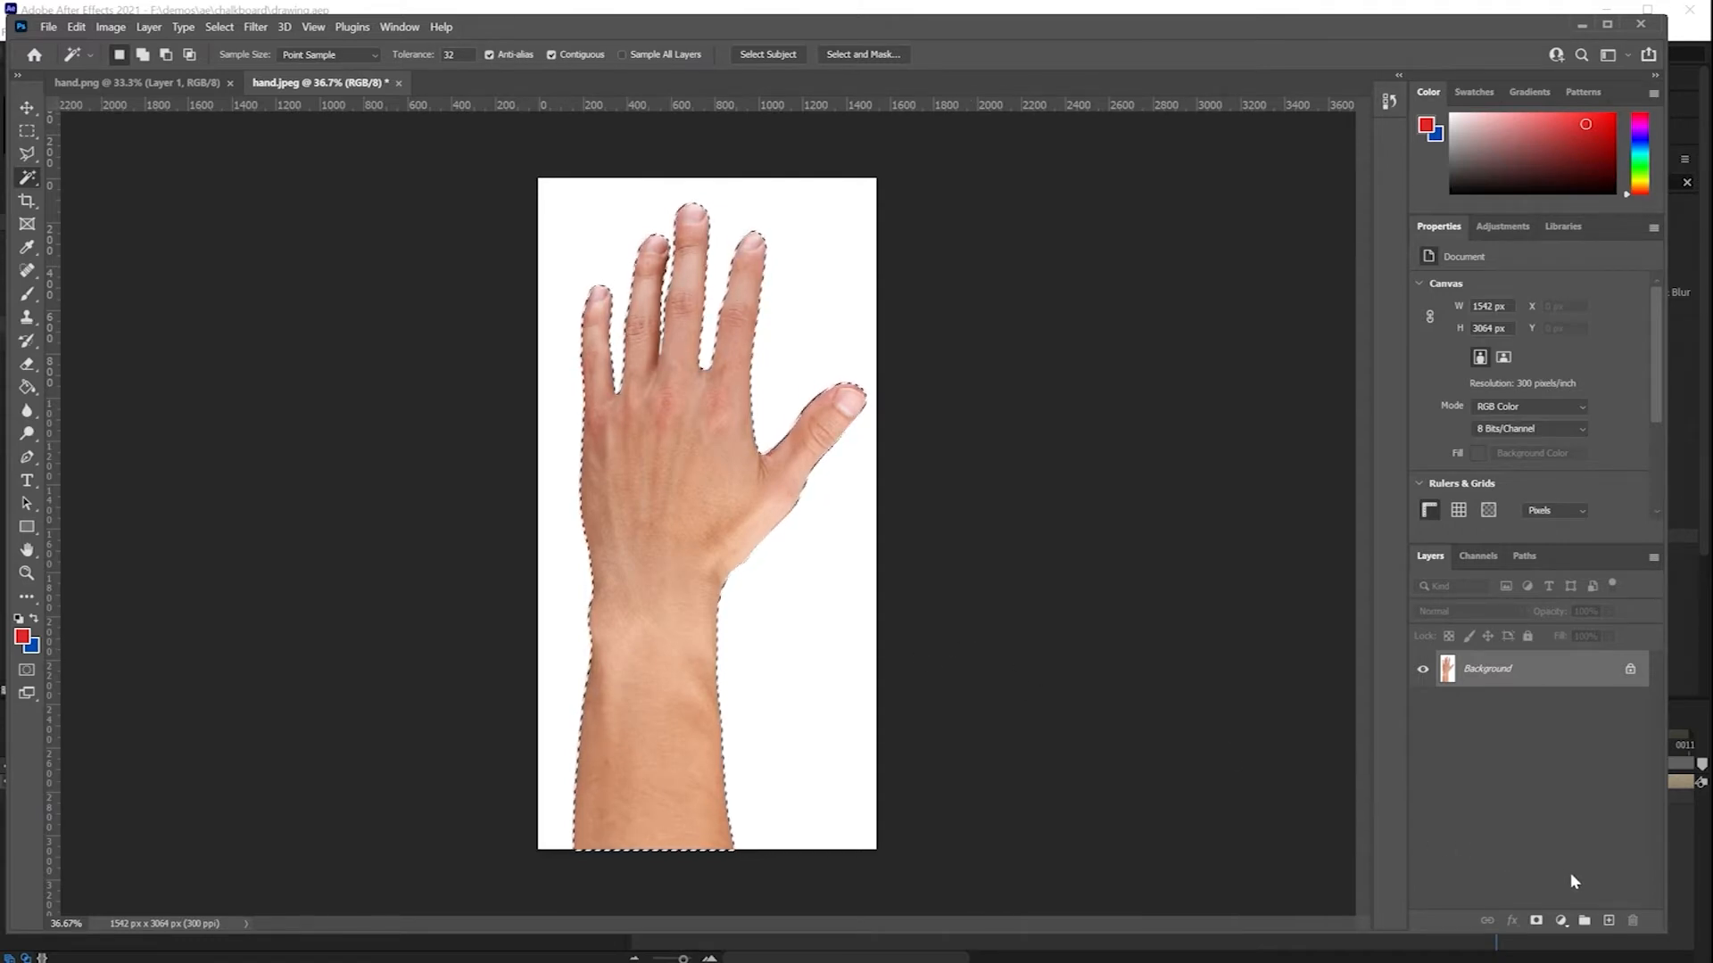
{"action": "key", "text": "ctrl+j"}
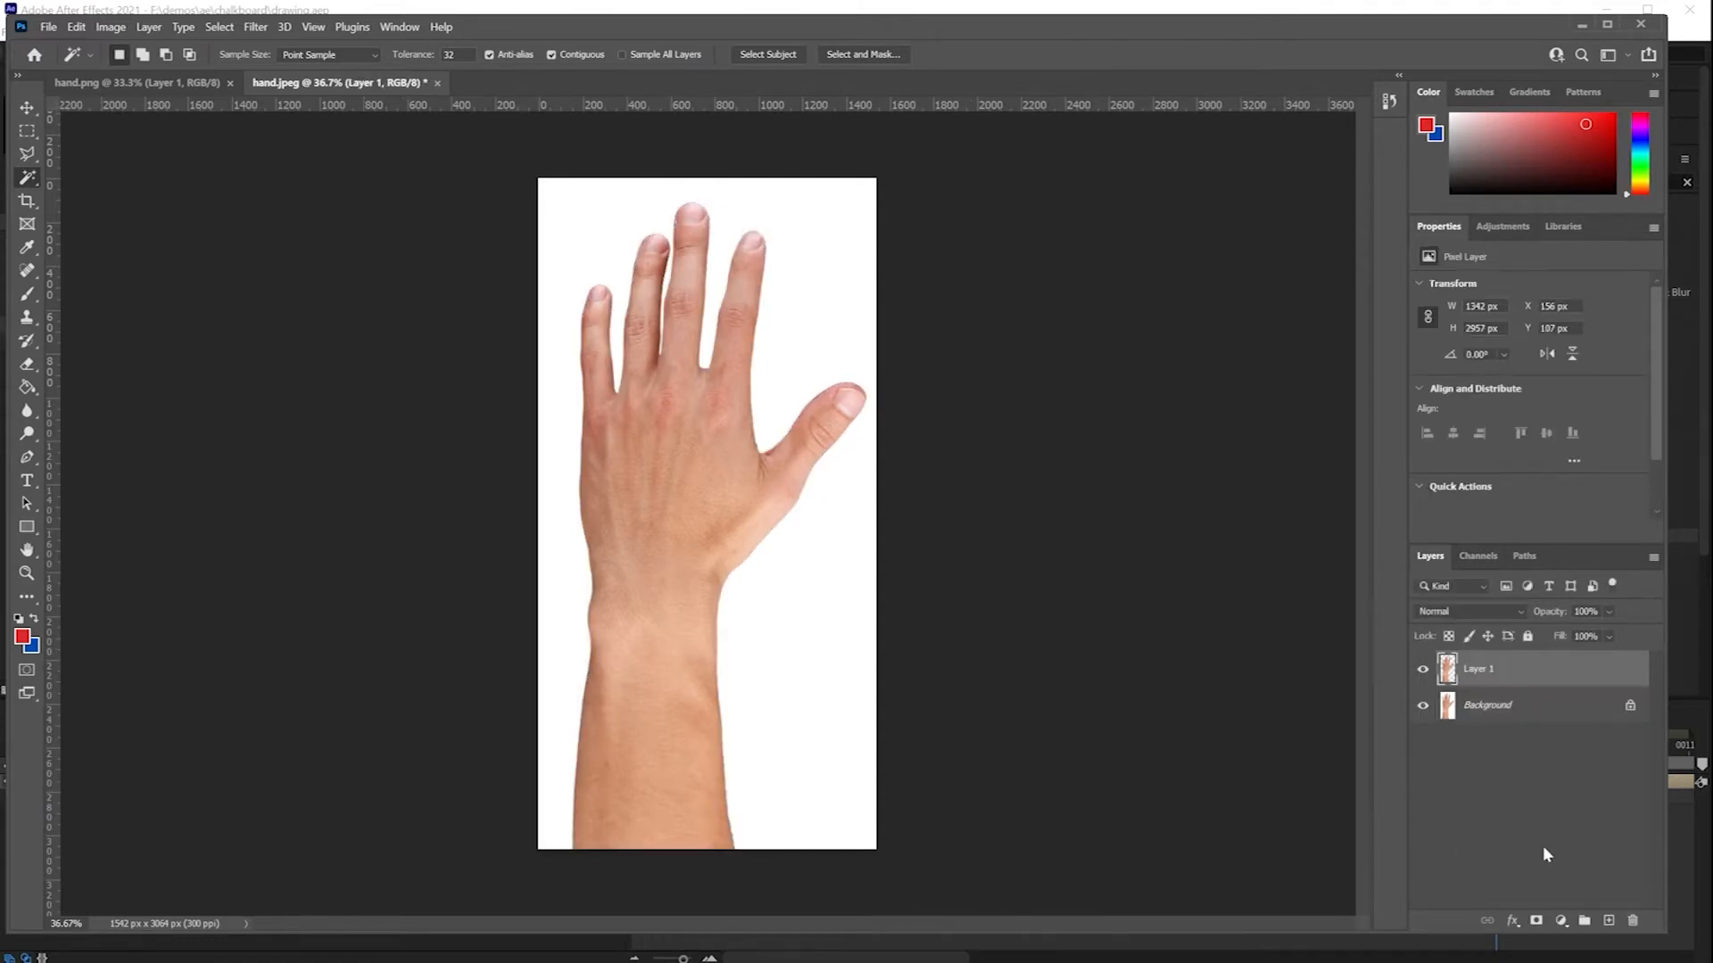
{"action": "left_click_drag", "start_coordinate": [1448, 707], "coordinate": [1635, 888]}
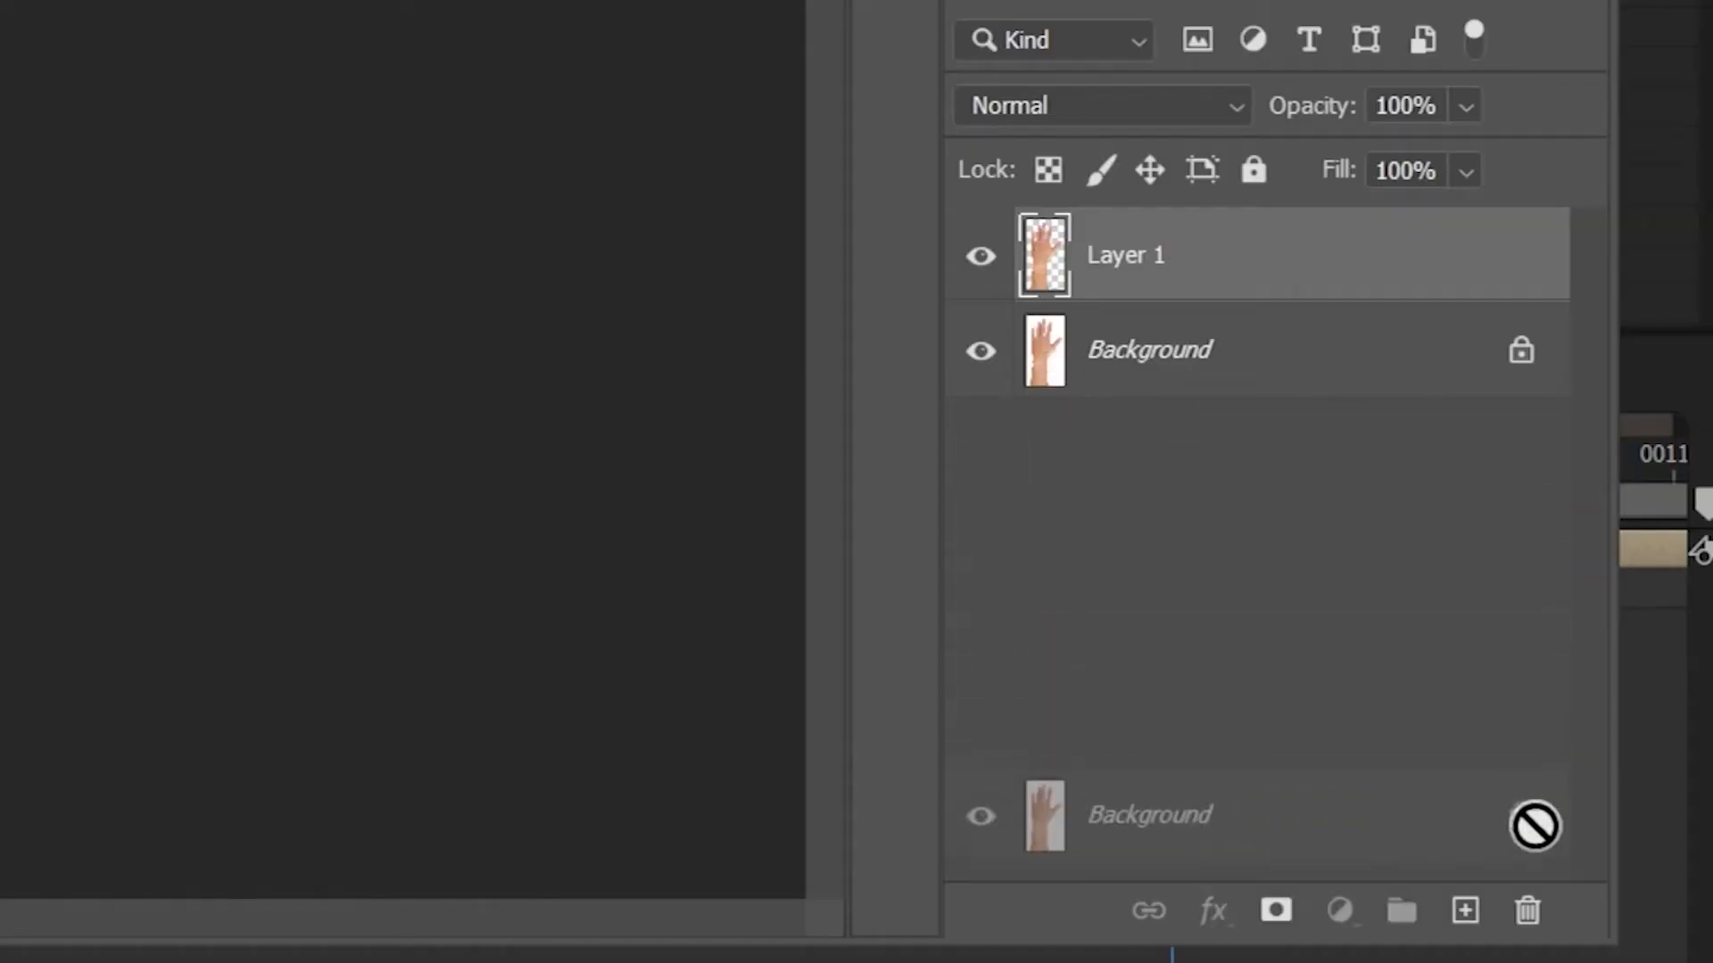
{"action": "left_click_drag", "start_coordinate": [1534, 826], "coordinate": [1527, 910]}
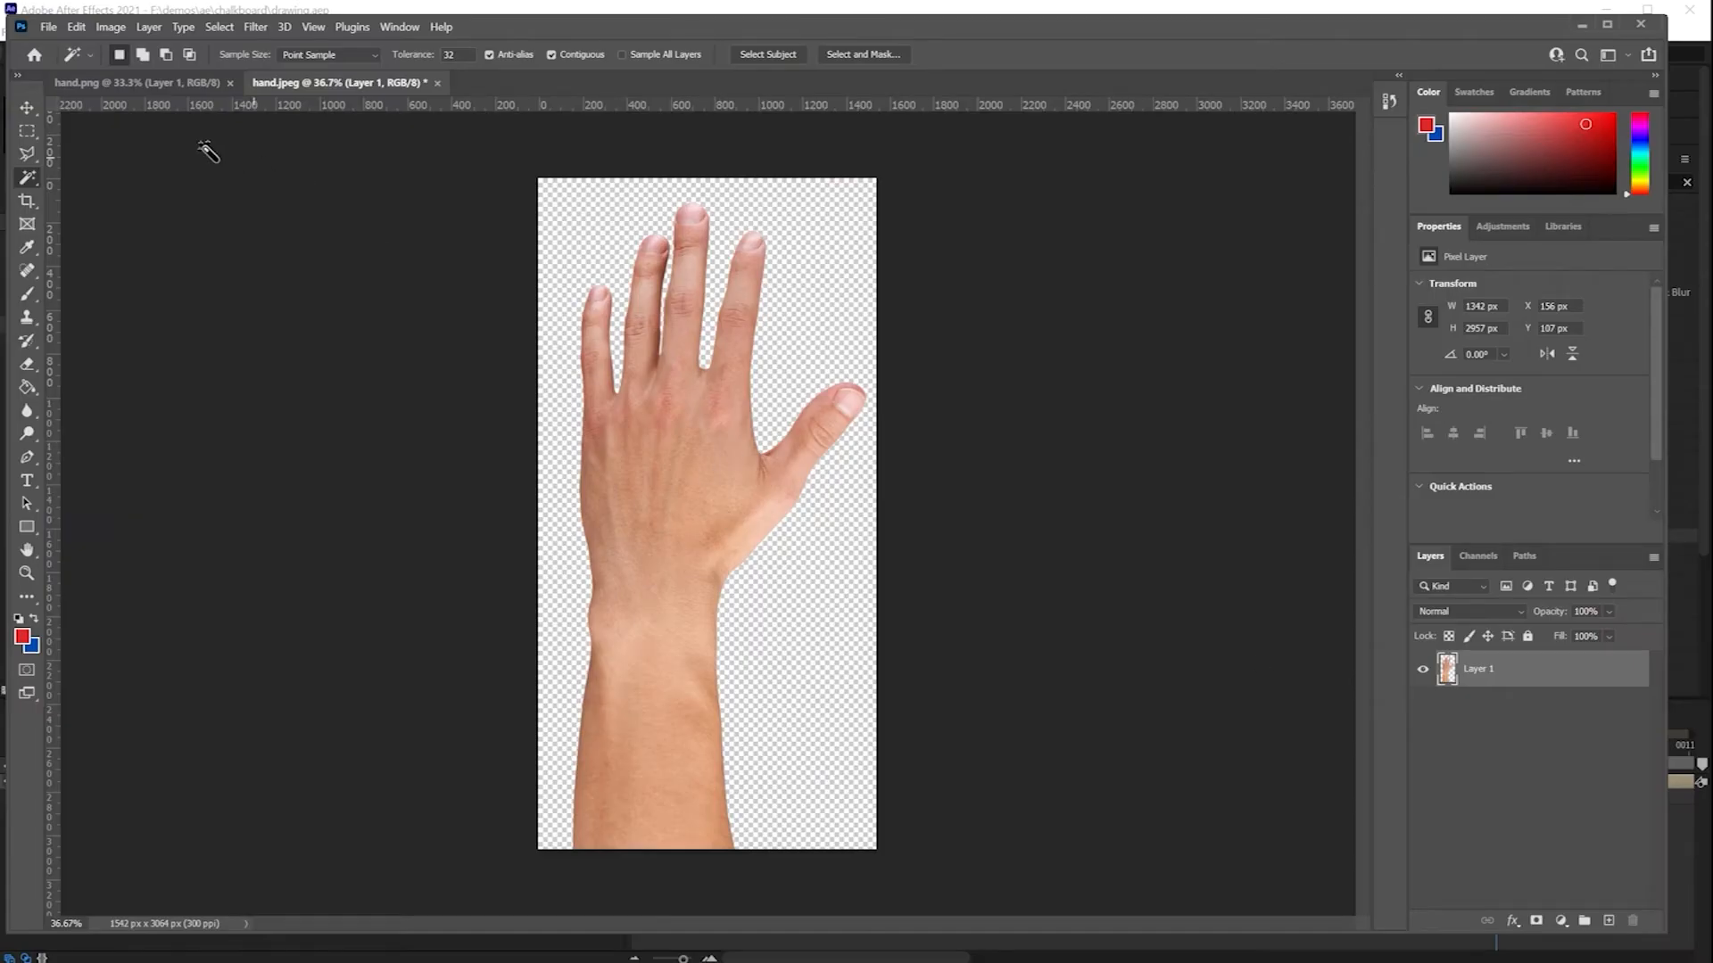
Step: Export the cut-out hand through Save for Web as a transparent PNG-24, replacing hand.png in the chalkboard folder
{"action": "left_click", "coordinate": [49, 27]}
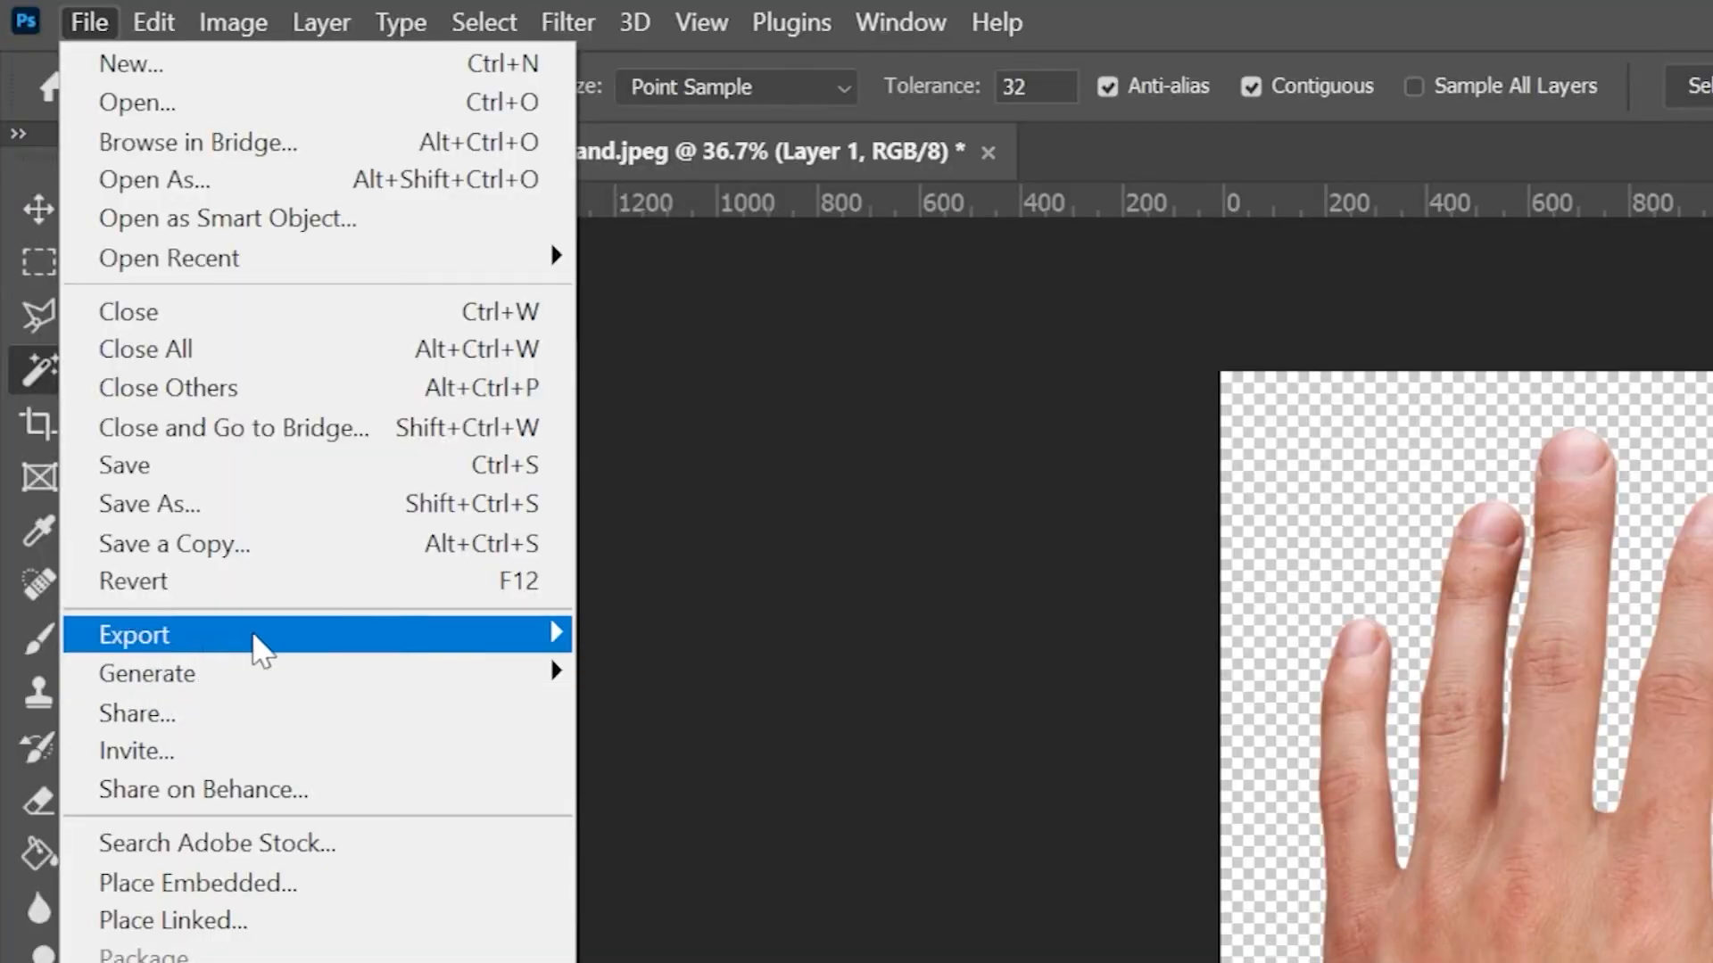
{"action": "mouse_move", "coordinate": [250, 292]}
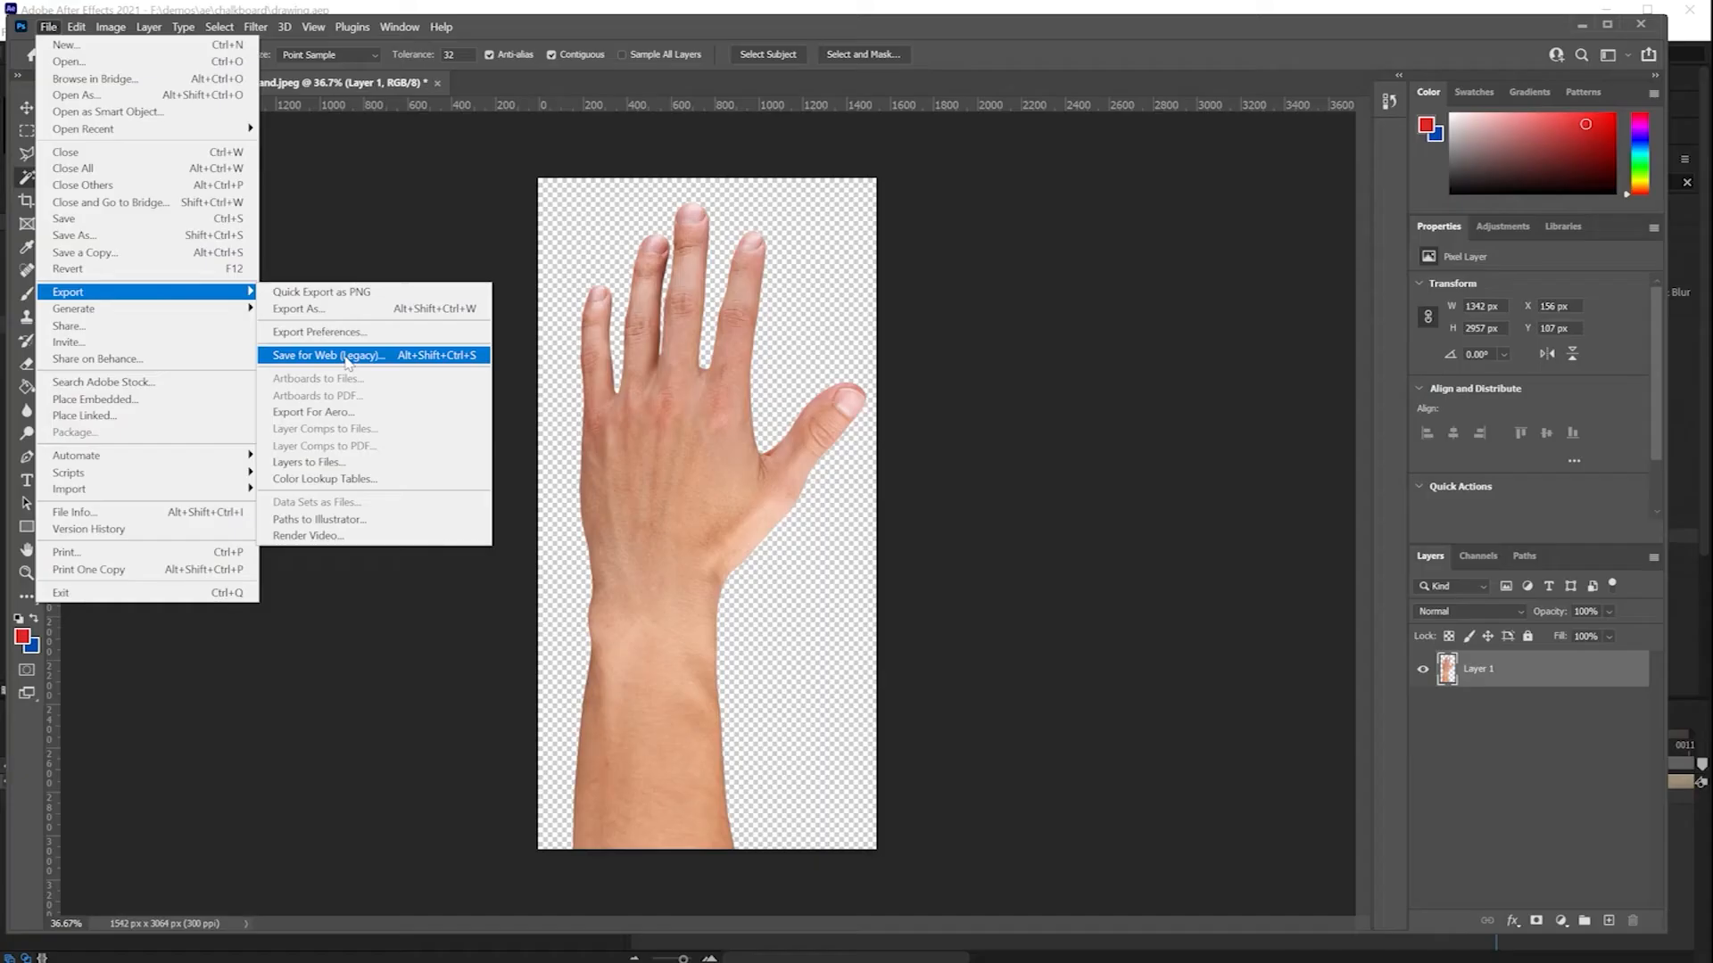
{"action": "left_click", "coordinate": [346, 357]}
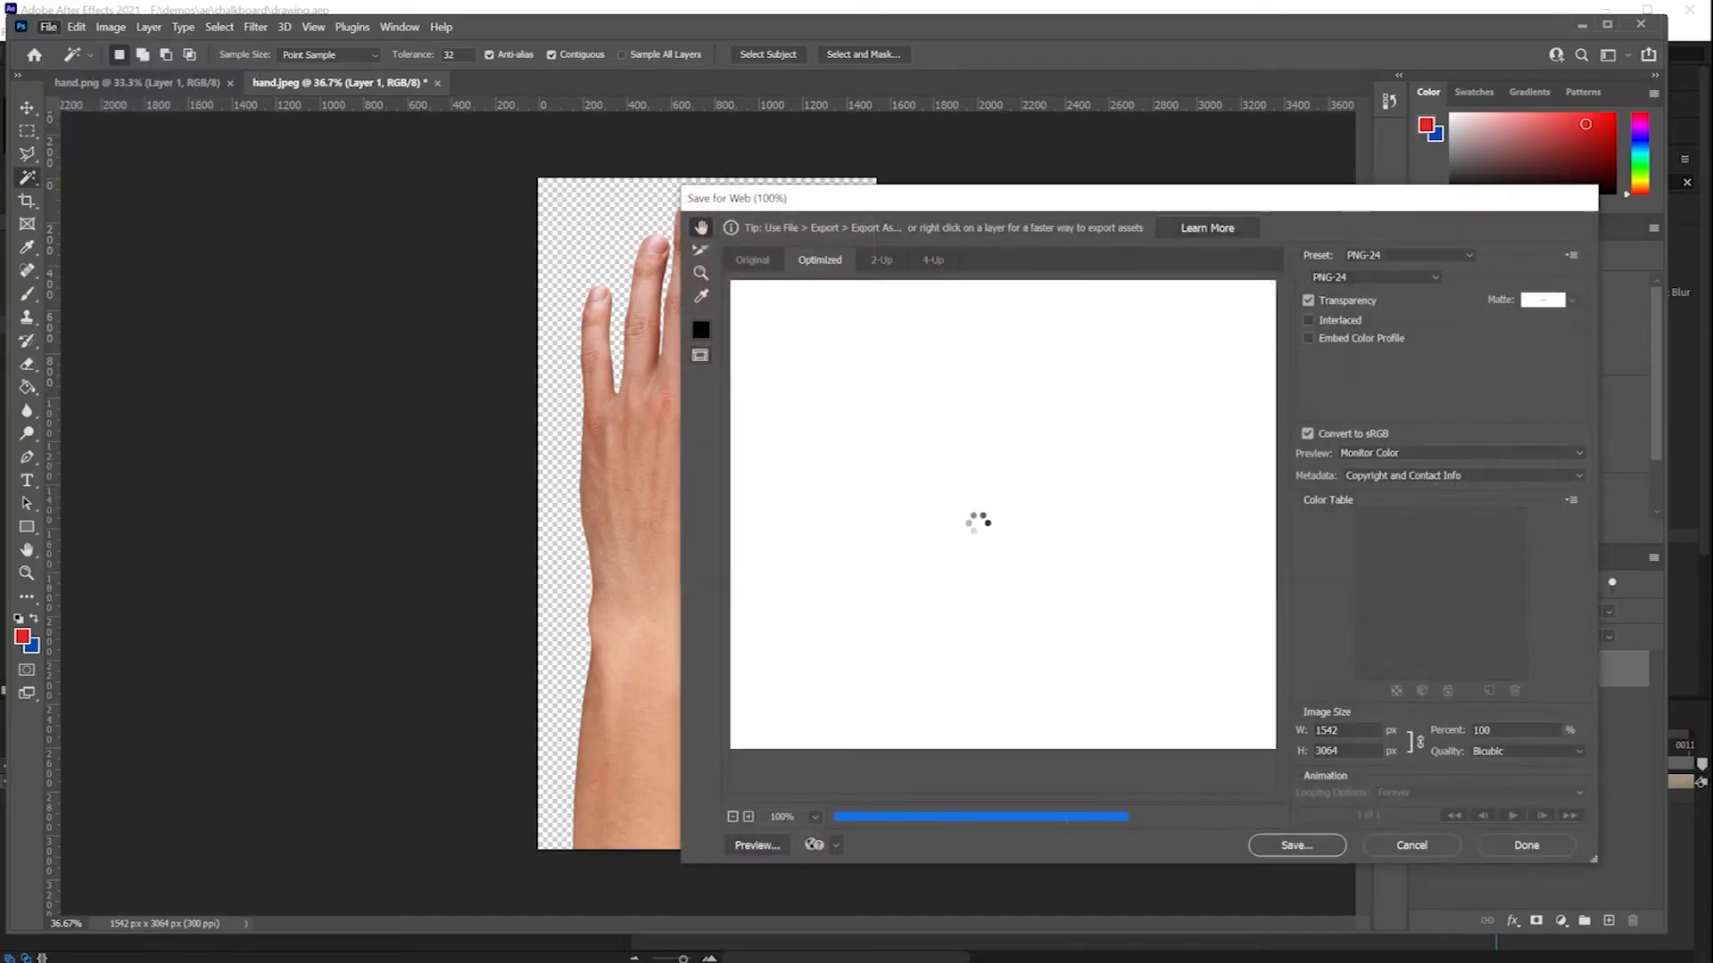
{"action": "left_click", "coordinate": [1298, 844]}
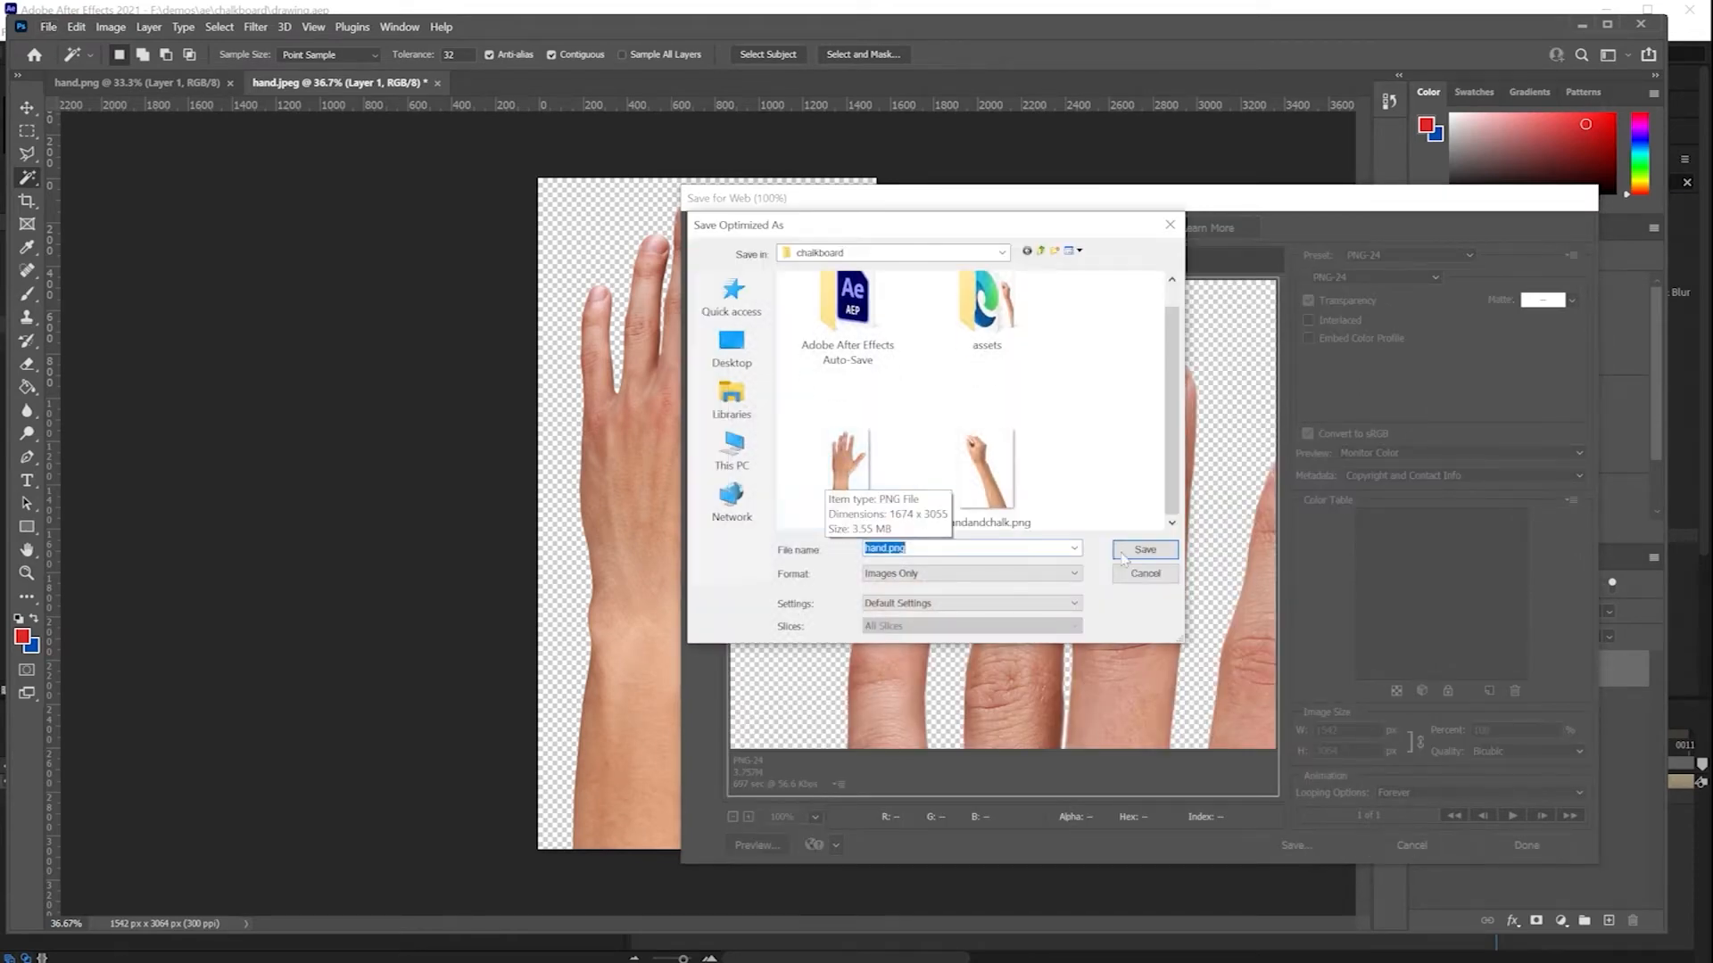
{"action": "left_click", "coordinate": [846, 504]}
{"action": "left_click", "coordinate": [1142, 551]}
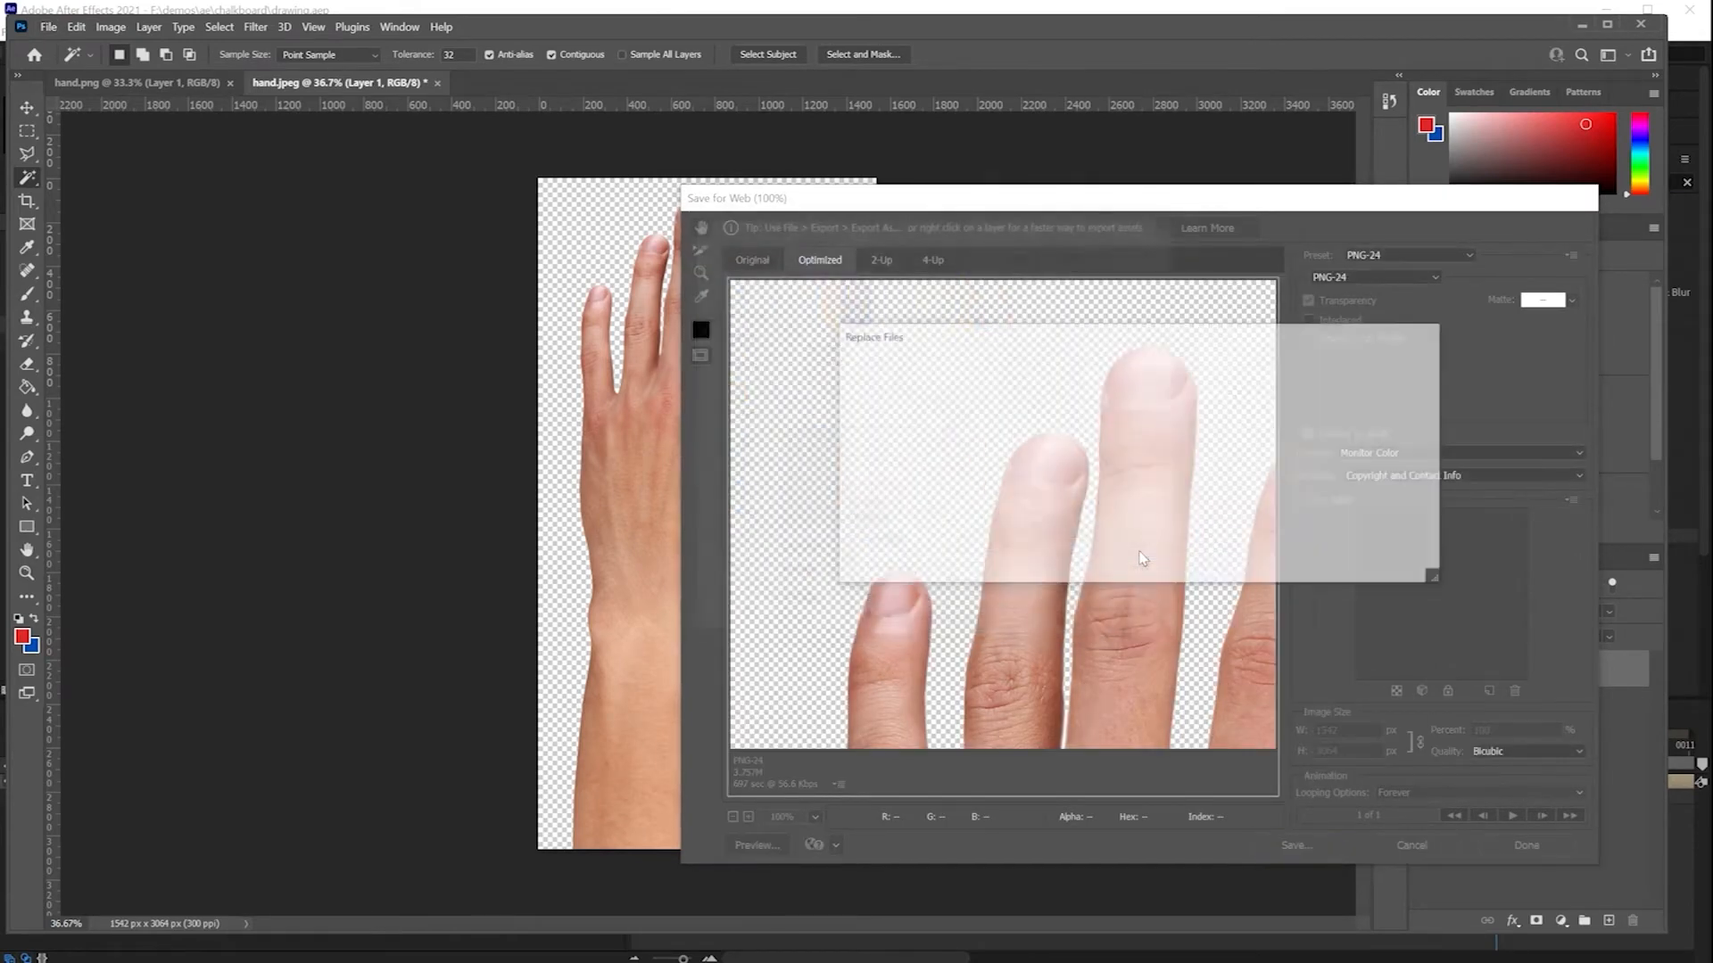
{"action": "left_click", "coordinate": [1374, 565]}
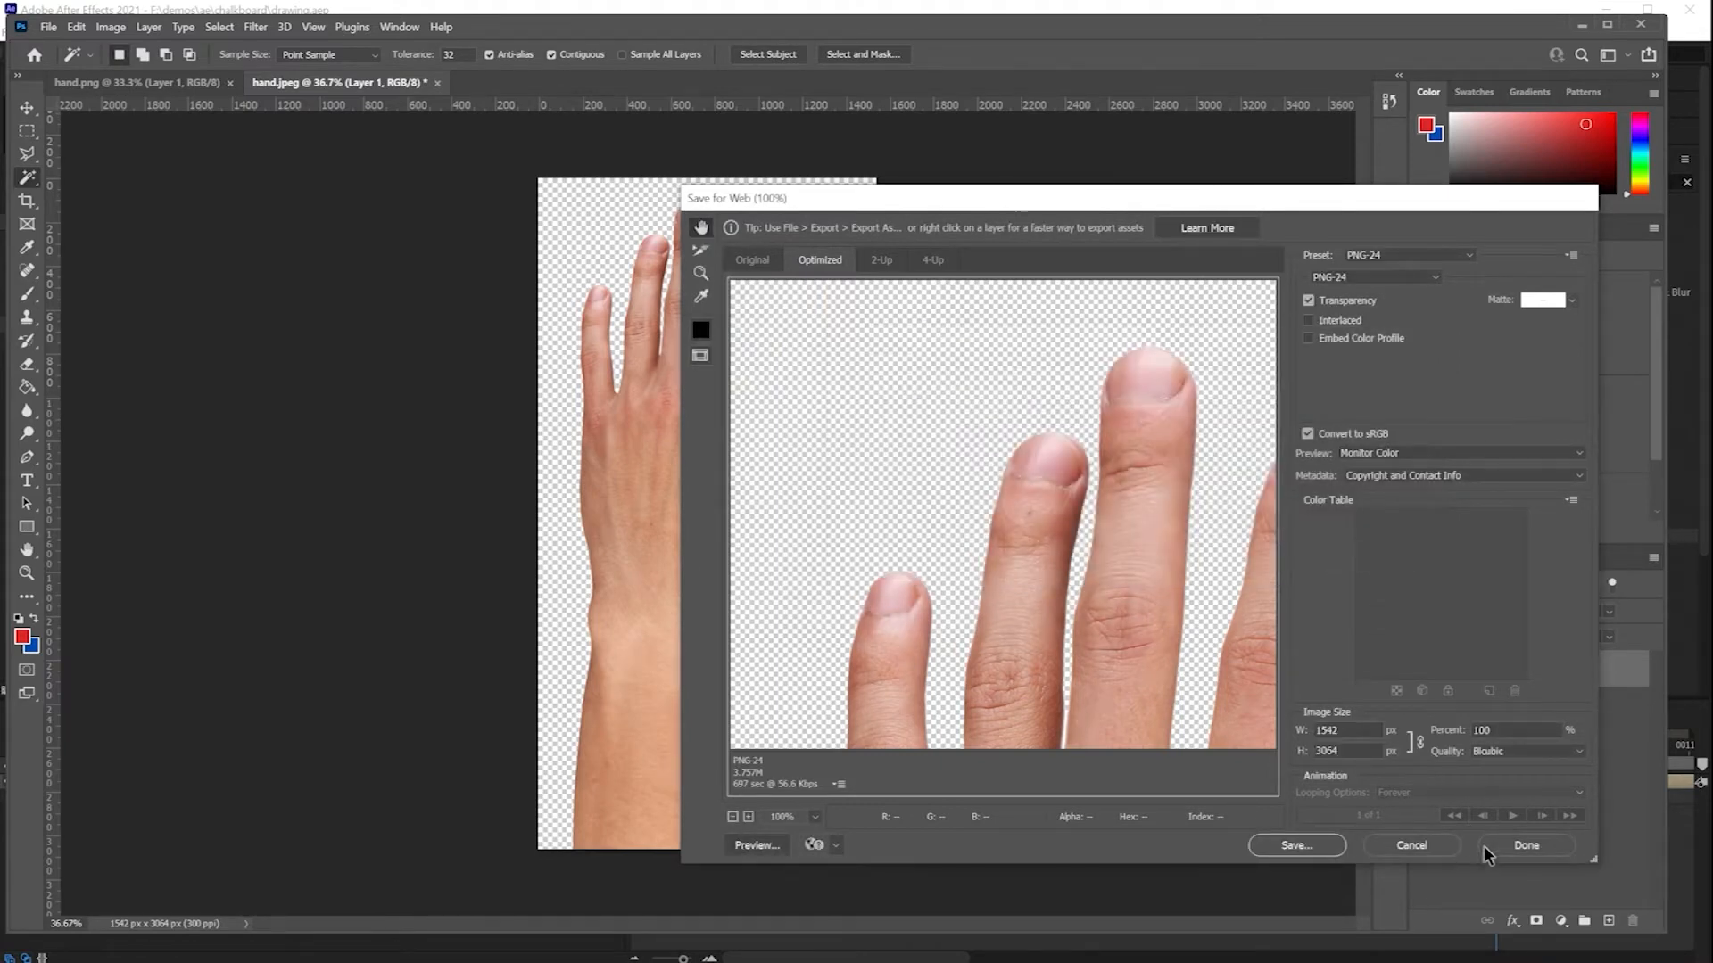
{"action": "left_click", "coordinate": [1523, 845]}
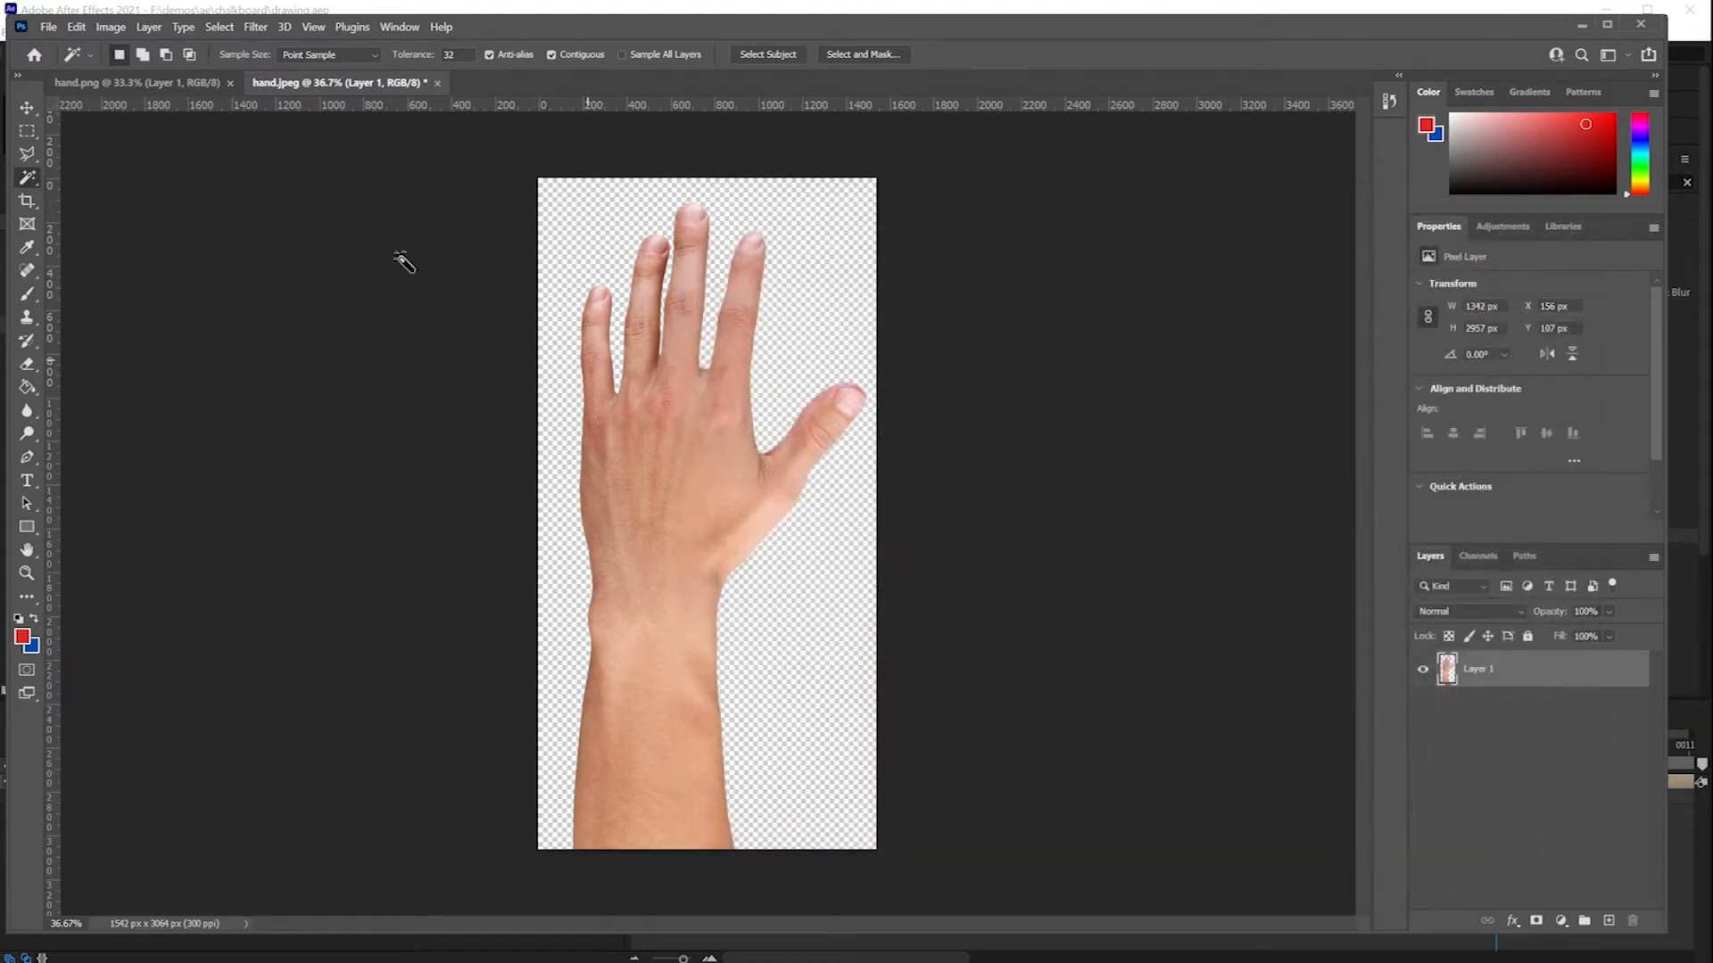
Step: Open handandchalk.jpeg from the assets folder
{"action": "left_click", "coordinate": [49, 27]}
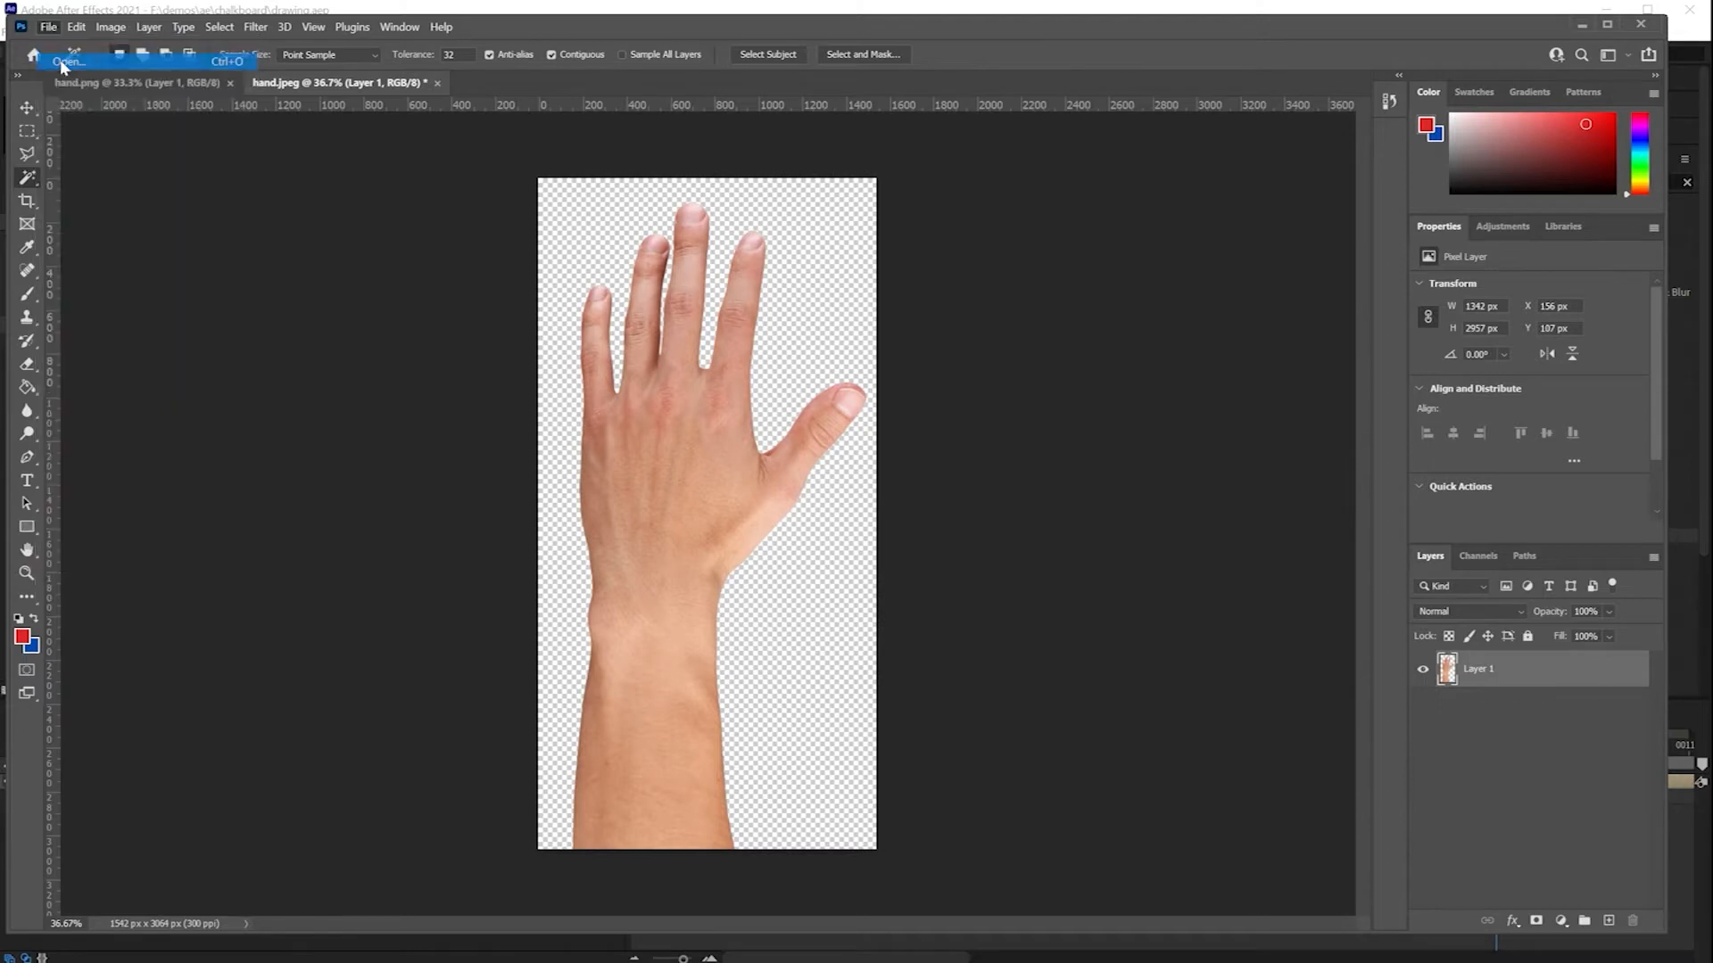
{"action": "left_click", "coordinate": [71, 57]}
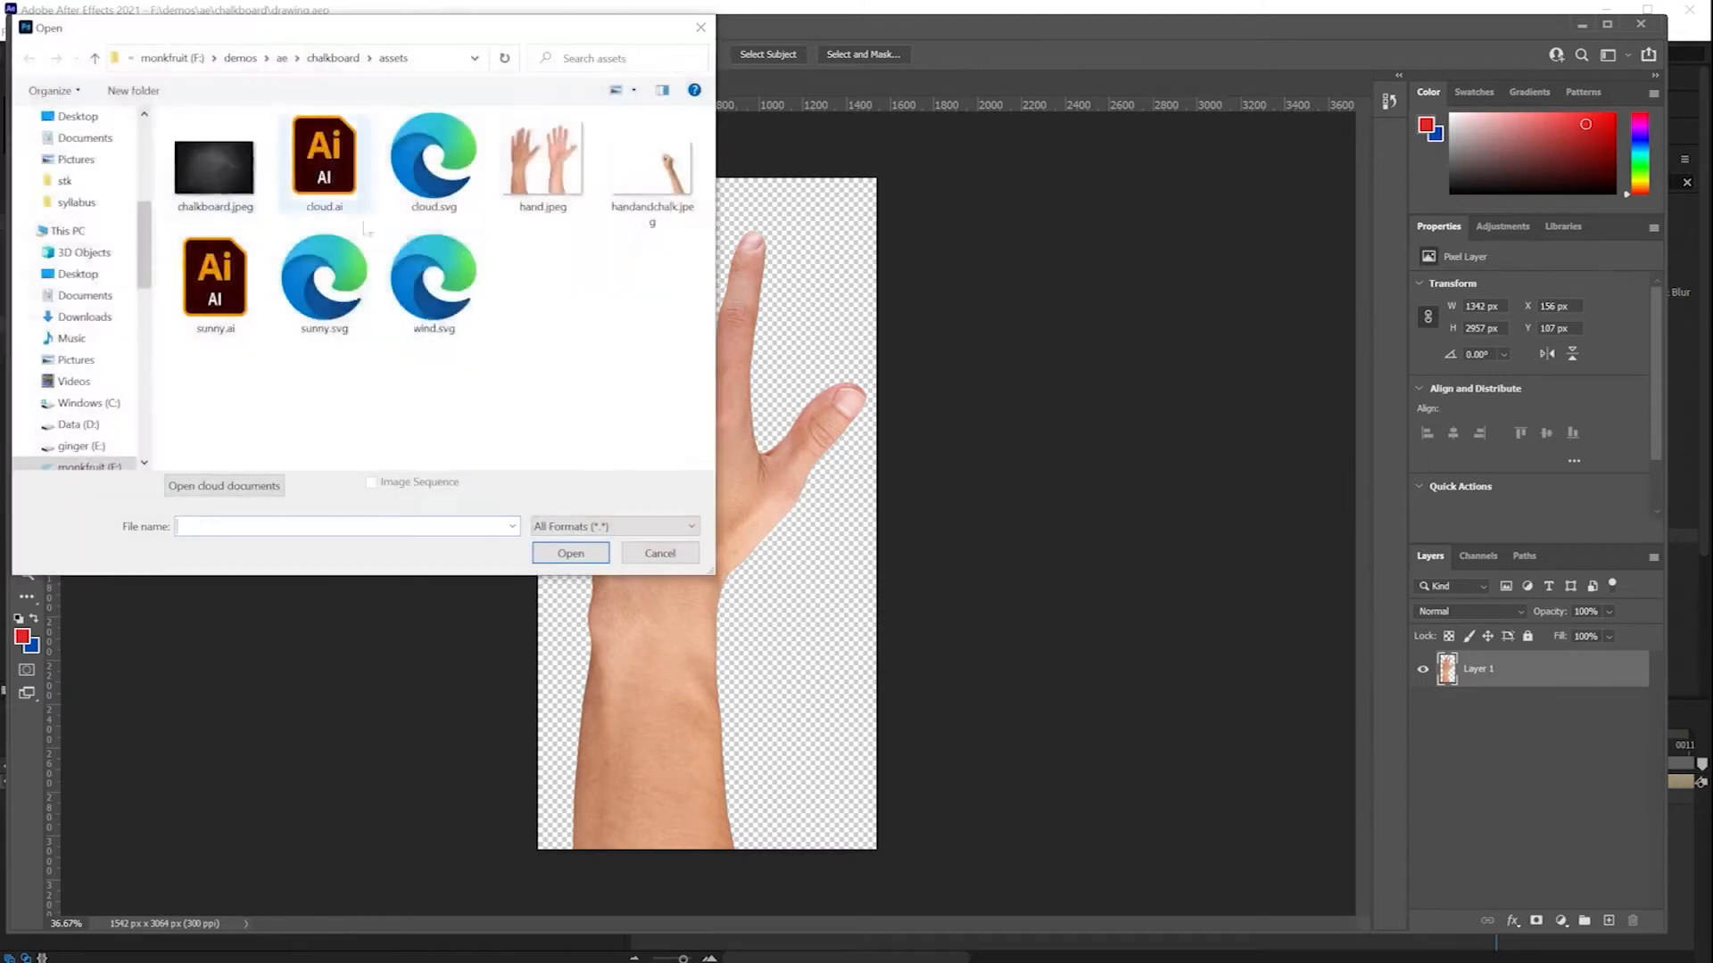
{"action": "double_click", "coordinate": [649, 179]}
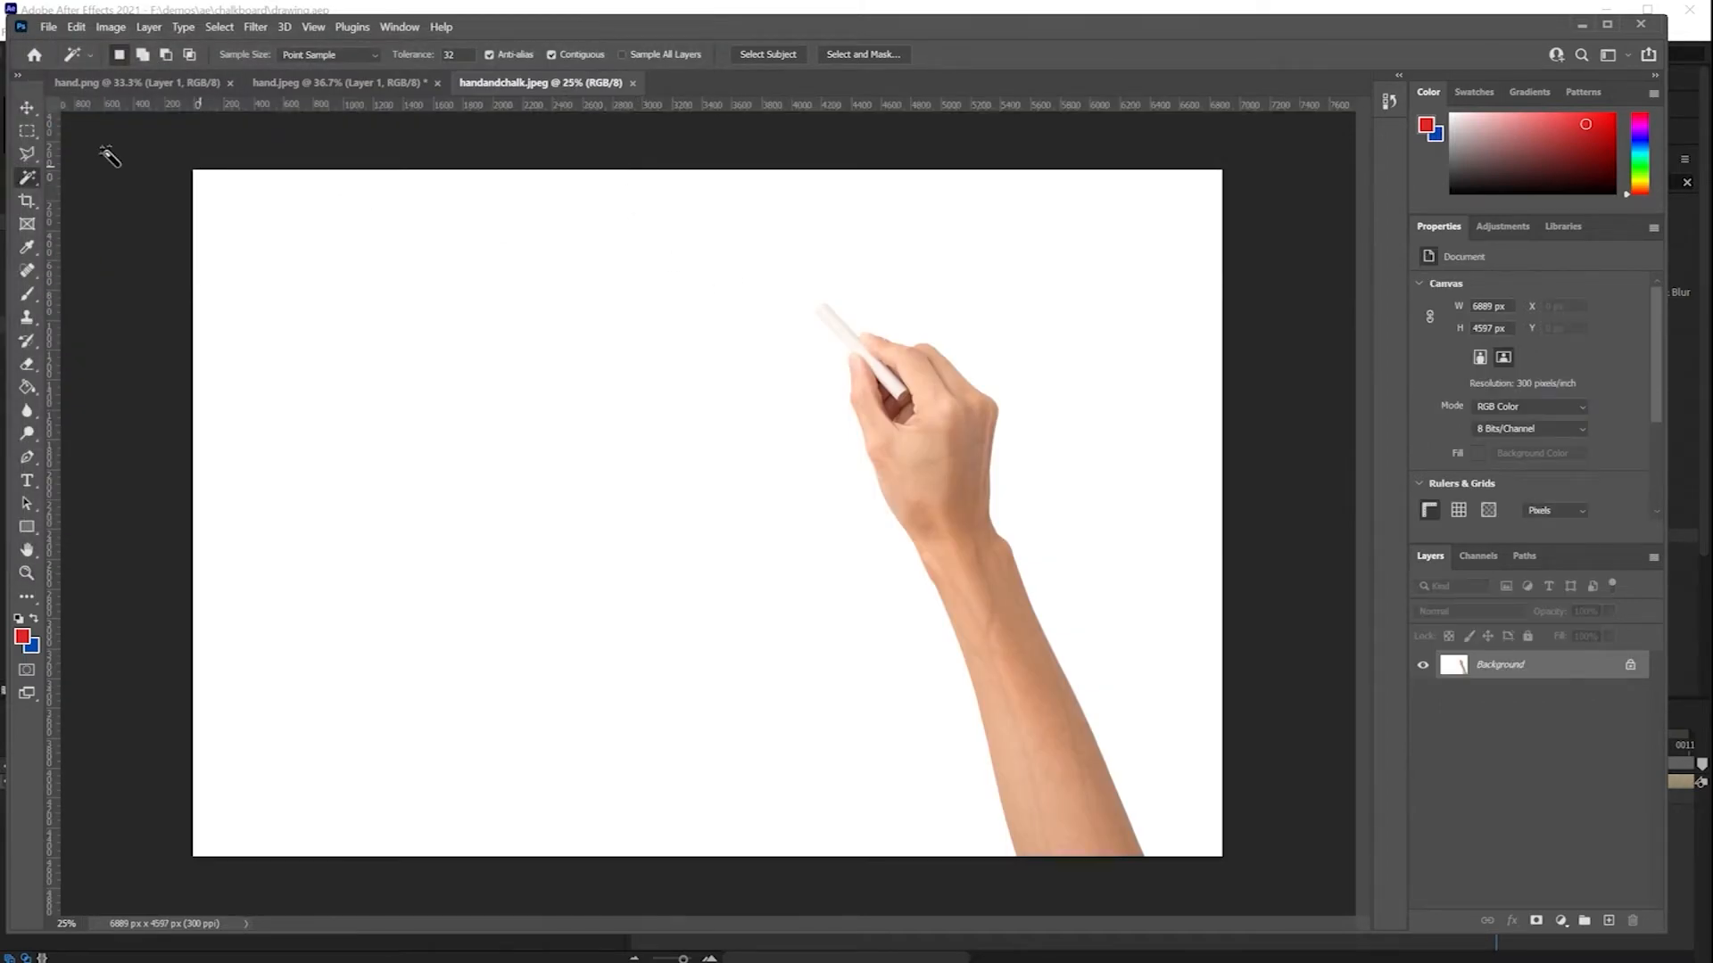
Step: Crop the image to a rectangular selection of about 2364 x 3756 px around the chalk, hand and forearm
{"action": "left_click", "coordinate": [32, 135]}
{"action": "left_click_drag", "start_coordinate": [808, 299], "coordinate": [1159, 870]}
{"action": "left_click", "coordinate": [111, 27]}
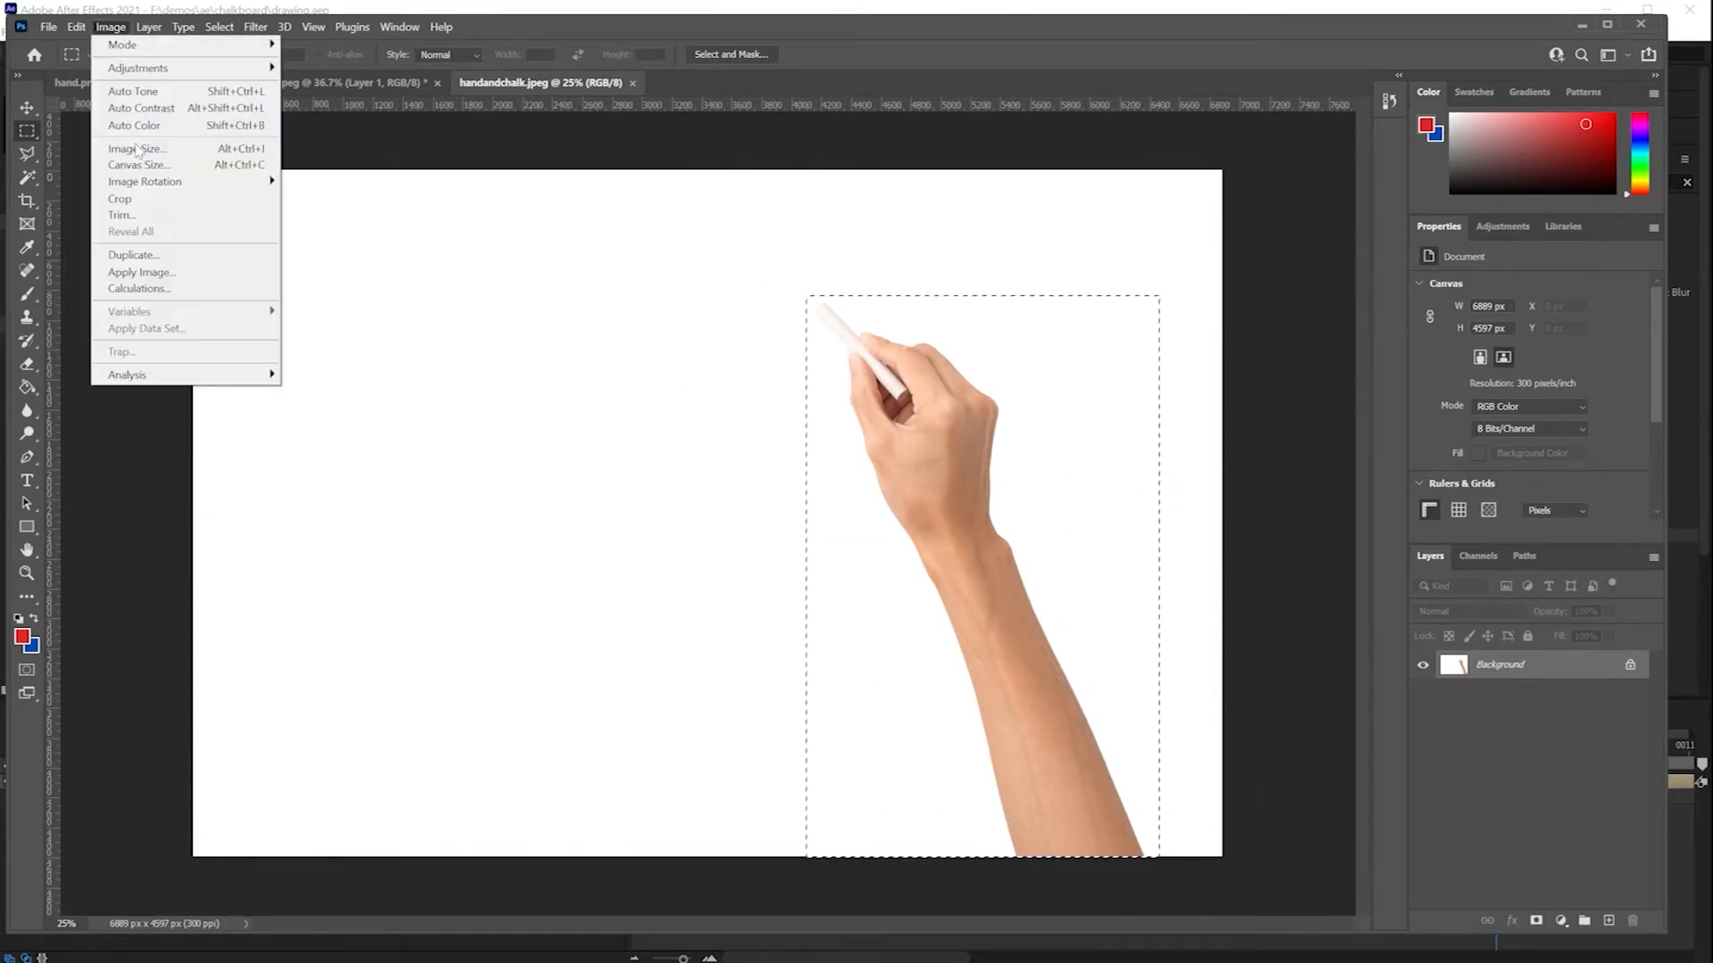
{"action": "left_click", "coordinate": [125, 199]}
Step: Isolate the hand and chalk on a new layer using Select Subject, and delete the Background layer
{"action": "left_click", "coordinate": [29, 174]}
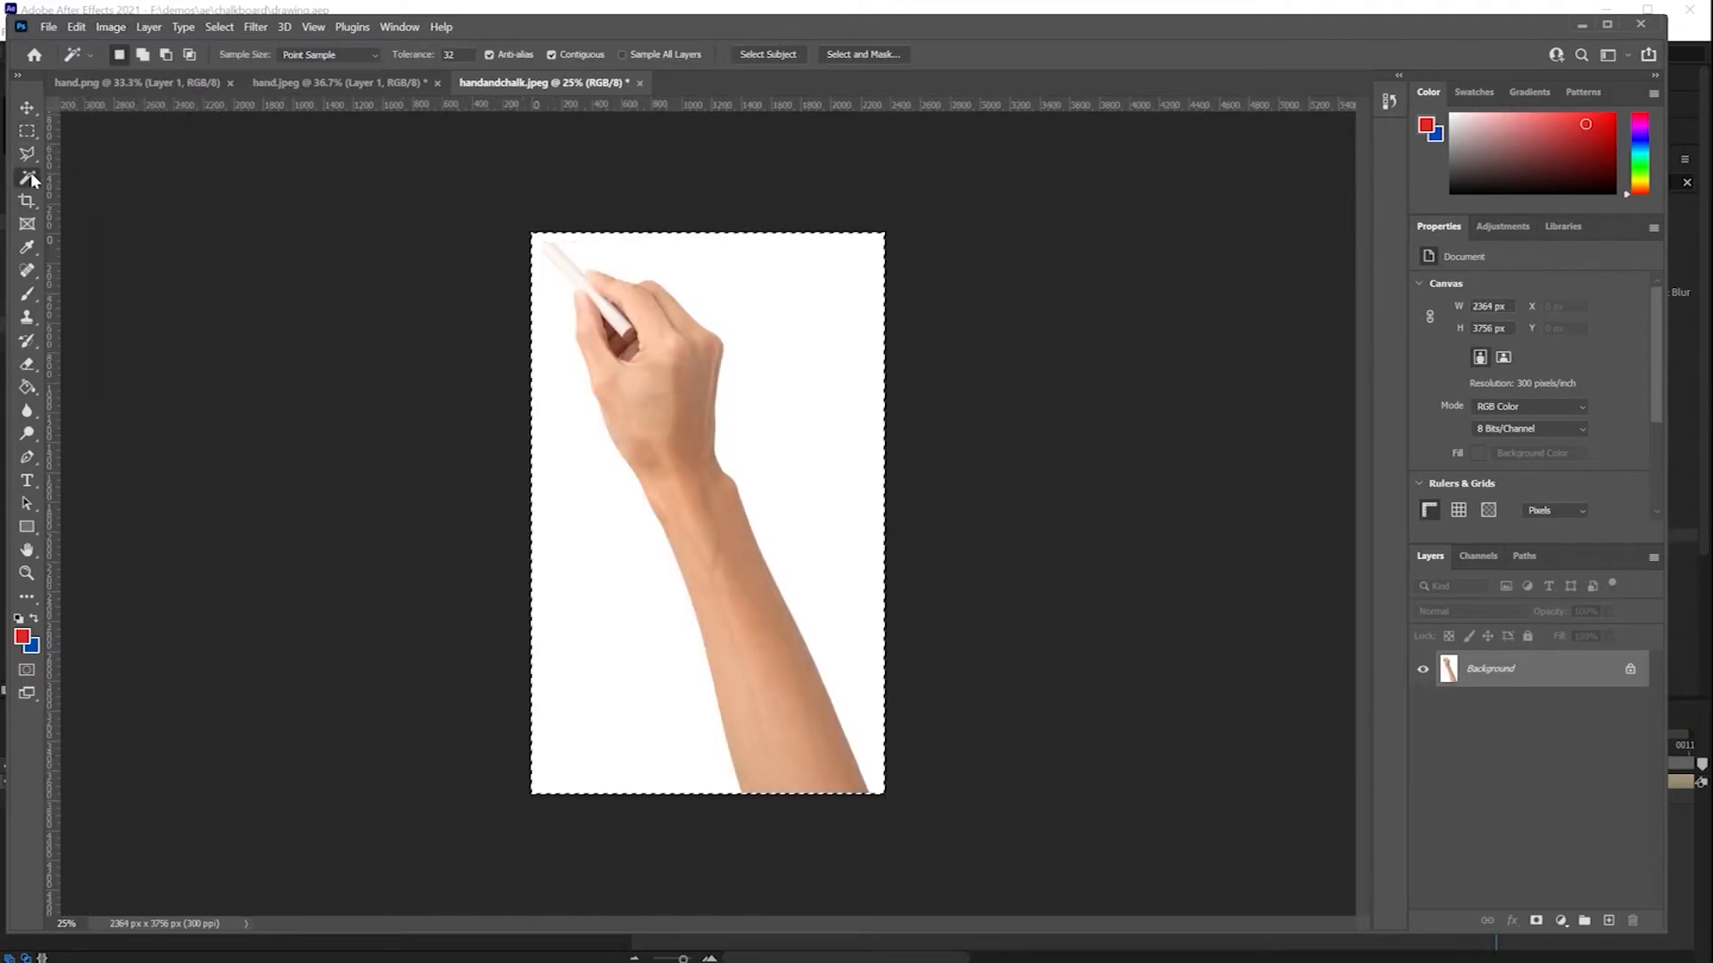
{"action": "left_click", "coordinate": [788, 57]}
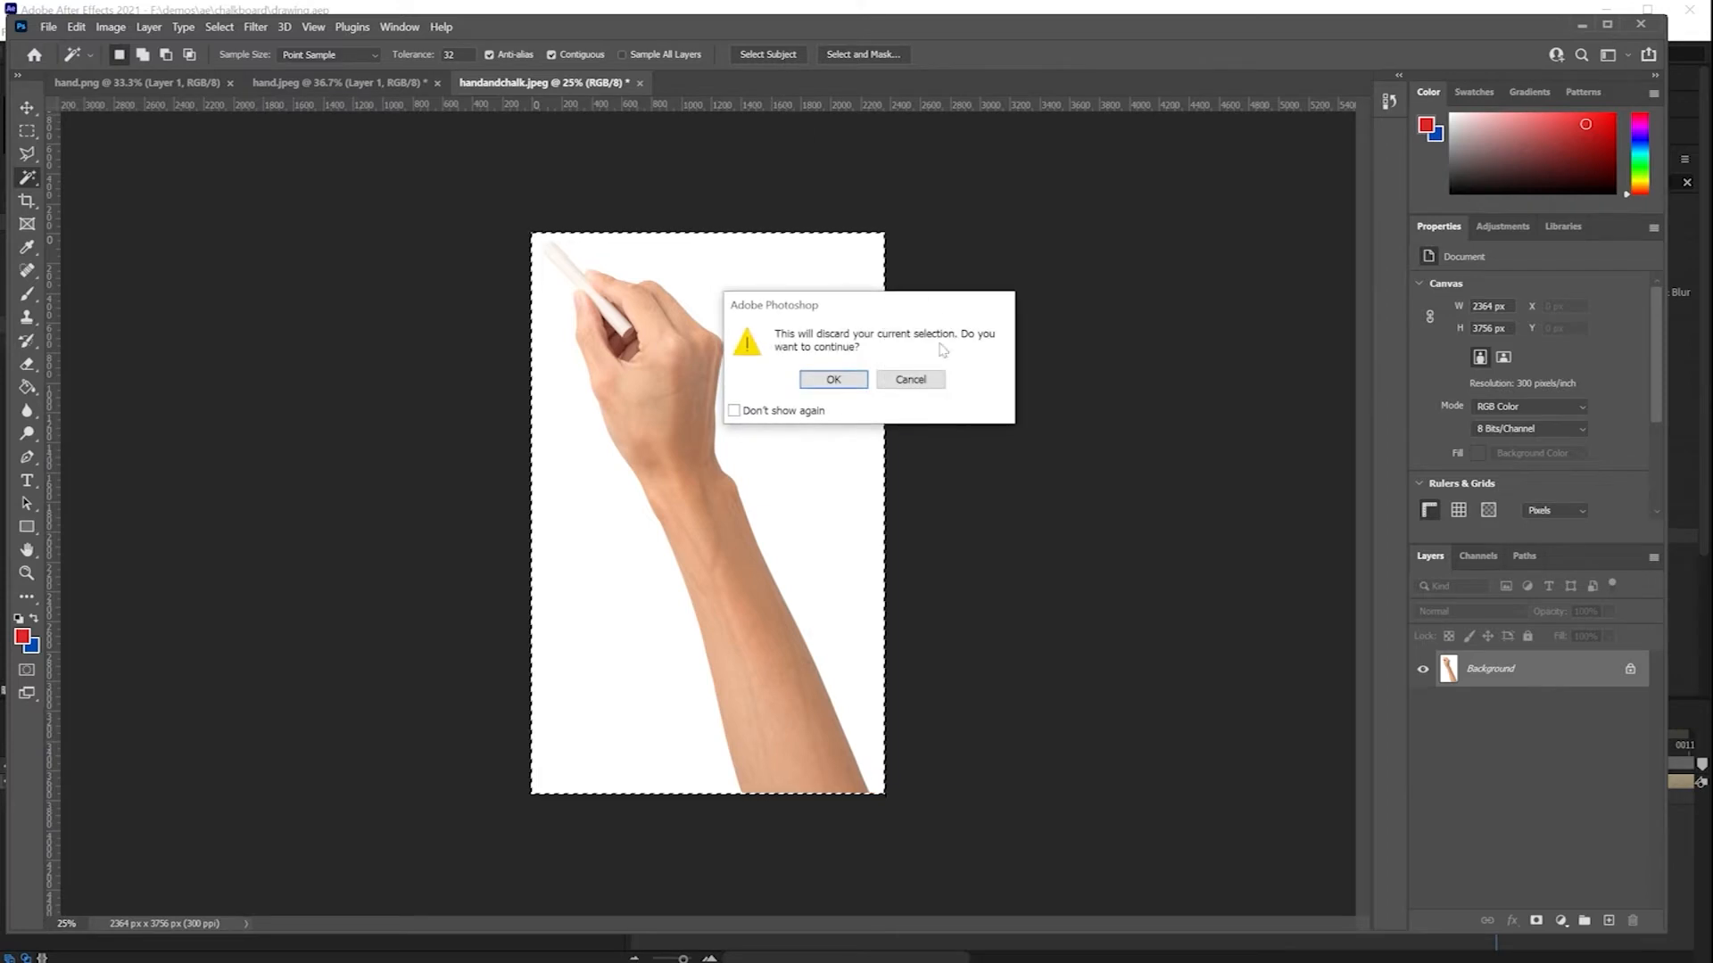
{"action": "left_click", "coordinate": [833, 380]}
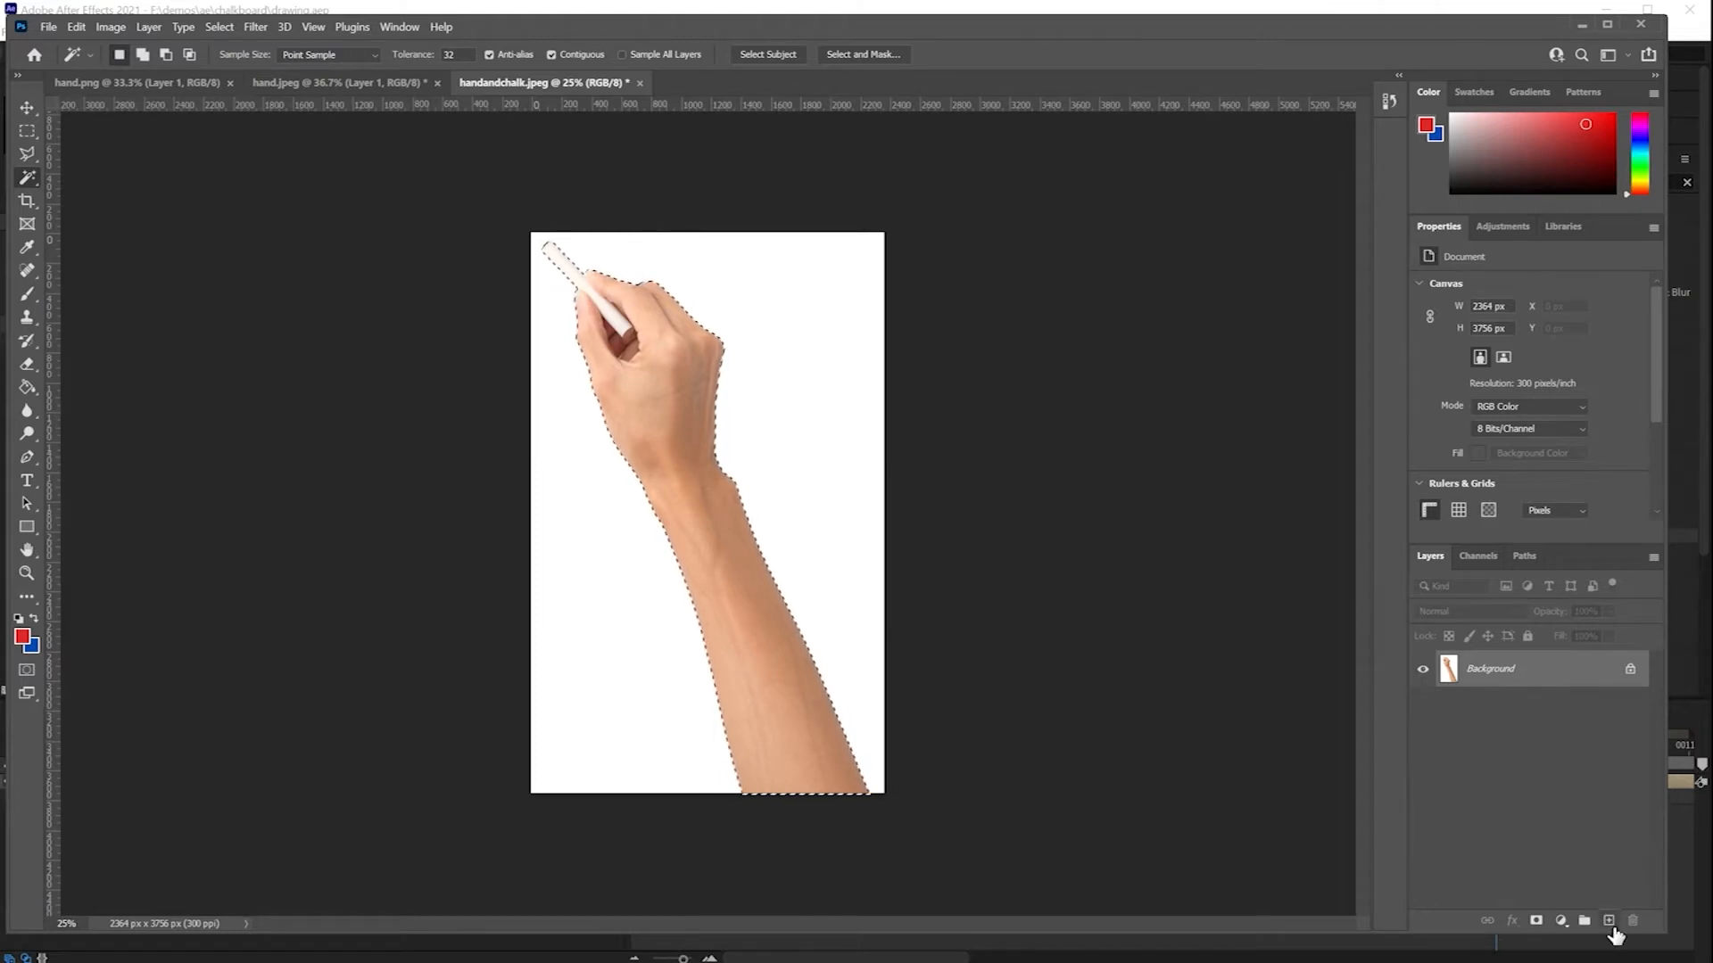
{"action": "key", "text": "ctrl+j"}
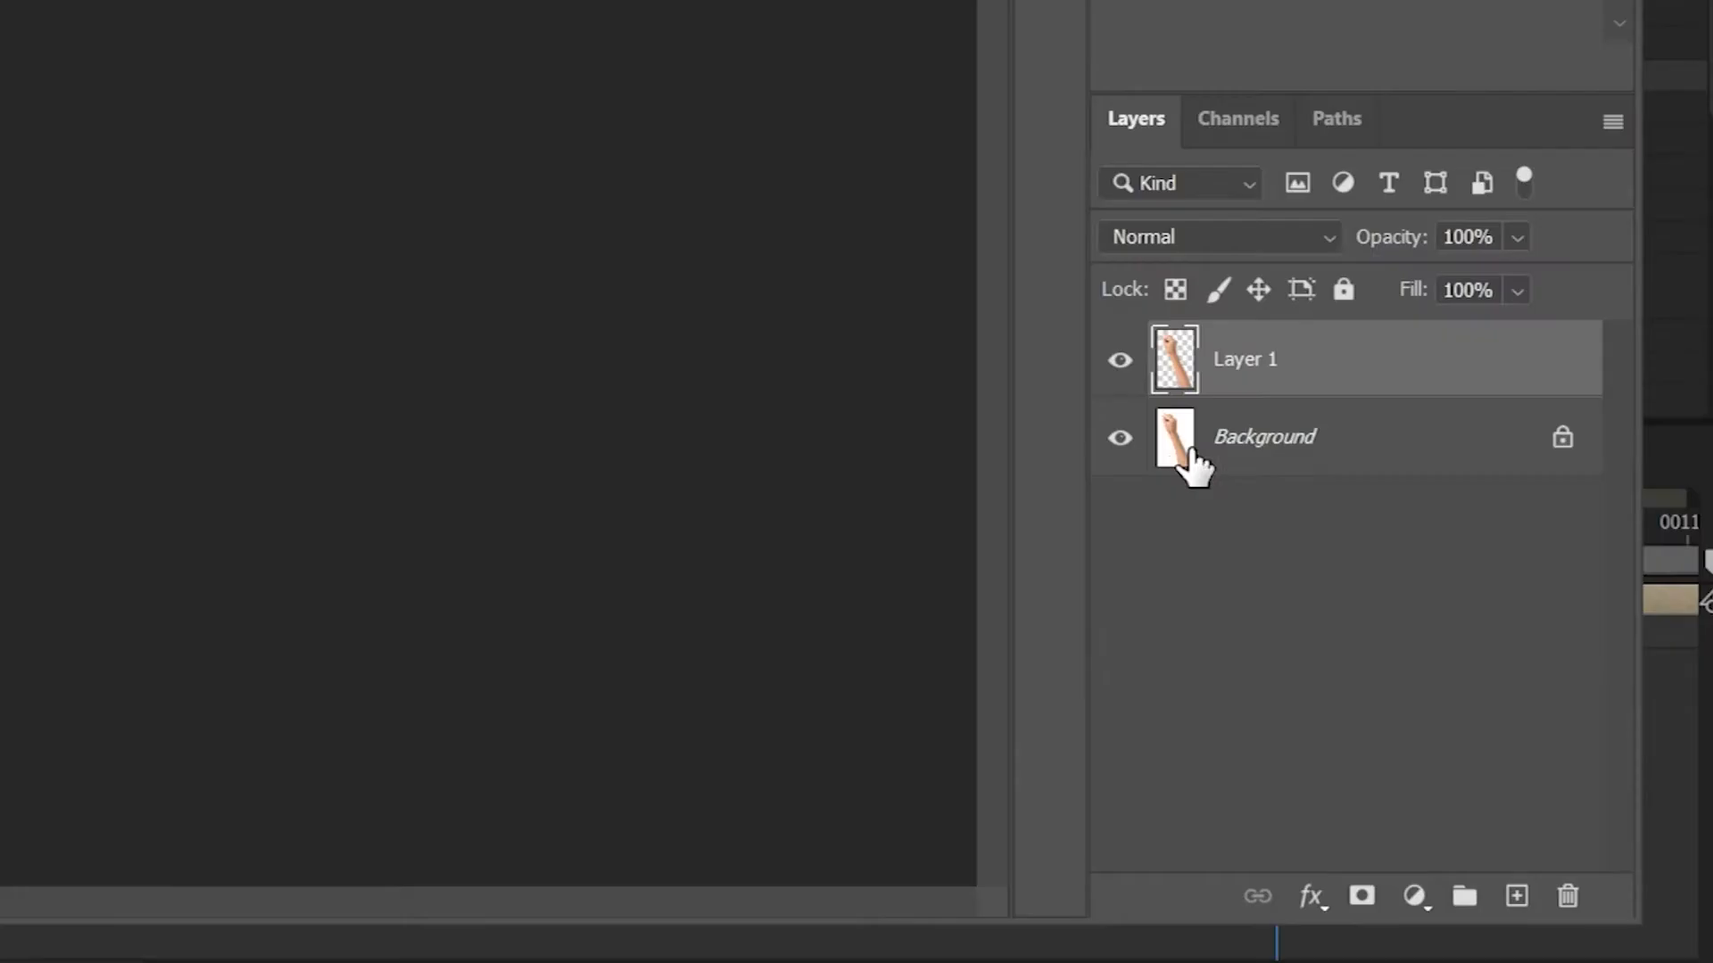
{"action": "left_click_drag", "start_coordinate": [1455, 719], "coordinate": [1632, 920]}
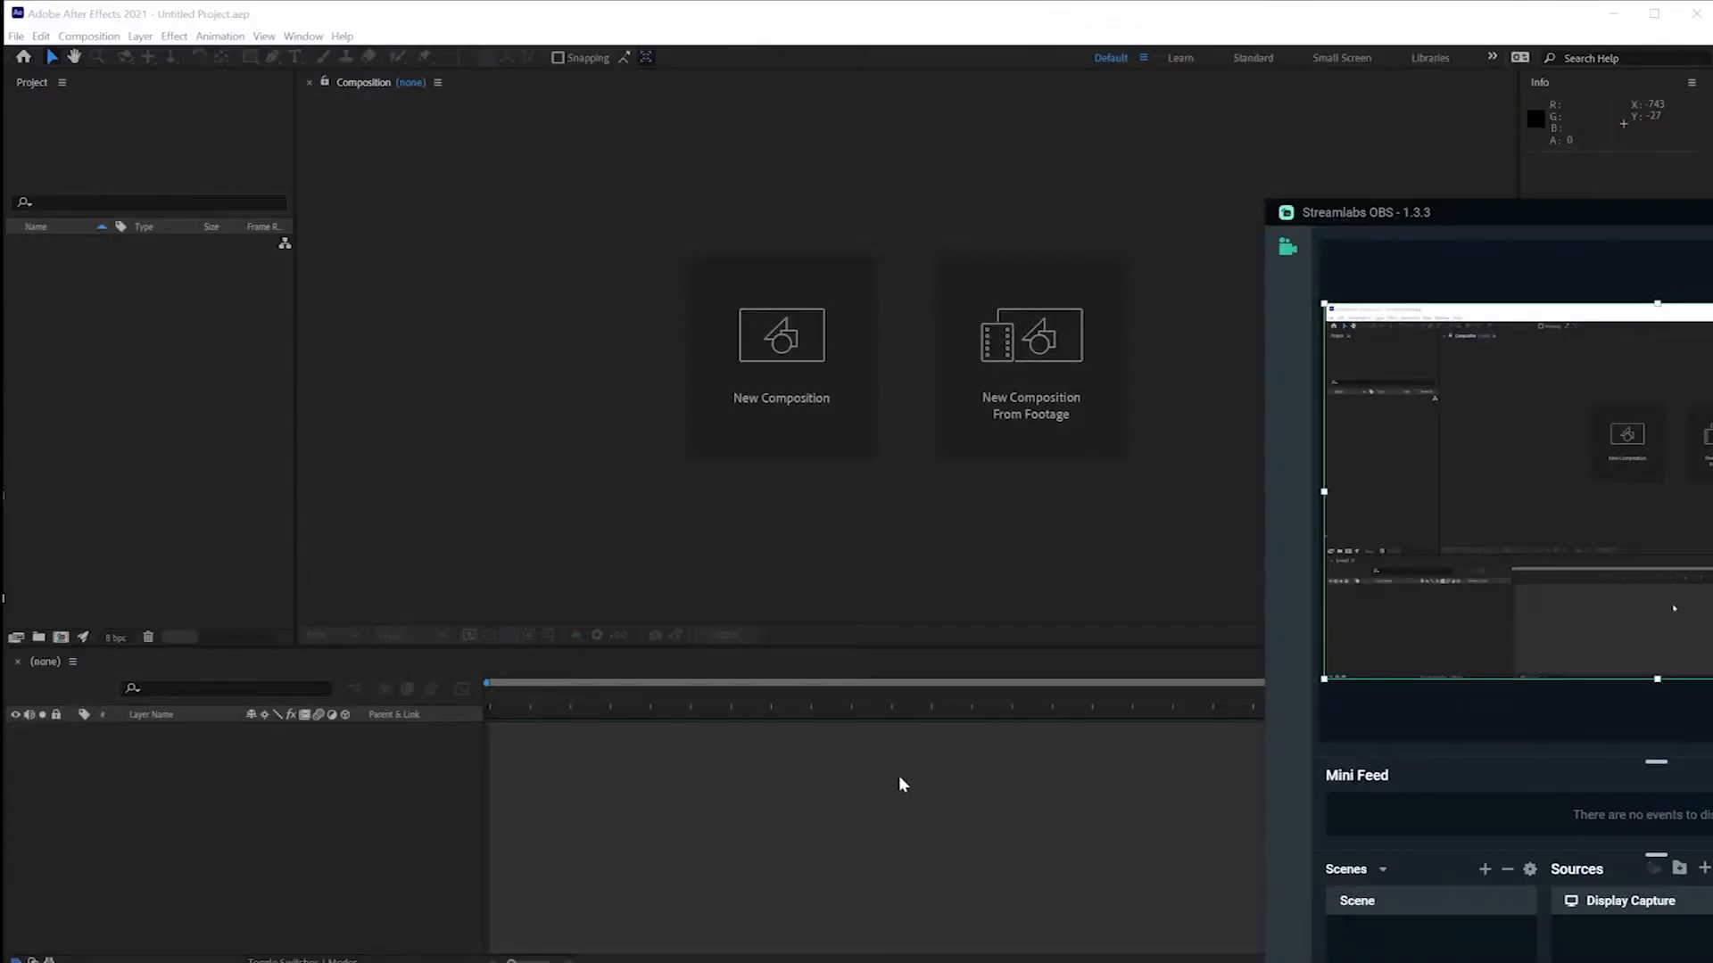
Step: Switch to Illustrator and open cloud.svg from the assets folder
{"action": "left_click", "coordinate": [897, 774]}
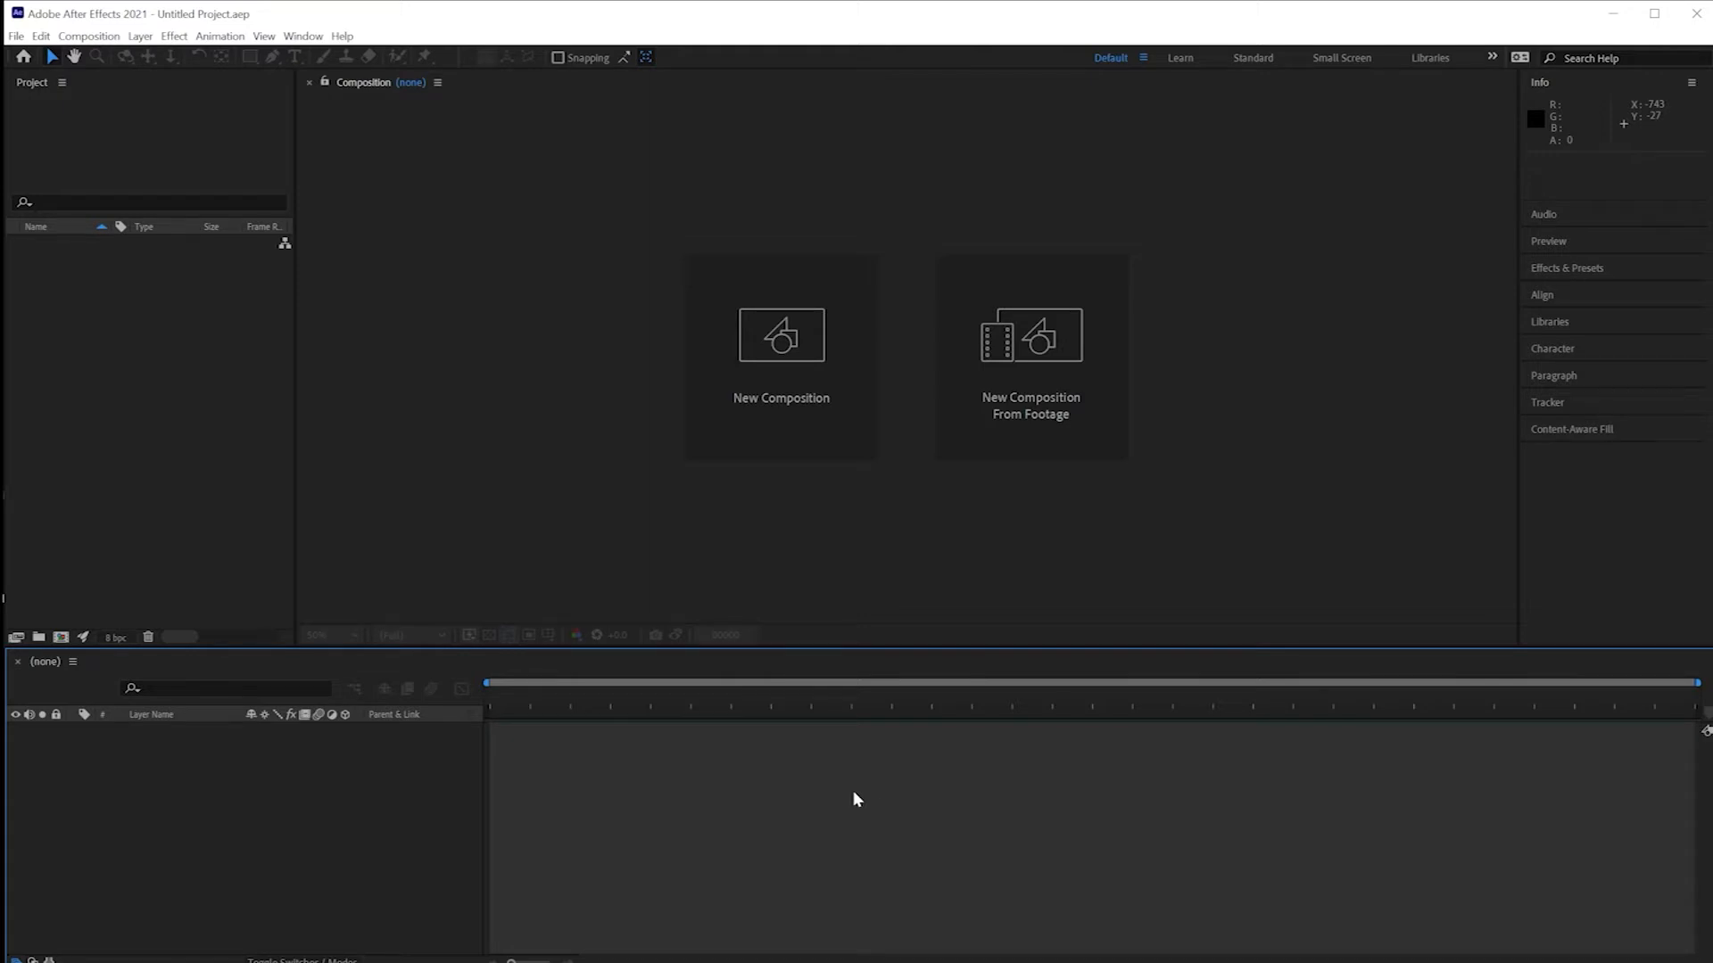
{"action": "key", "text": "super"}
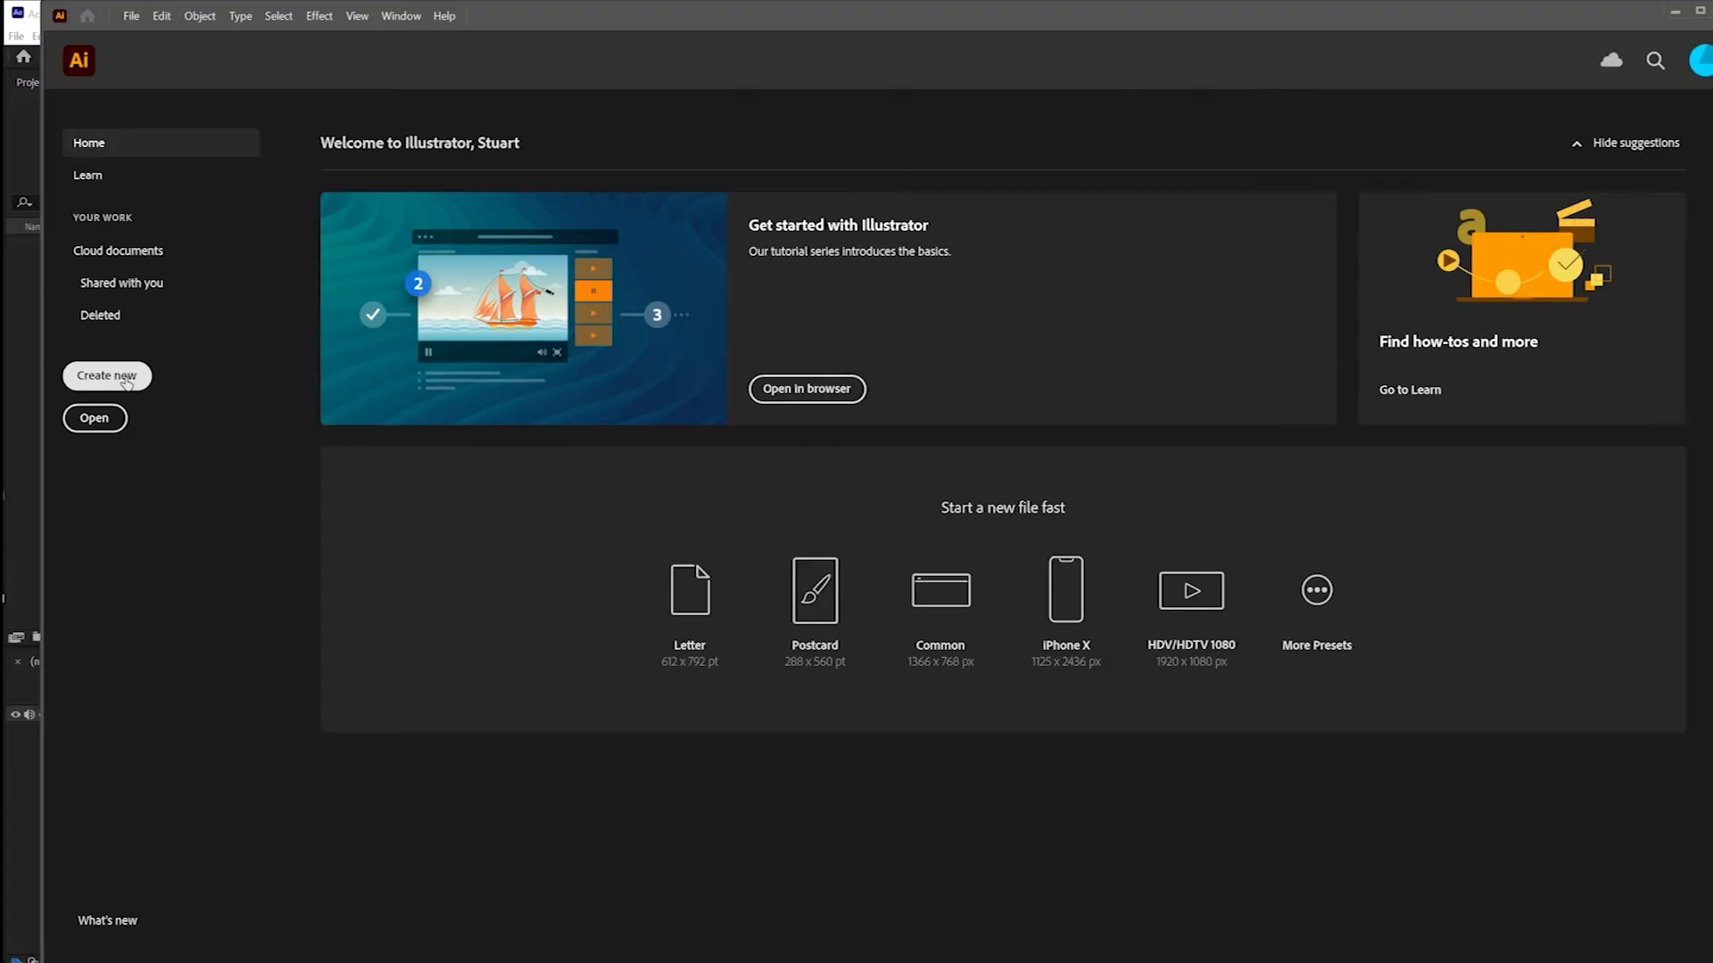
{"action": "left_click", "coordinate": [94, 419]}
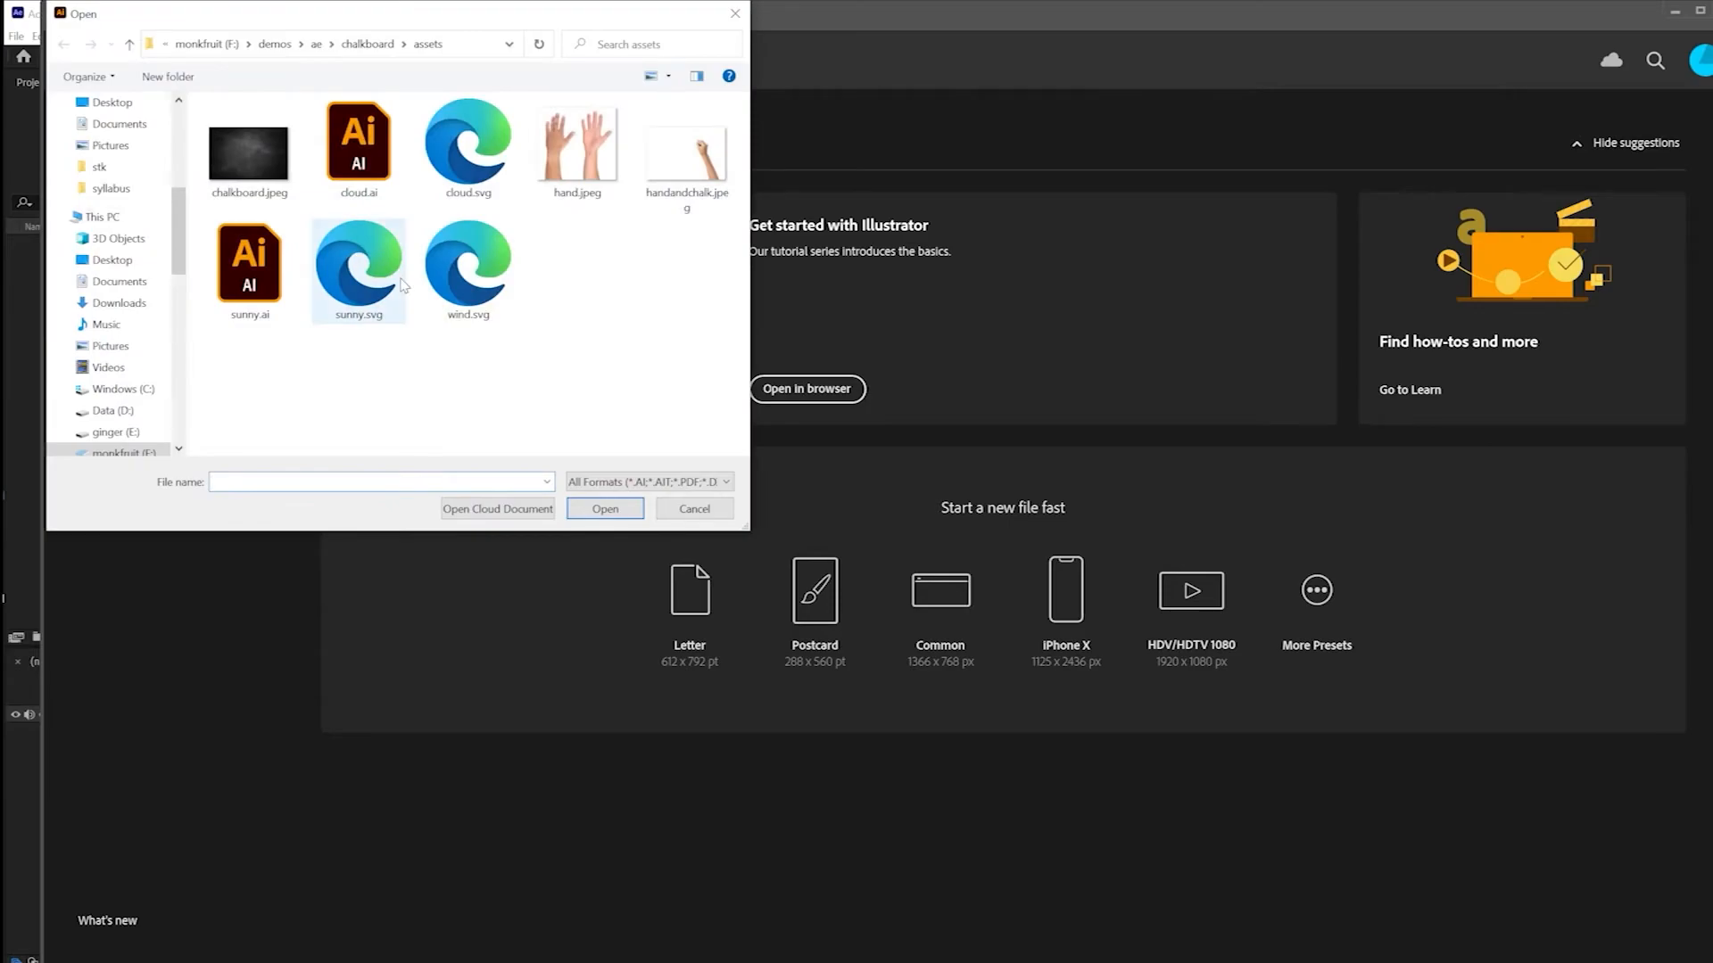
{"action": "double_click", "coordinate": [490, 174]}
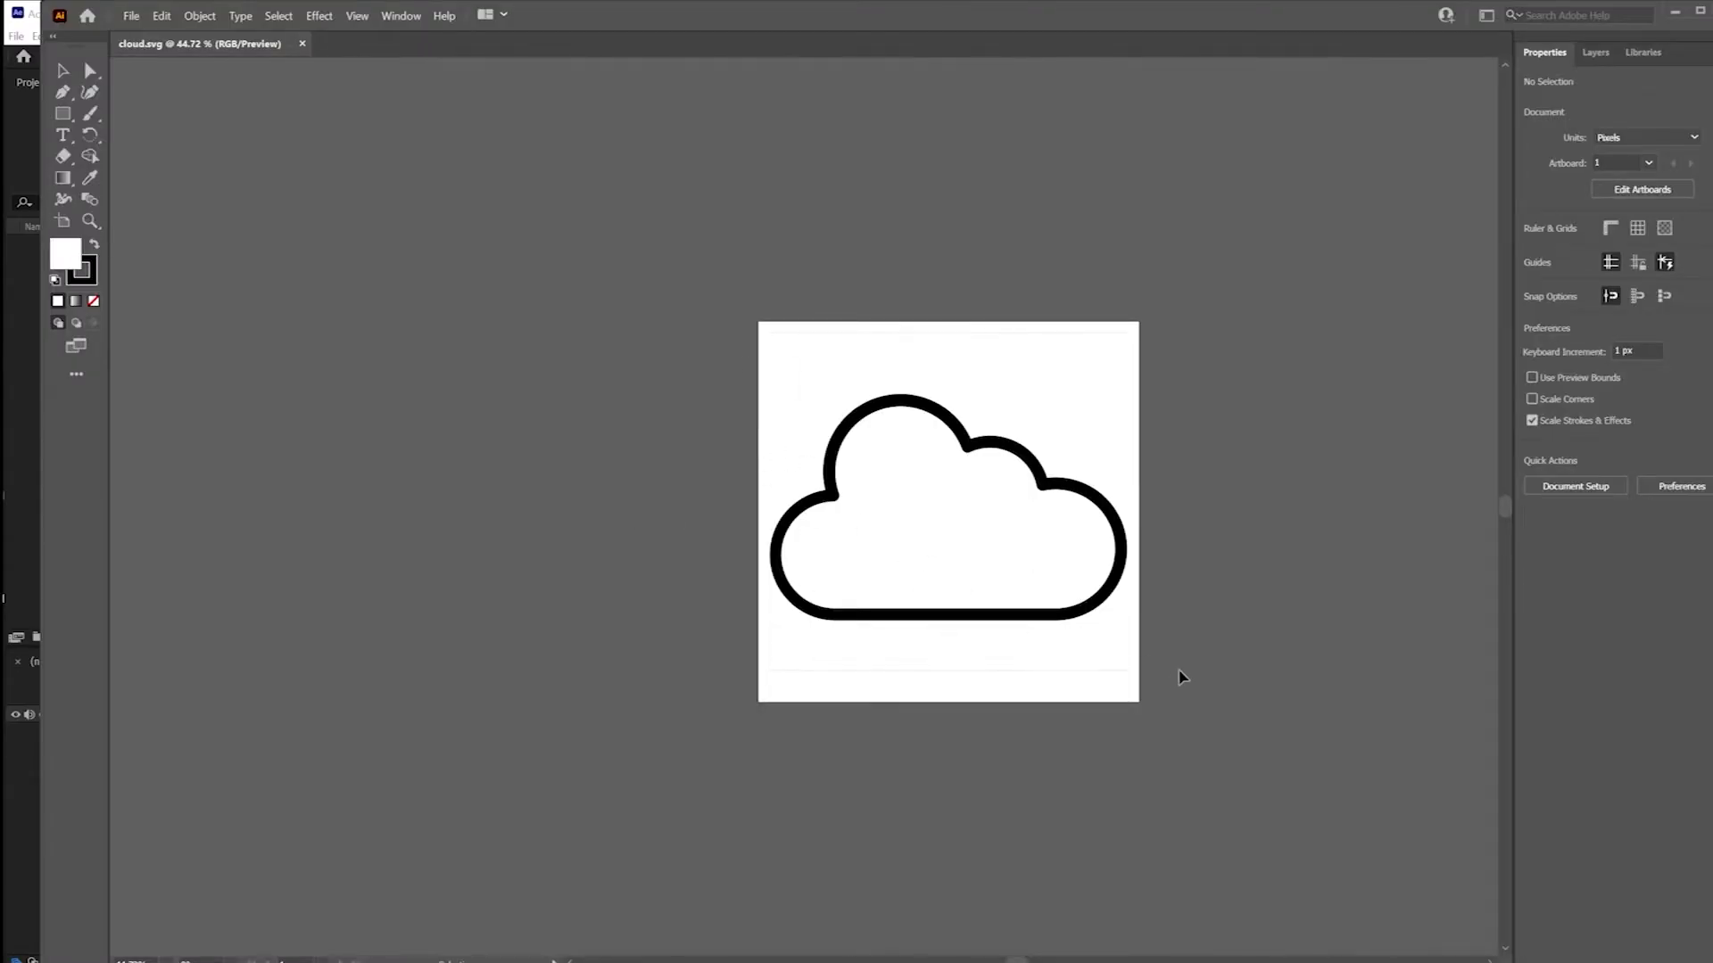
{"action": "key", "text": "ctrl+a"}
{"action": "left_click", "coordinate": [1181, 692]}
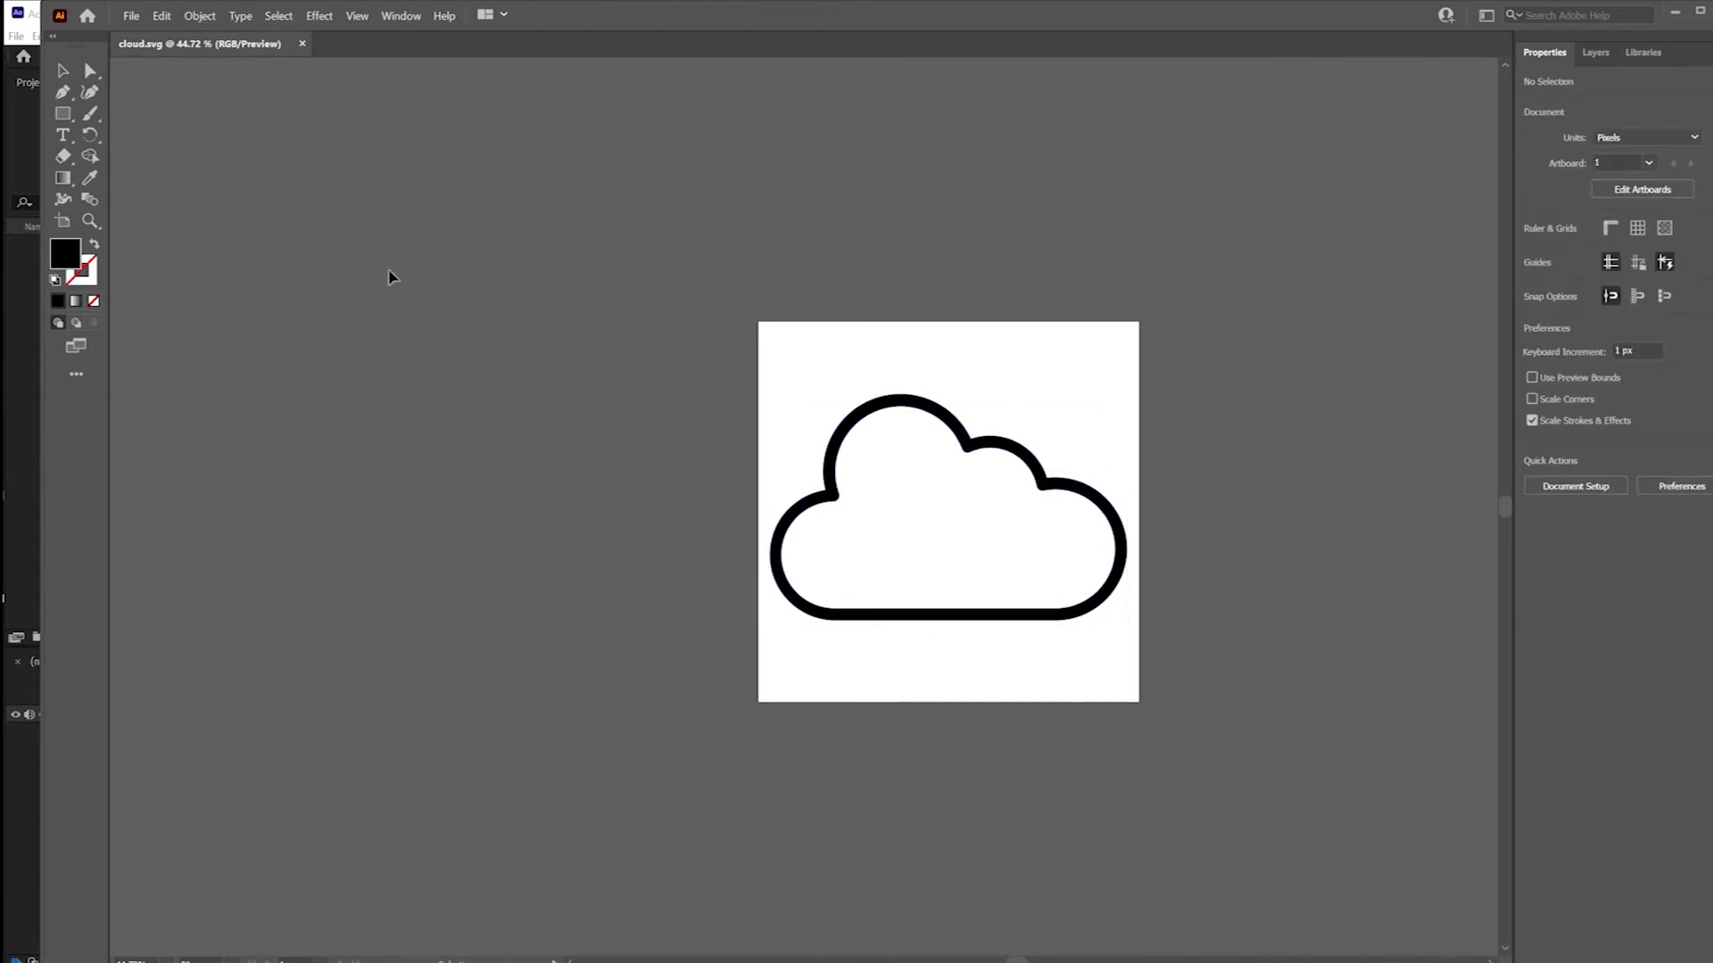
Step: Save the cloud drawing in Adobe Illustrator (*.AI) format, replacing cloud.ai in the assets folder
{"action": "left_click", "coordinate": [131, 17]}
{"action": "left_click", "coordinate": [128, 18]}
{"action": "left_click", "coordinate": [126, 18]}
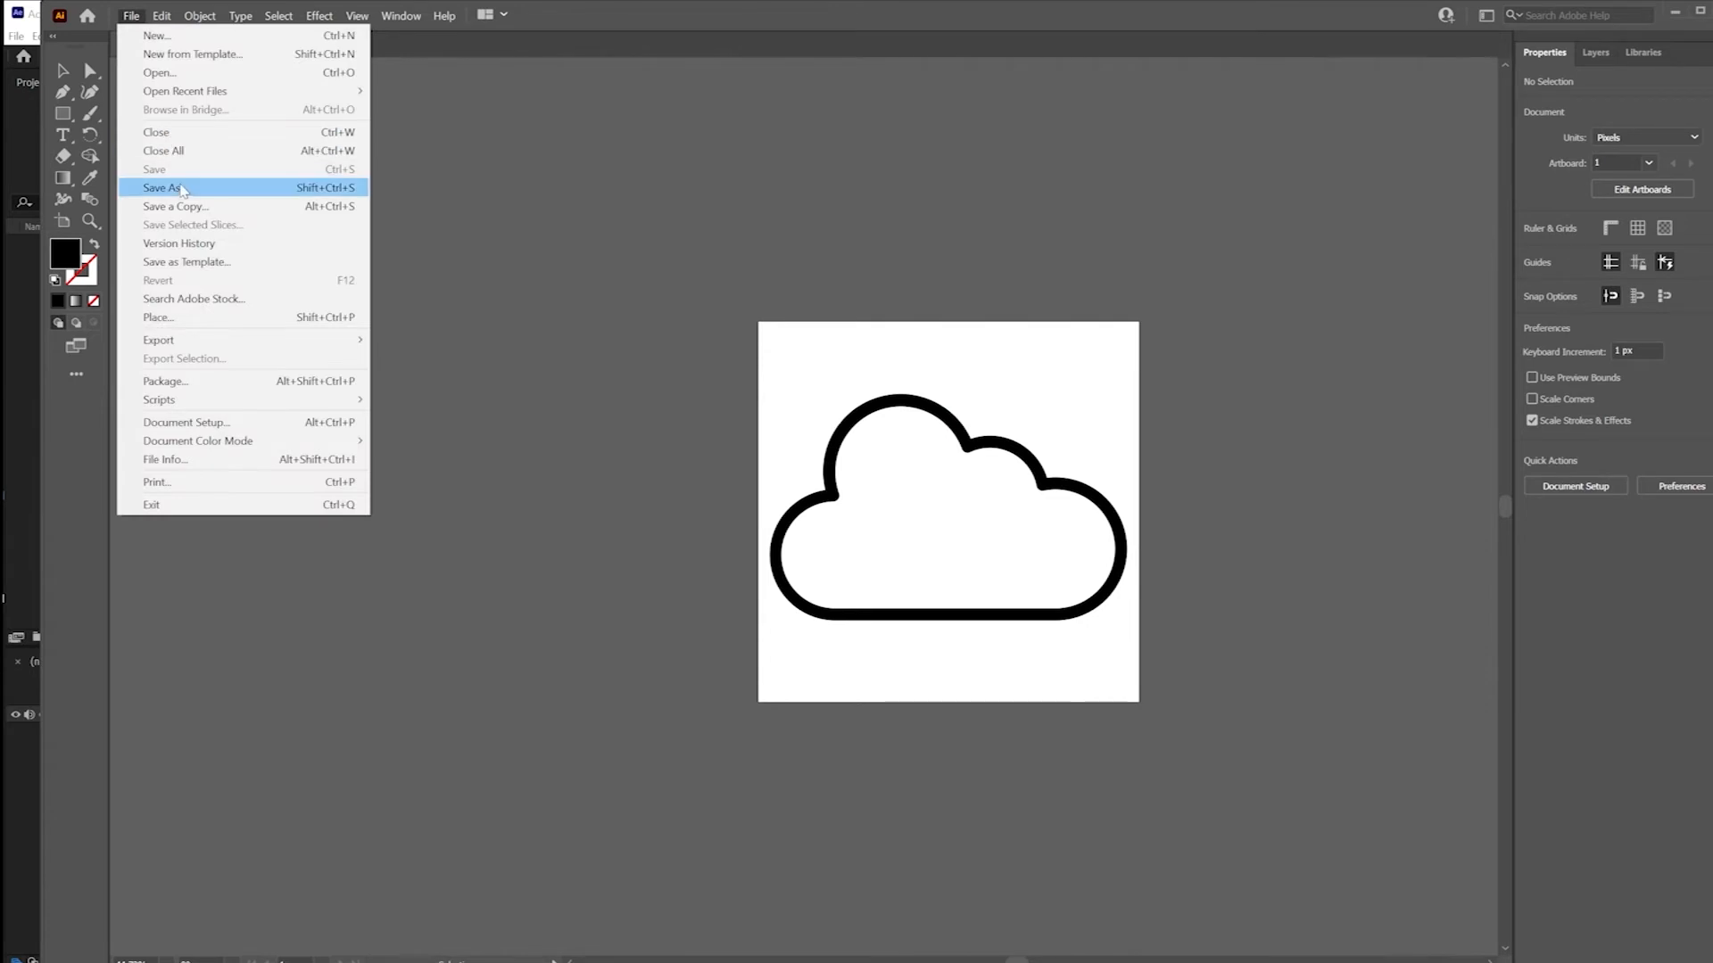
{"action": "left_click", "coordinate": [179, 188]}
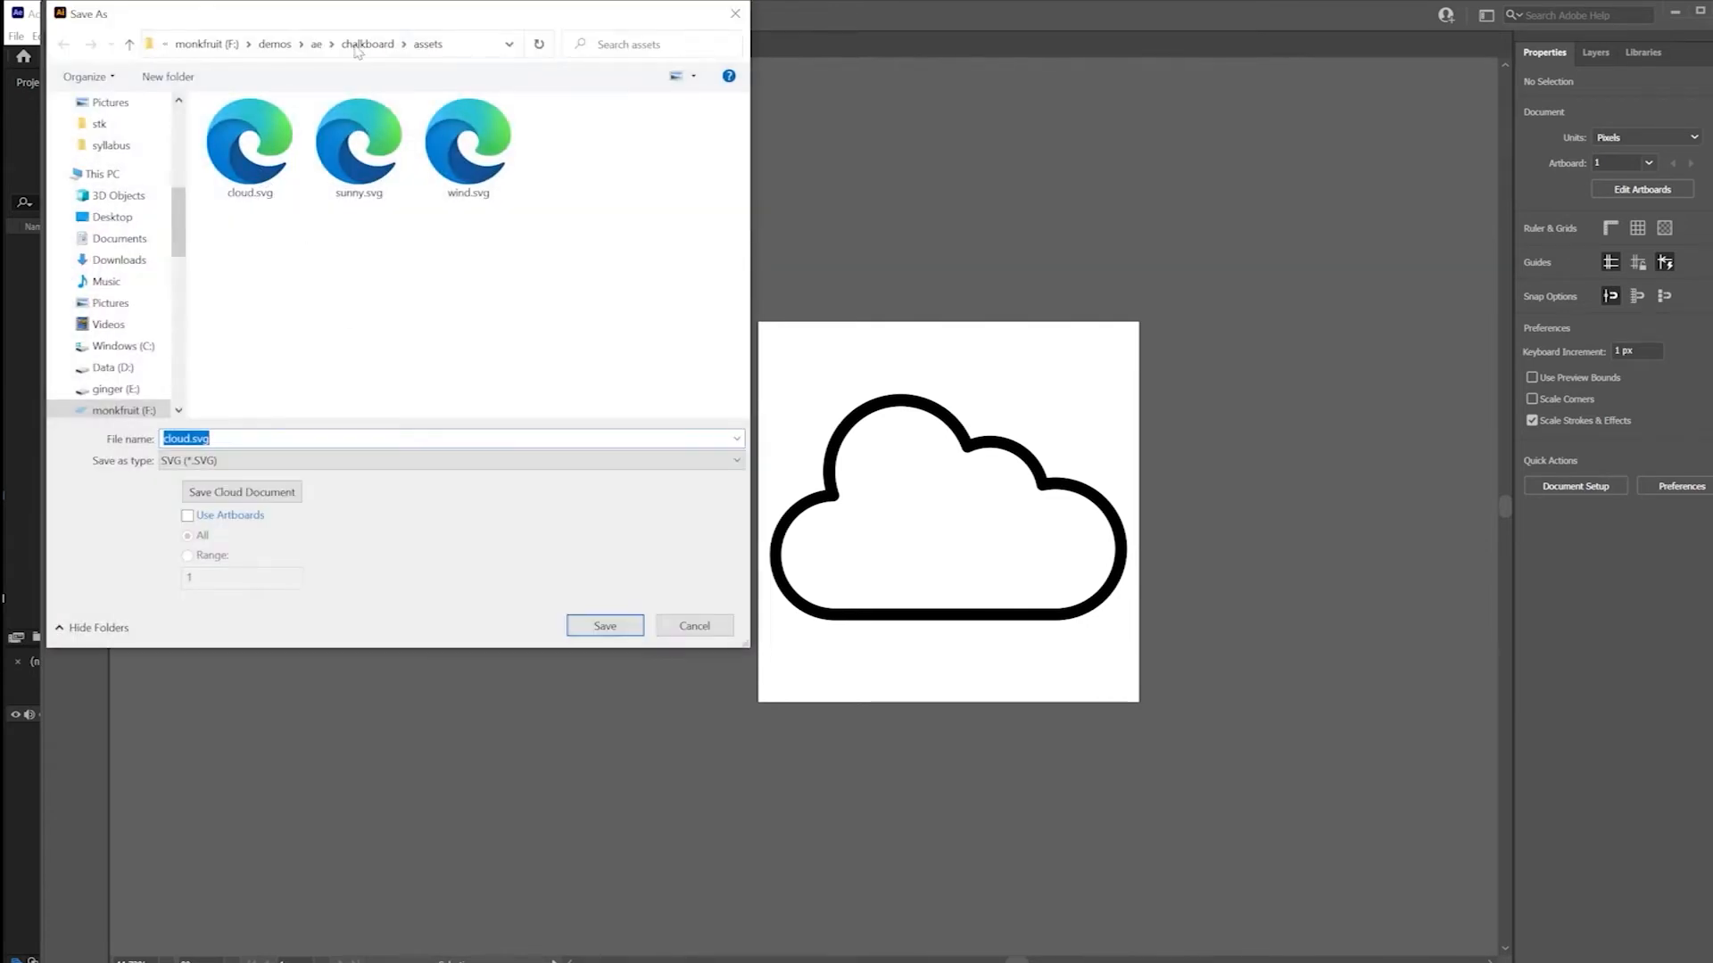
{"action": "left_click", "coordinate": [208, 461]}
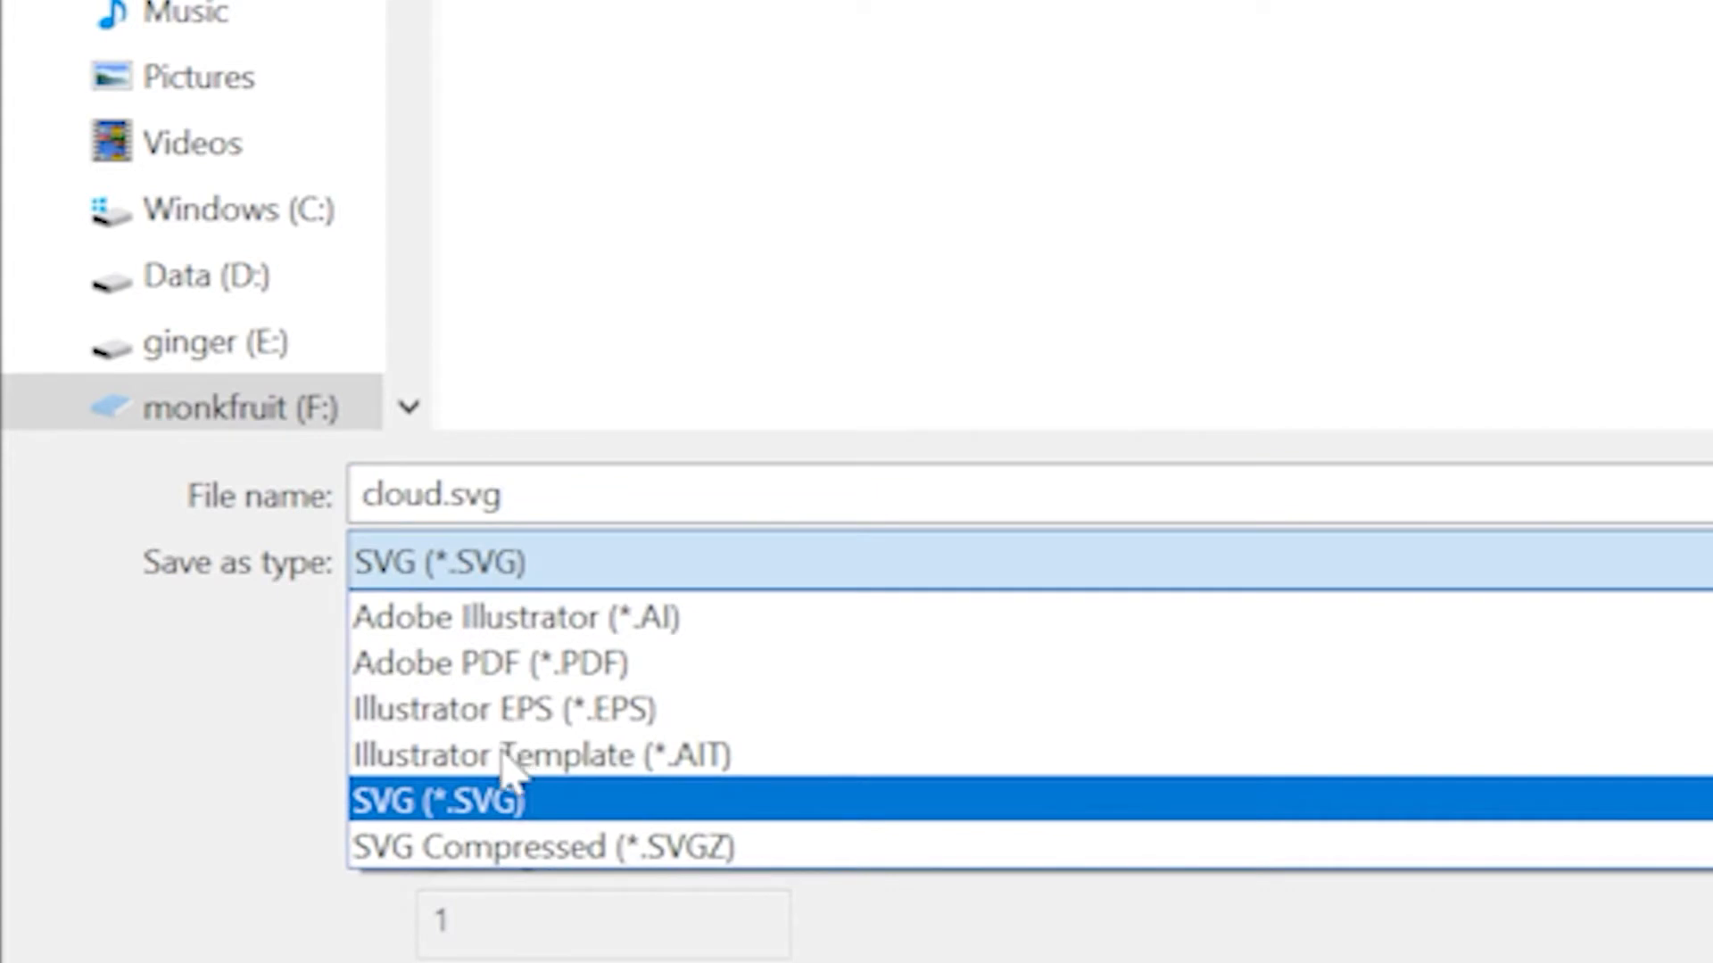
{"action": "left_click", "coordinate": [503, 620]}
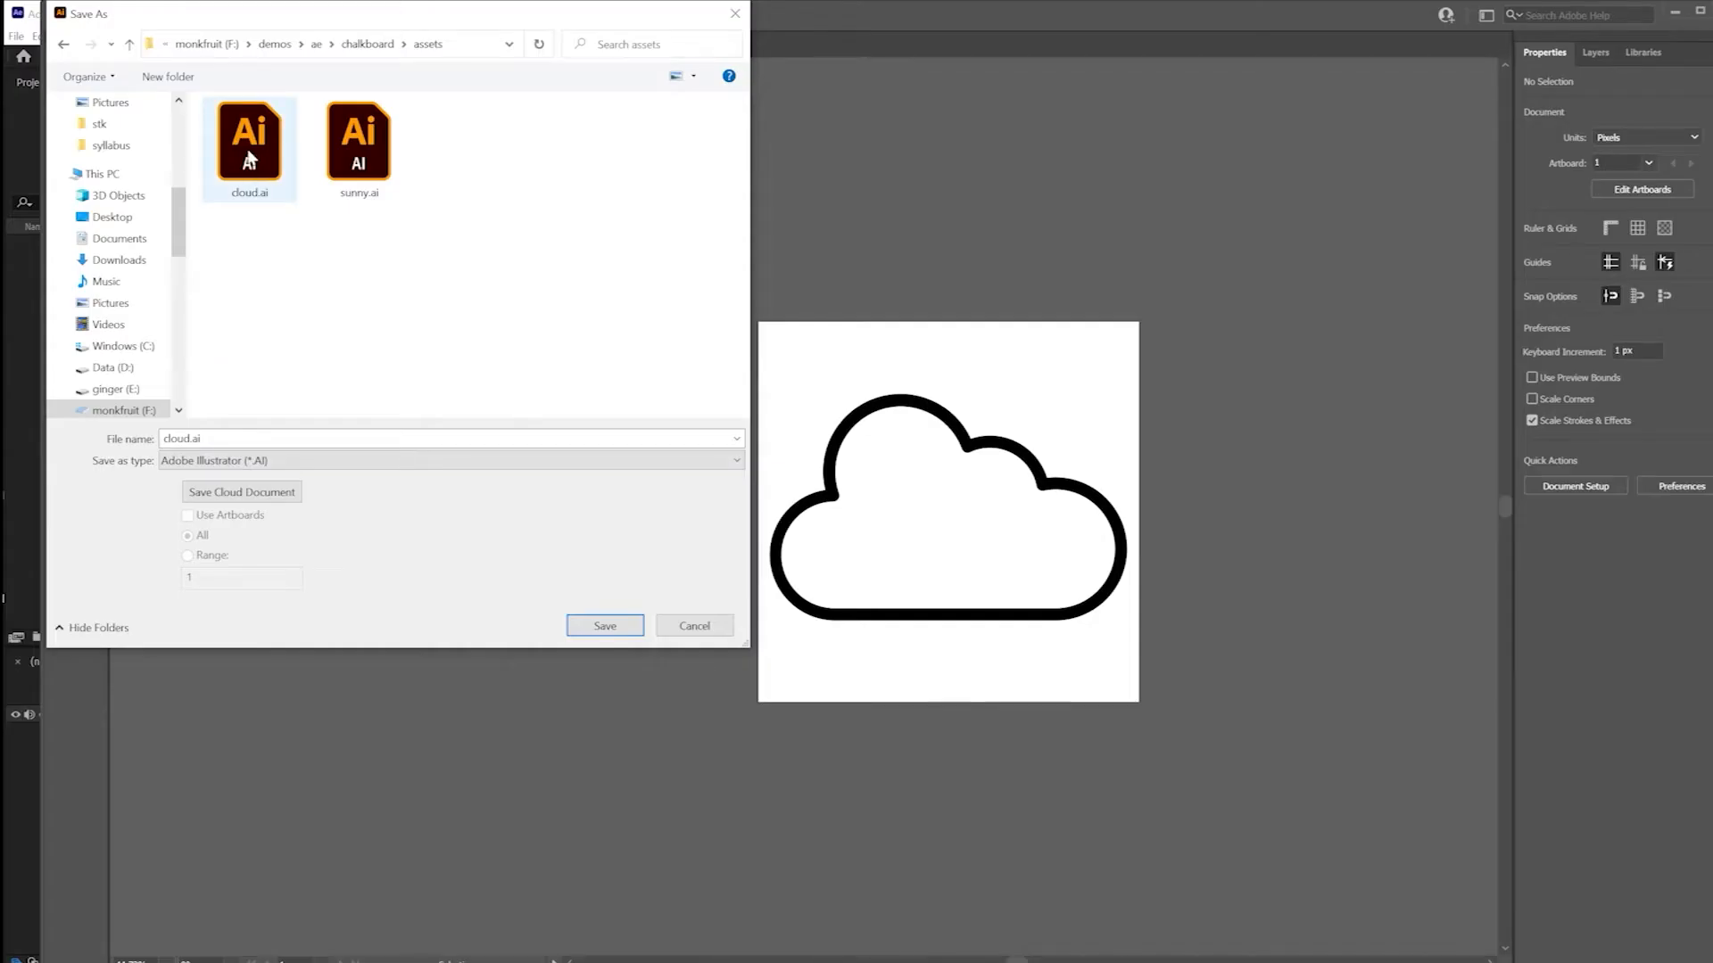
{"action": "left_click", "coordinate": [250, 159]}
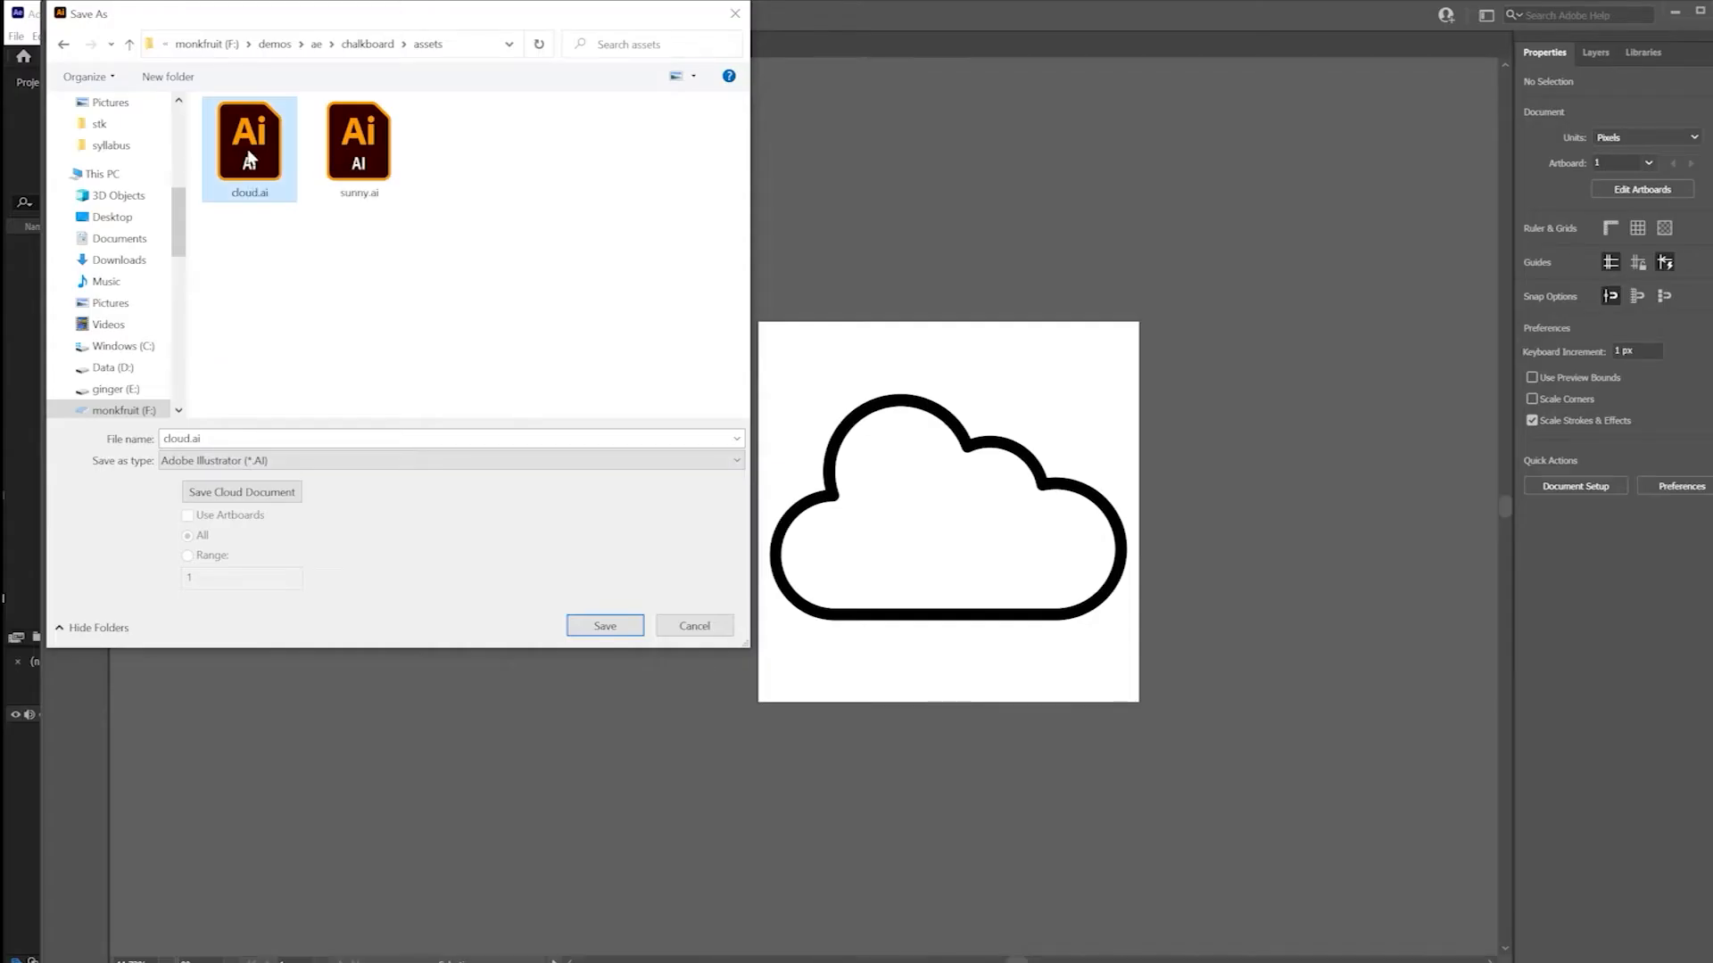
{"action": "left_click", "coordinate": [604, 627]}
{"action": "left_click", "coordinate": [1221, 883]}
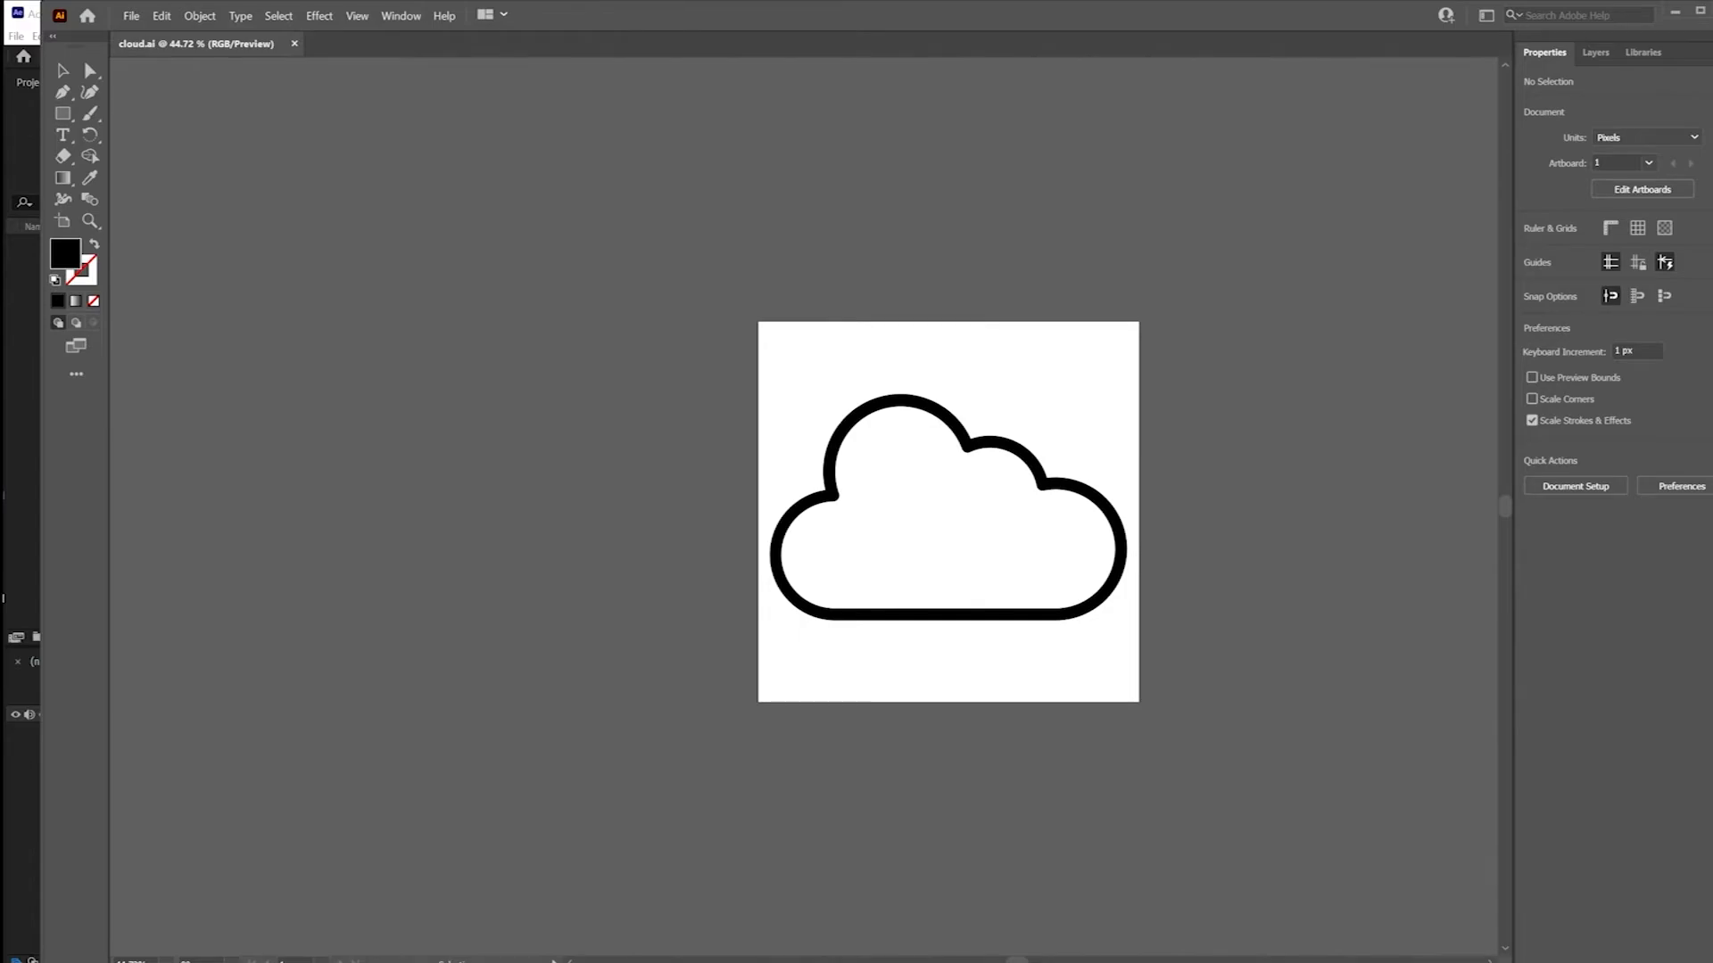
Step: Switch to After Effects and import cloud.ai from the assets folder as footage with merged layers
{"action": "left_click", "coordinate": [1676, 13]}
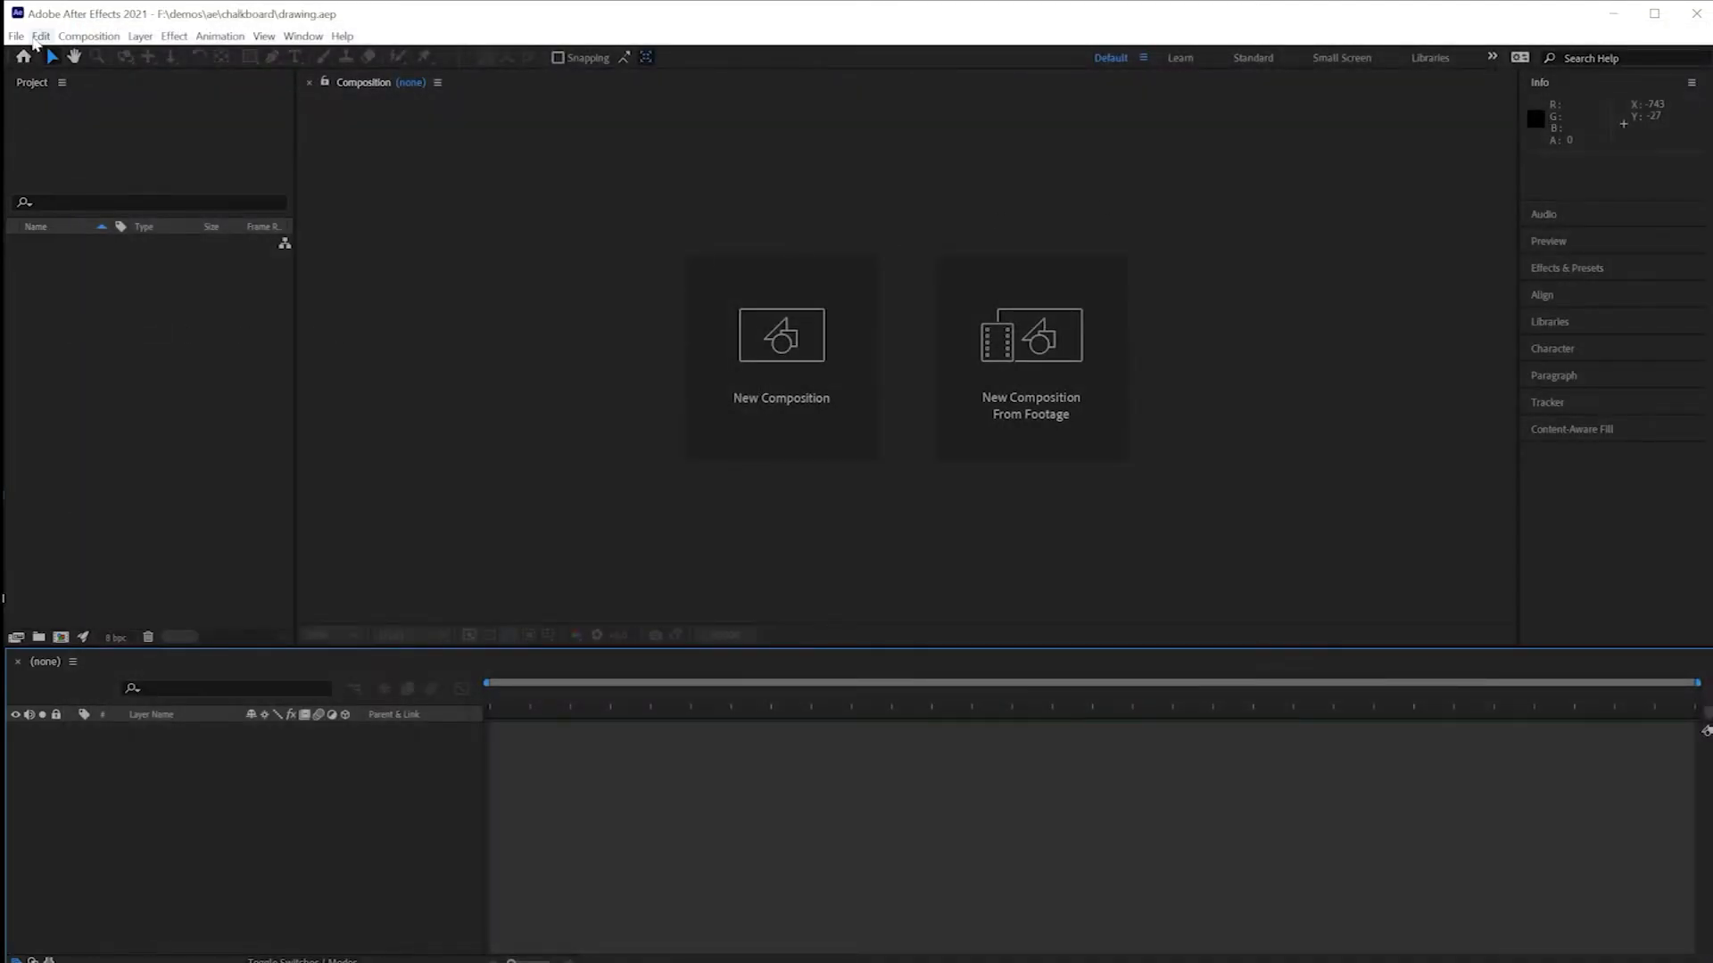
{"action": "left_click", "coordinate": [16, 36]}
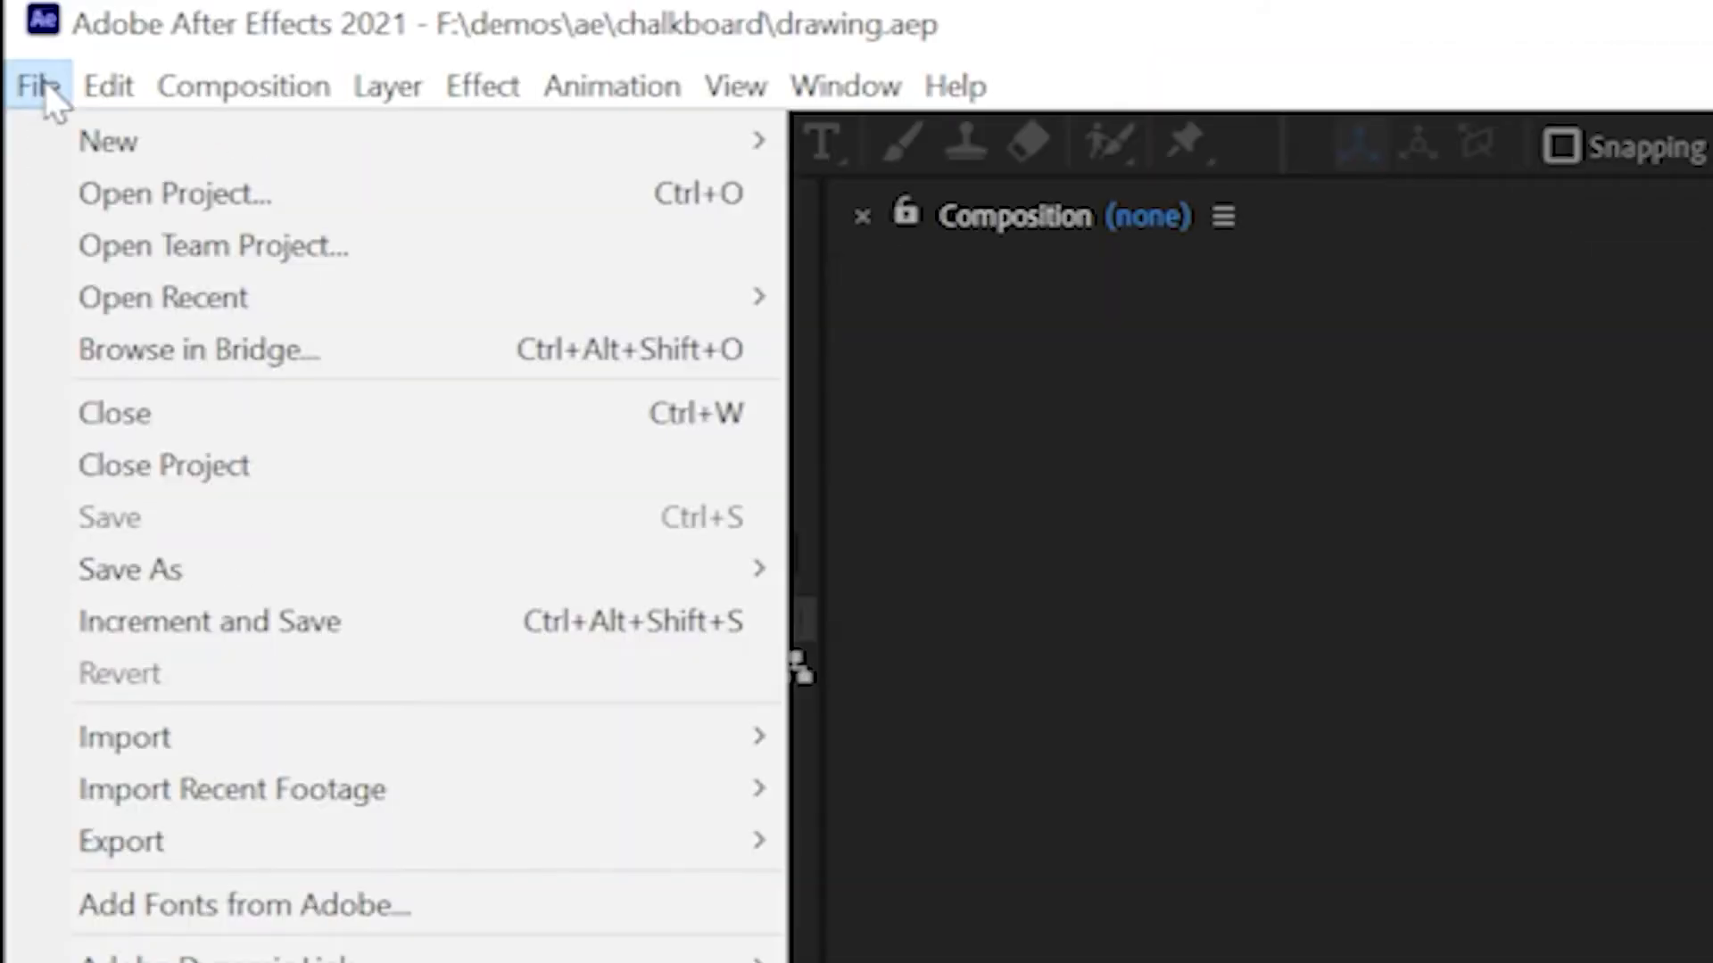
{"action": "mouse_move", "coordinate": [339, 740]}
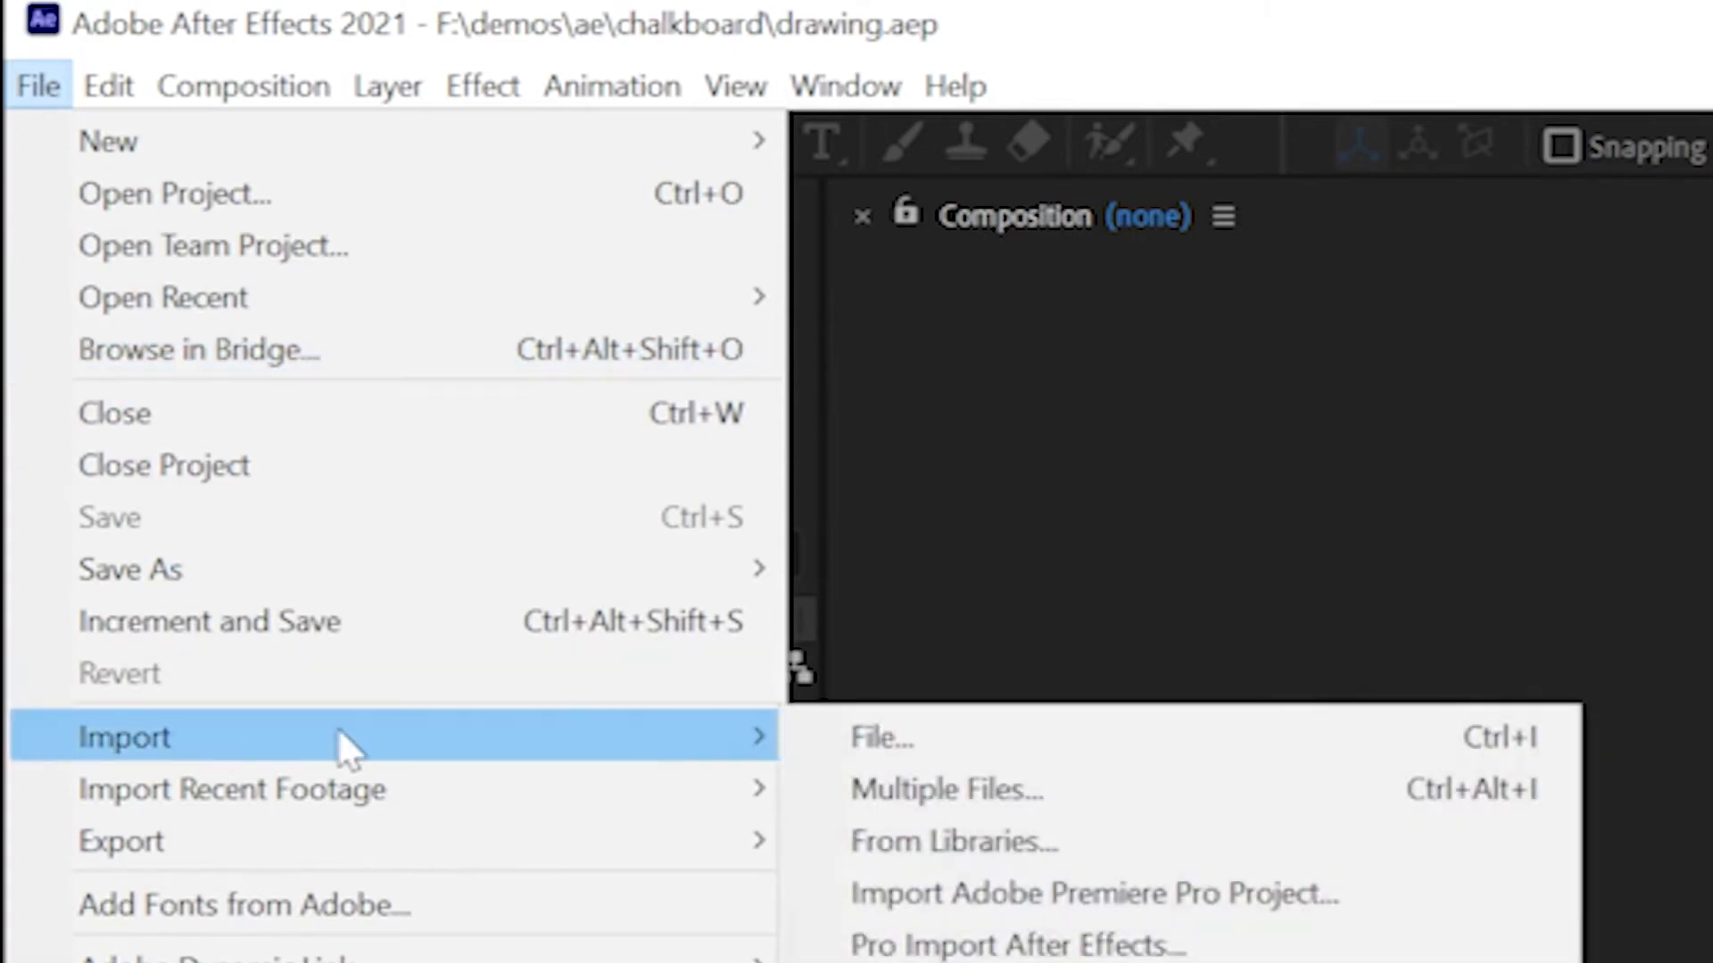
{"action": "left_click", "coordinate": [870, 736]}
{"action": "left_click", "coordinate": [946, 571]}
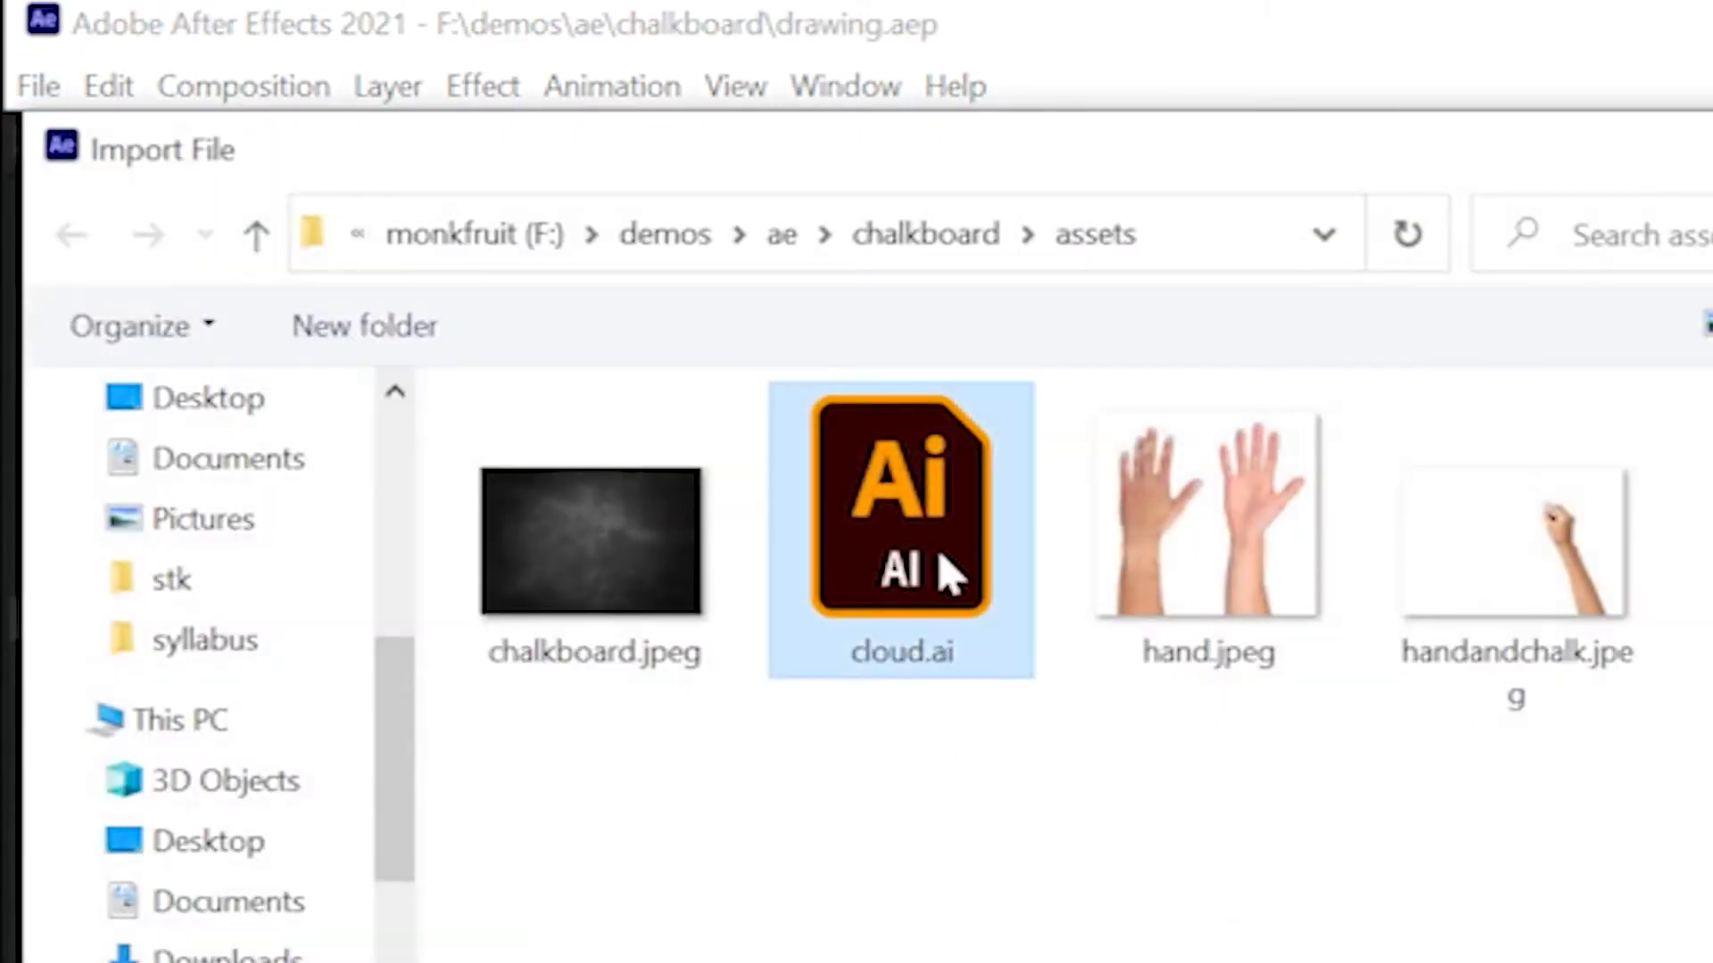
{"action": "left_click", "coordinate": [562, 685]}
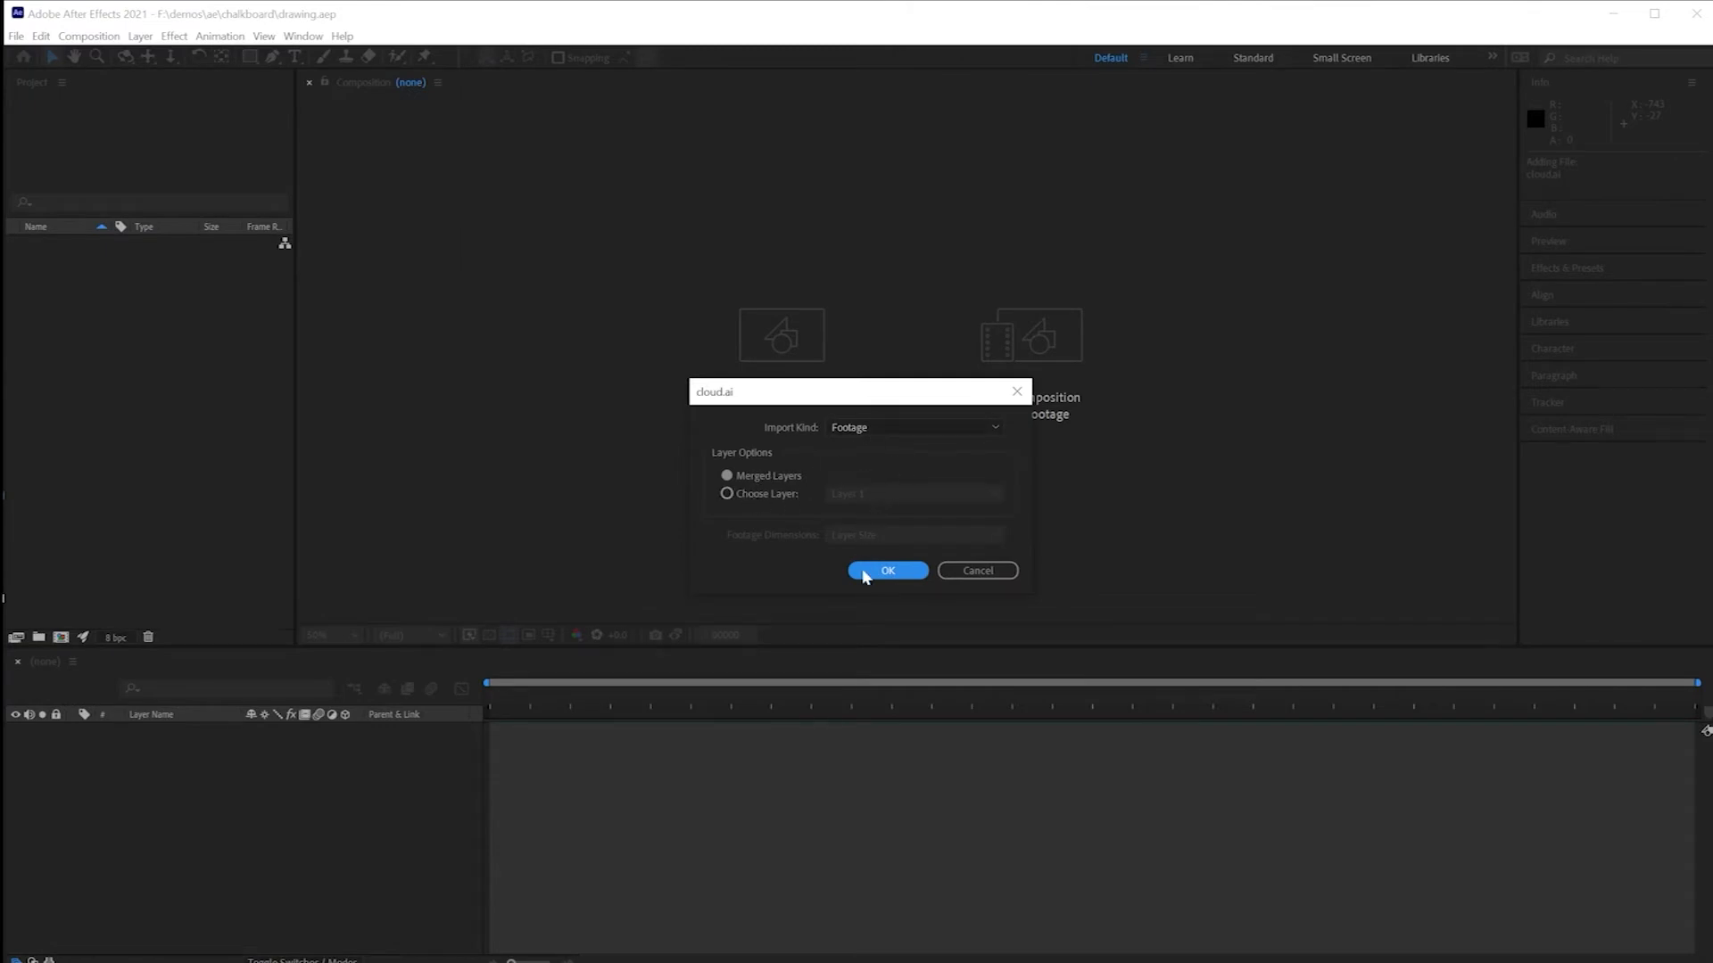
{"action": "left_click", "coordinate": [886, 572]}
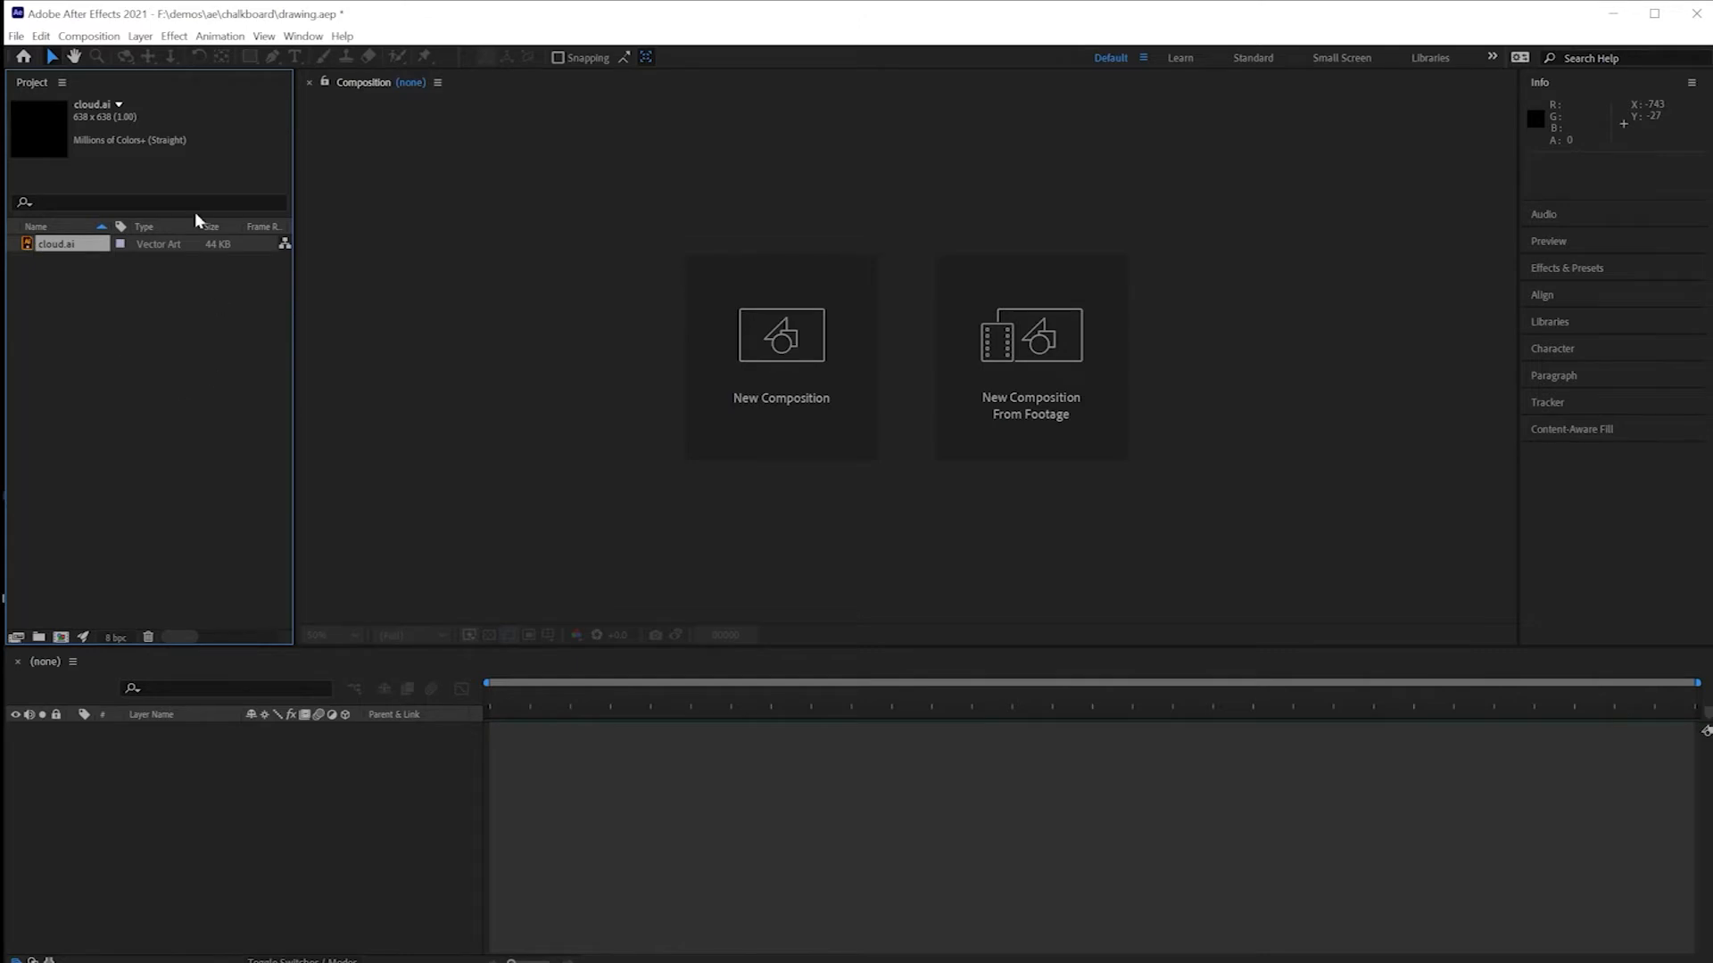
Step: Create a new composition named finalscene with the HDV 1080 29.97 preset
{"action": "left_click", "coordinate": [95, 37]}
{"action": "left_click", "coordinate": [109, 57]}
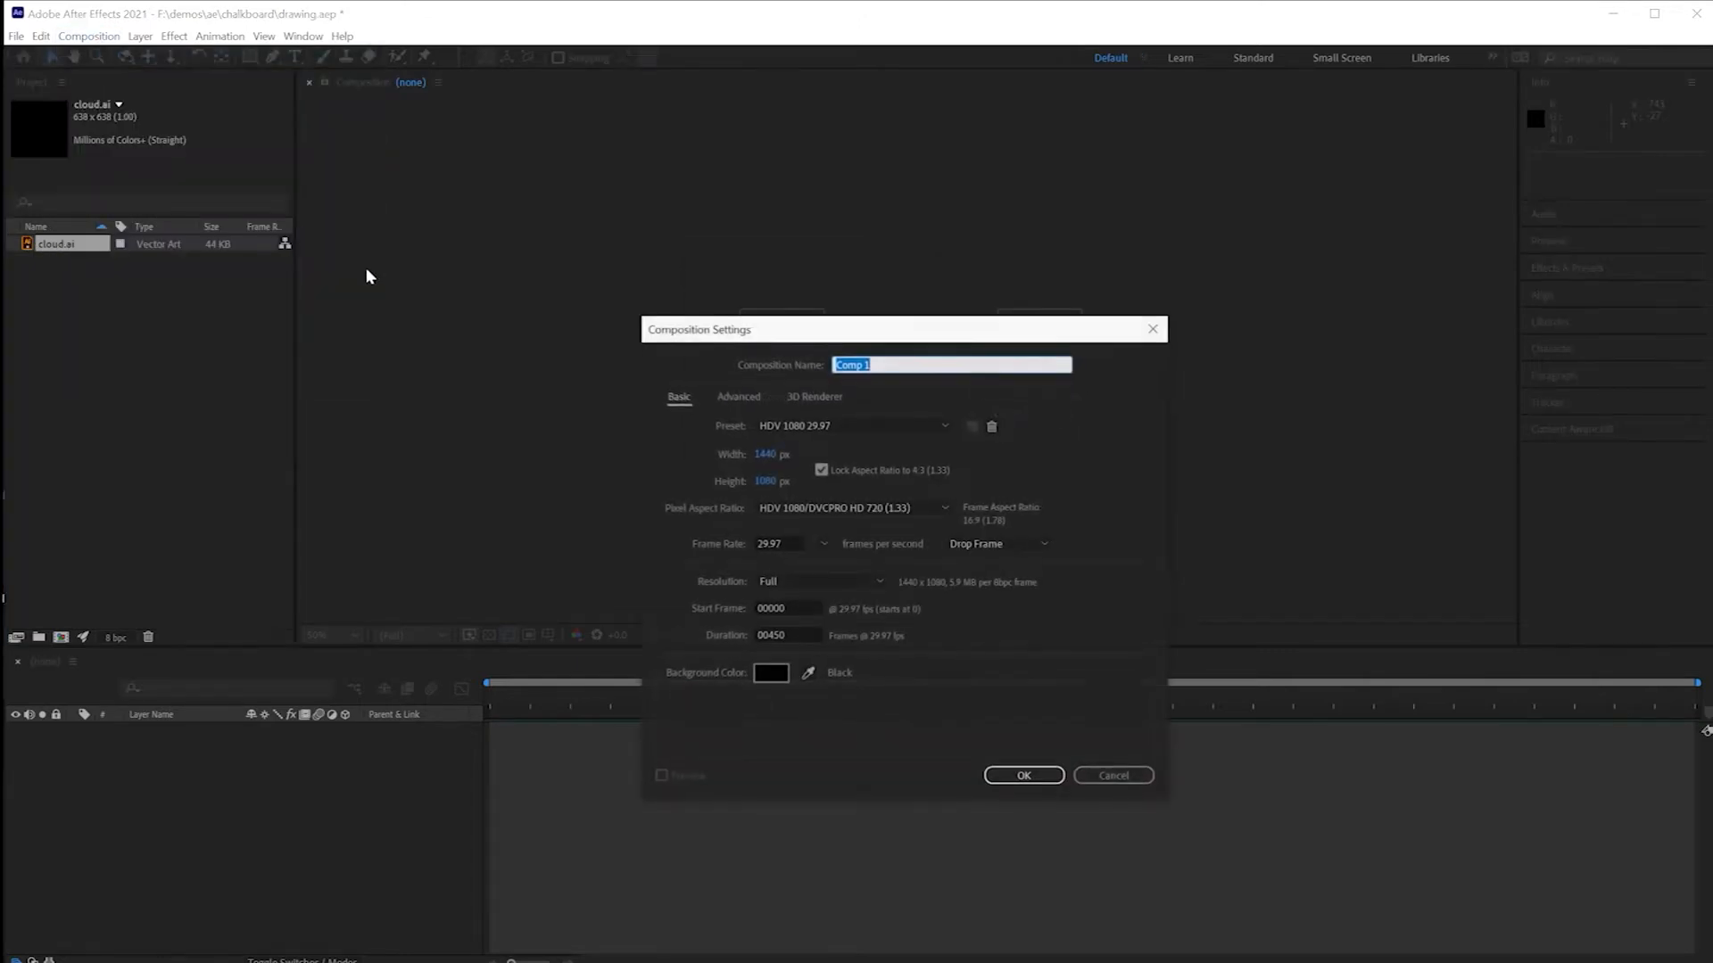
{"action": "type", "text": "cene"}
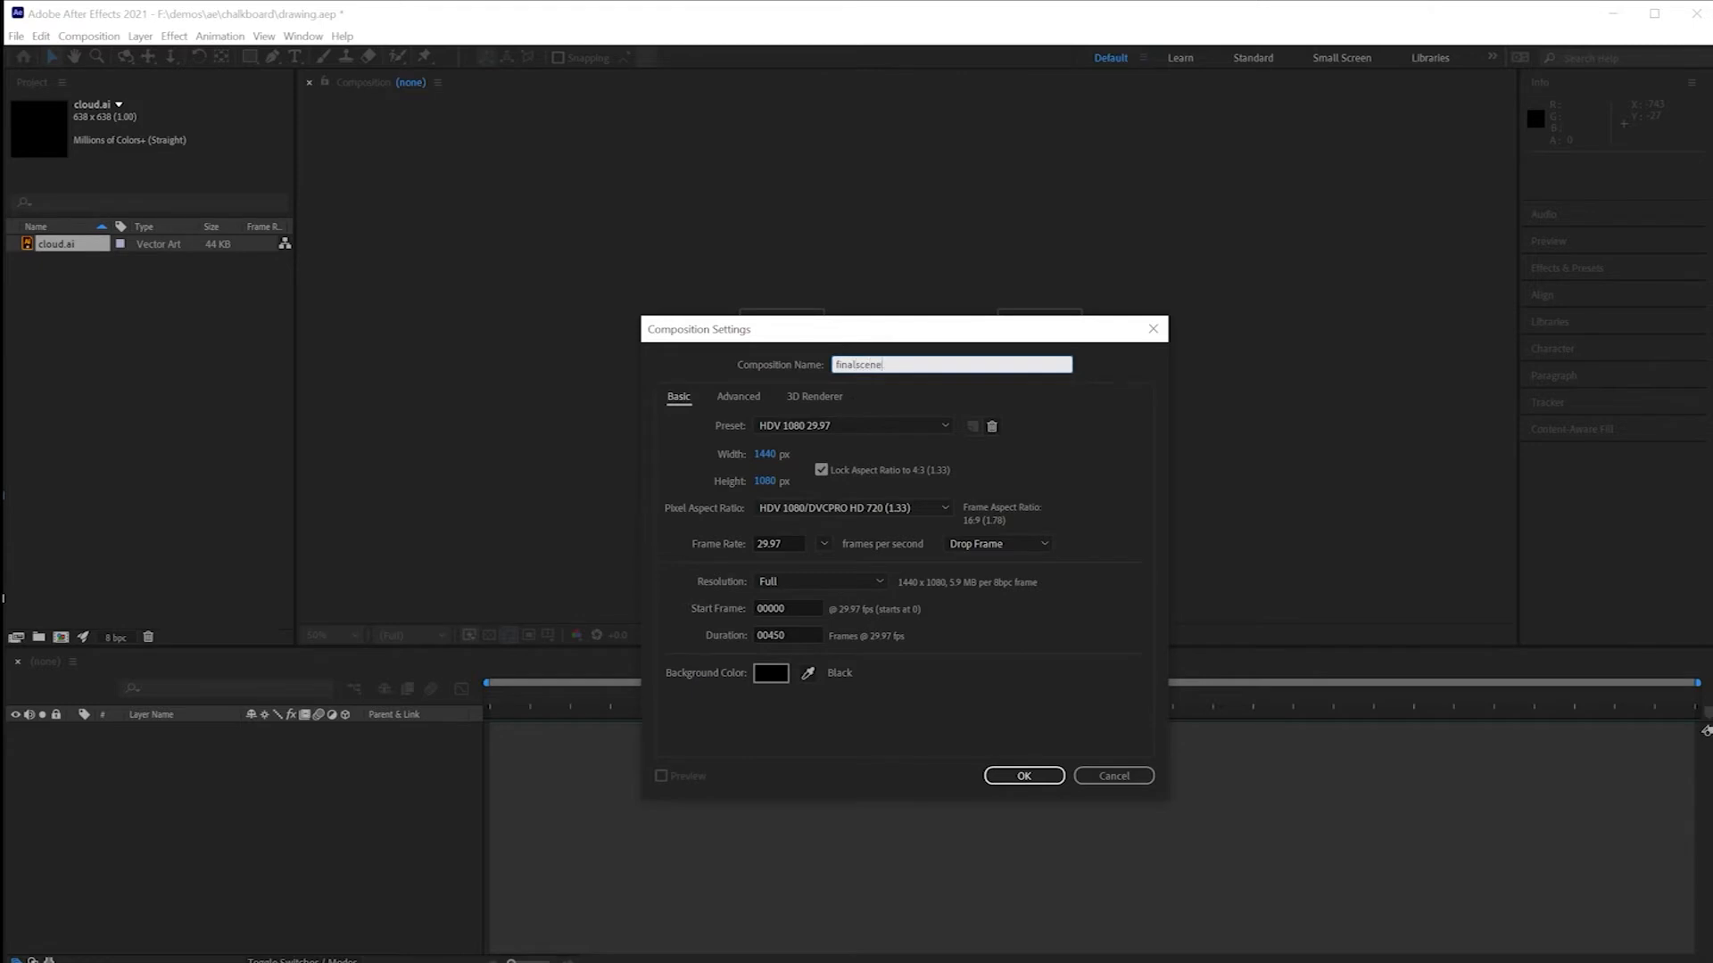
{"action": "key", "text": "Return"}
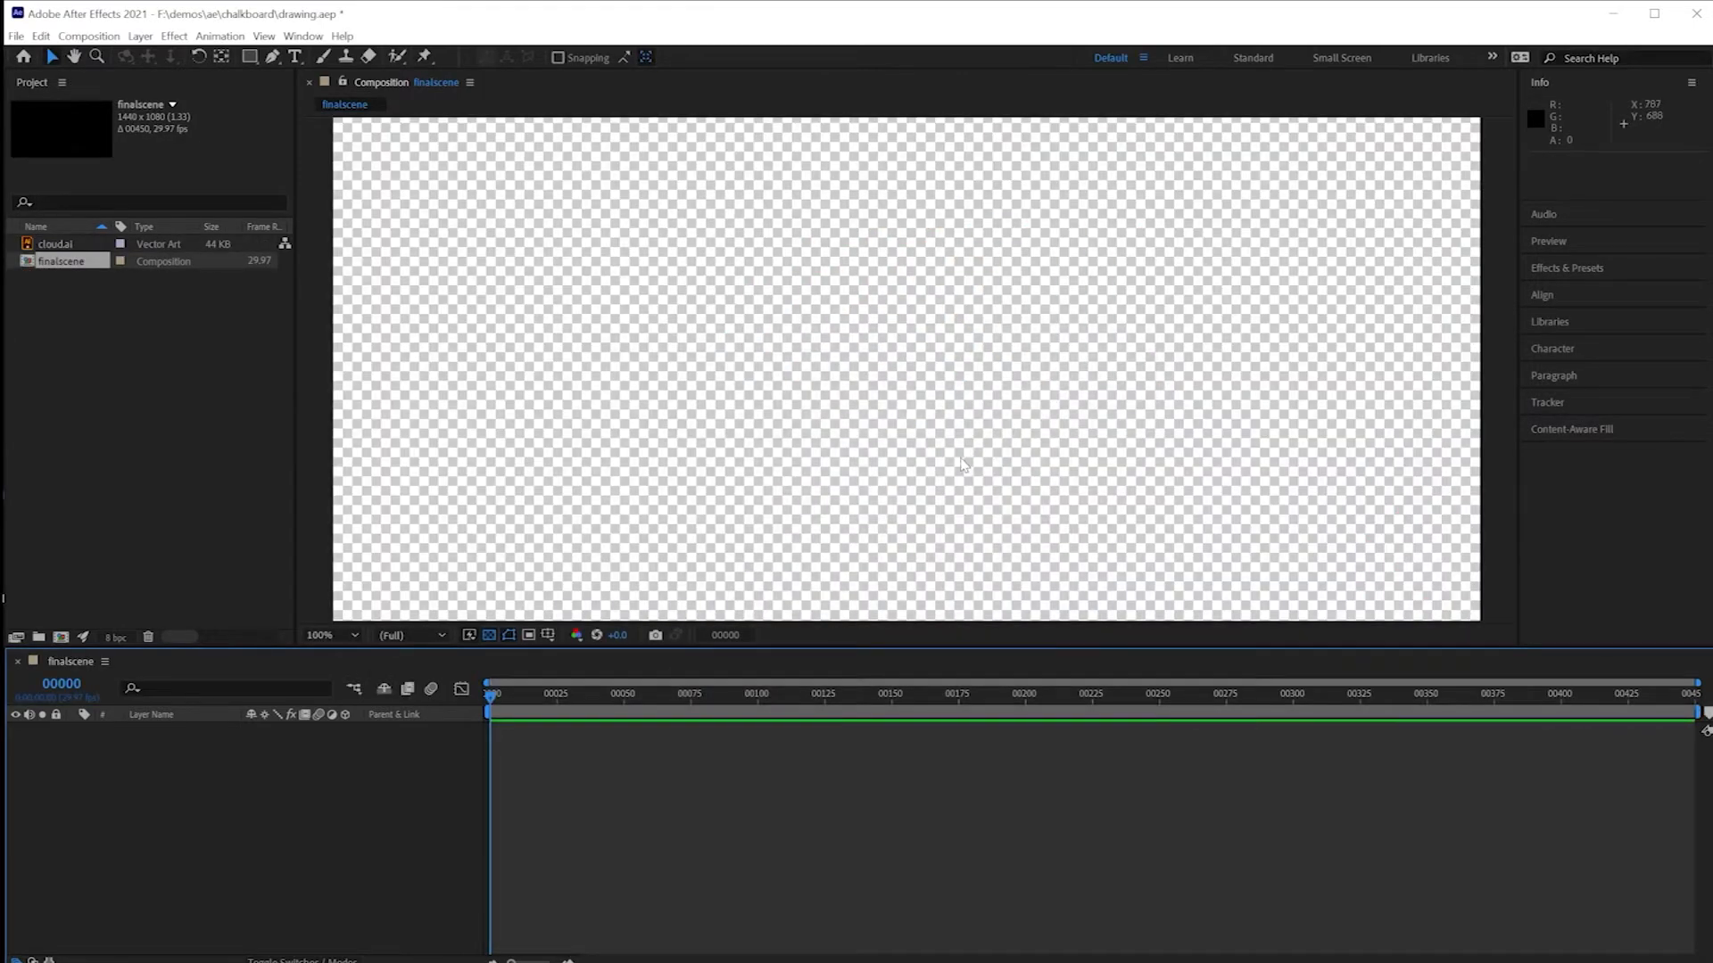
Step: Compare the empty finalscene composition with the transparency grid on and off at 50% zoom
{"action": "scroll", "coordinate": [962, 464], "scroll_direction": "down", "scroll_amount": 2}
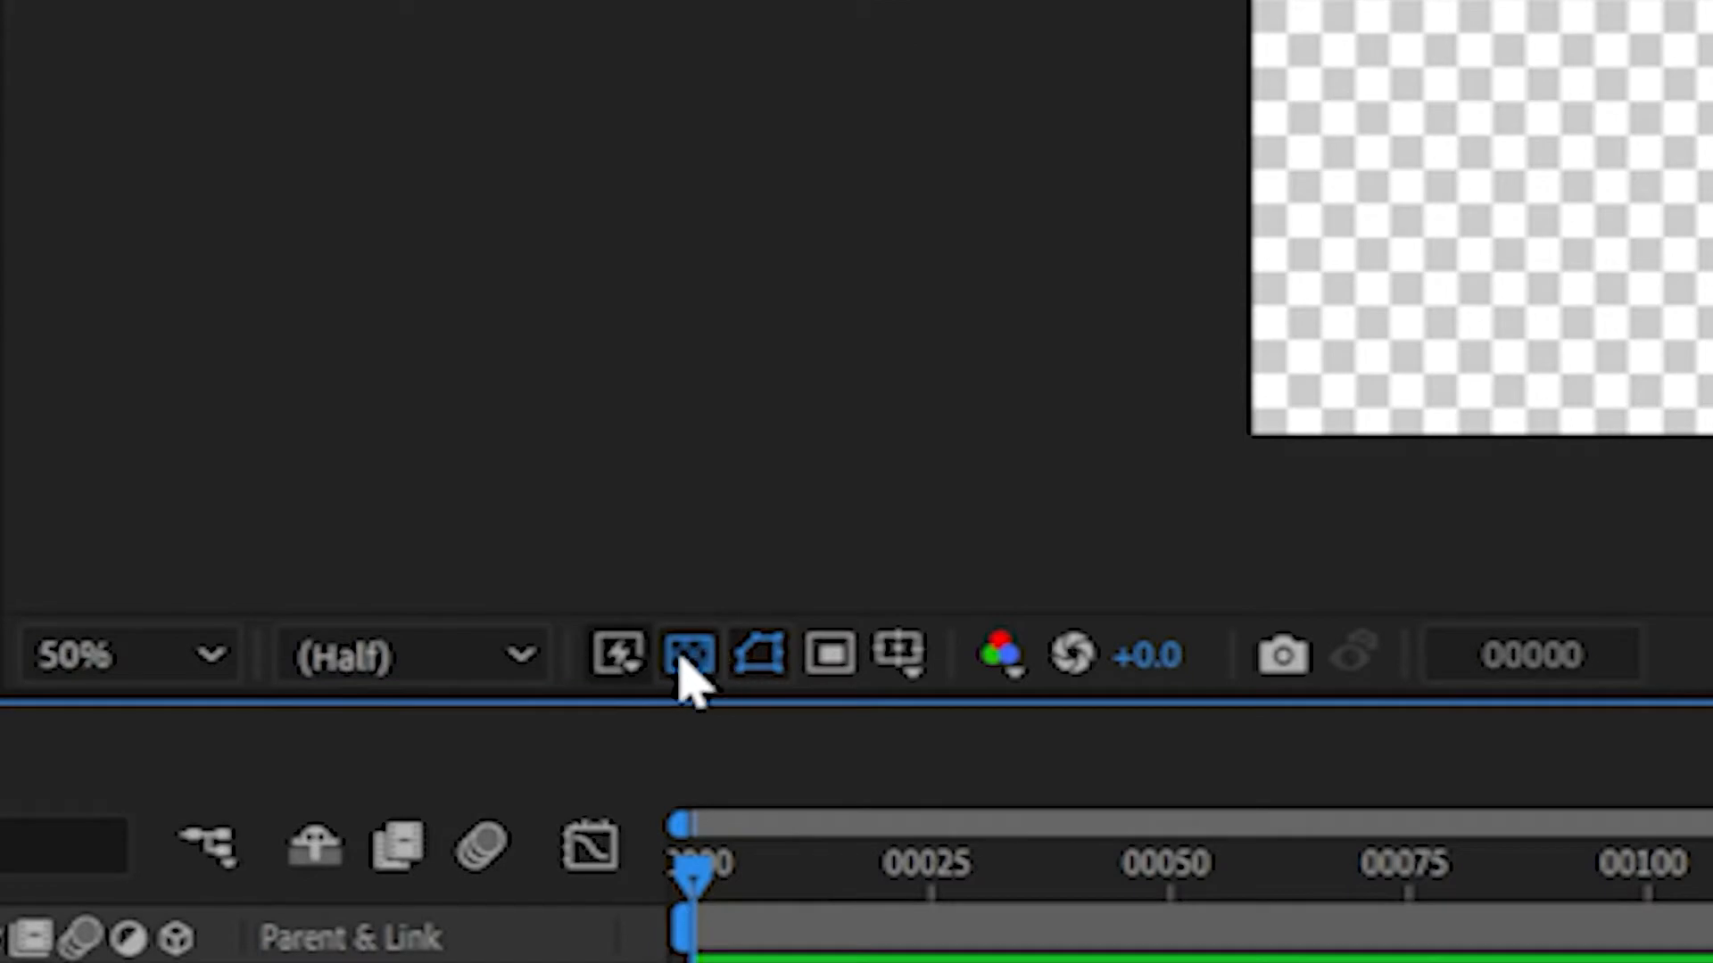
{"action": "left_click", "coordinate": [688, 660]}
{"action": "left_click", "coordinate": [689, 660]}
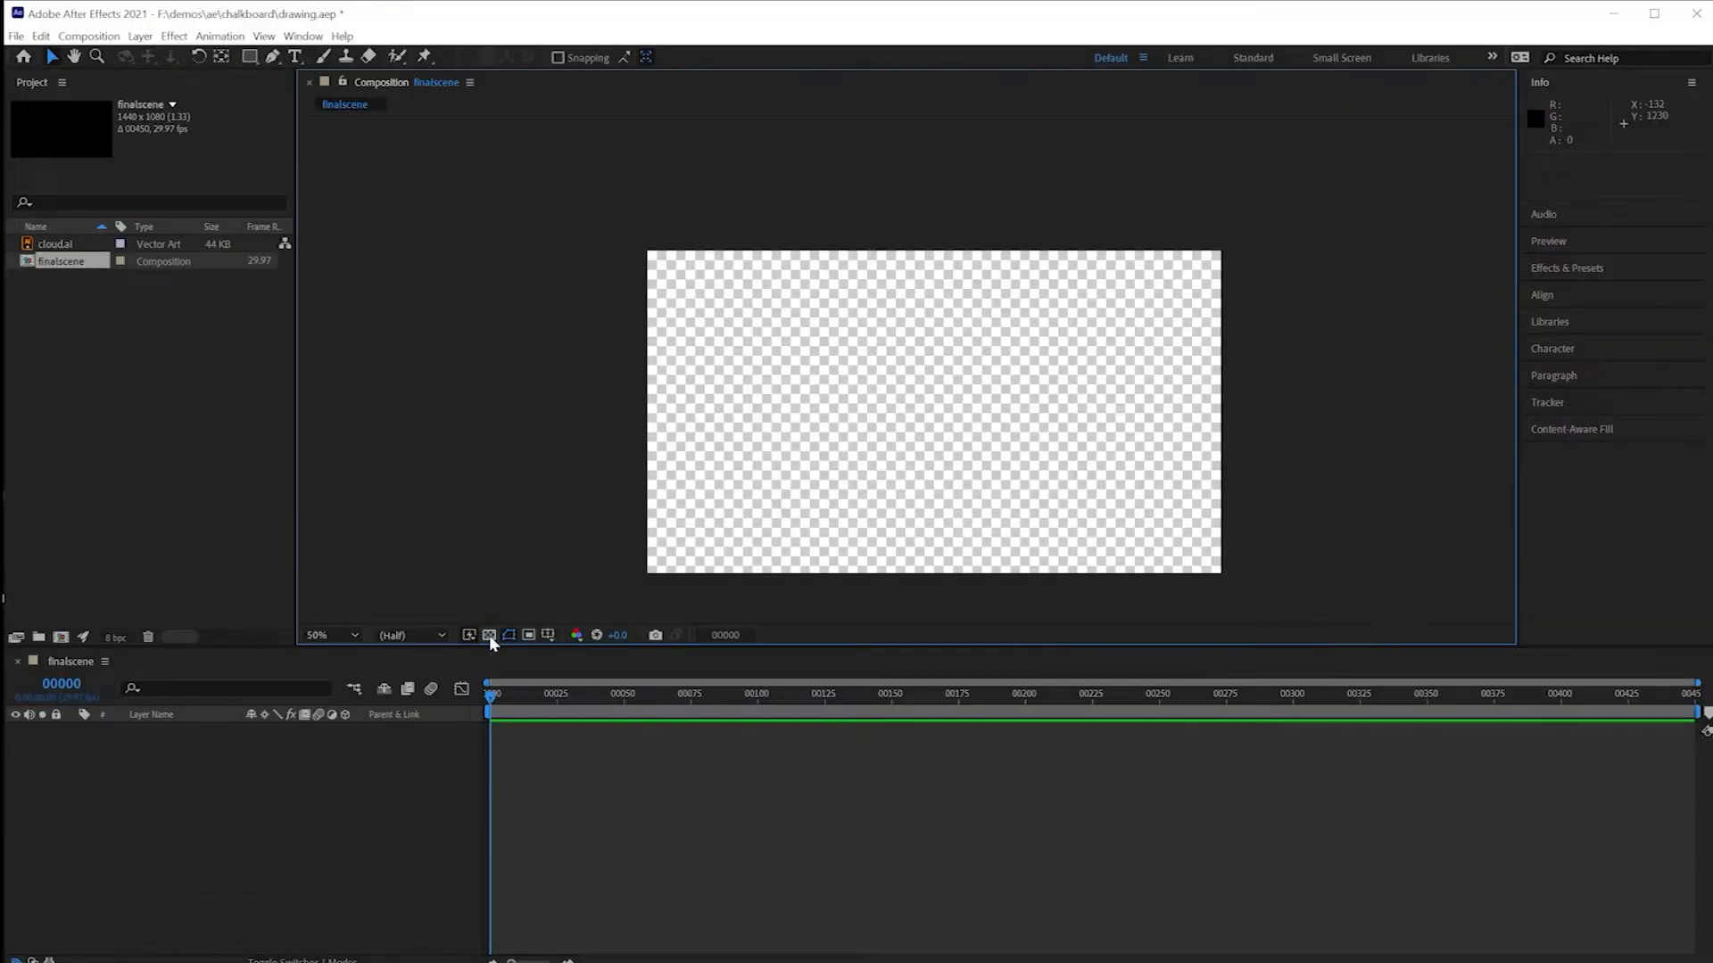
{"action": "left_click", "coordinate": [489, 636]}
{"action": "left_click", "coordinate": [489, 635]}
{"action": "left_click", "coordinate": [489, 635]}
{"action": "left_click", "coordinate": [489, 635]}
{"action": "left_click", "coordinate": [489, 635]}
{"action": "left_click", "coordinate": [489, 635]}
{"action": "left_click", "coordinate": [489, 635]}
Step: Add cloud.ai to the finalscene composition as a layer and turn on the transparency grid
{"action": "left_click_drag", "start_coordinate": [55, 244], "coordinate": [104, 735]}
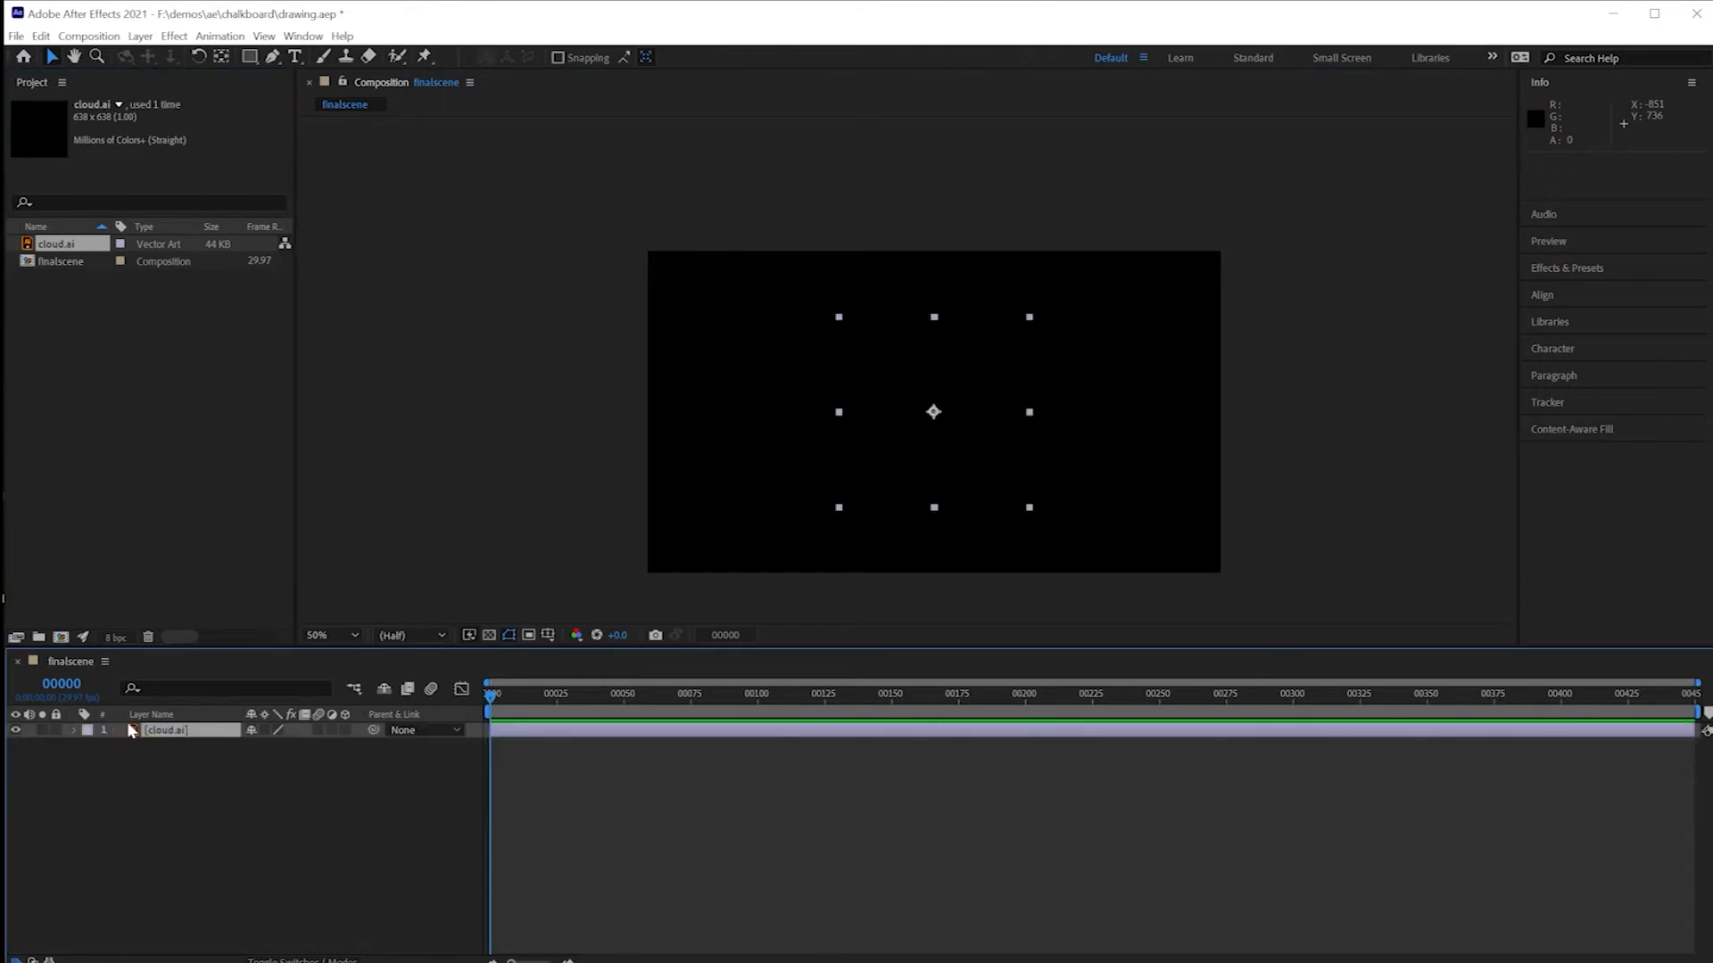
{"action": "left_click", "coordinate": [490, 635]}
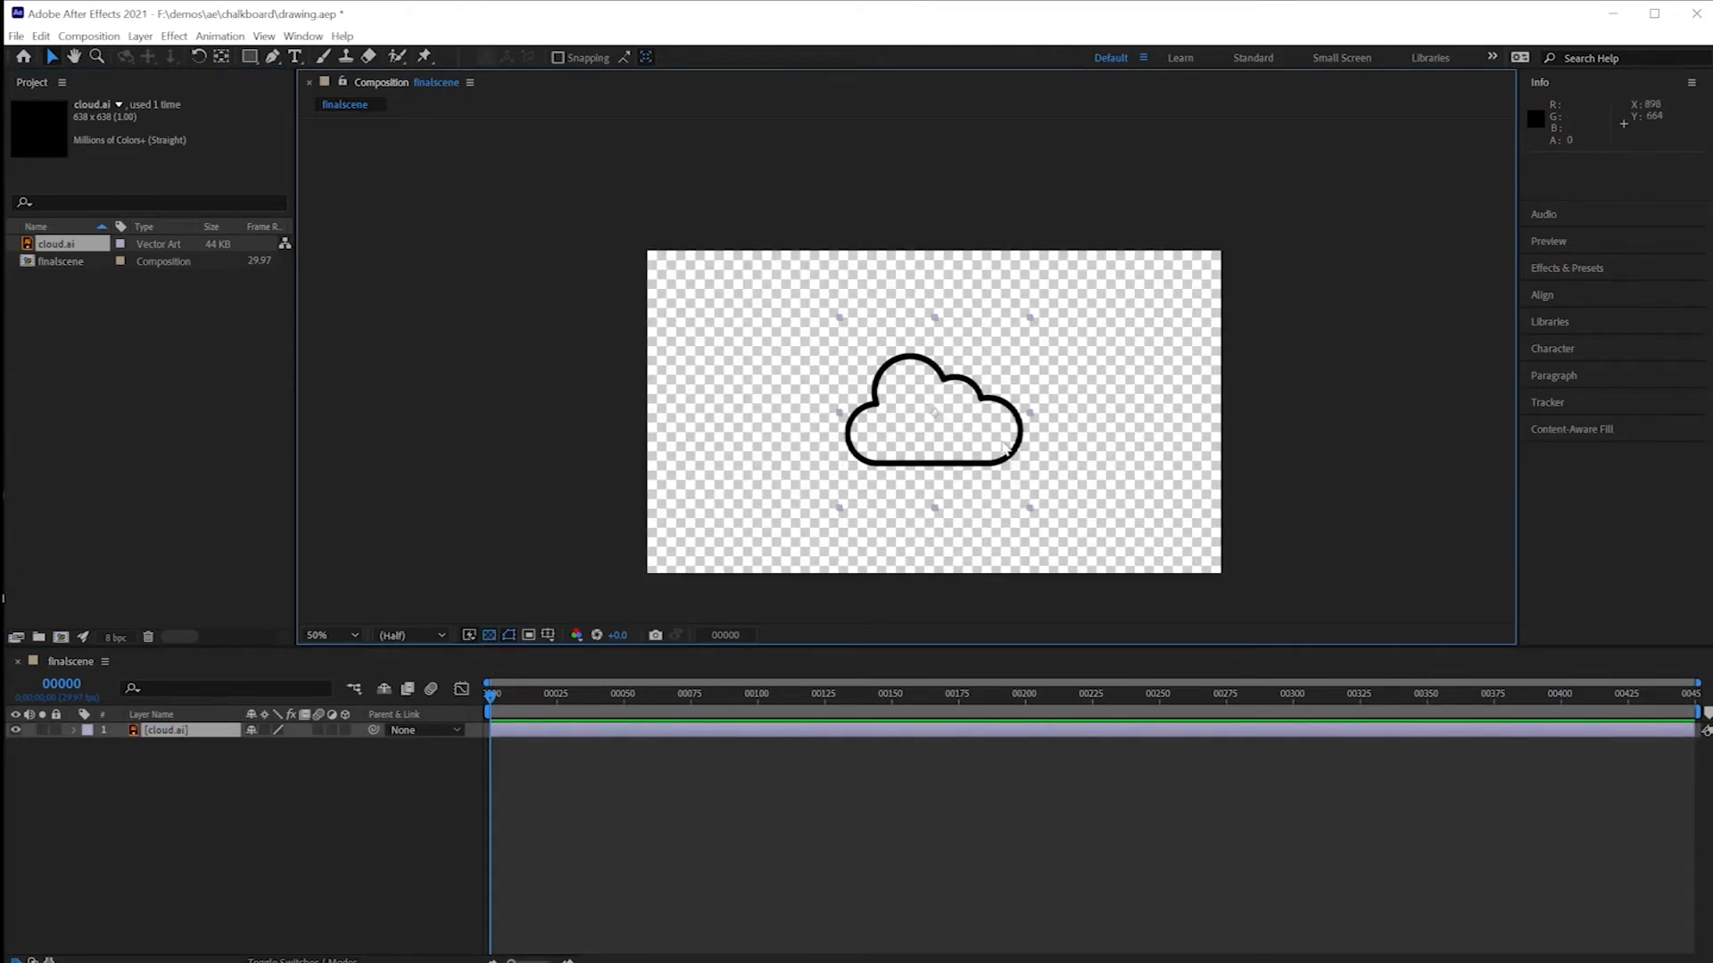
{"action": "left_click", "coordinate": [492, 637]}
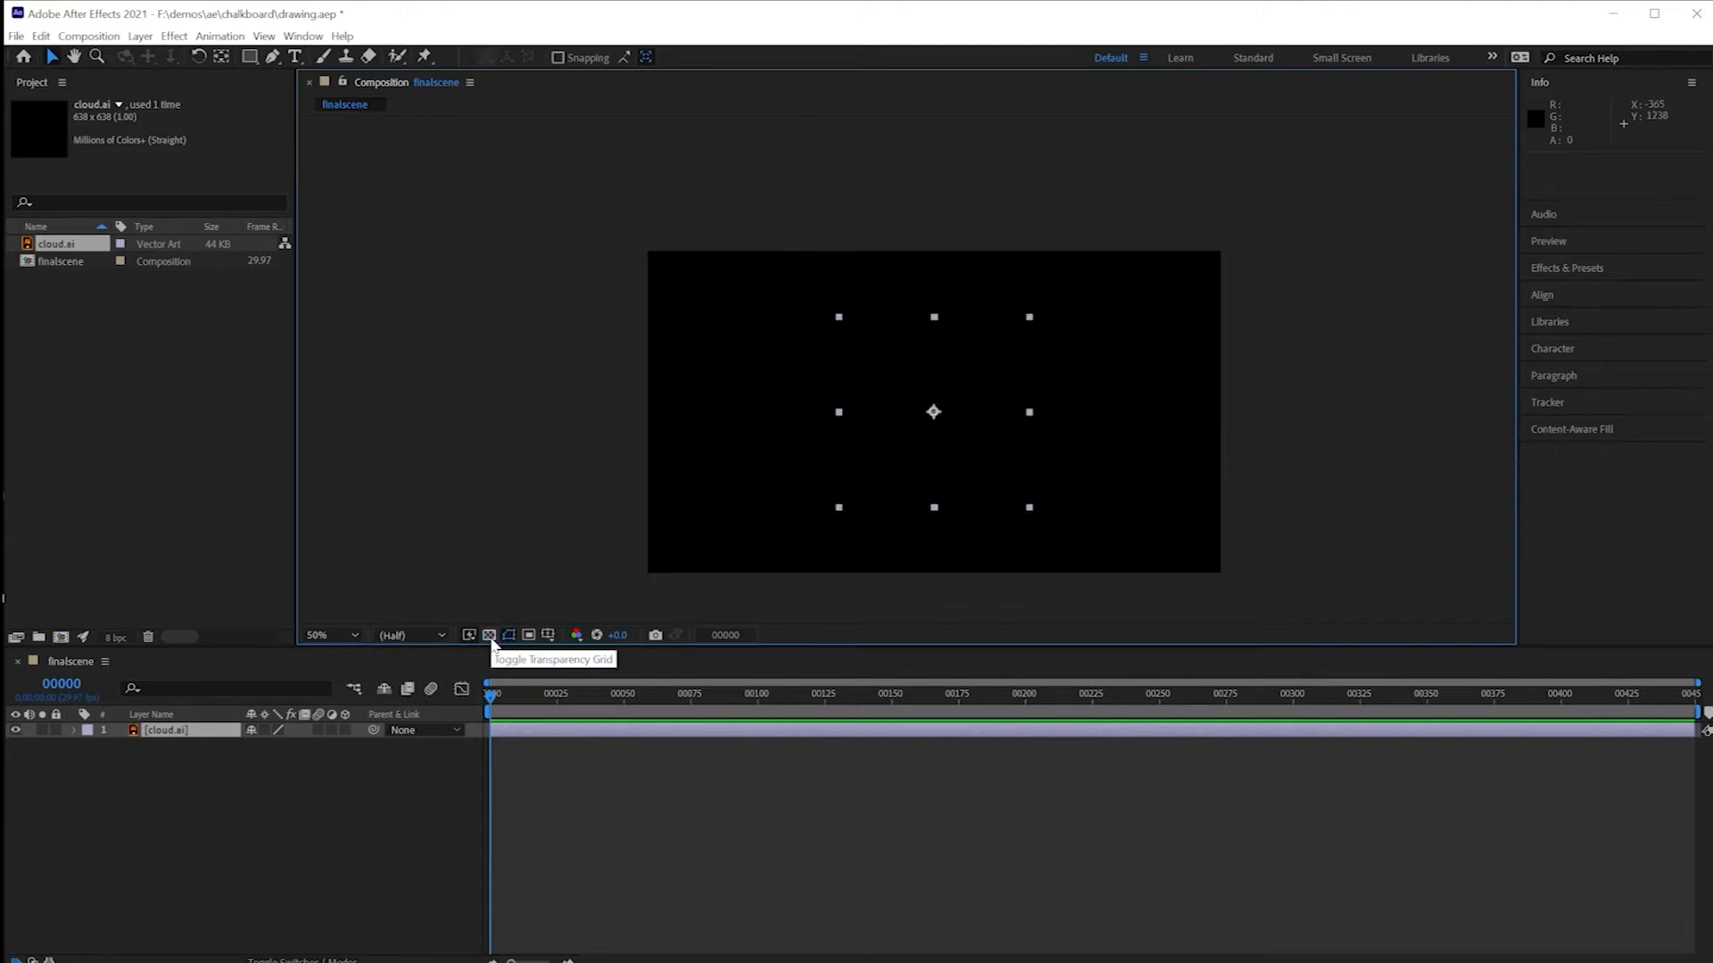
{"action": "left_click", "coordinate": [491, 637]}
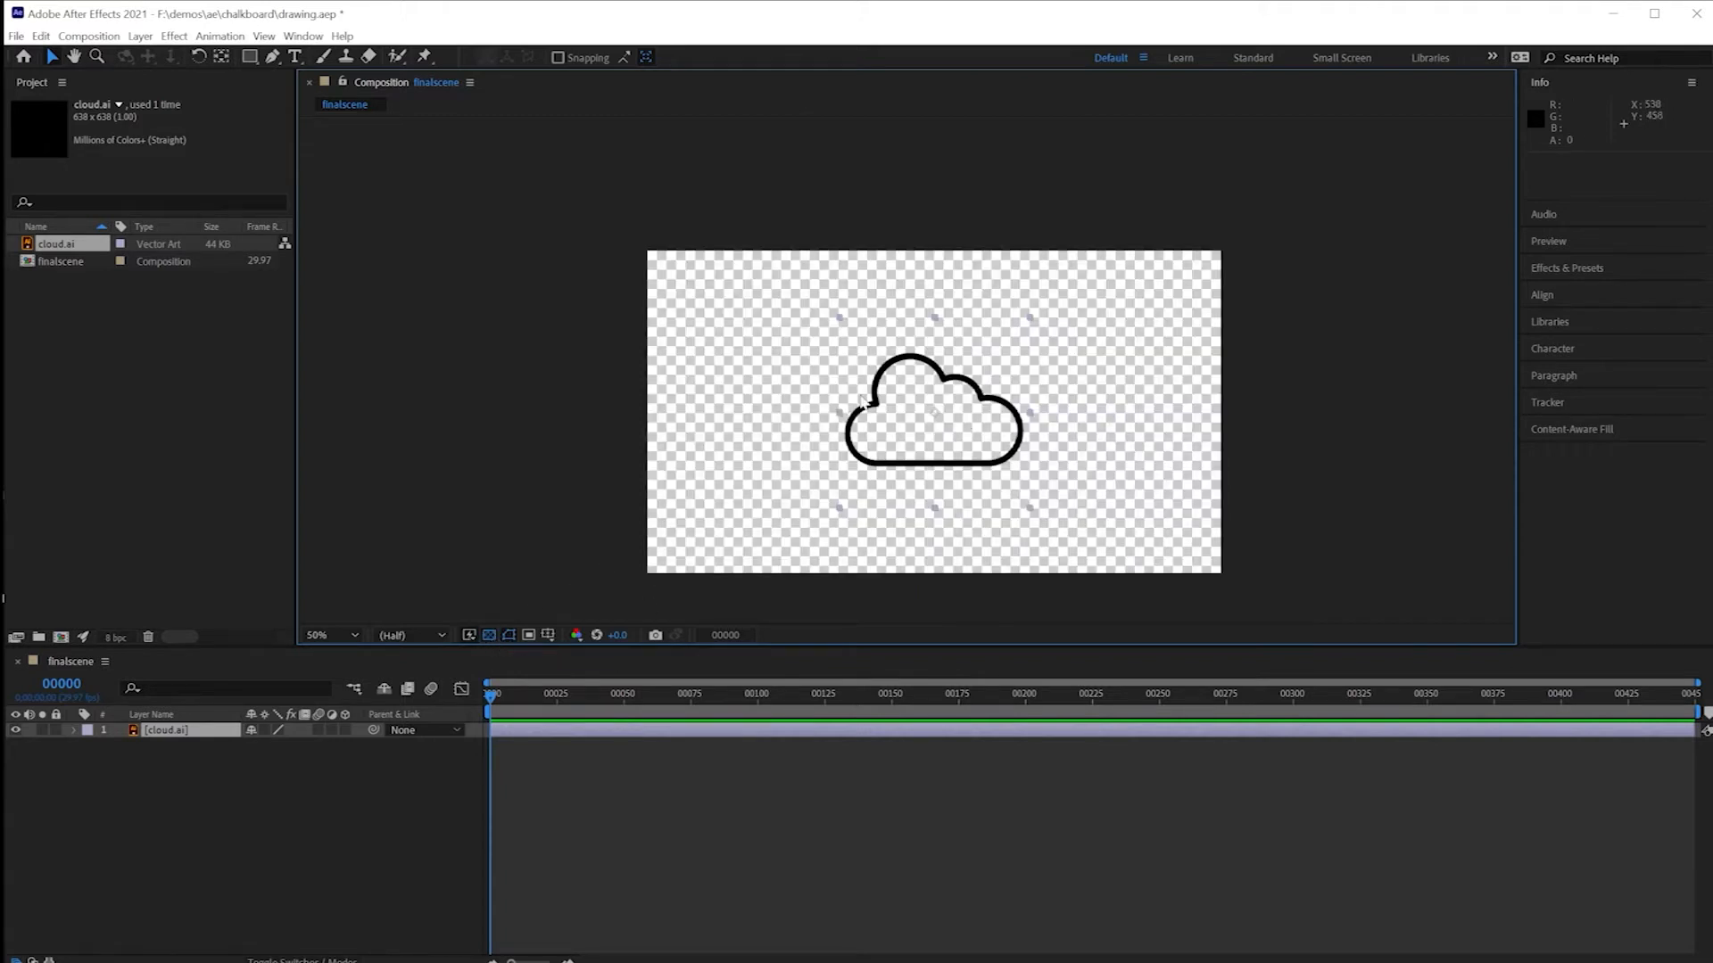
{"action": "key", "text": "period"}
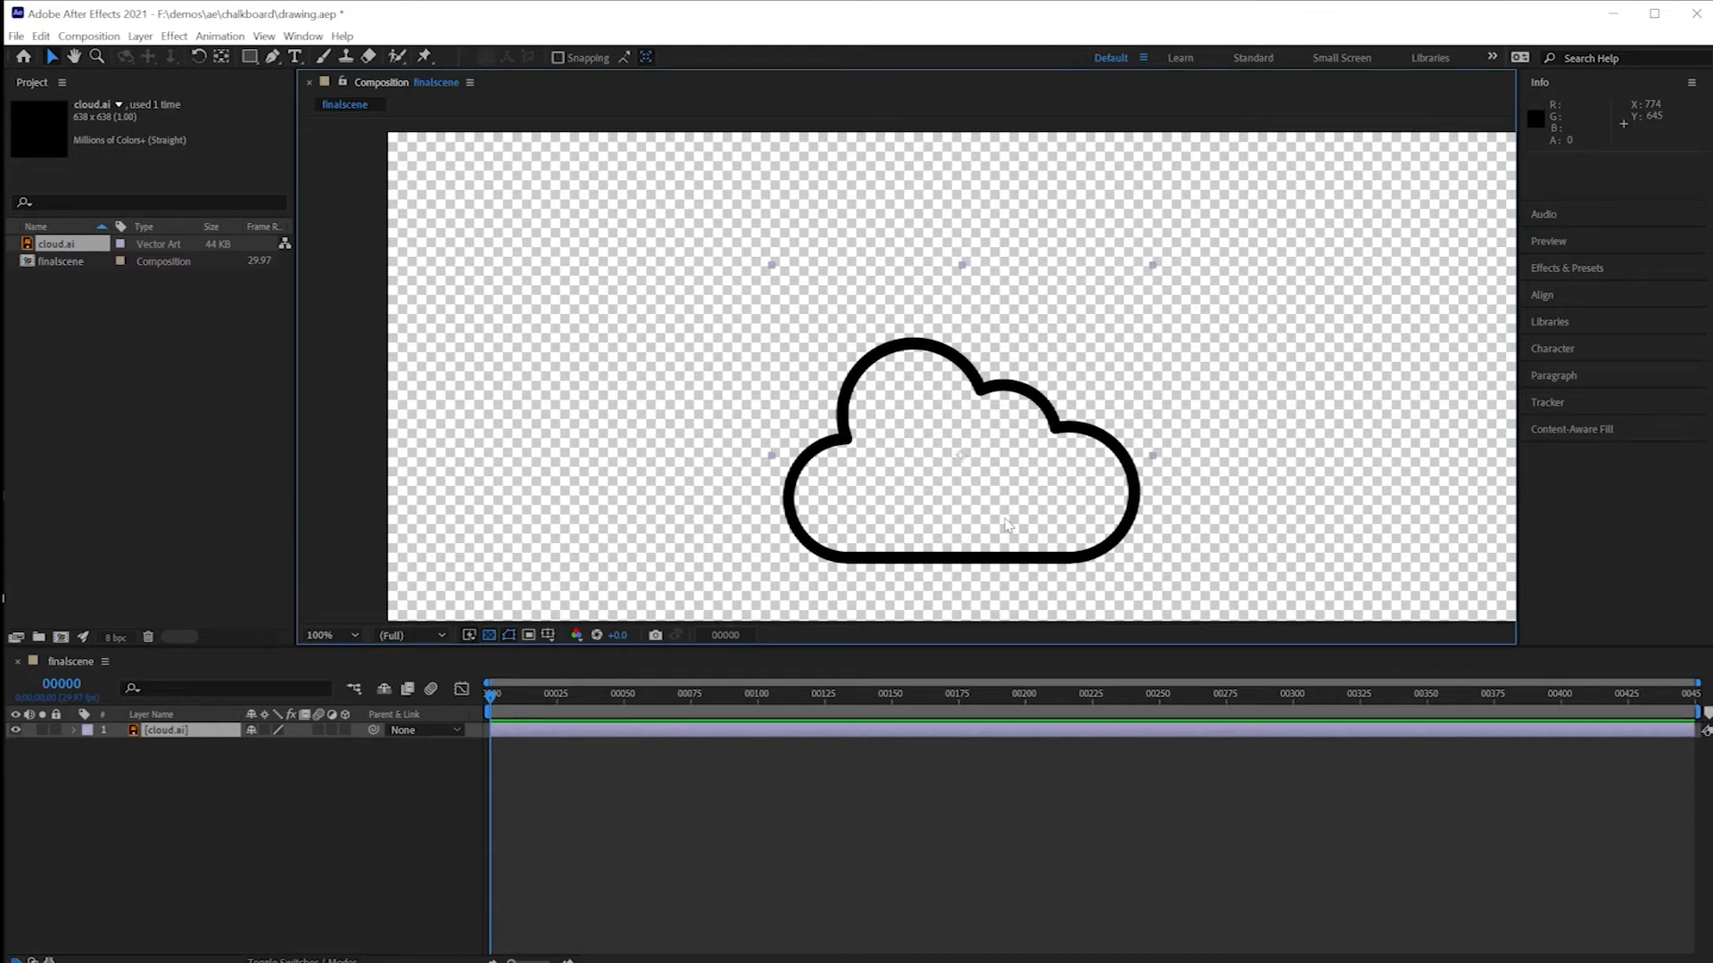
{"action": "left_click", "coordinate": [276, 57]}
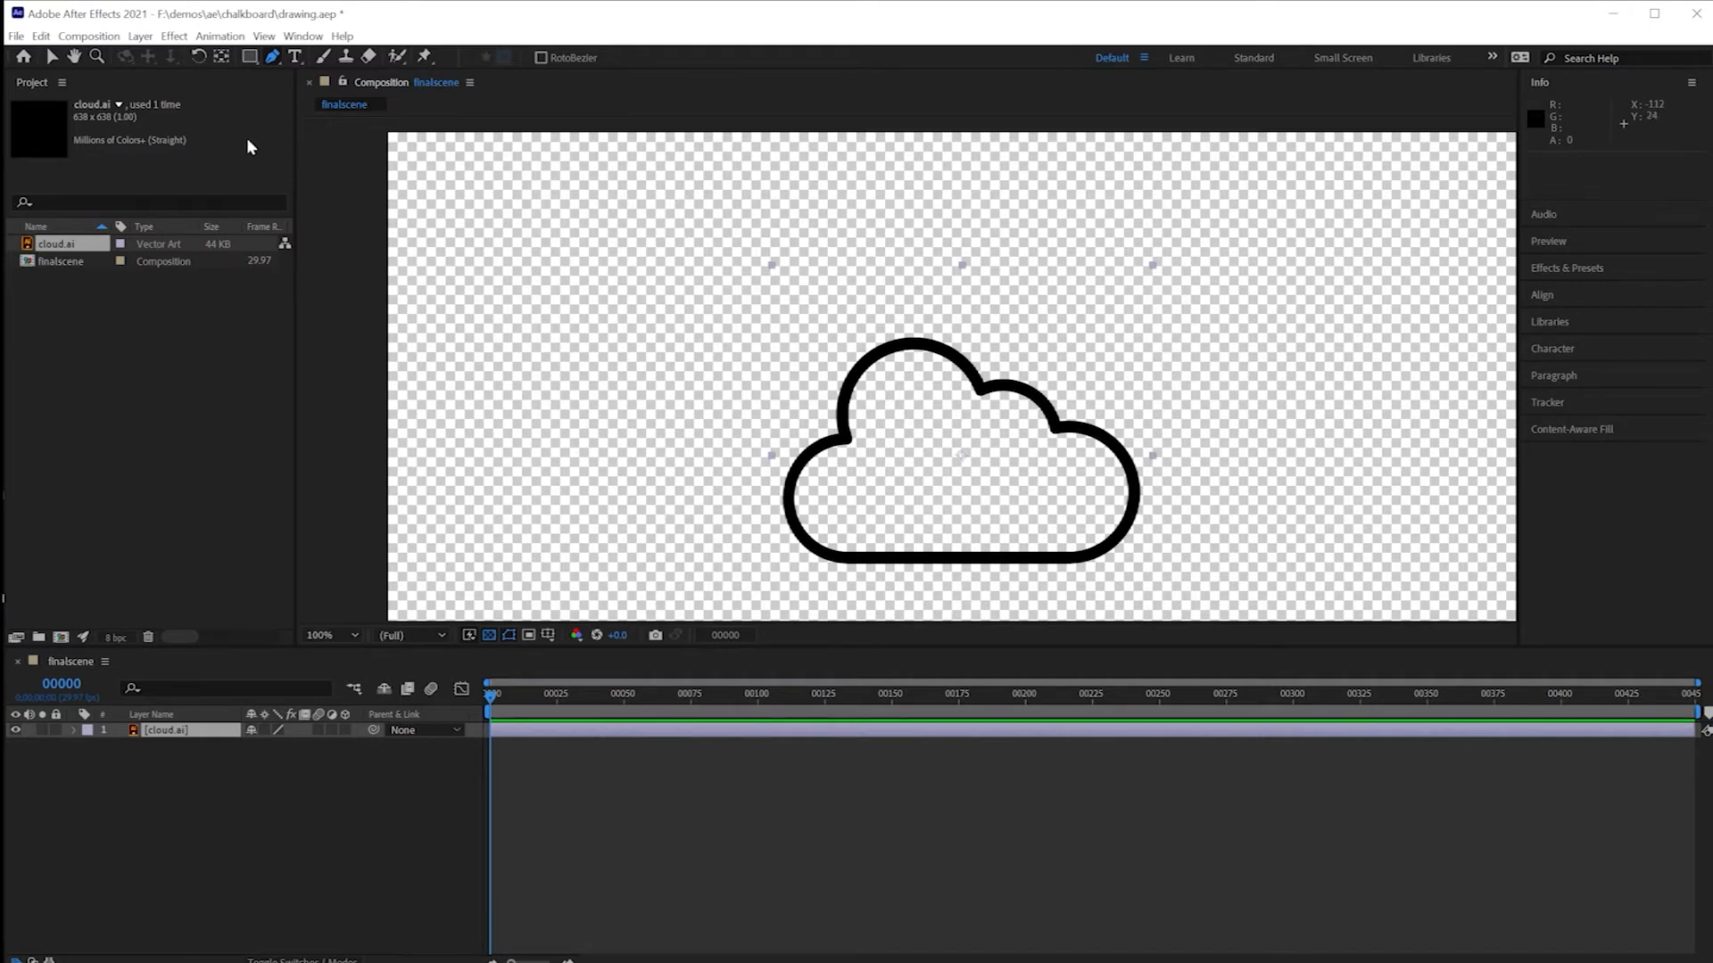
{"action": "left_click", "coordinate": [51, 59]}
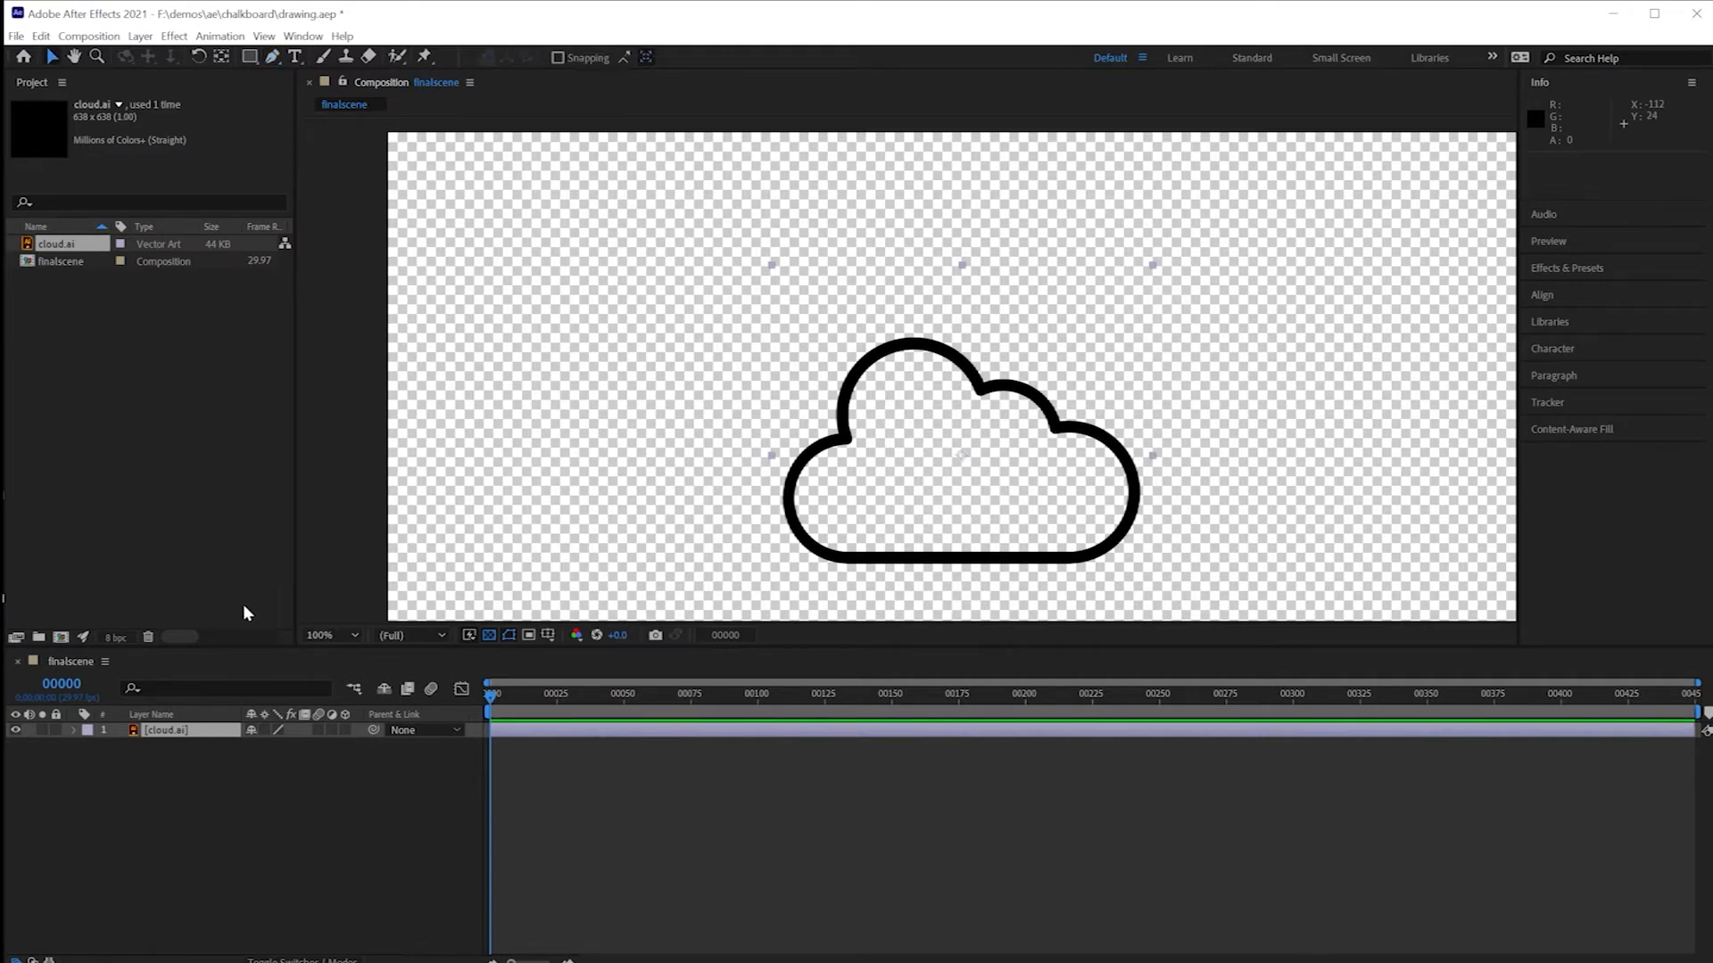
{"action": "right_click", "coordinate": [163, 734]}
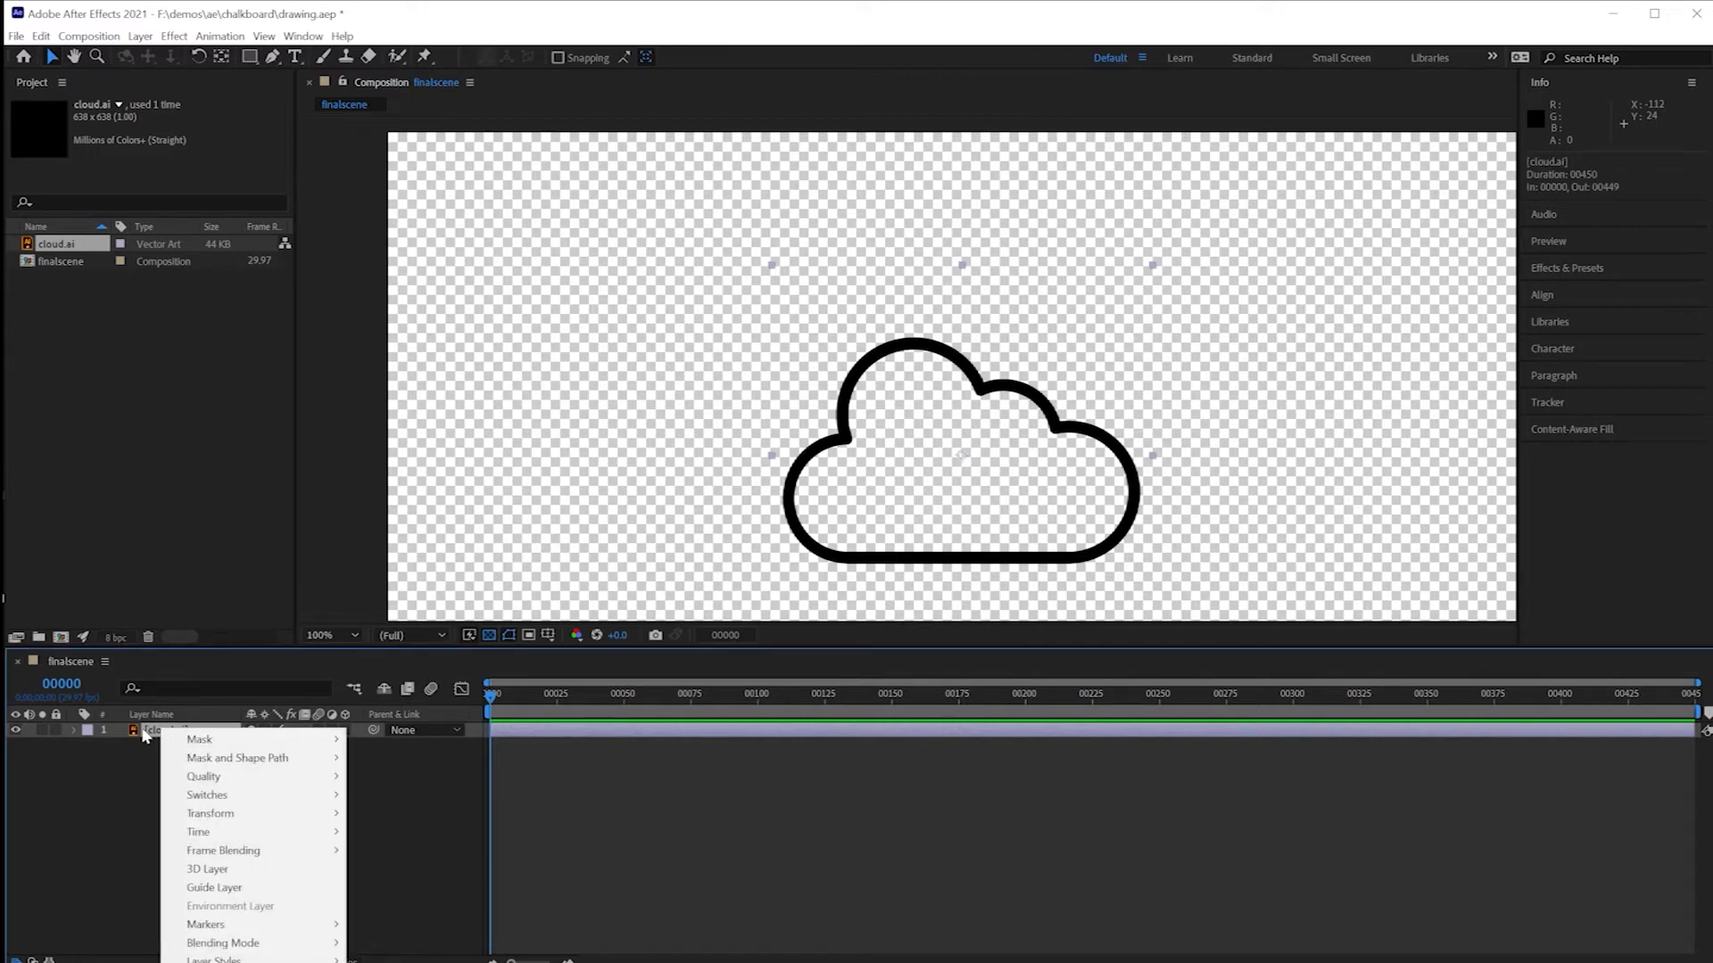
{"action": "left_click", "coordinate": [158, 737]}
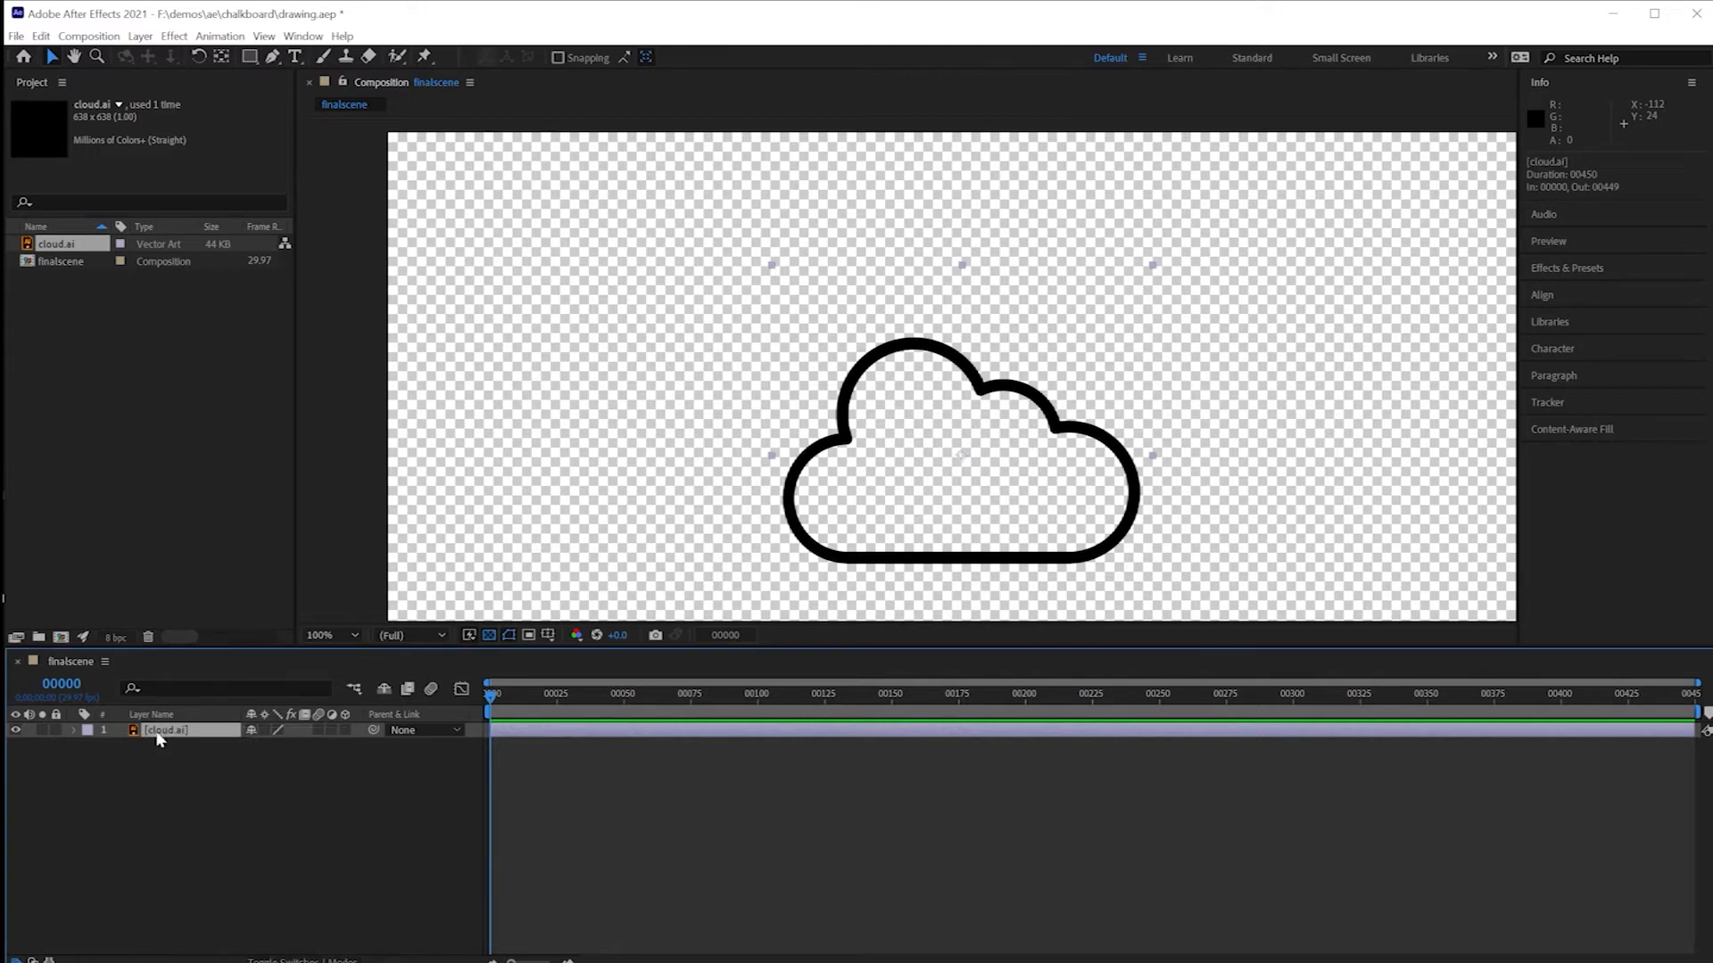
Step: Create shapes from the cloud.ai vector layer and delete the original cloud.ai layer from the composition
{"action": "left_click", "coordinate": [139, 35]}
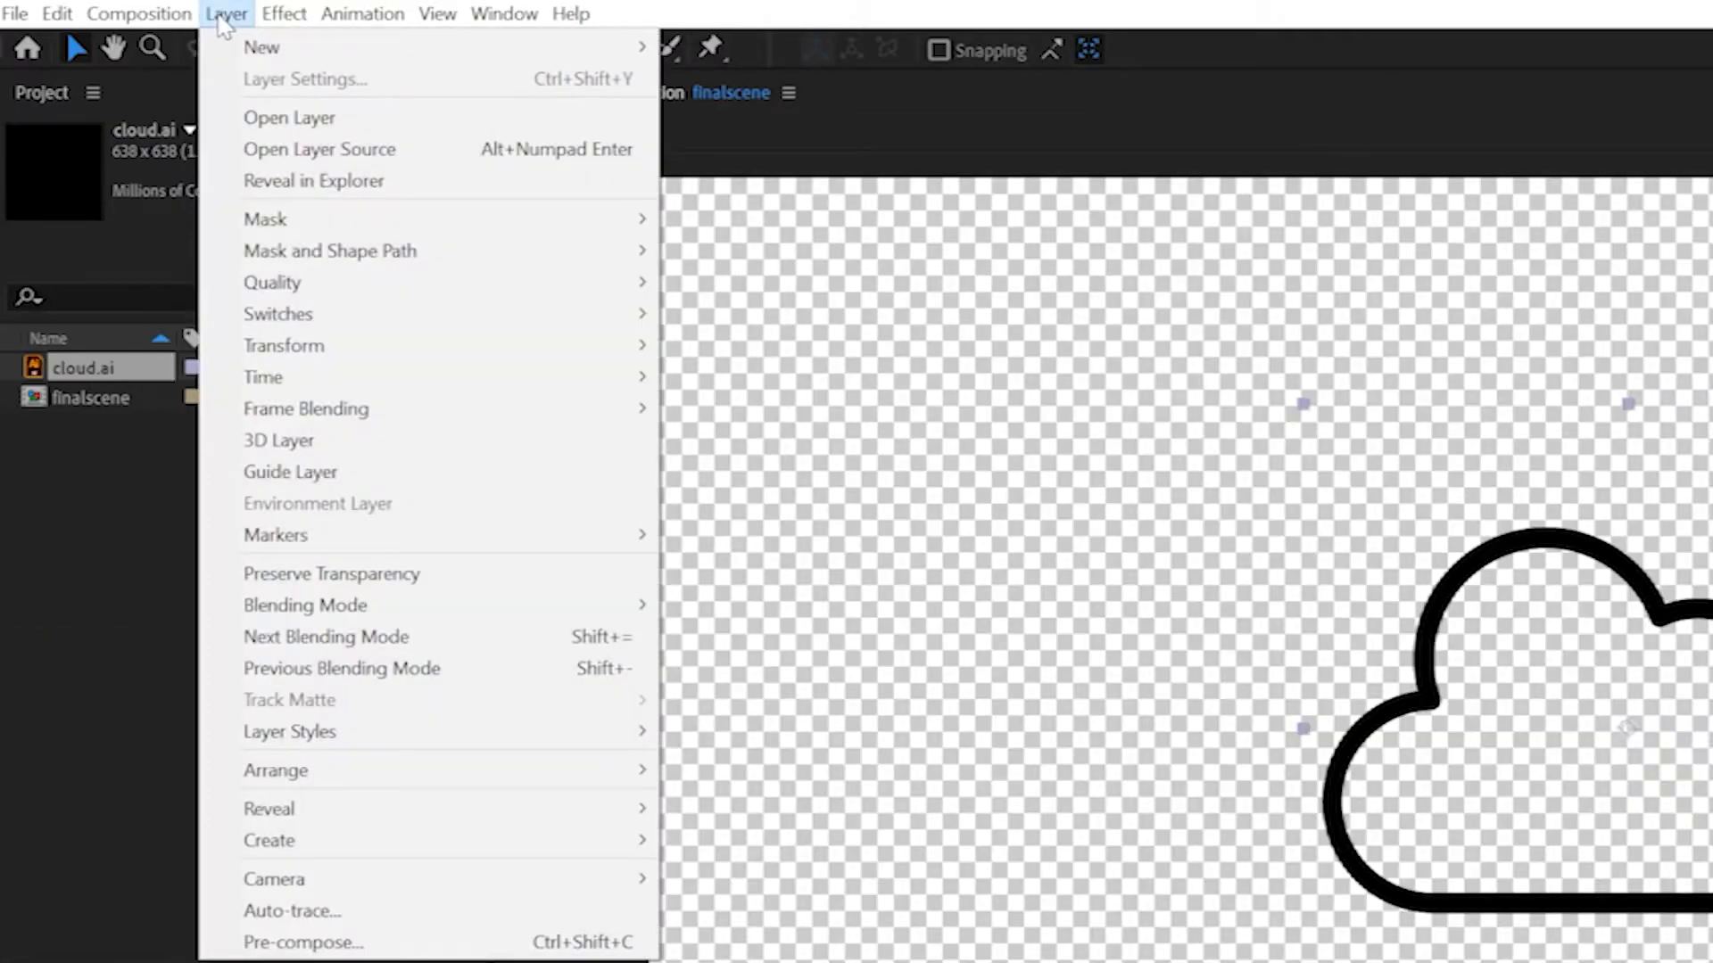
{"action": "mouse_move", "coordinate": [235, 523]}
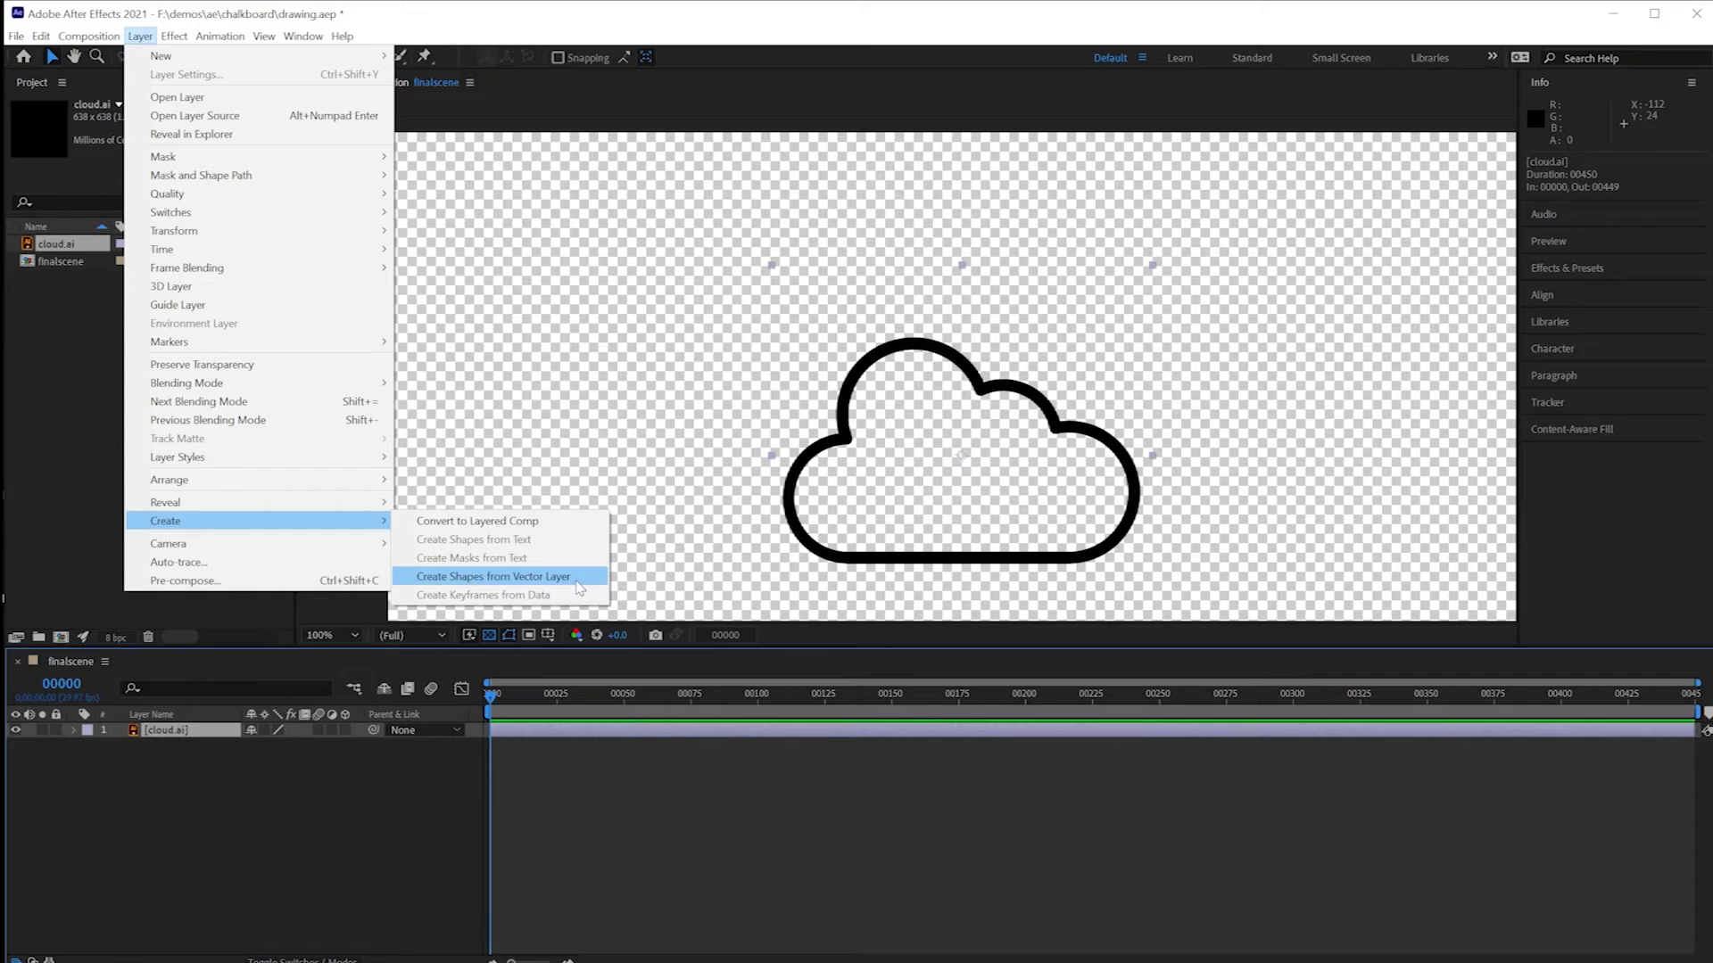
{"action": "left_click", "coordinate": [575, 580]}
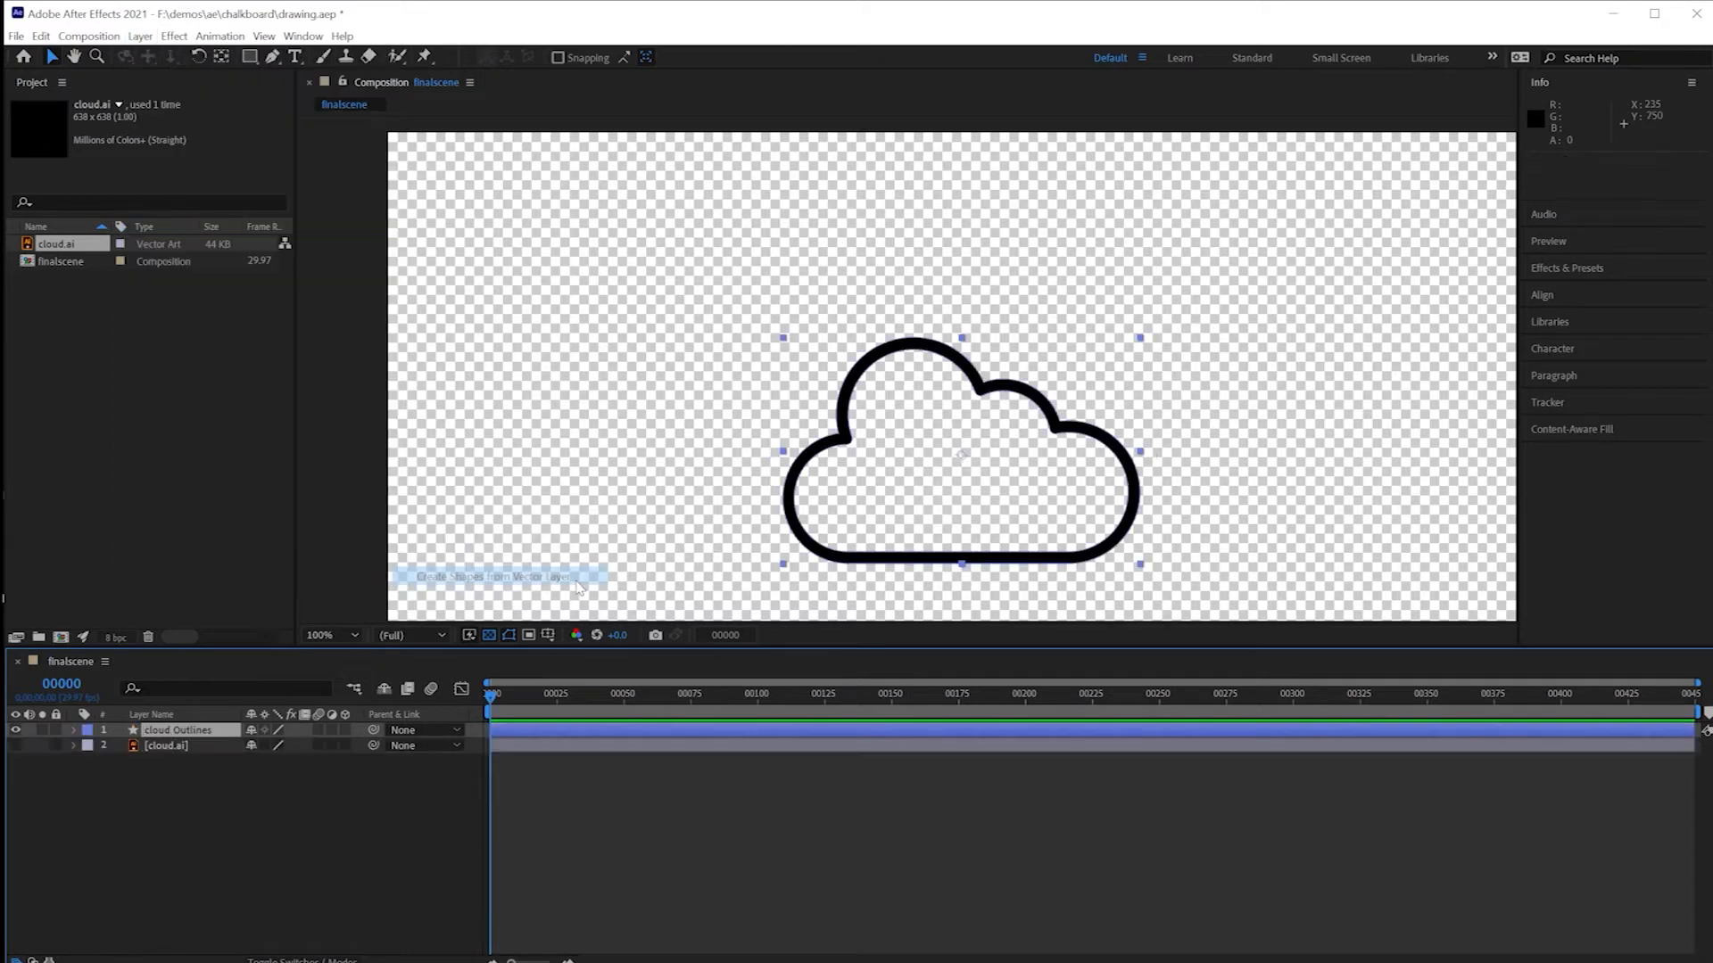
{"action": "left_click", "coordinate": [162, 747]}
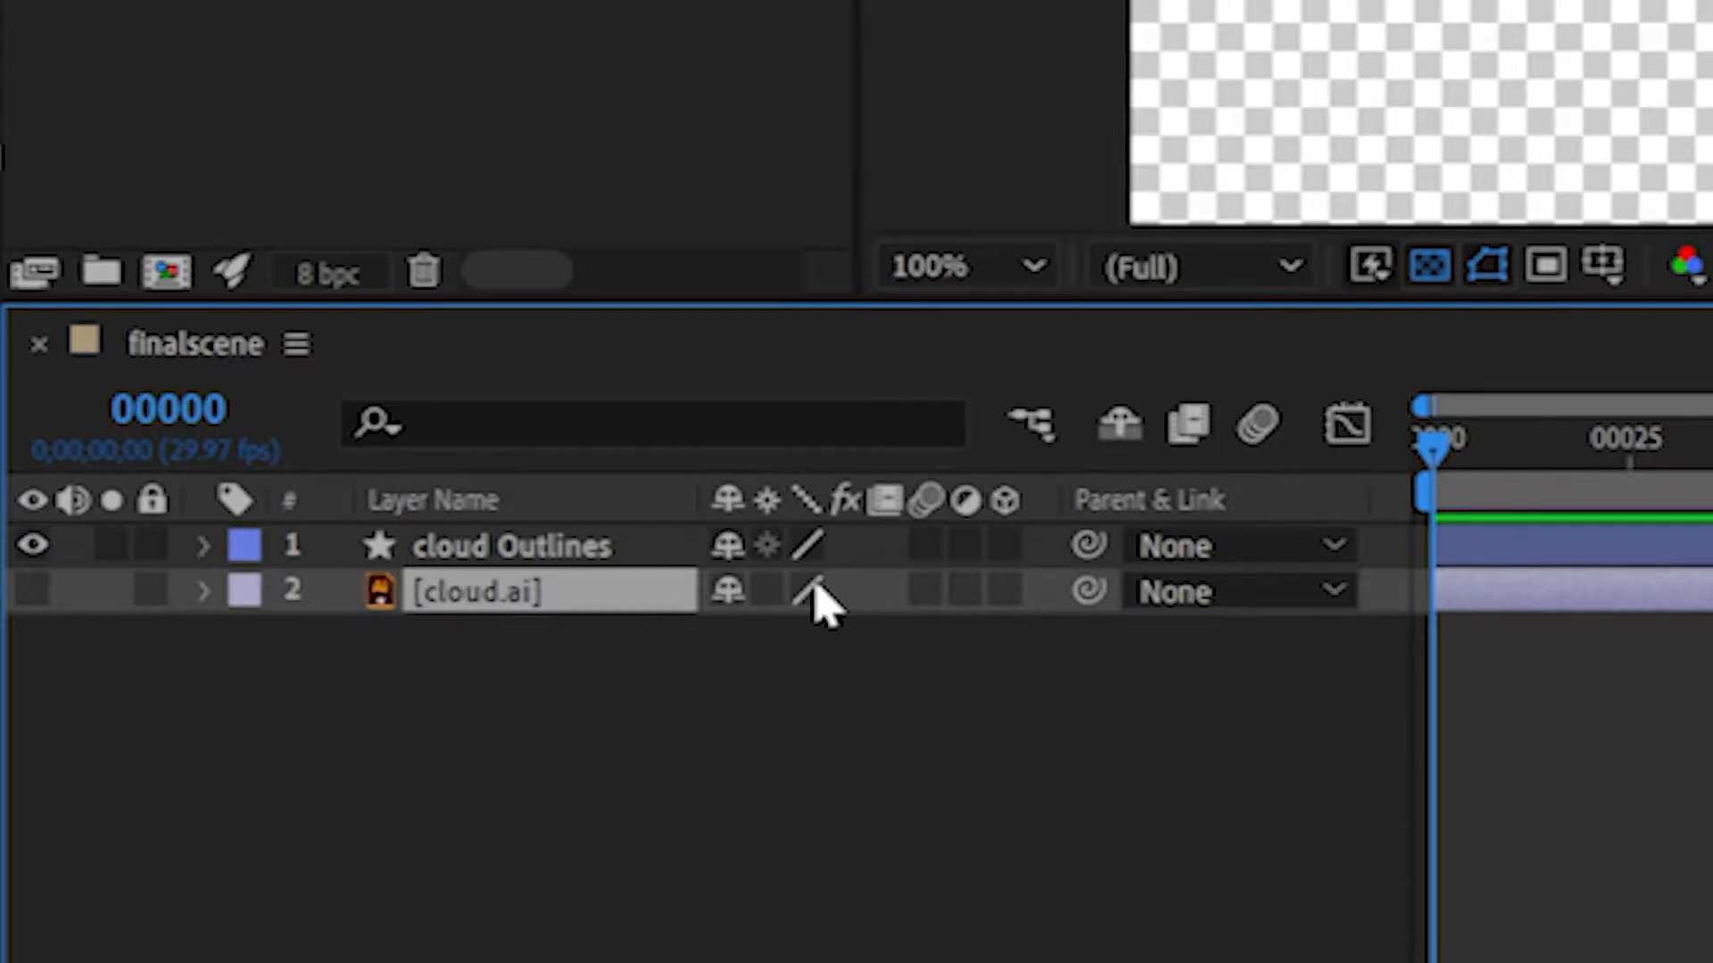
{"action": "key", "text": "Delete"}
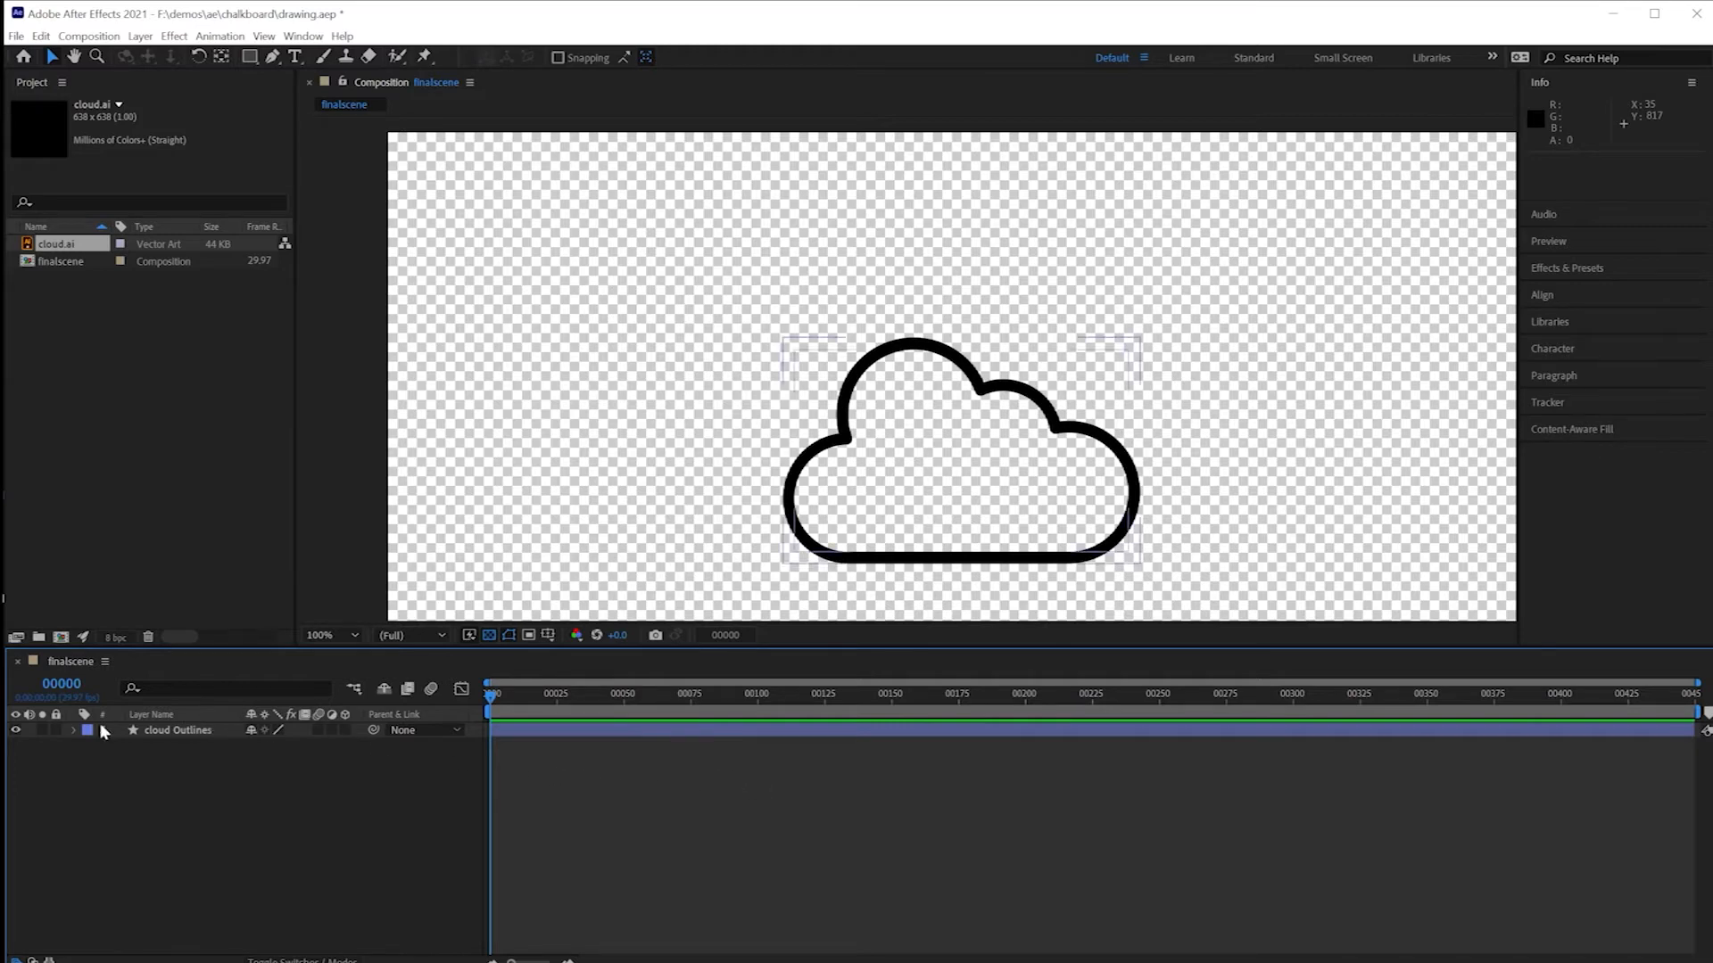
Step: Expand the cloud Outlines layer down to the contents of Group 1 and delete Fill 1
{"action": "left_click", "coordinate": [73, 730]}
{"action": "left_click", "coordinate": [89, 746]}
{"action": "left_click", "coordinate": [100, 761]}
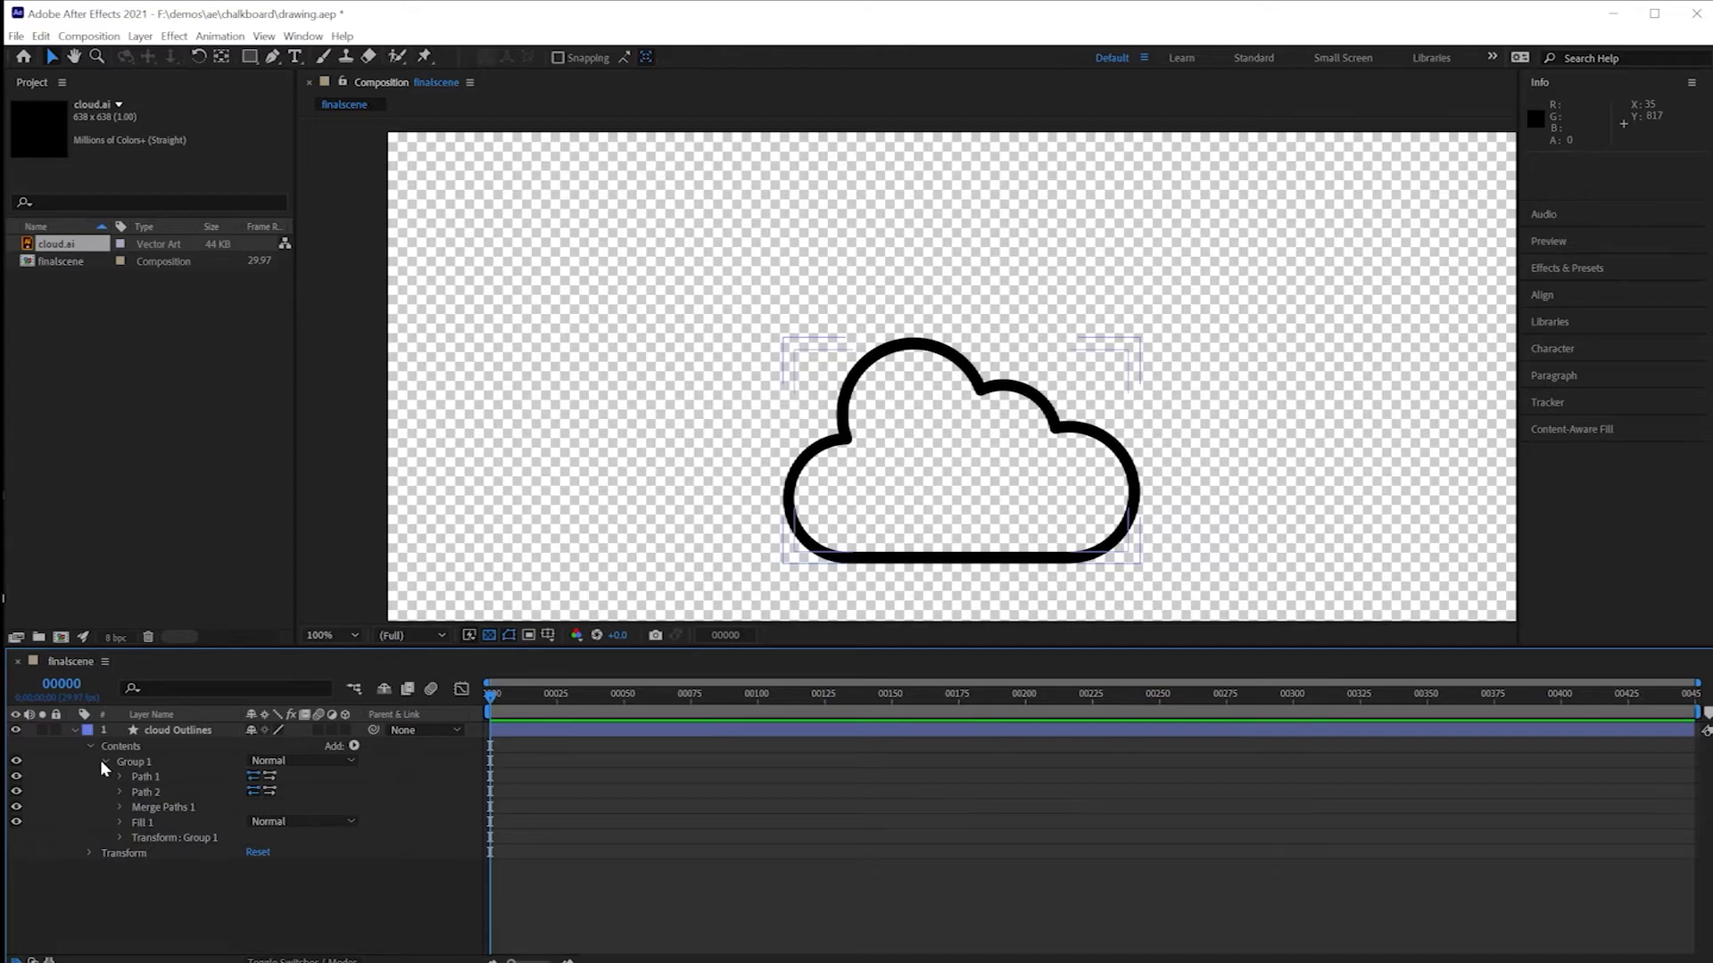
{"action": "left_click", "coordinate": [149, 779]}
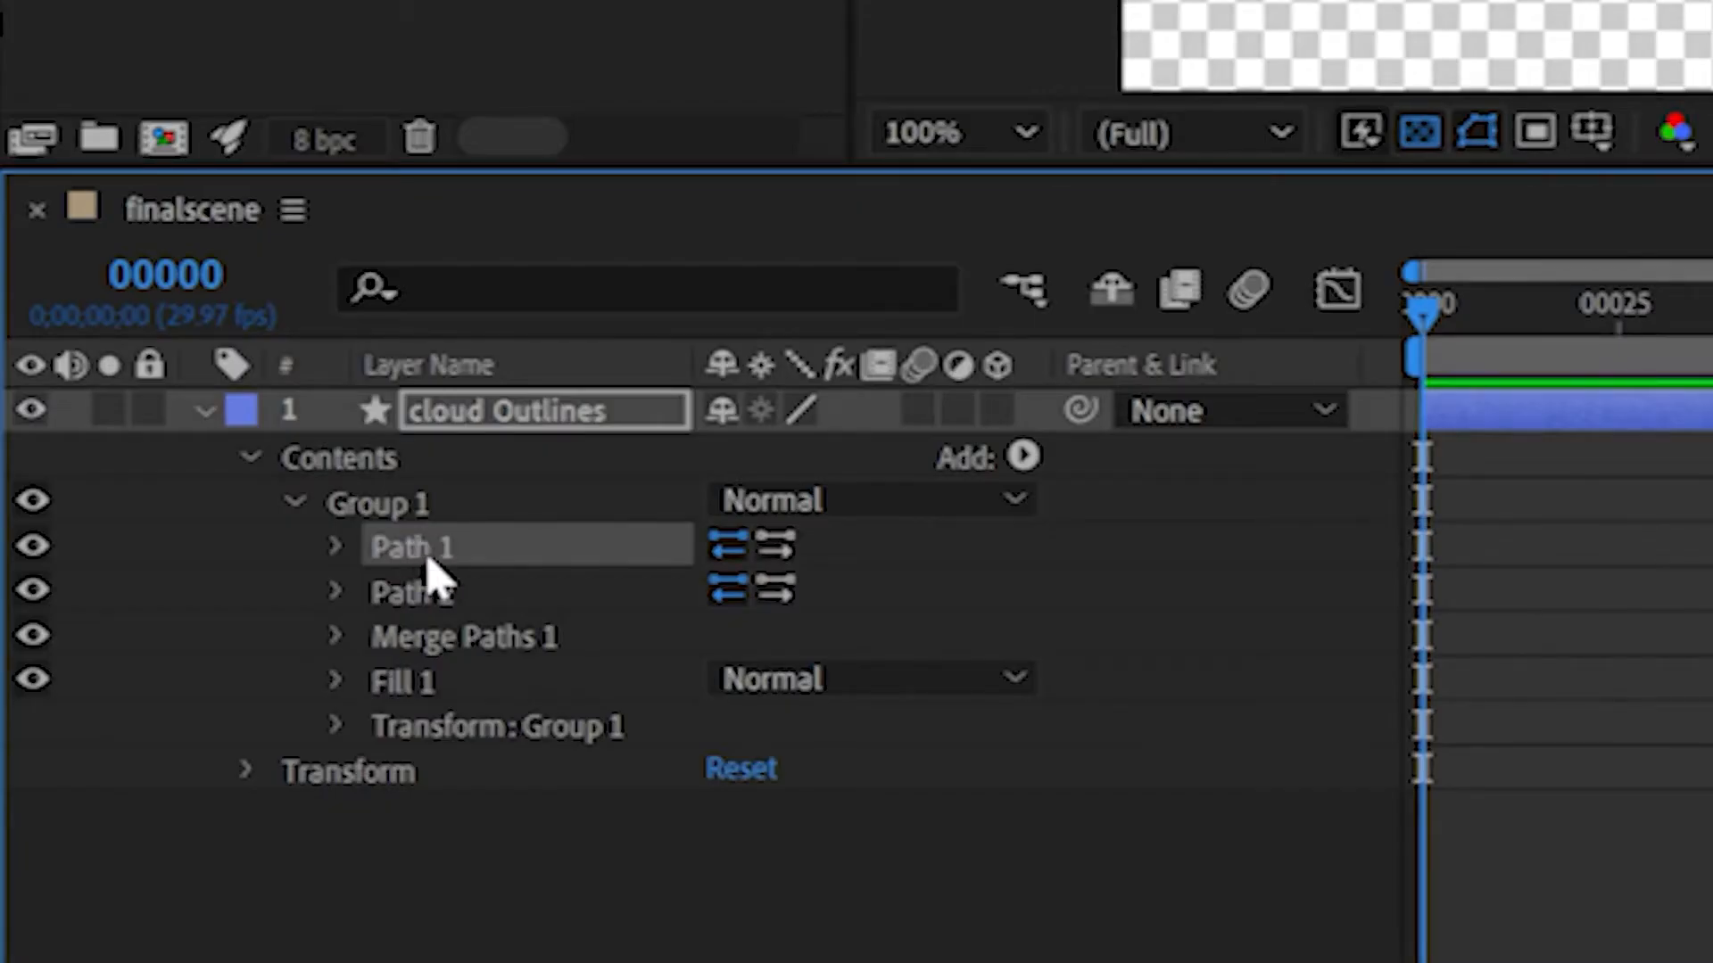
{"action": "left_click", "coordinate": [423, 595]}
{"action": "left_click", "coordinate": [430, 637]}
{"action": "left_click", "coordinate": [428, 685]}
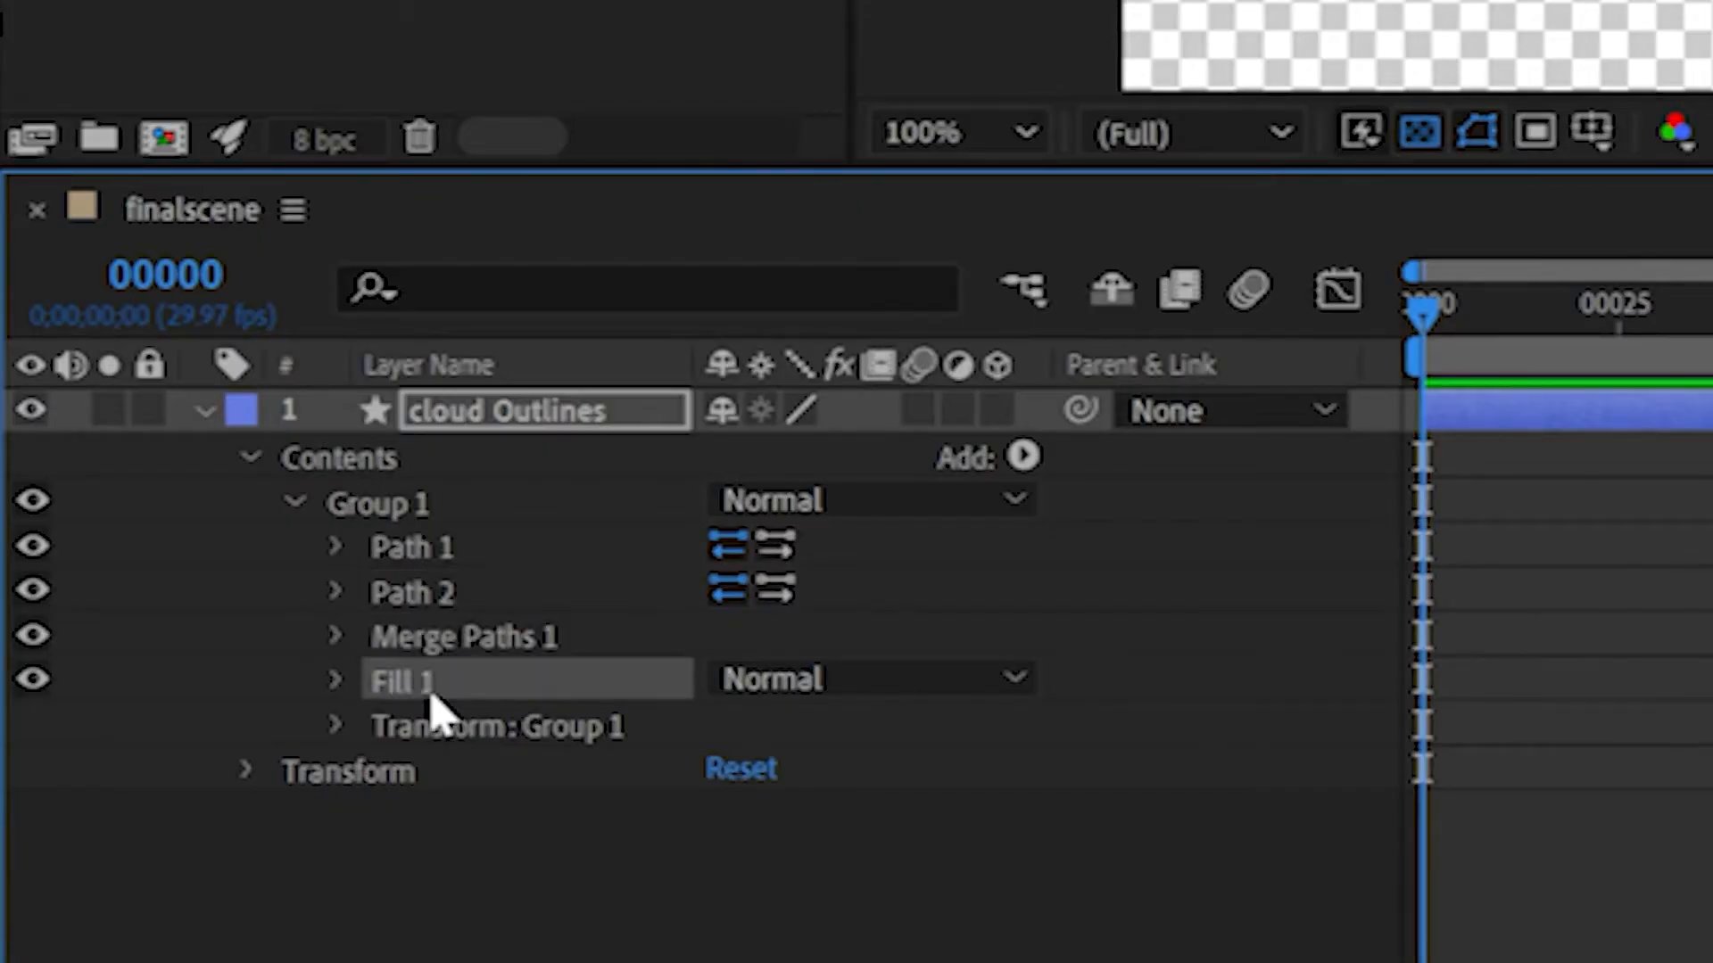
{"action": "left_click", "coordinate": [407, 552]}
{"action": "left_click", "coordinate": [432, 639]}
{"action": "left_click", "coordinate": [423, 685]}
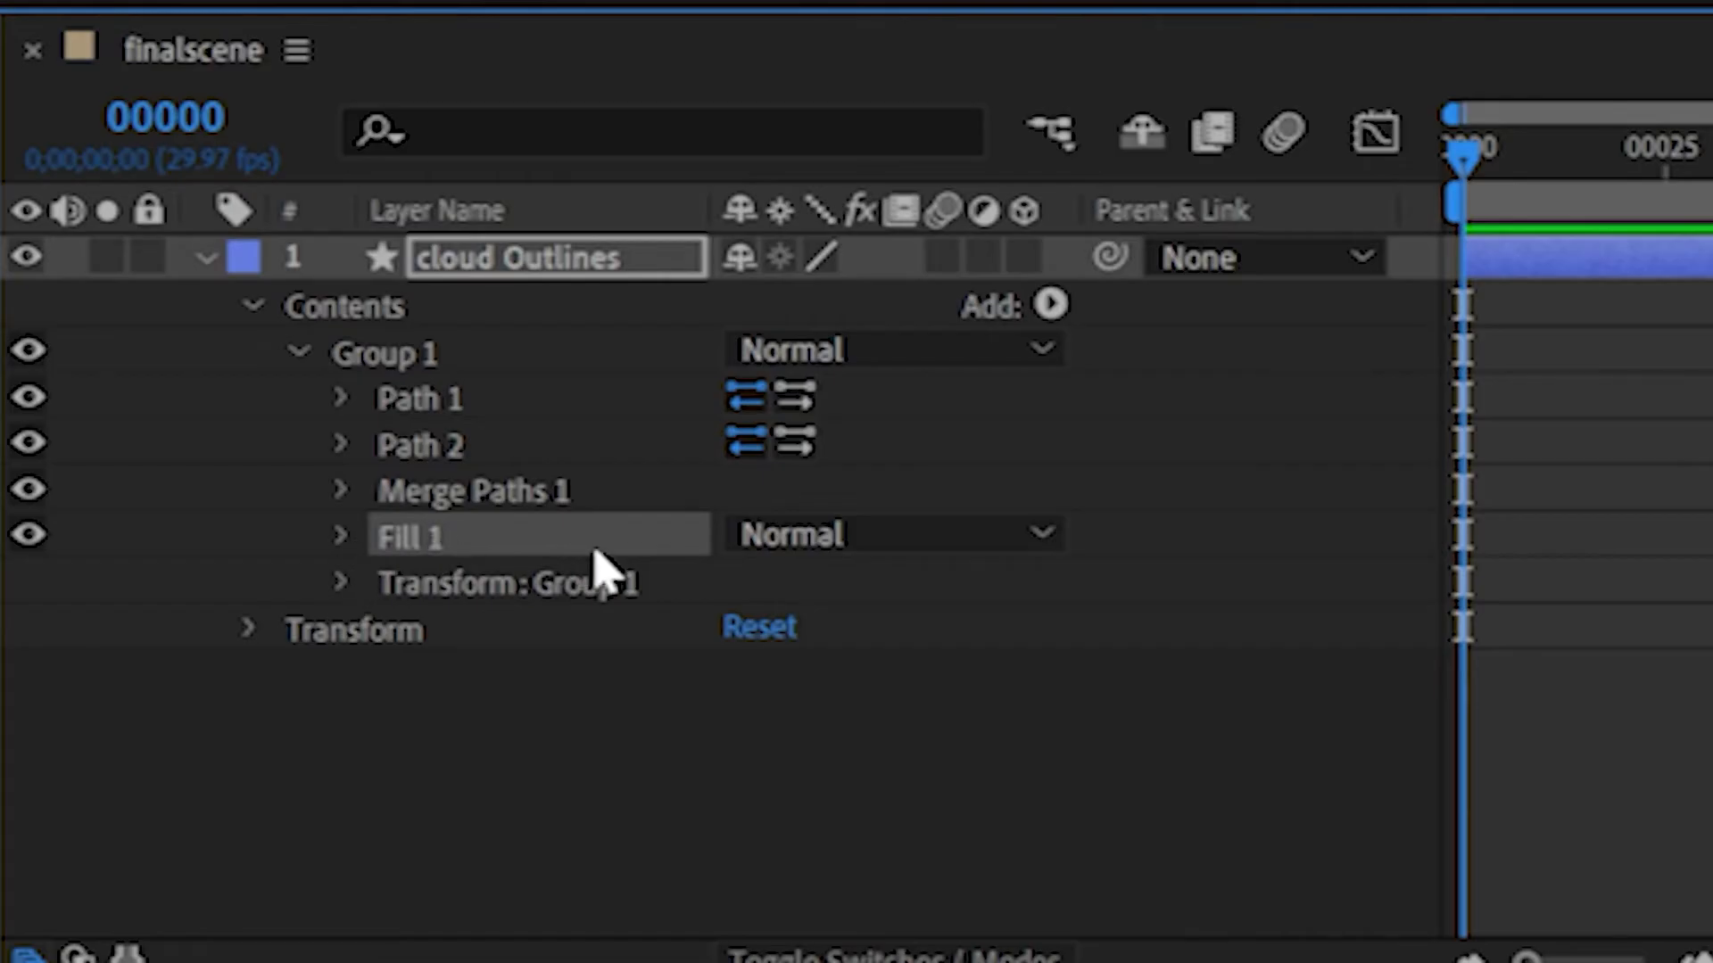
{"action": "key", "text": "Delete"}
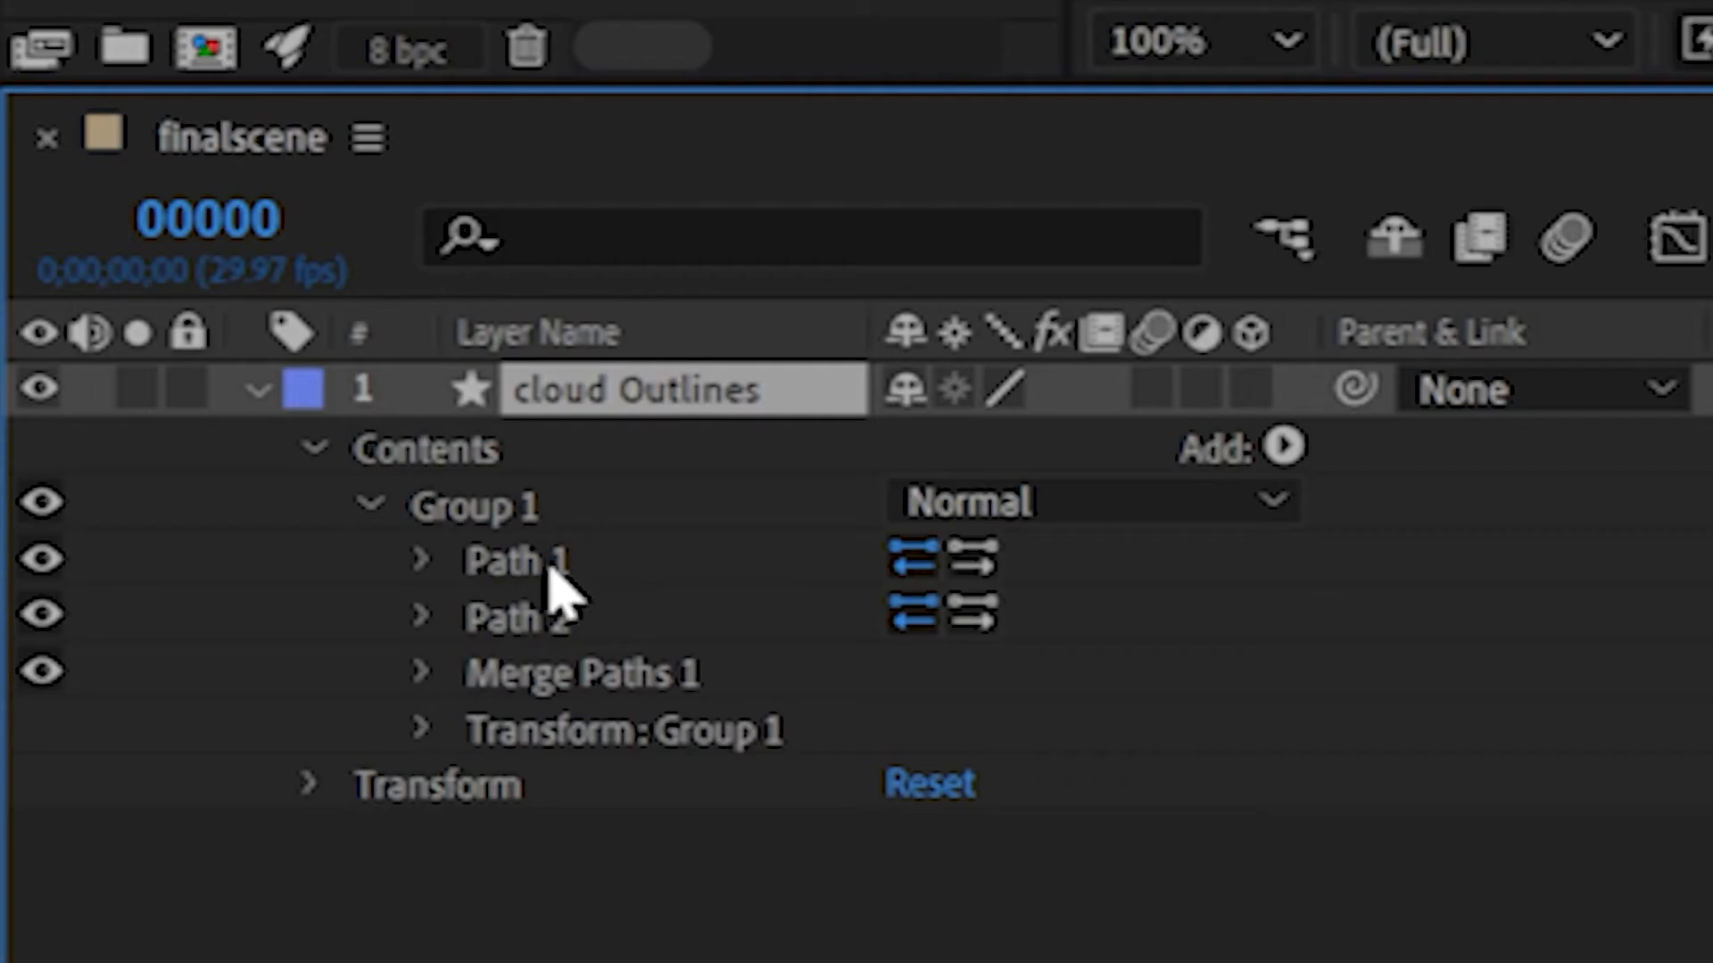
Step: Delete the inner cloud outline, Path 1, from Group 1 of cloud Outlines and deselect the layer
{"action": "left_click", "coordinate": [155, 778]}
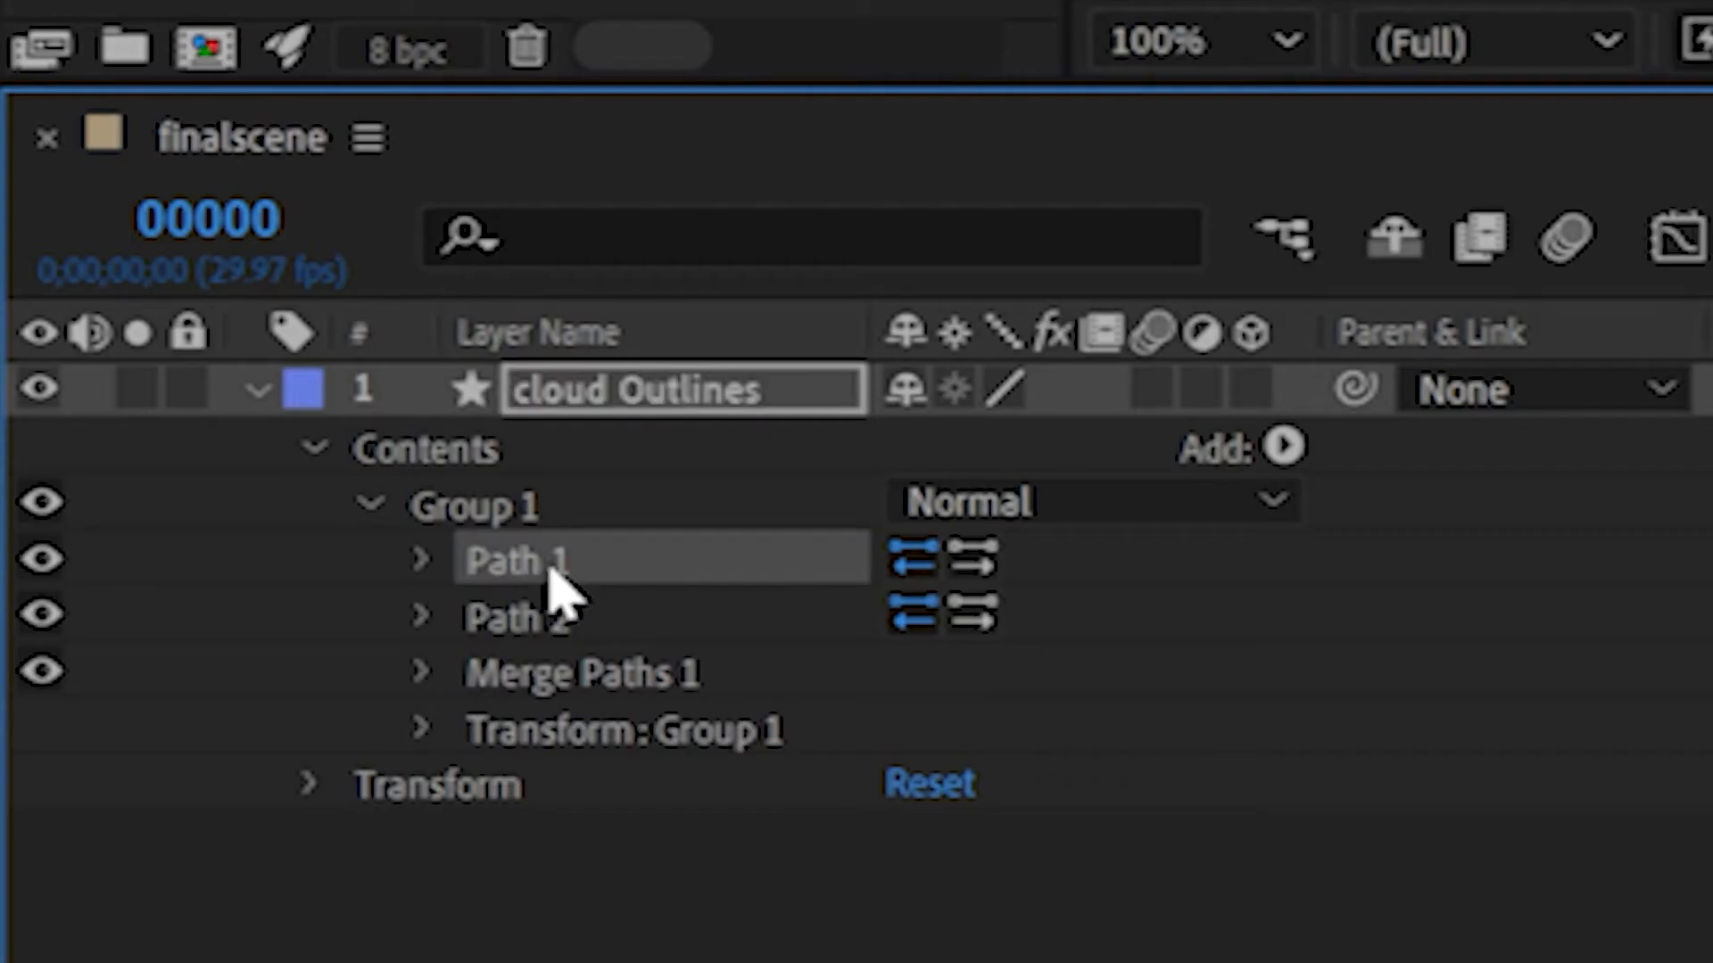
{"action": "left_click", "coordinate": [540, 632]}
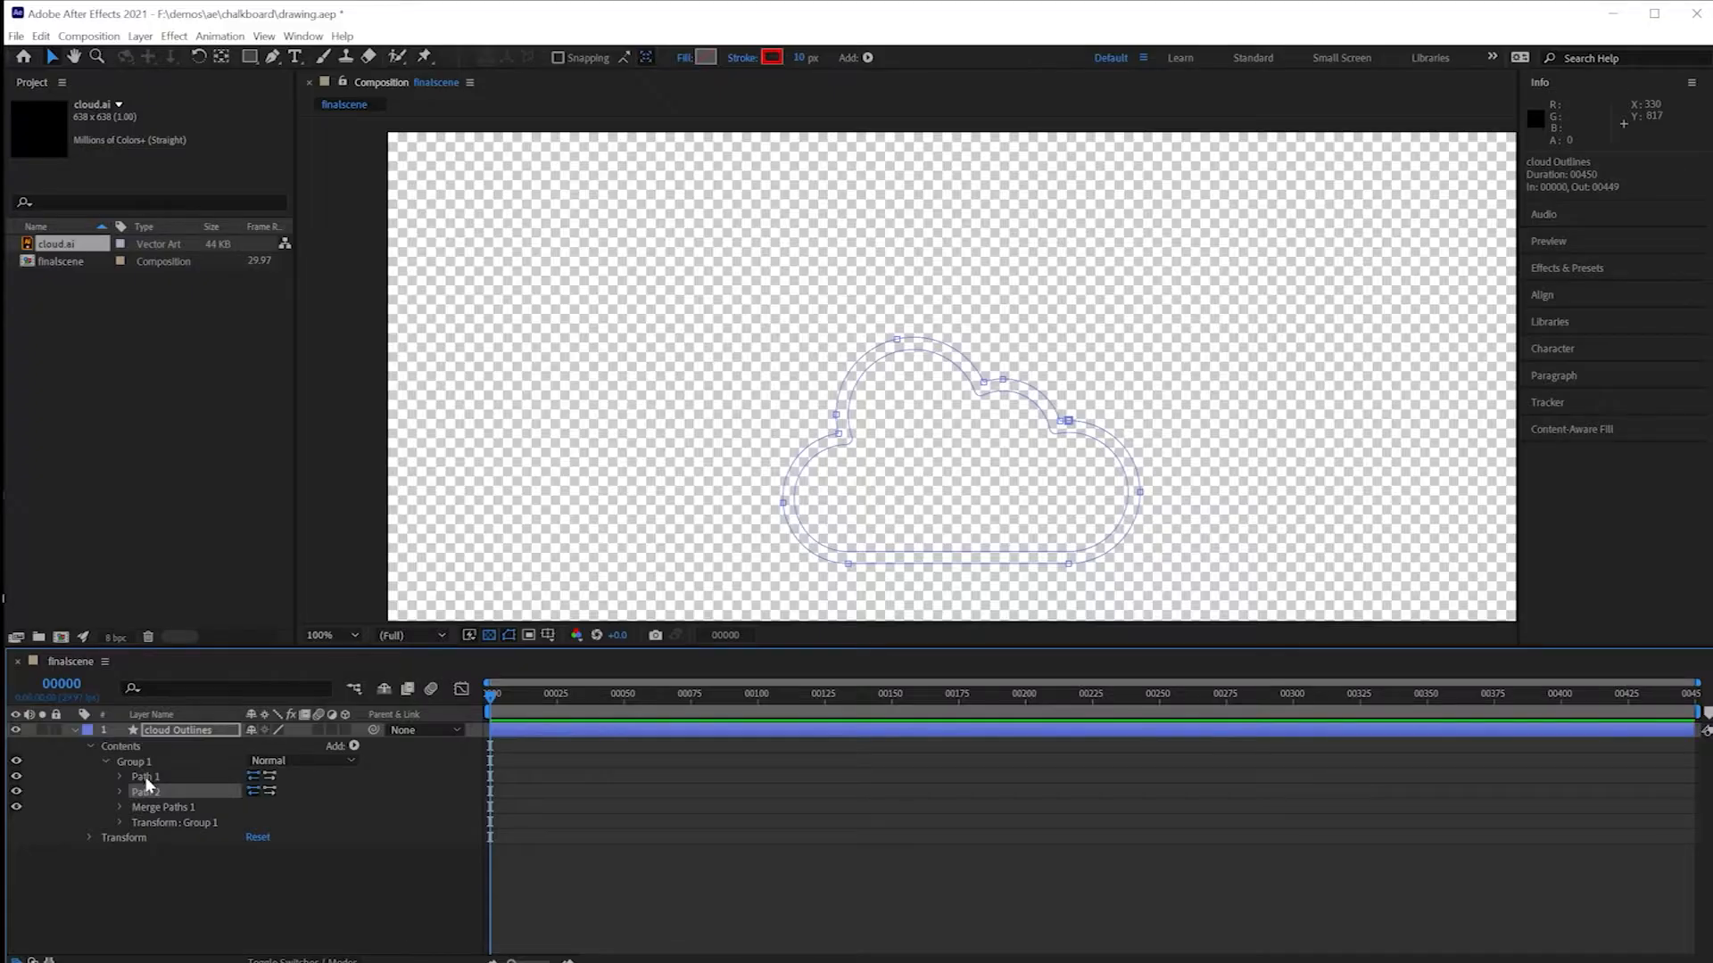
{"action": "left_click", "coordinate": [518, 564]}
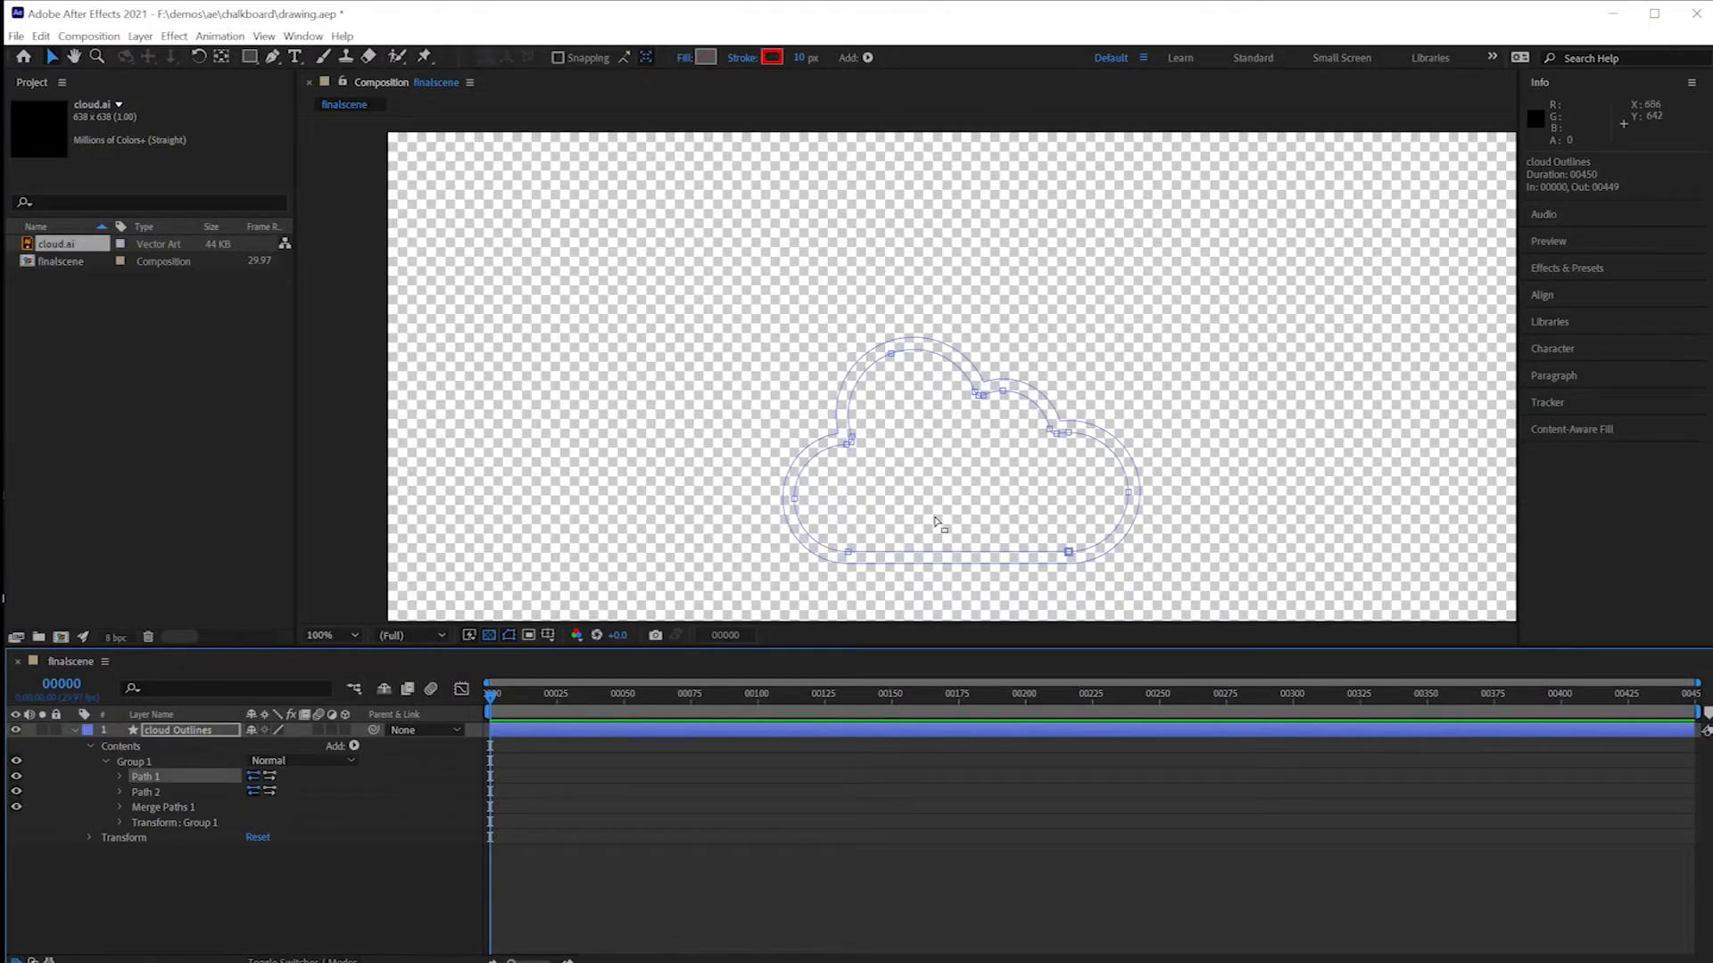
{"action": "key", "text": "Delete"}
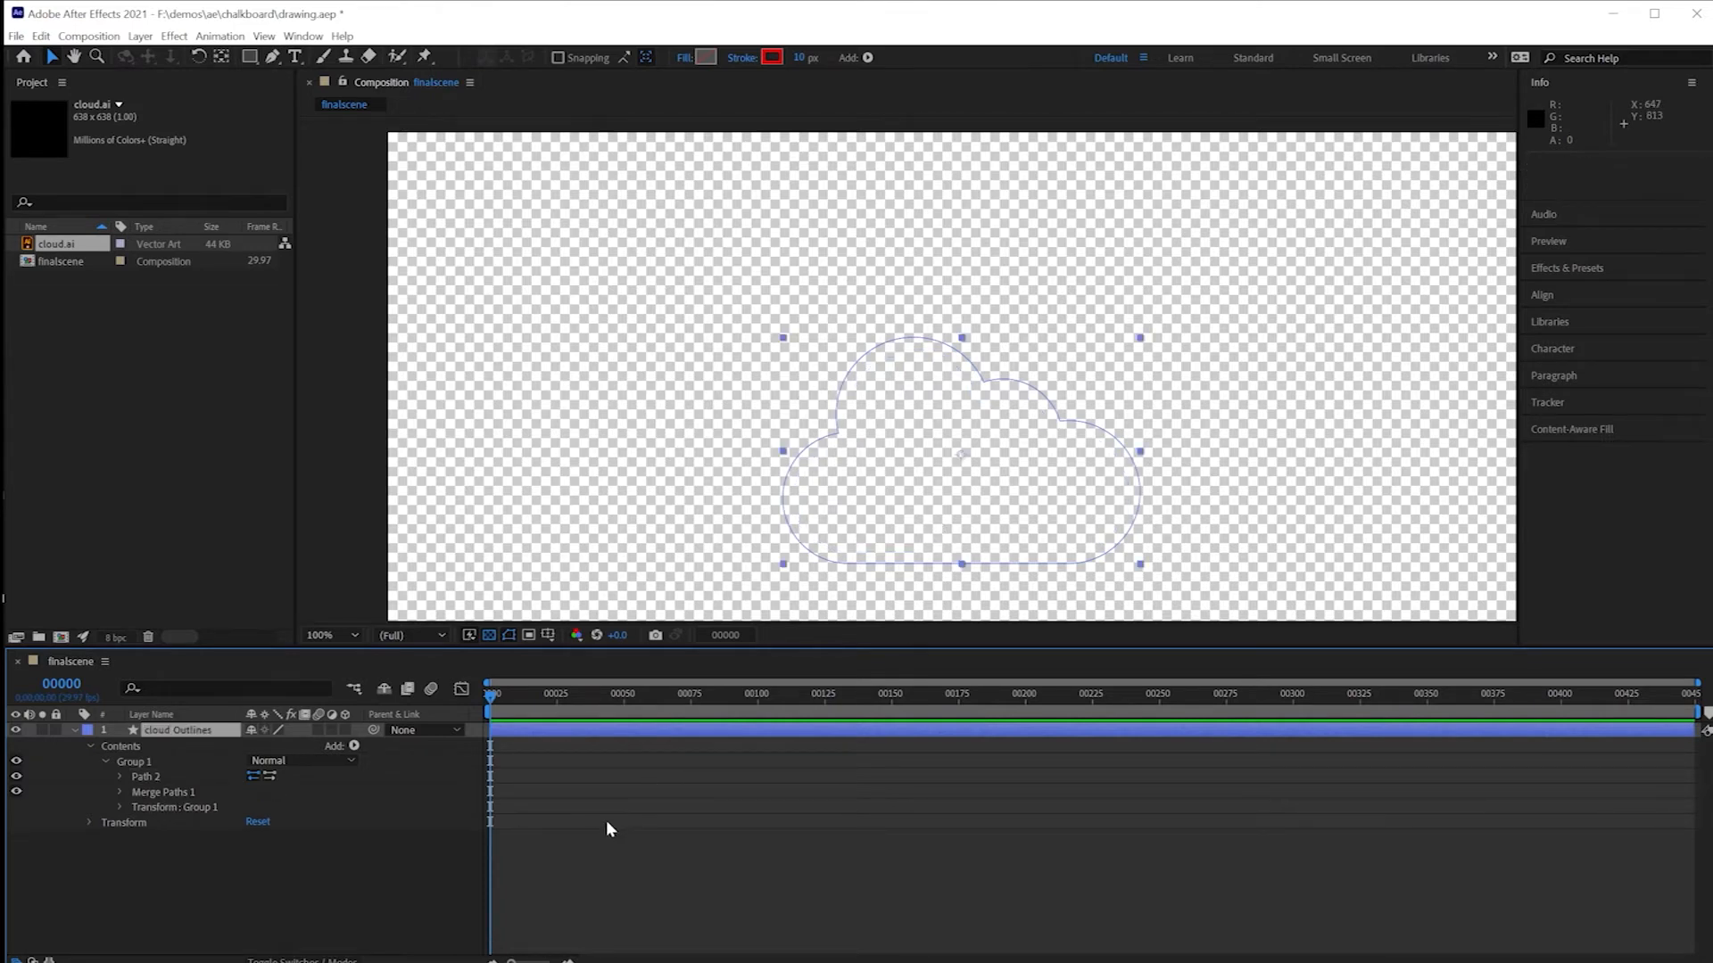
{"action": "left_click", "coordinate": [351, 884]}
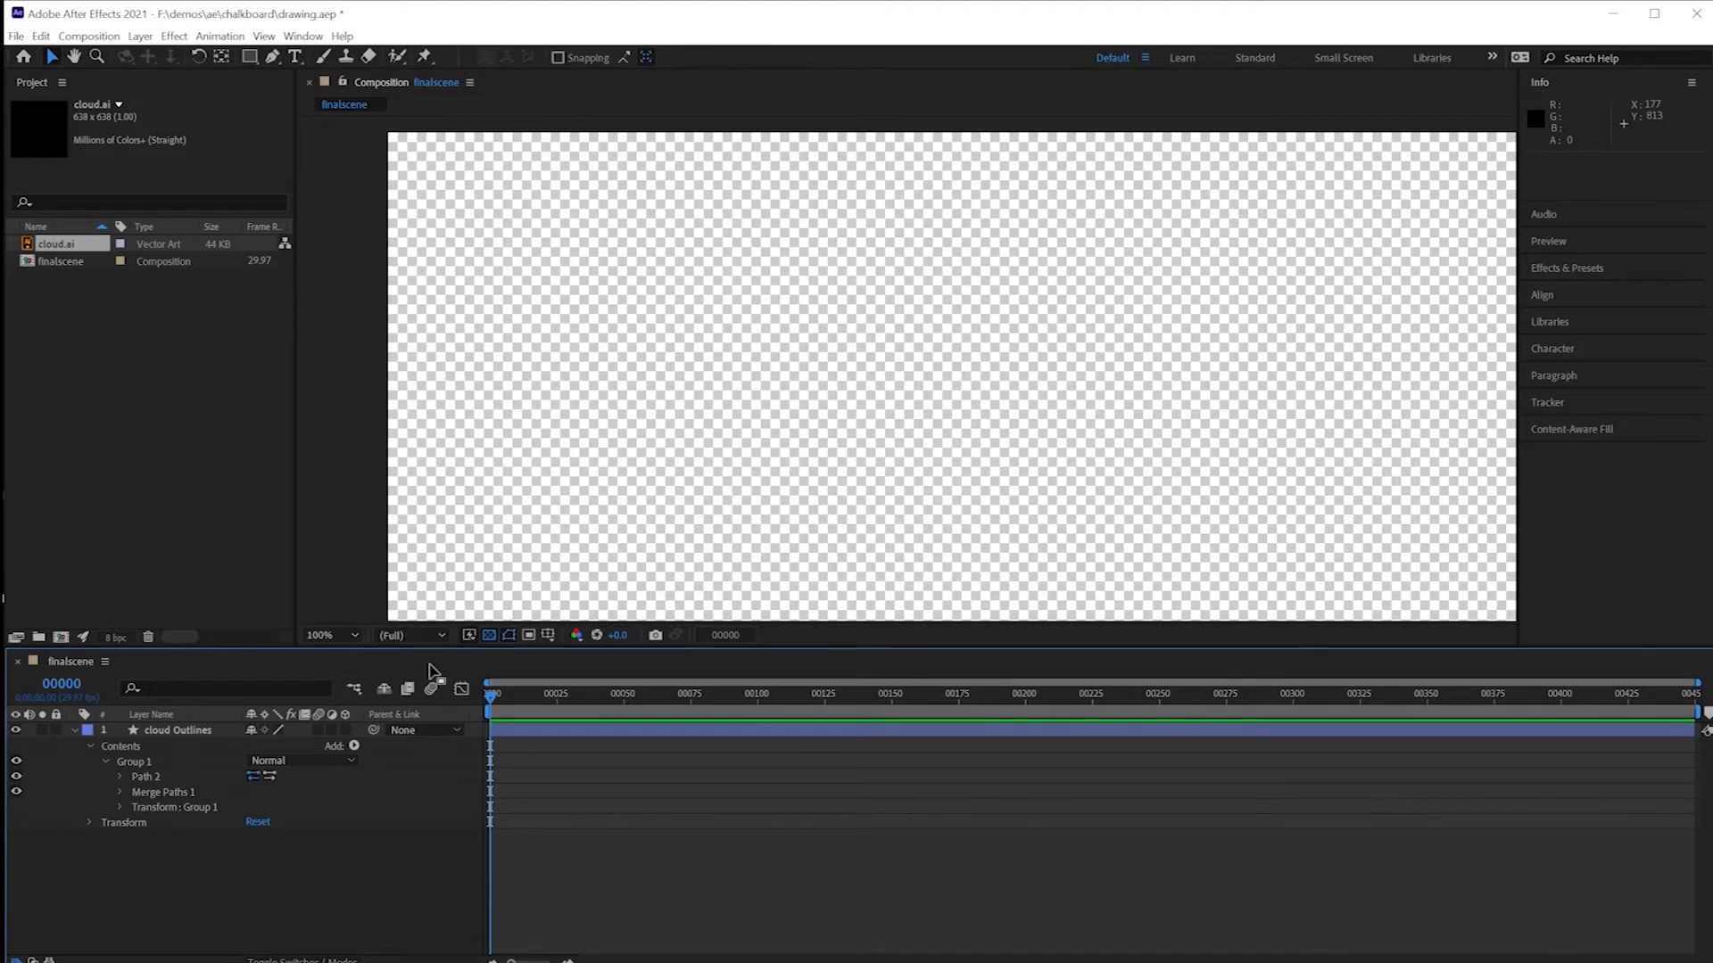
Step: With no layer selected, draw a rectangle about 153 by 106 px with a red stroke and no fill near the composition's upper-left corner
{"action": "left_click", "coordinate": [132, 761]}
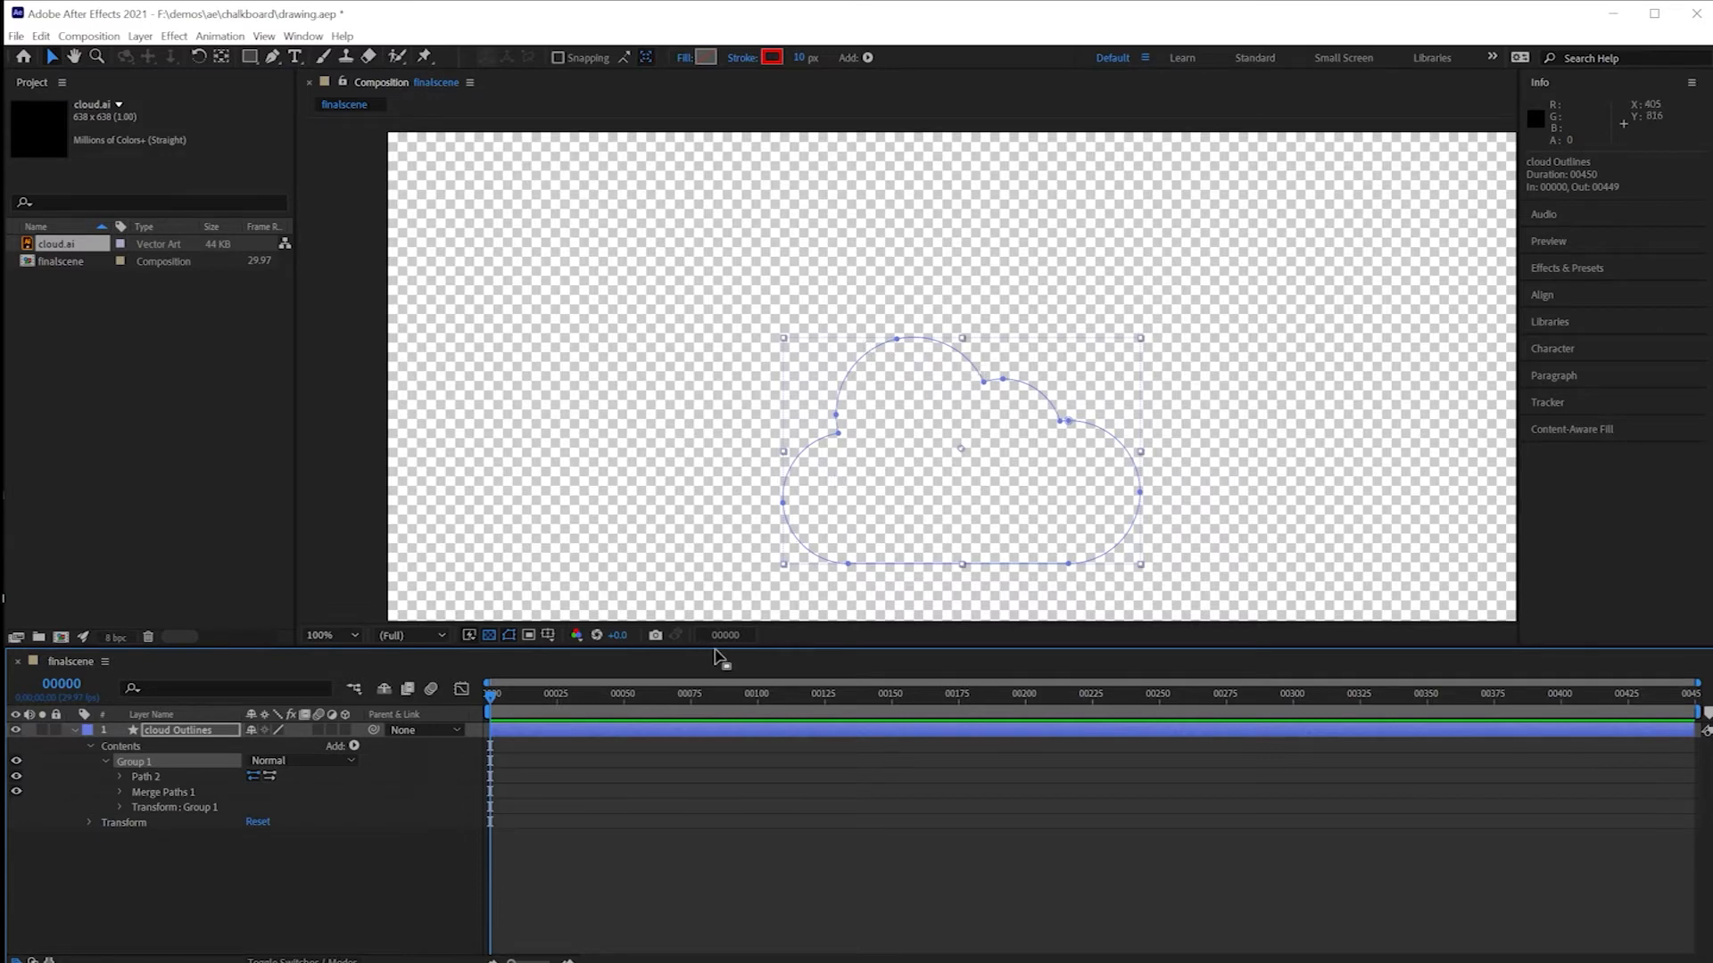
{"action": "left_click", "coordinate": [140, 855]}
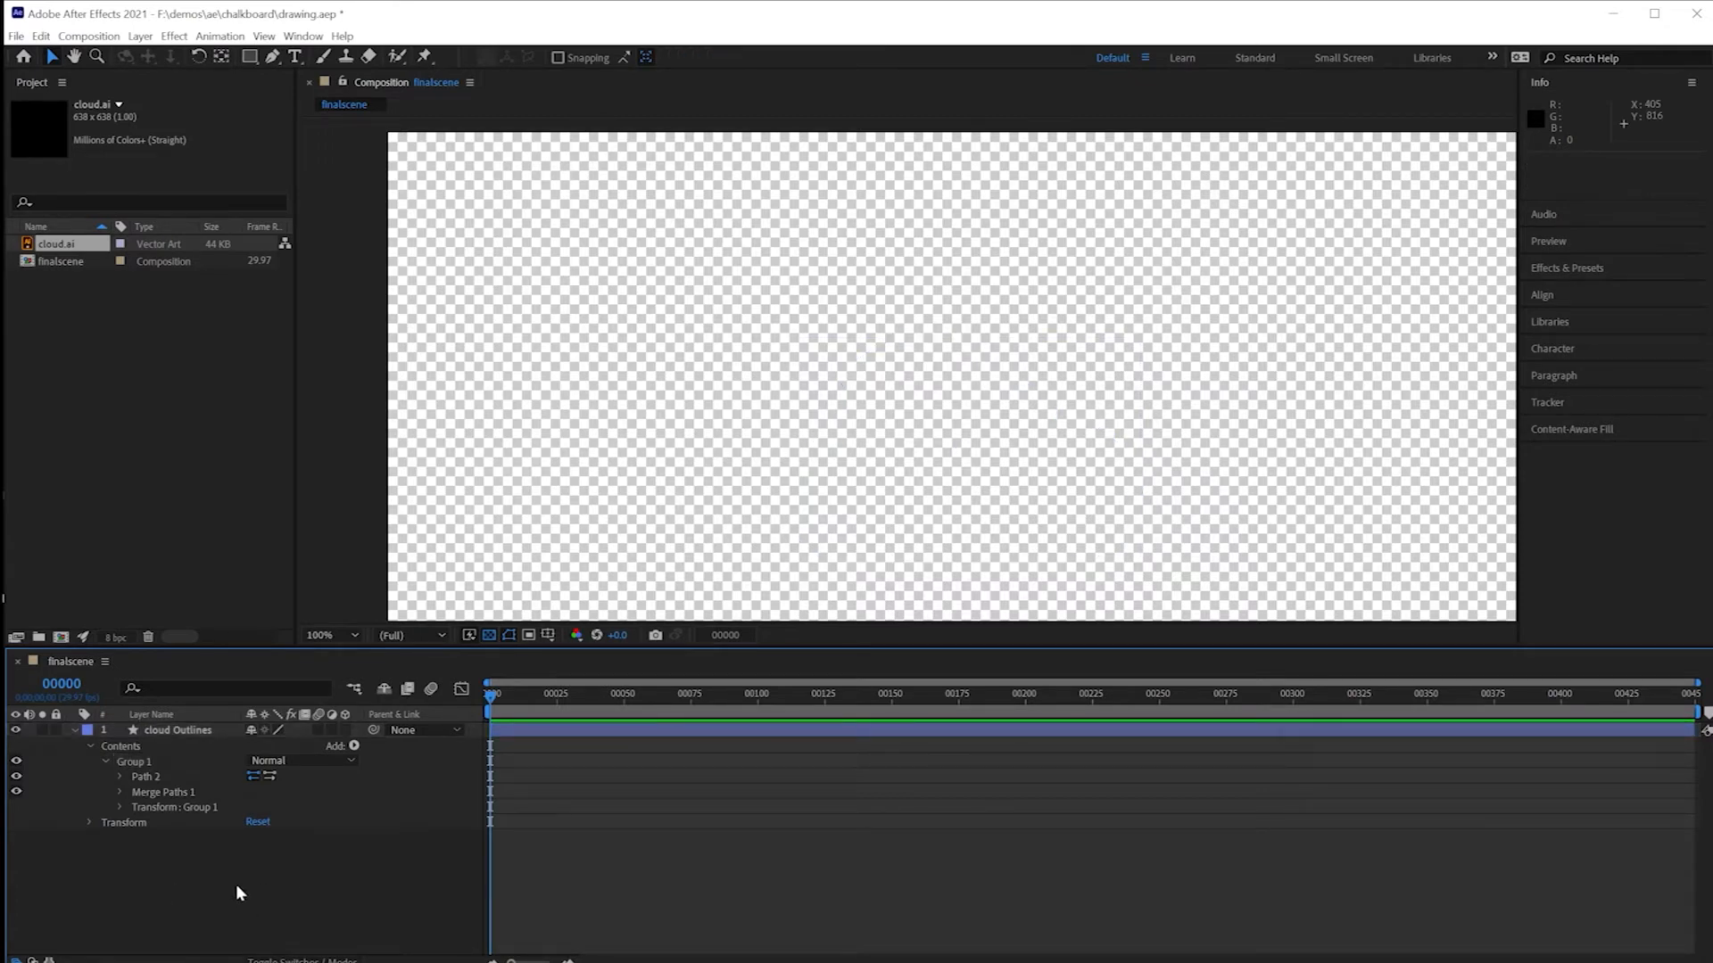
{"action": "left_click", "coordinate": [250, 58]}
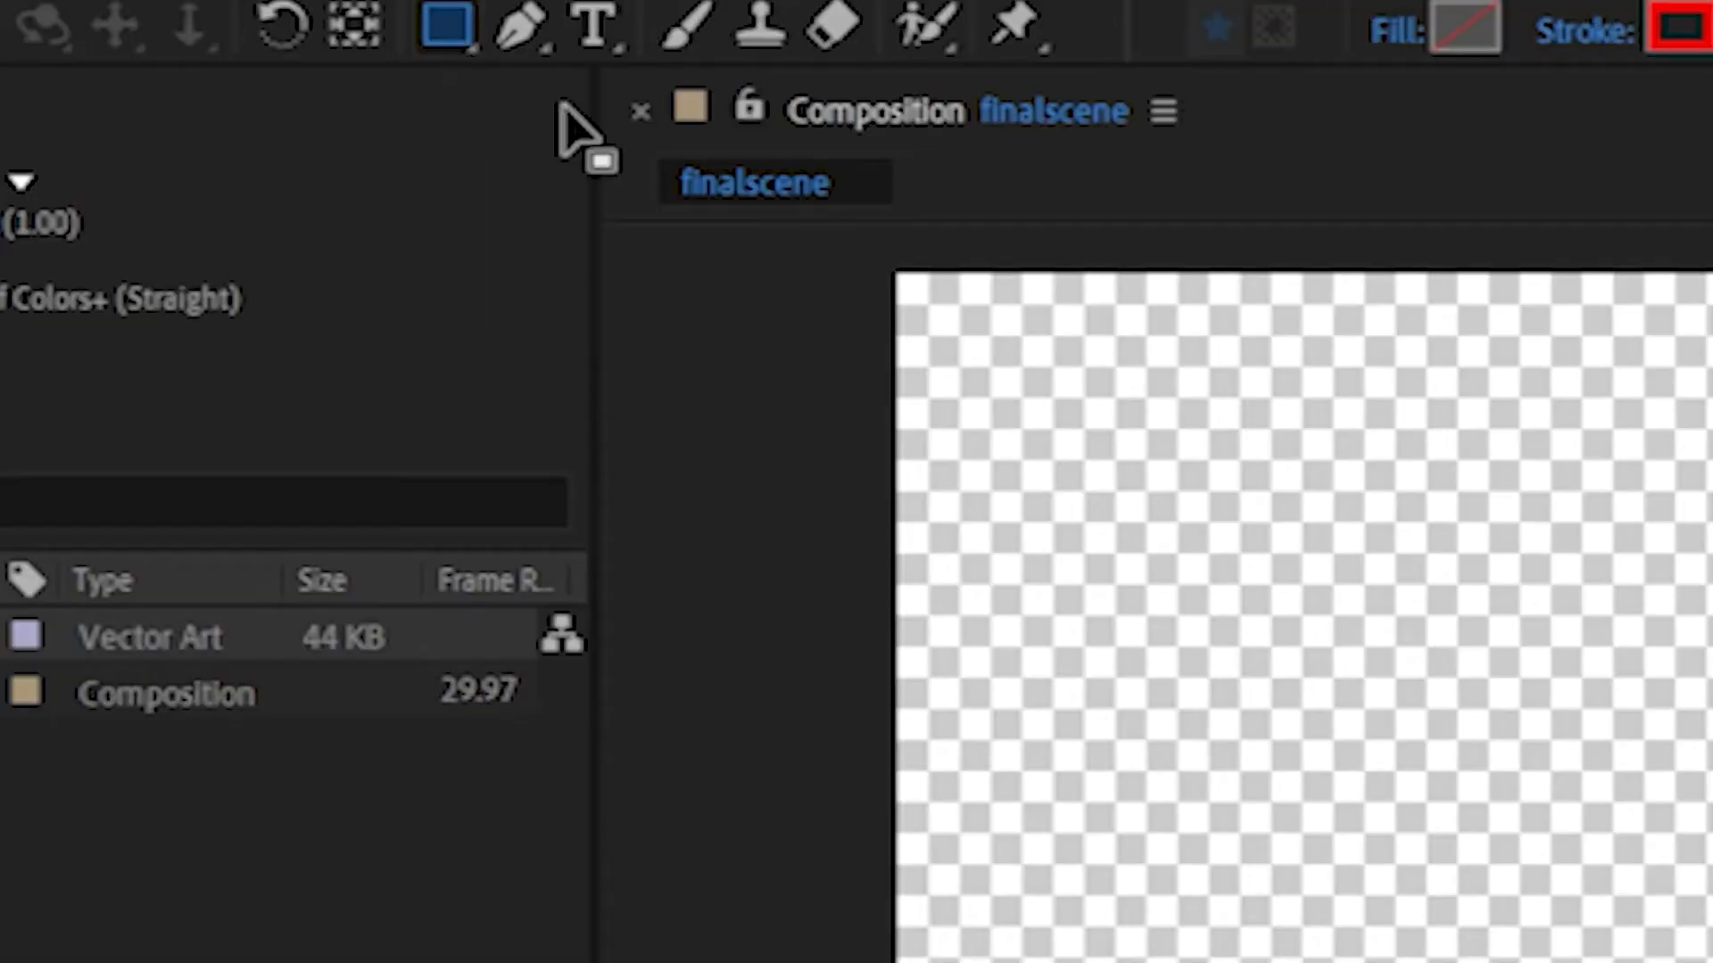
{"action": "left_click_drag", "start_coordinate": [468, 152], "coordinate": [491, 185]}
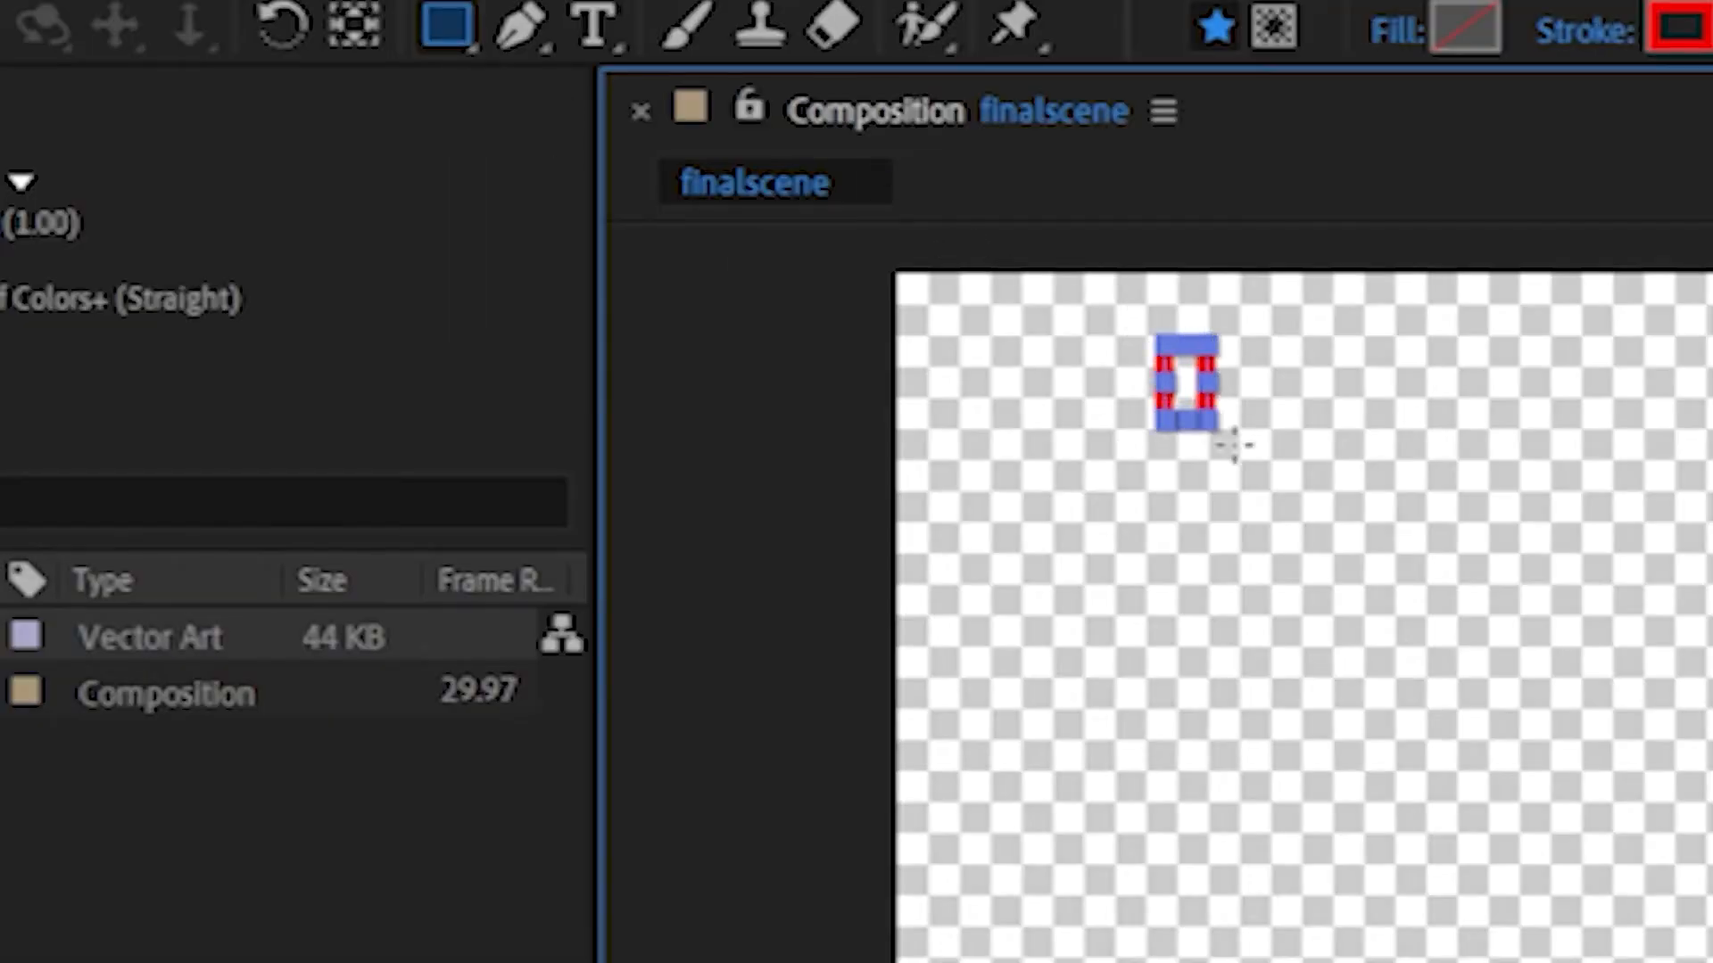
{"action": "mouse_move", "coordinate": [1231, 446]}
{"action": "left_mouse_down"}
{"action": "mouse_move", "coordinate": [1472, 505]}
{"action": "mouse_move", "coordinate": [1473, 555]}
{"action": "left_mouse_up"}
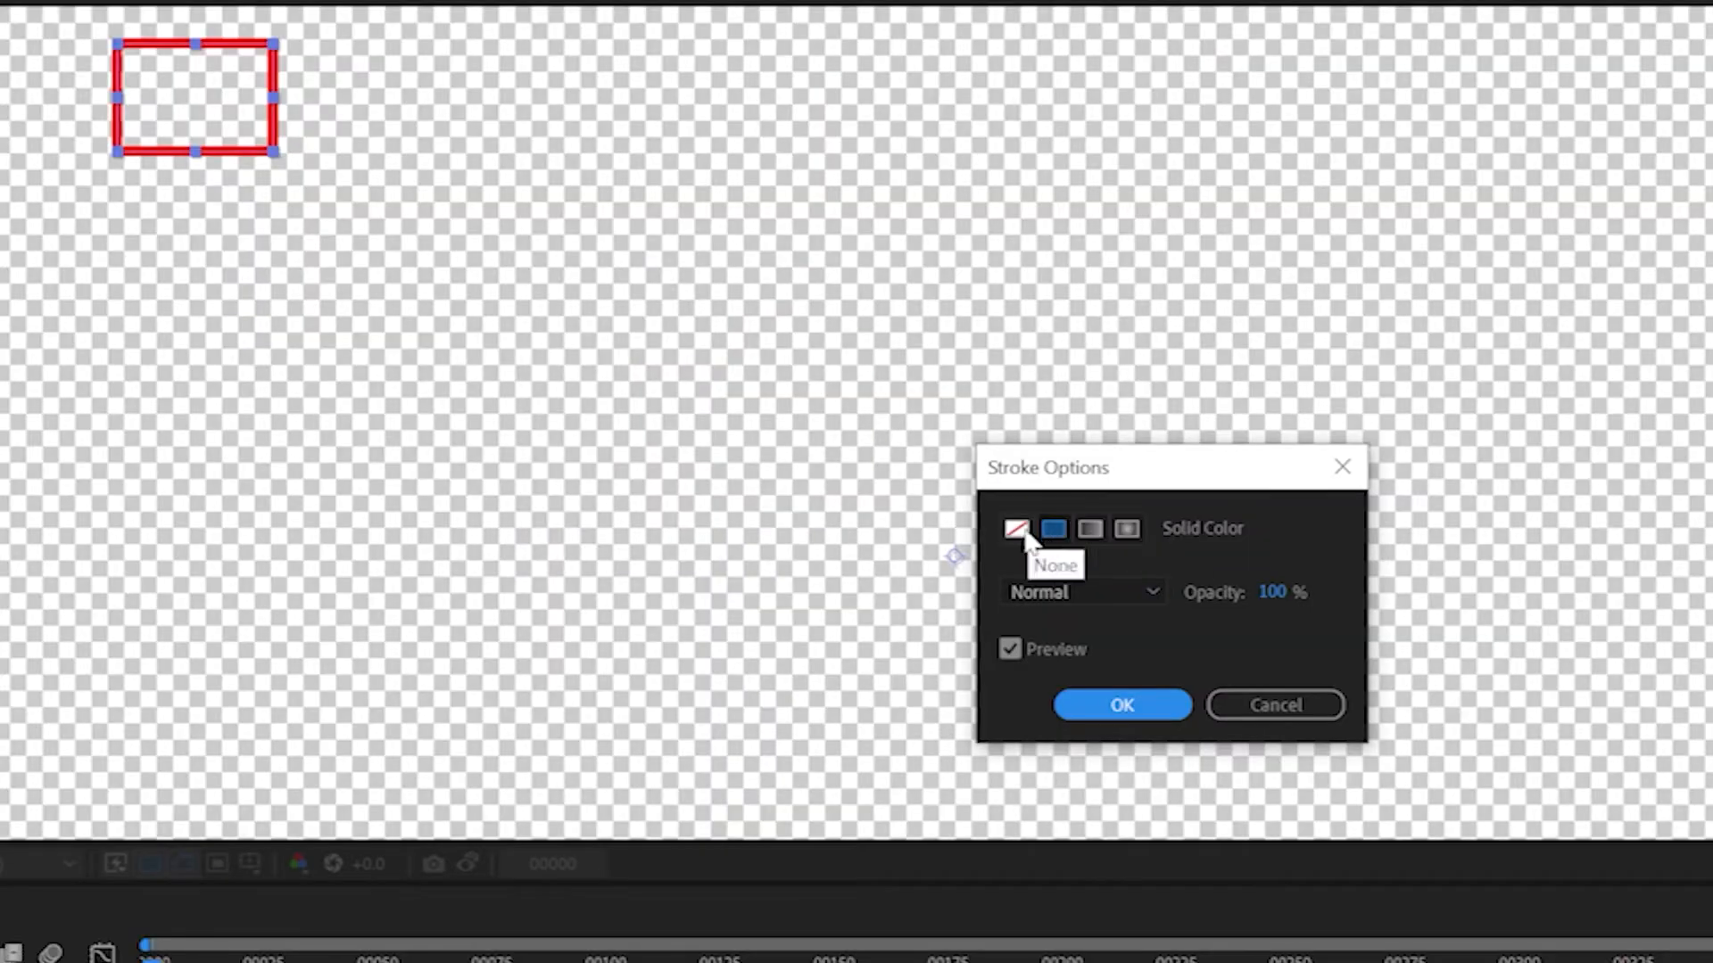
Step: Try the None stroke type on the rectangle and restore Solid Color with Normal blending and 100% opacity
{"action": "left_click", "coordinate": [1017, 530]}
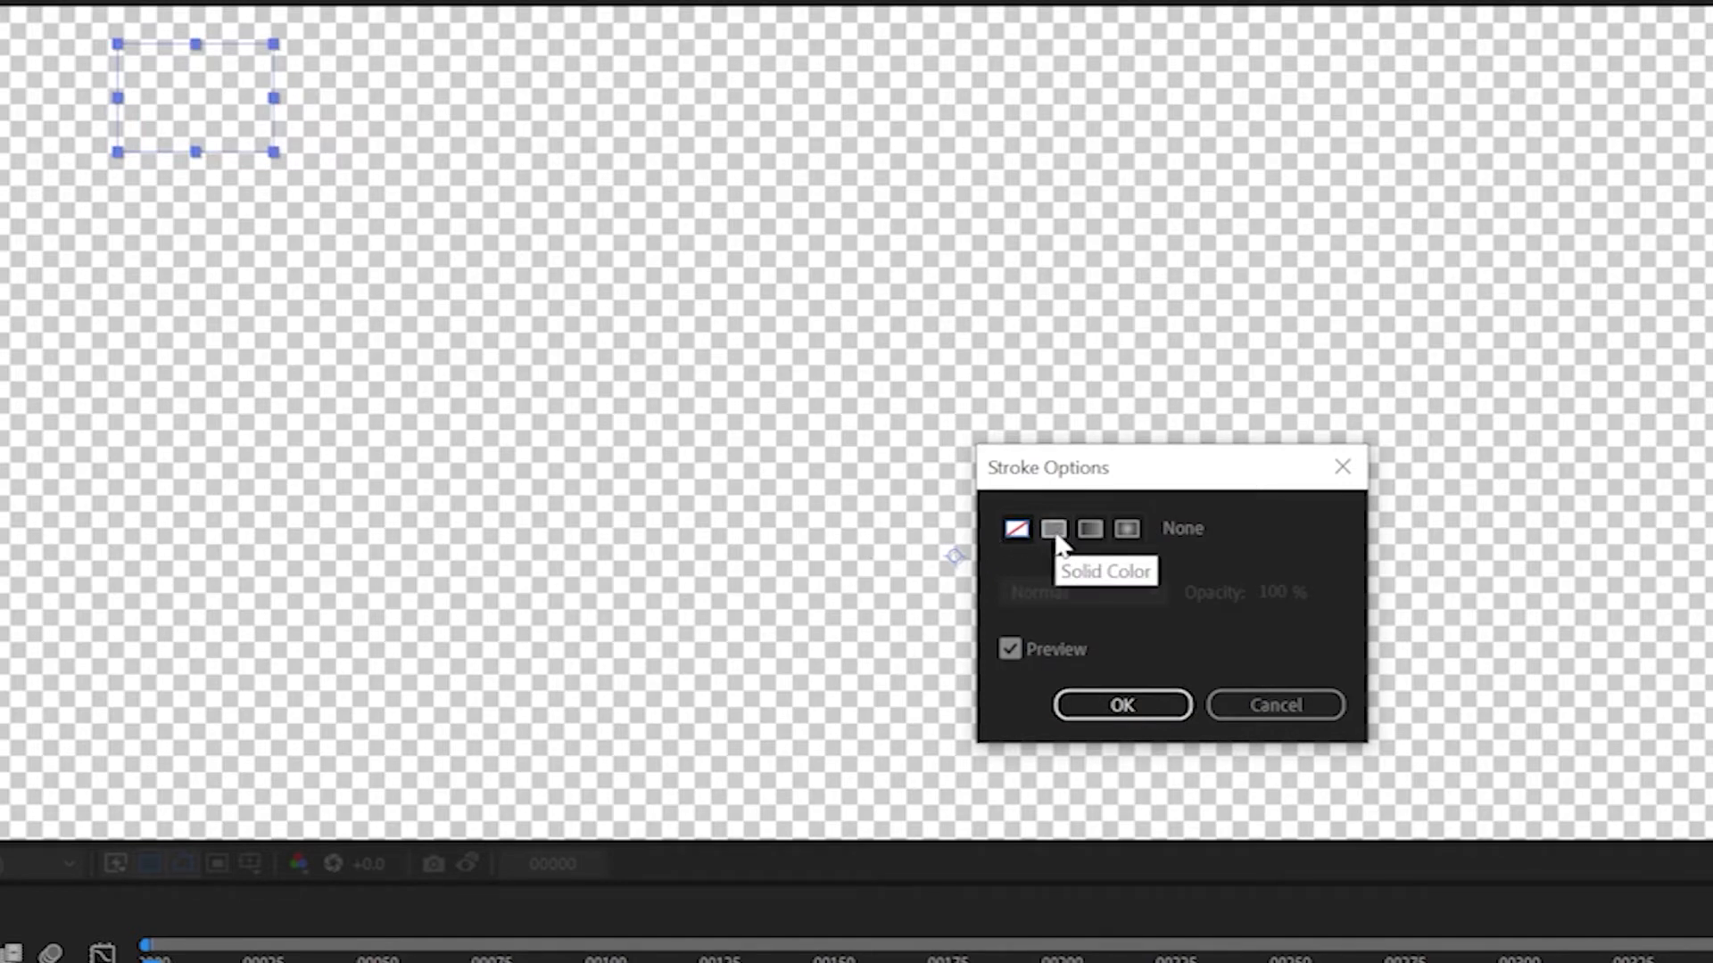
{"action": "left_click", "coordinate": [1054, 533]}
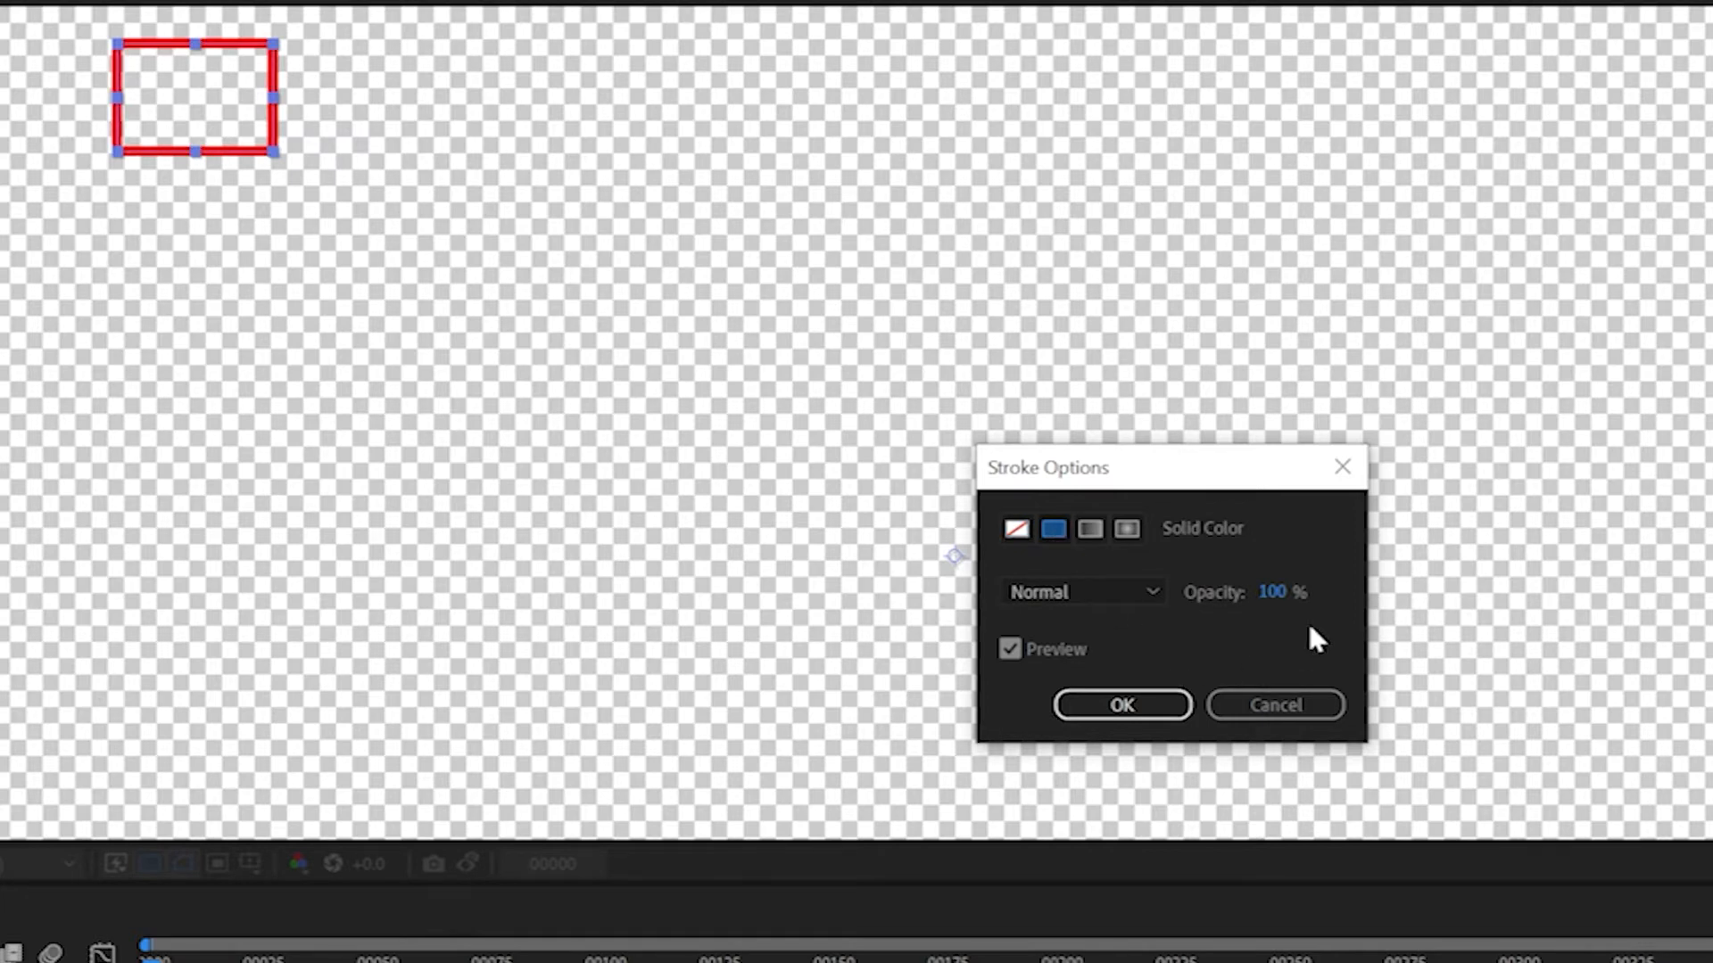
{"action": "left_click", "coordinate": [1073, 593]}
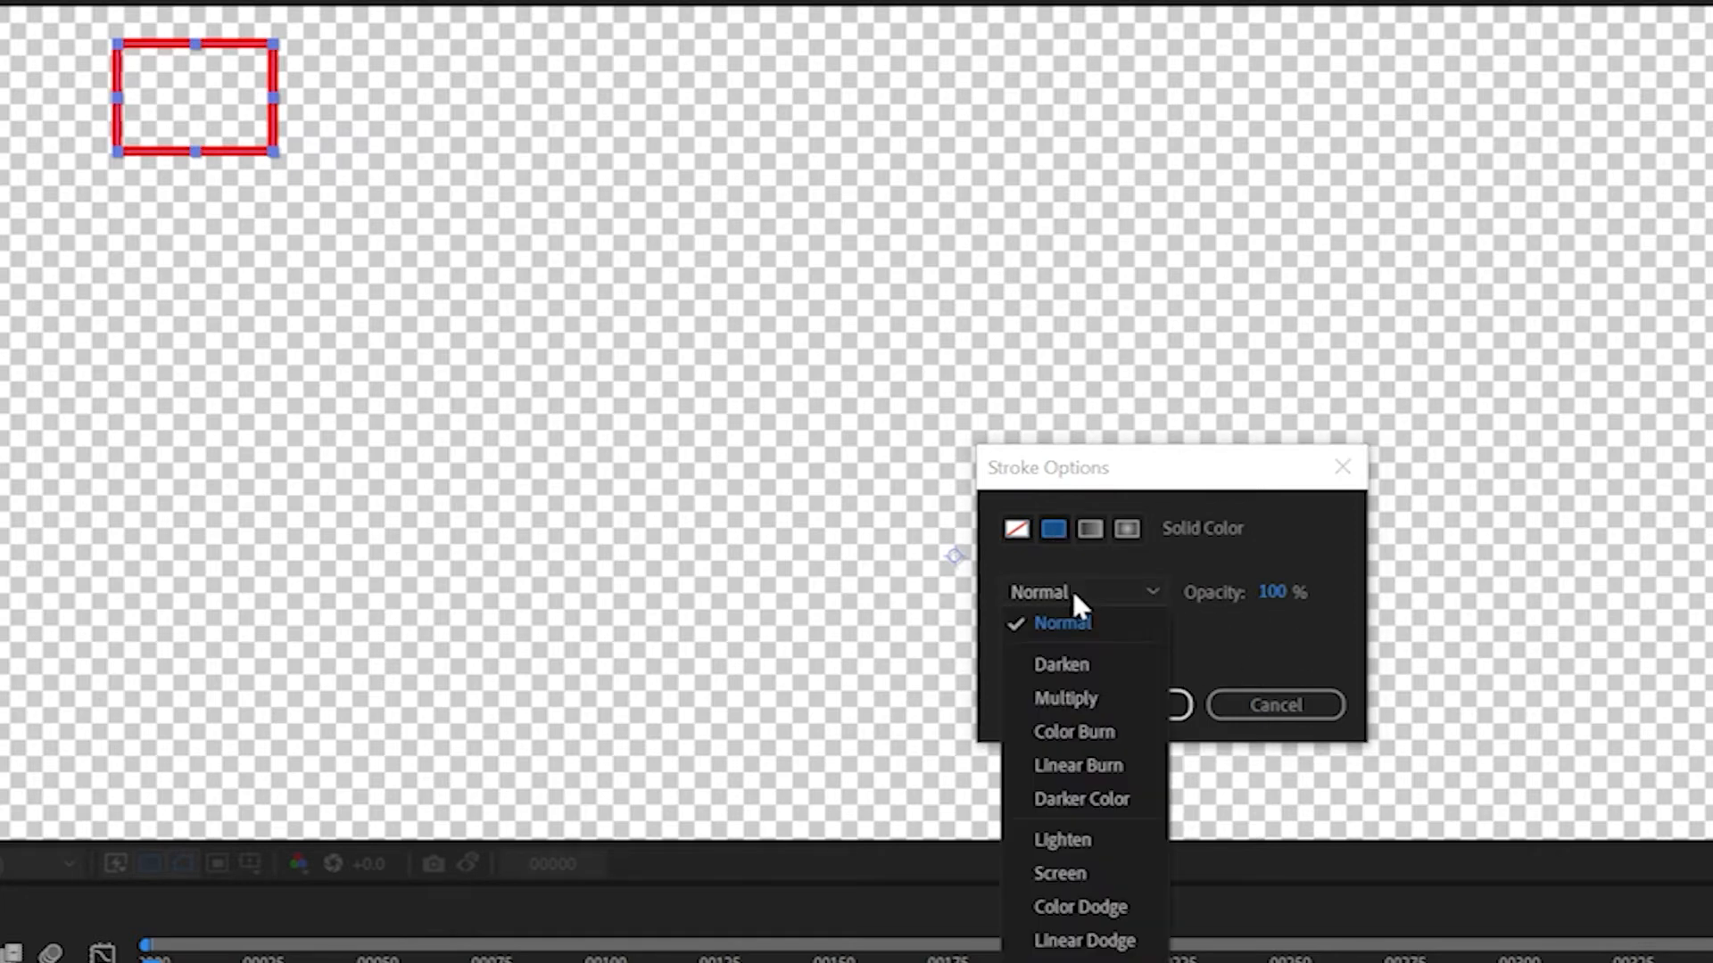
{"action": "left_click", "coordinate": [1267, 612]}
{"action": "left_click", "coordinate": [1142, 705]}
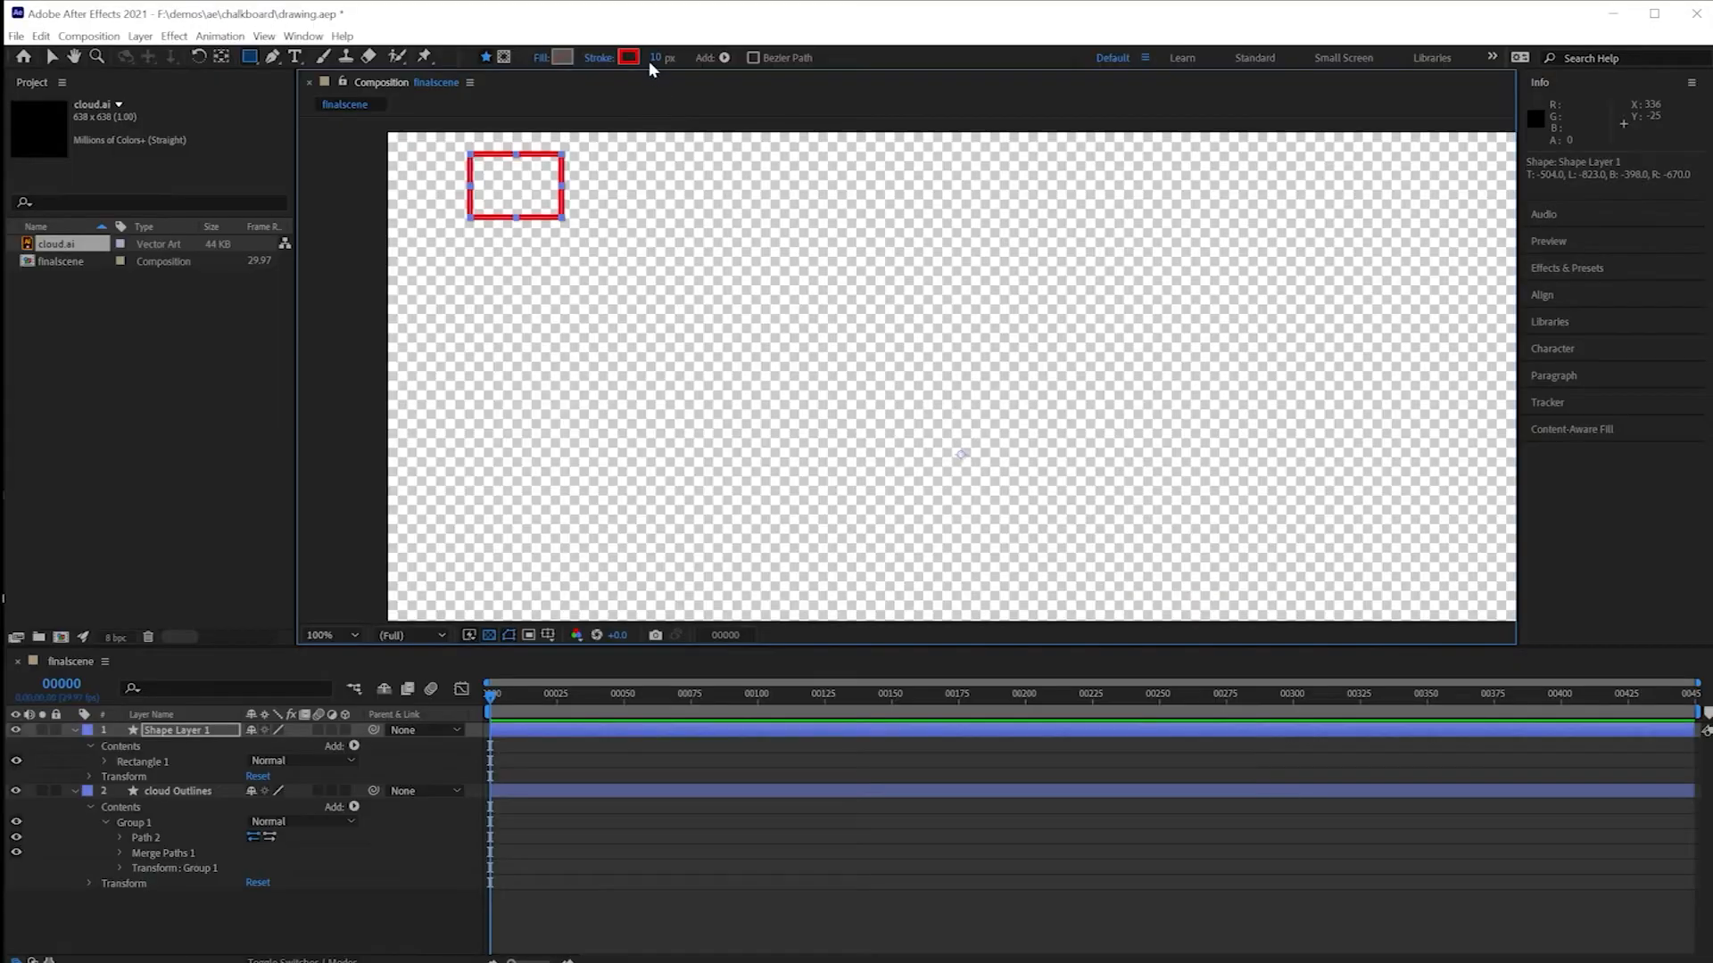
Step: Try a stroke width of 5 px on the red rectangle
{"action": "left_click", "coordinate": [654, 58]}
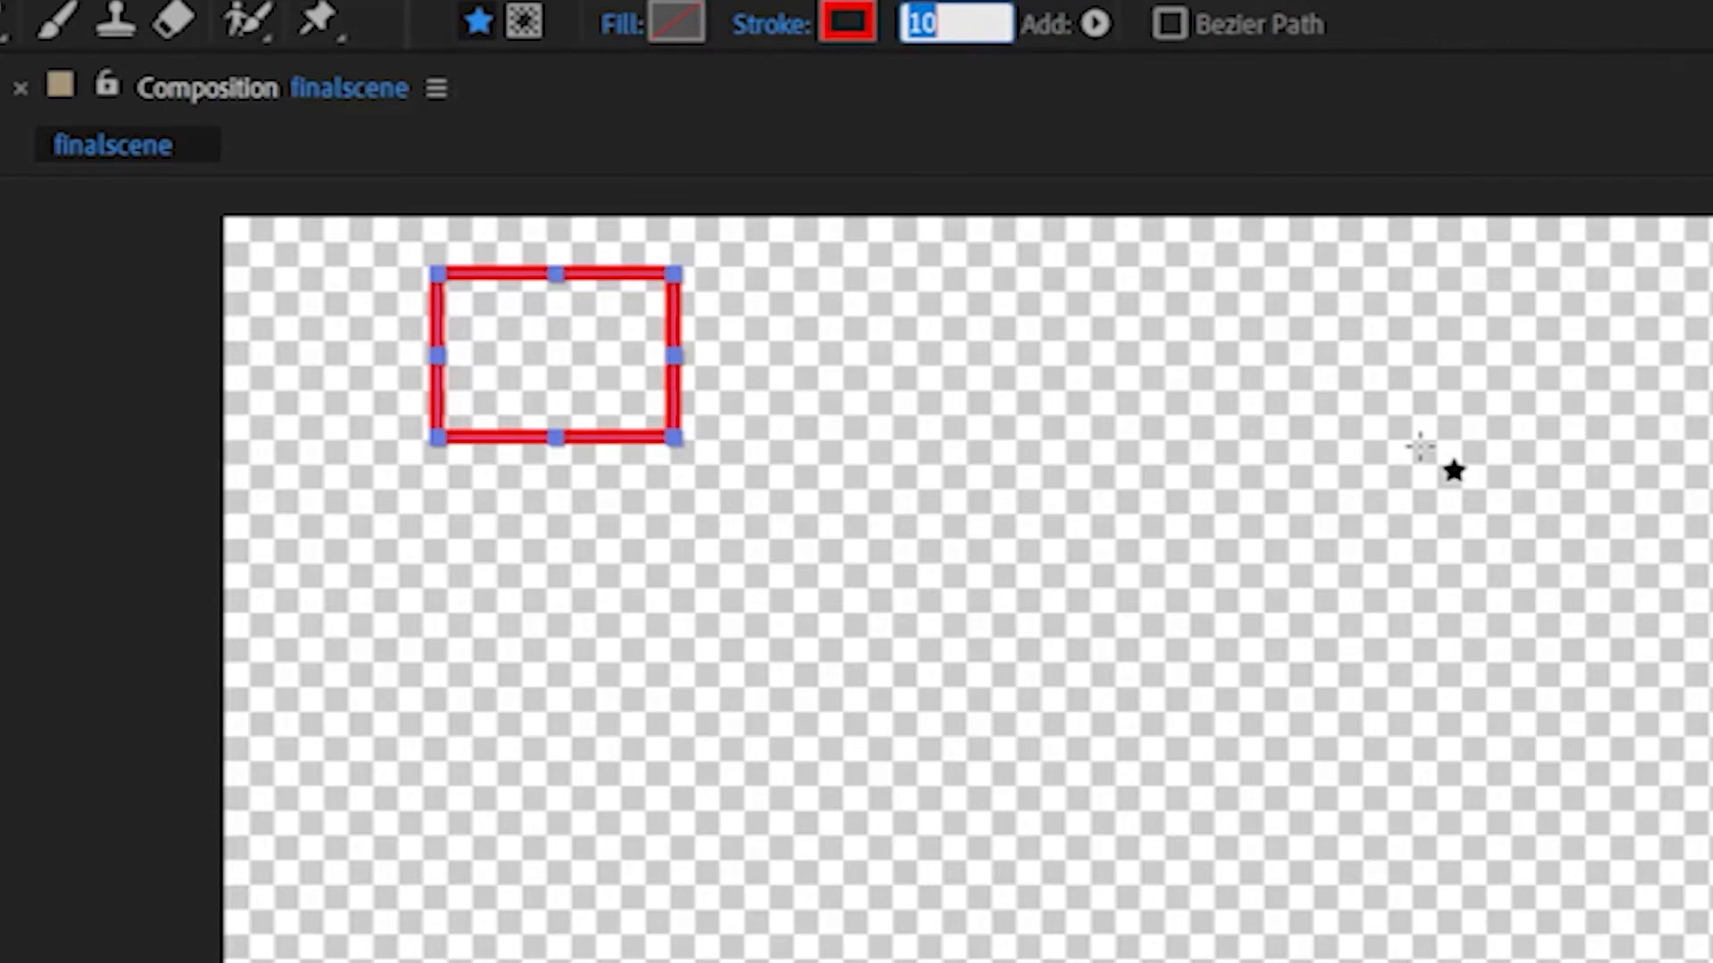
{"action": "type", "text": "5"}
{"action": "key", "text": "Return"}
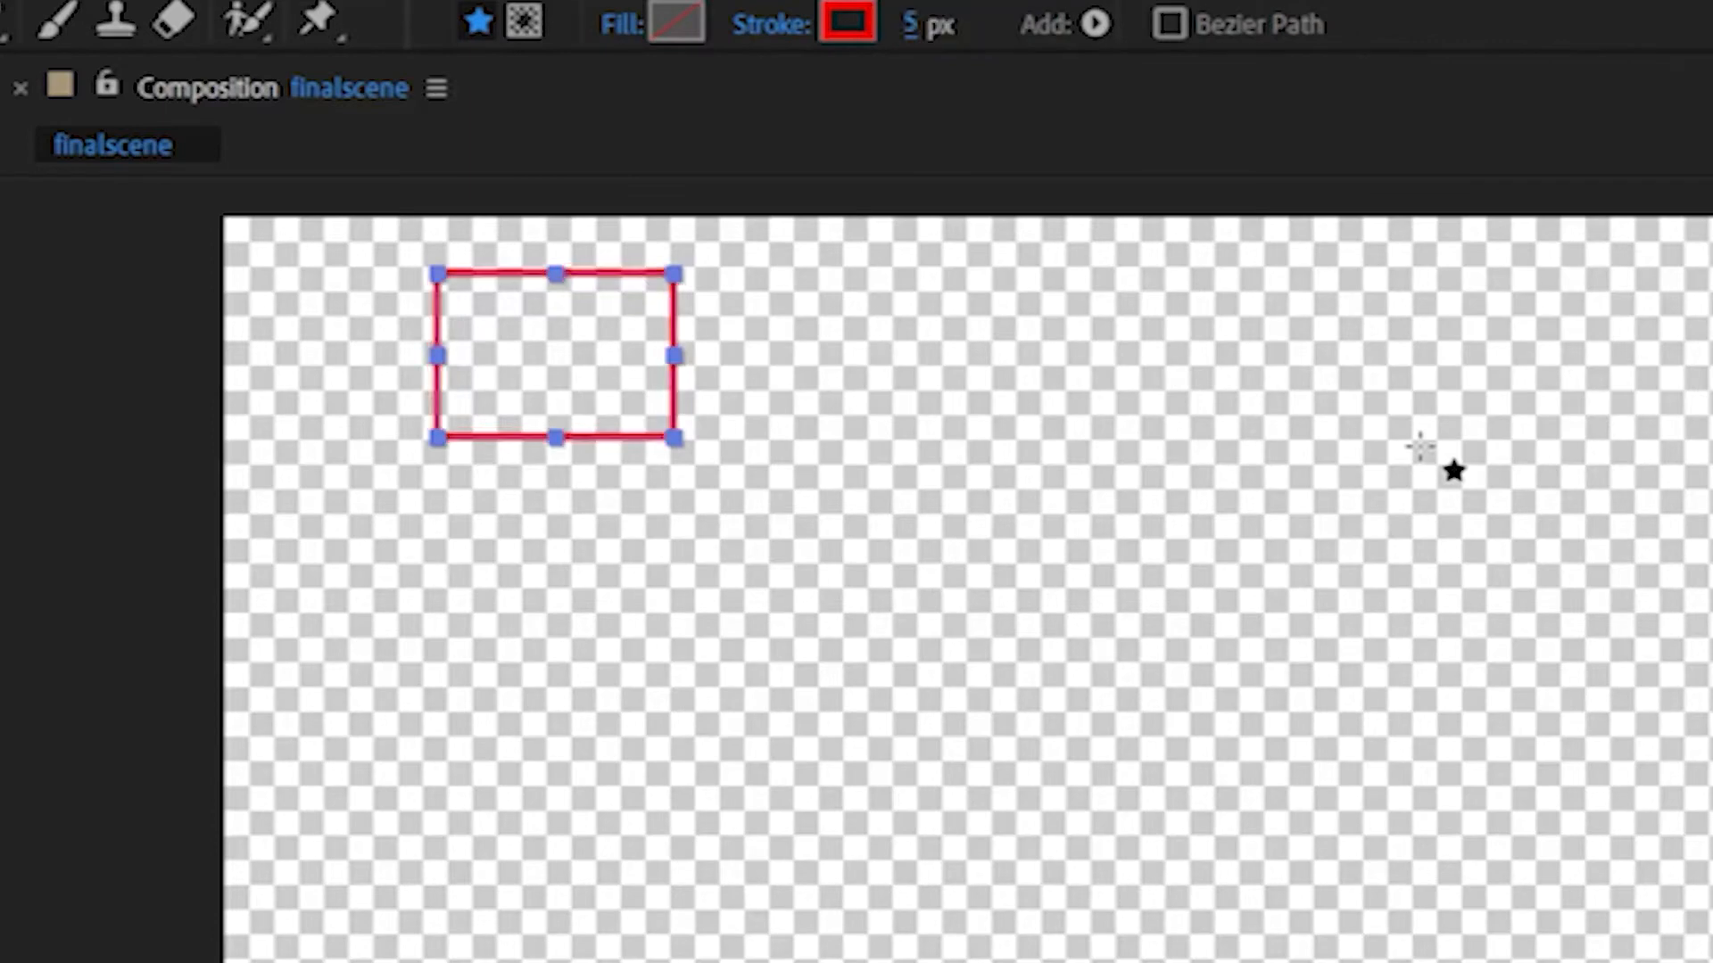
Step: Set the rectangle's stroke width to 20 px and move the rectangle slightly down and to the left
{"action": "left_click", "coordinate": [908, 29]}
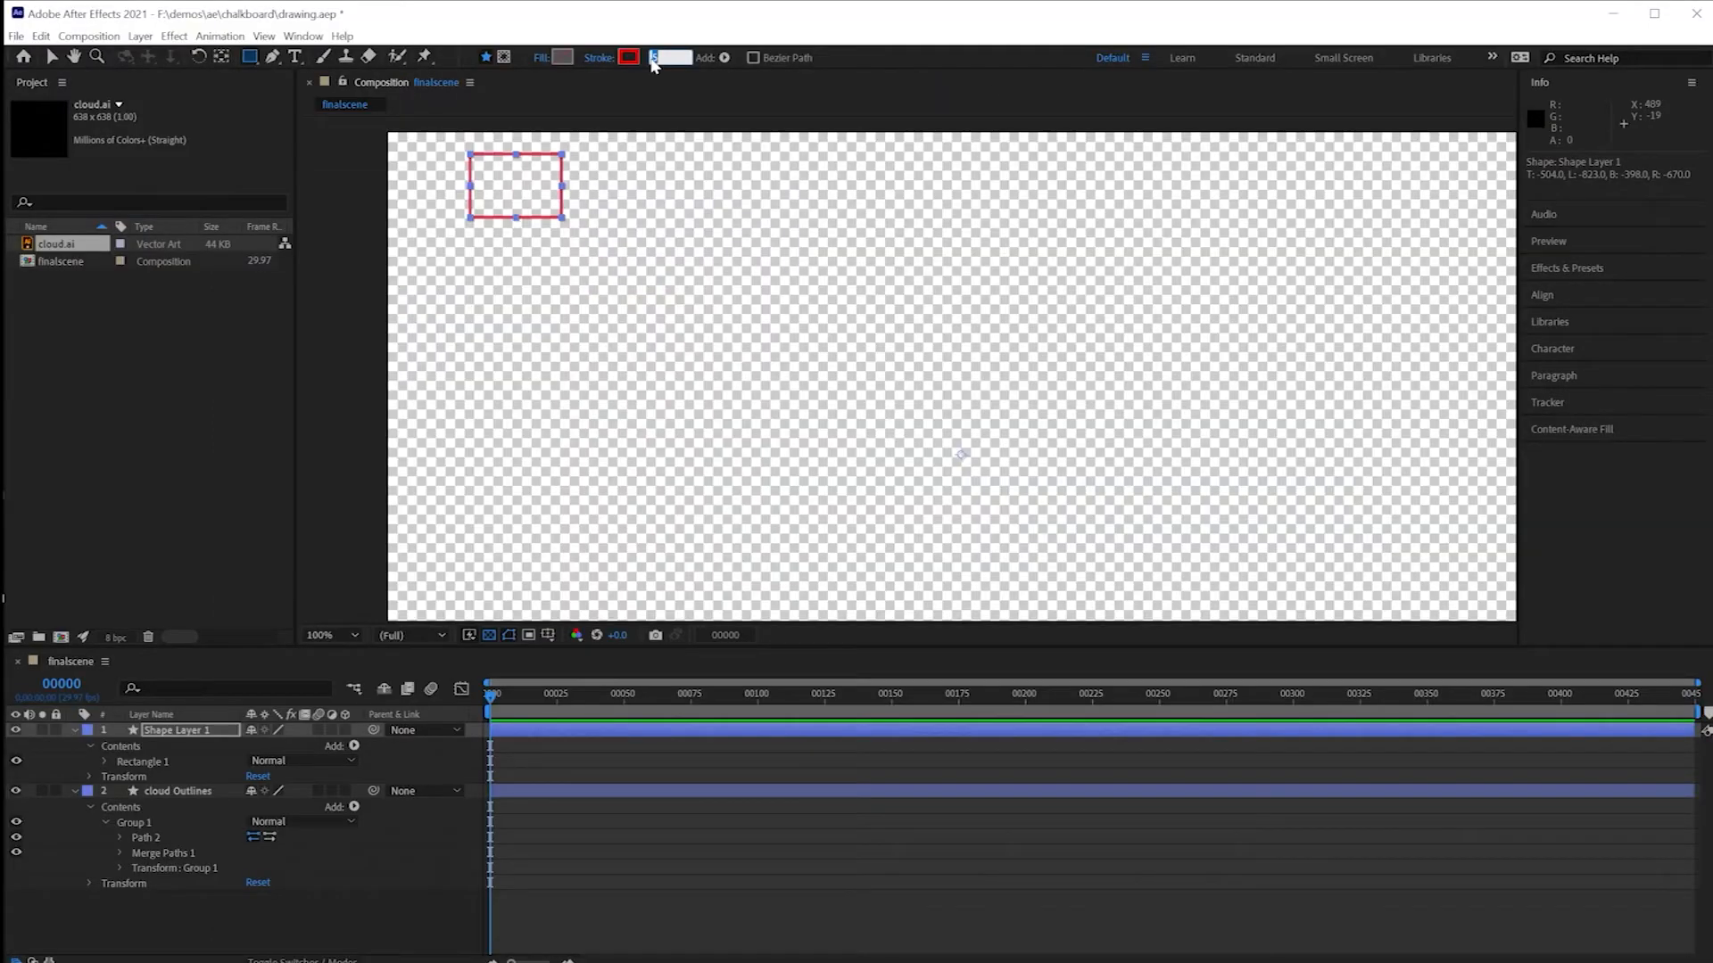
{"action": "type", "text": "20"}
{"action": "key", "text": "Return"}
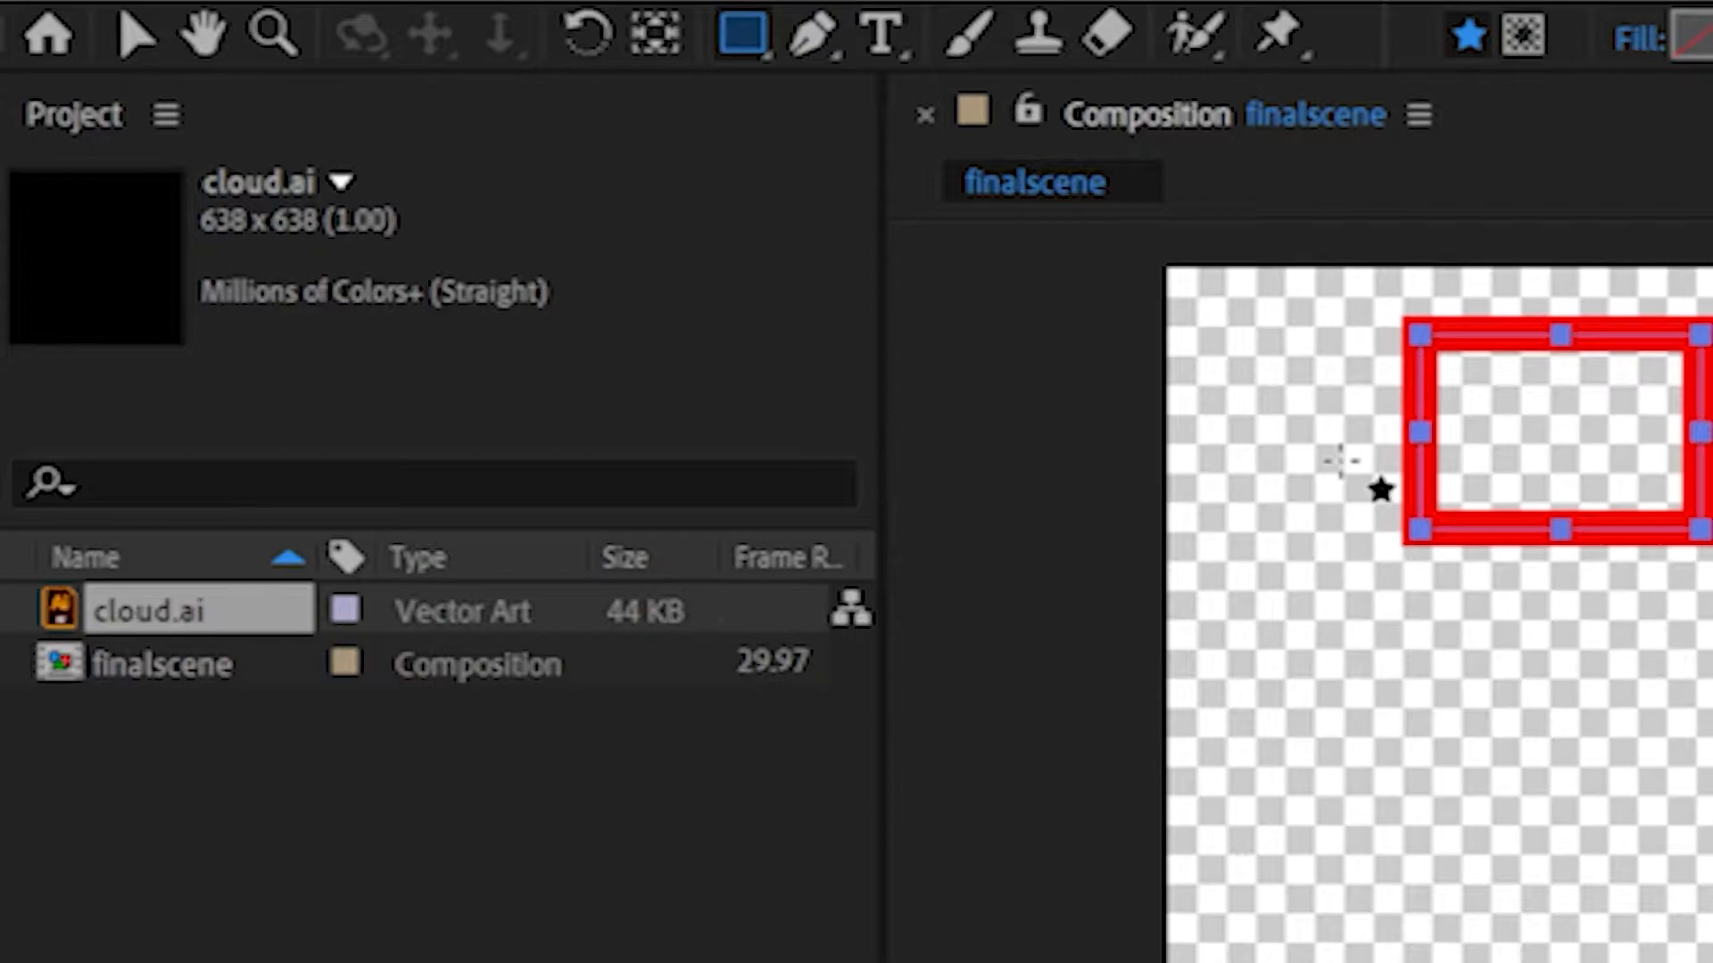
{"action": "left_click", "coordinate": [138, 38]}
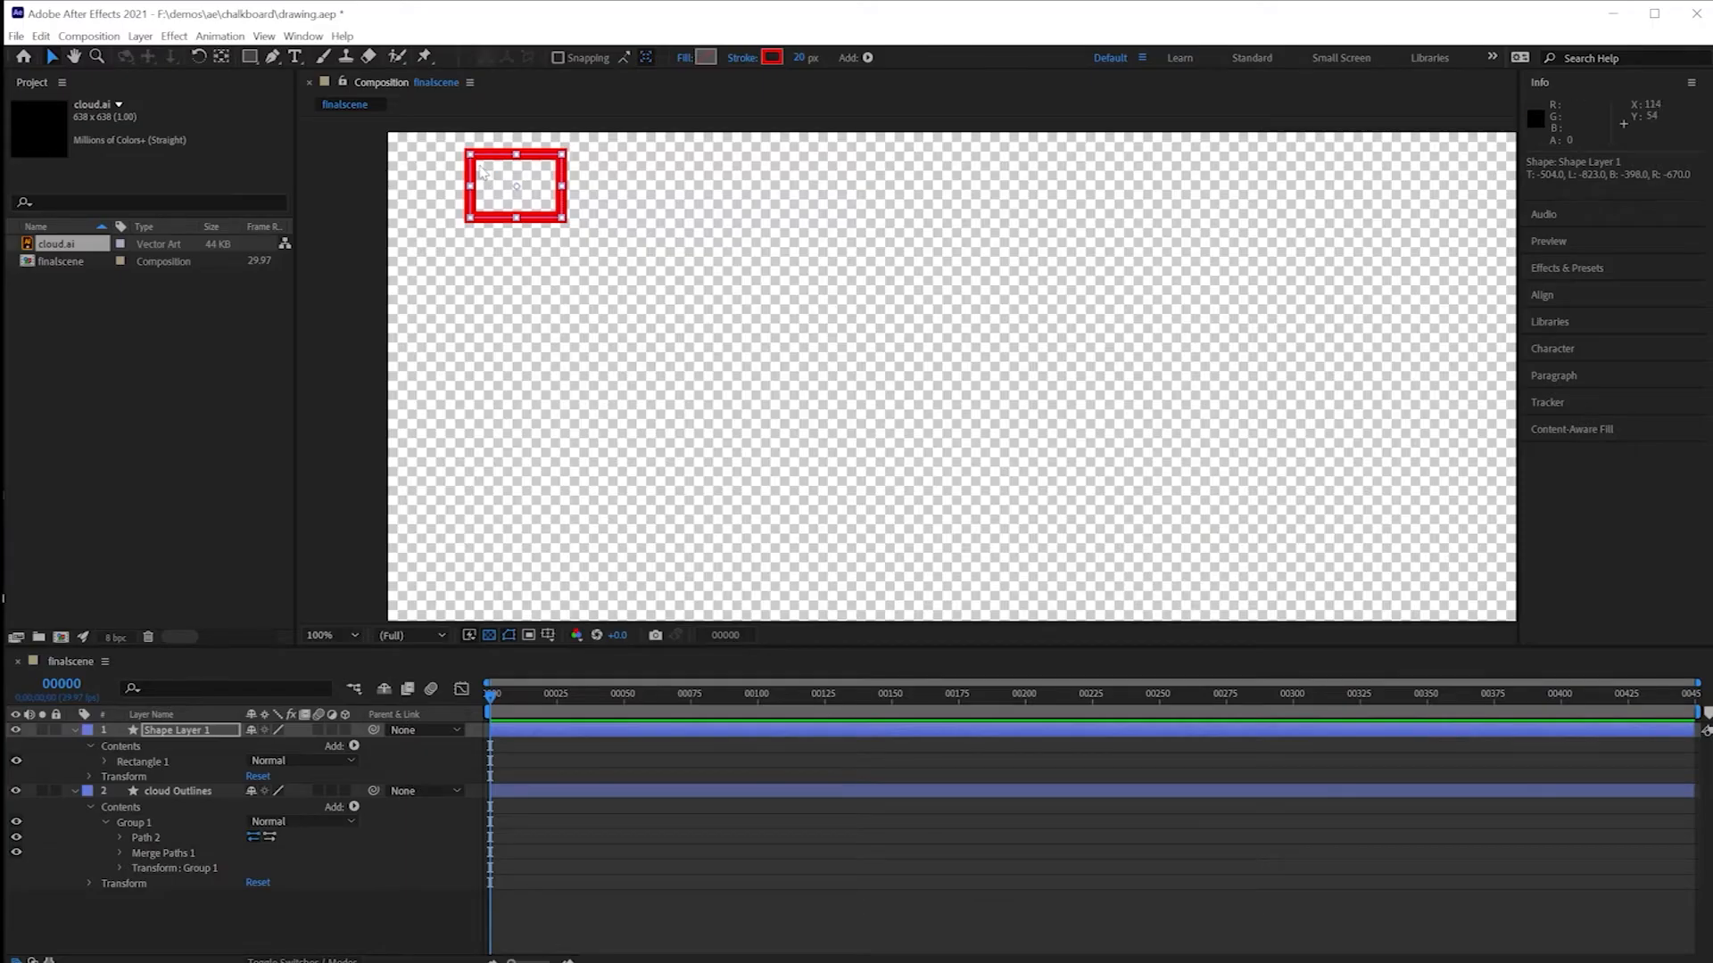
{"action": "left_click_drag", "start_coordinate": [473, 174], "coordinate": [462, 192]}
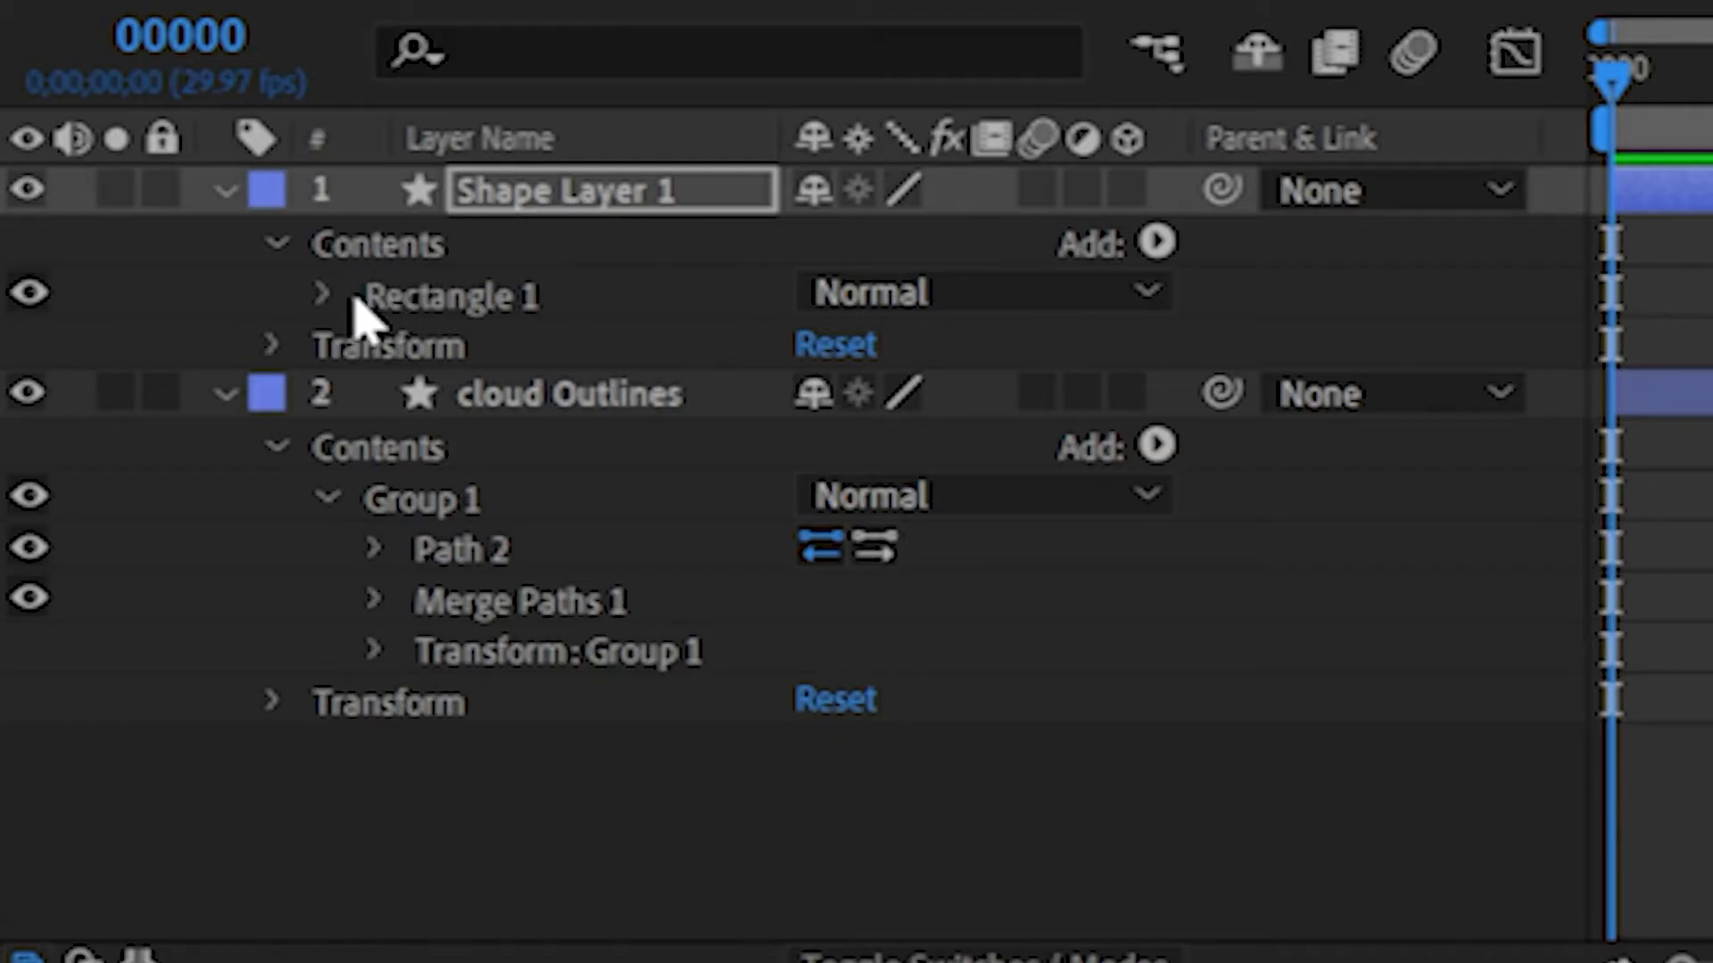
Step: Copy Stroke 1 from Rectangle 1 in Shape Layer 1 and paste it into the contents of cloud Outlines
{"action": "left_click", "coordinate": [323, 296]}
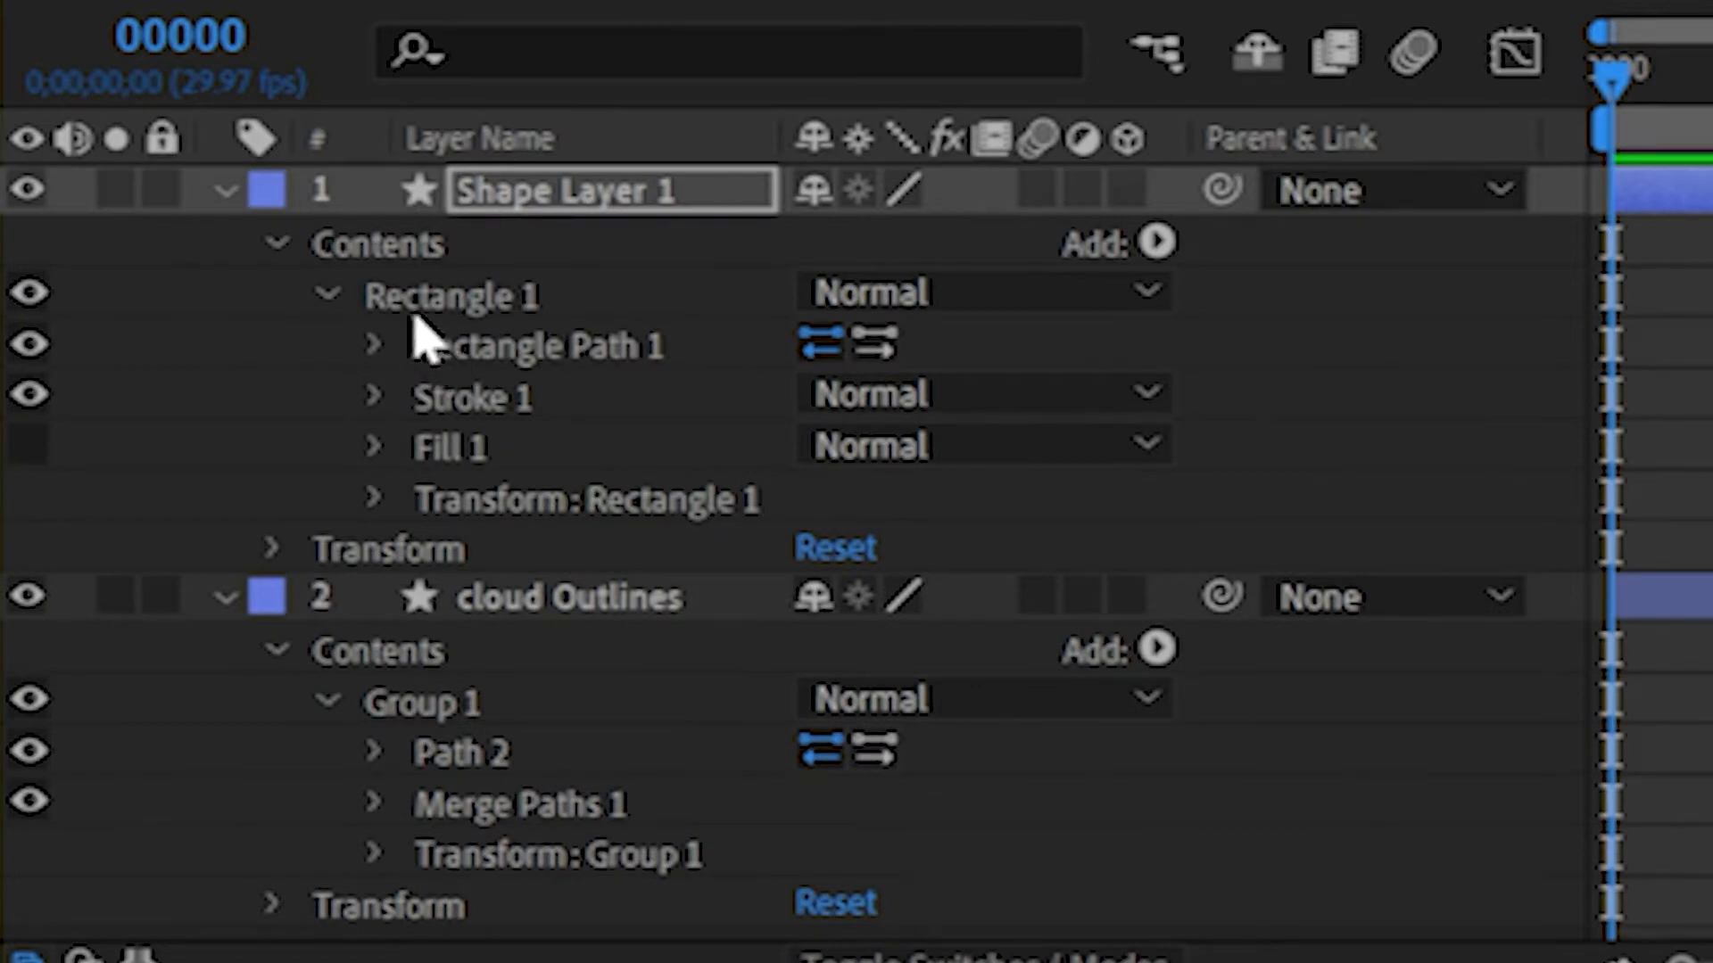
{"action": "left_click", "coordinate": [485, 406]}
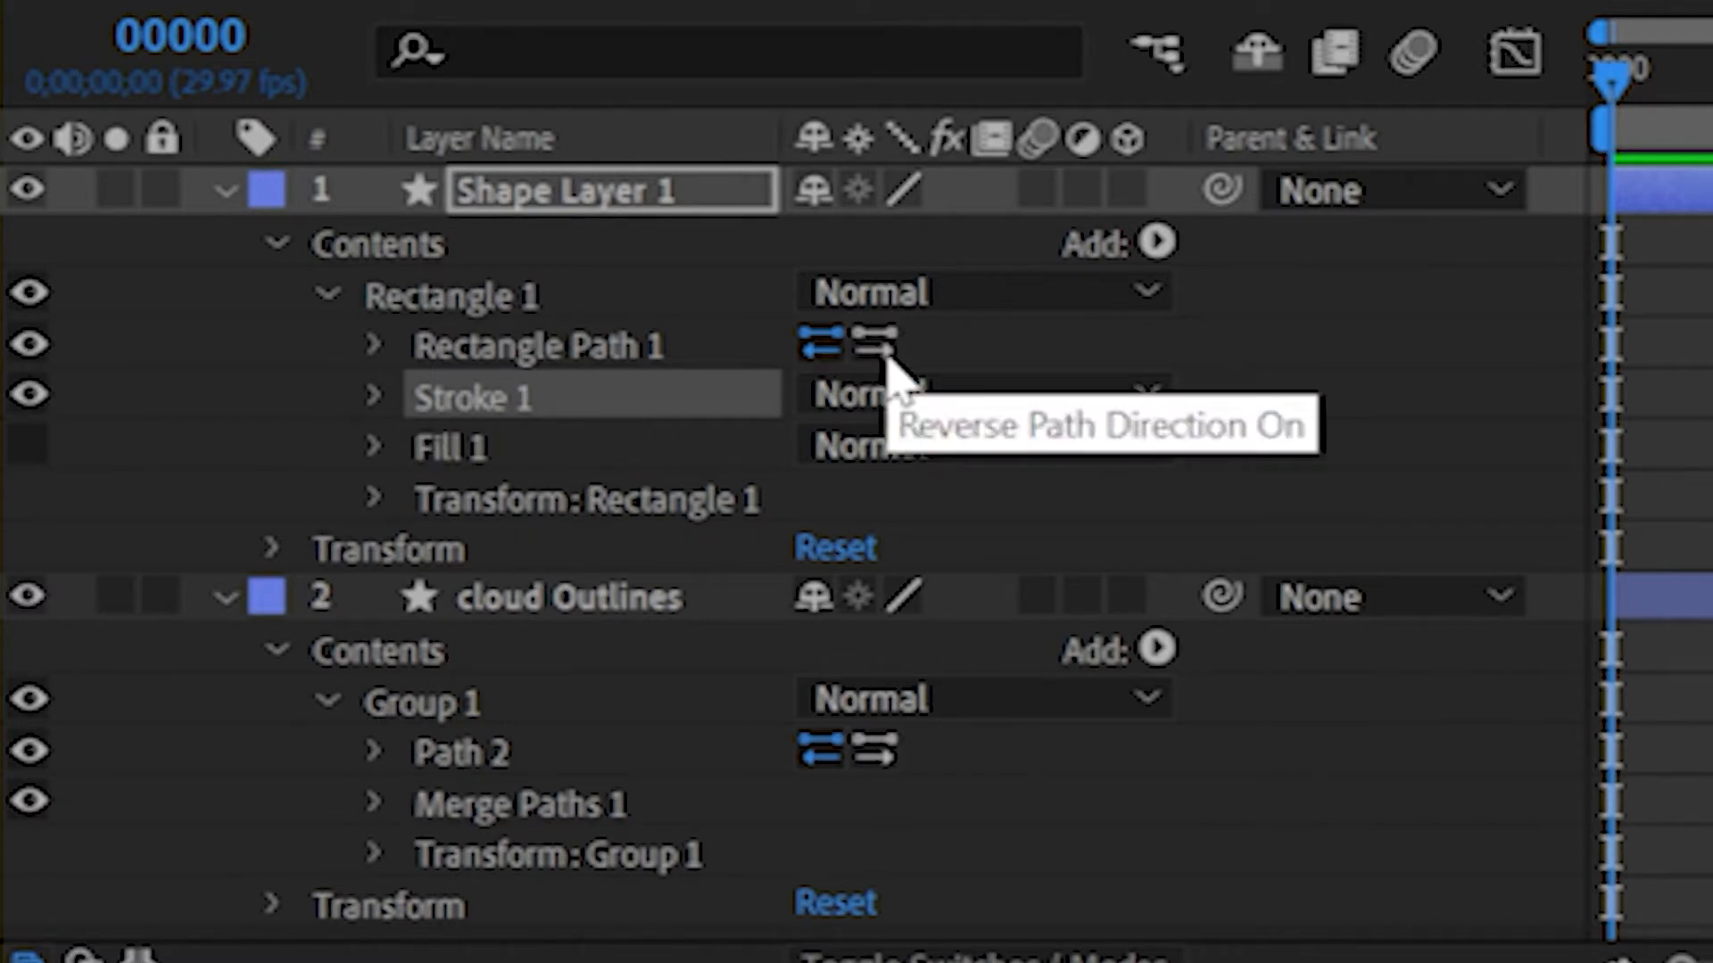
{"action": "left_click", "coordinate": [493, 617]}
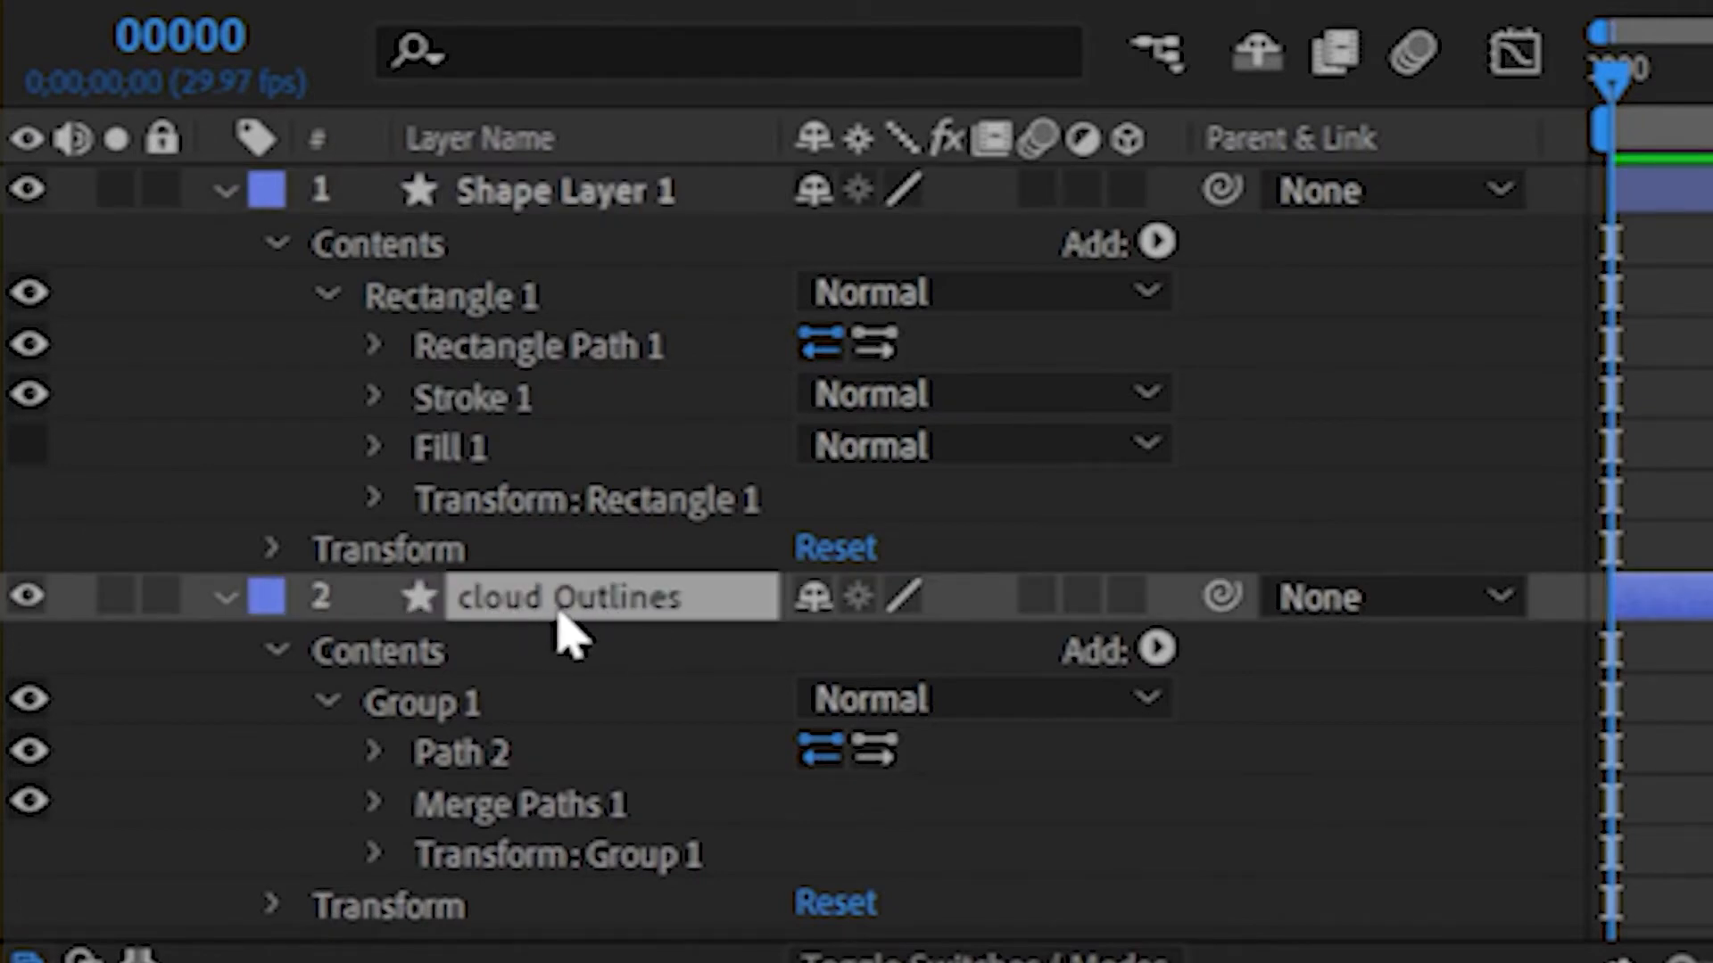
{"action": "left_click", "coordinate": [401, 659]}
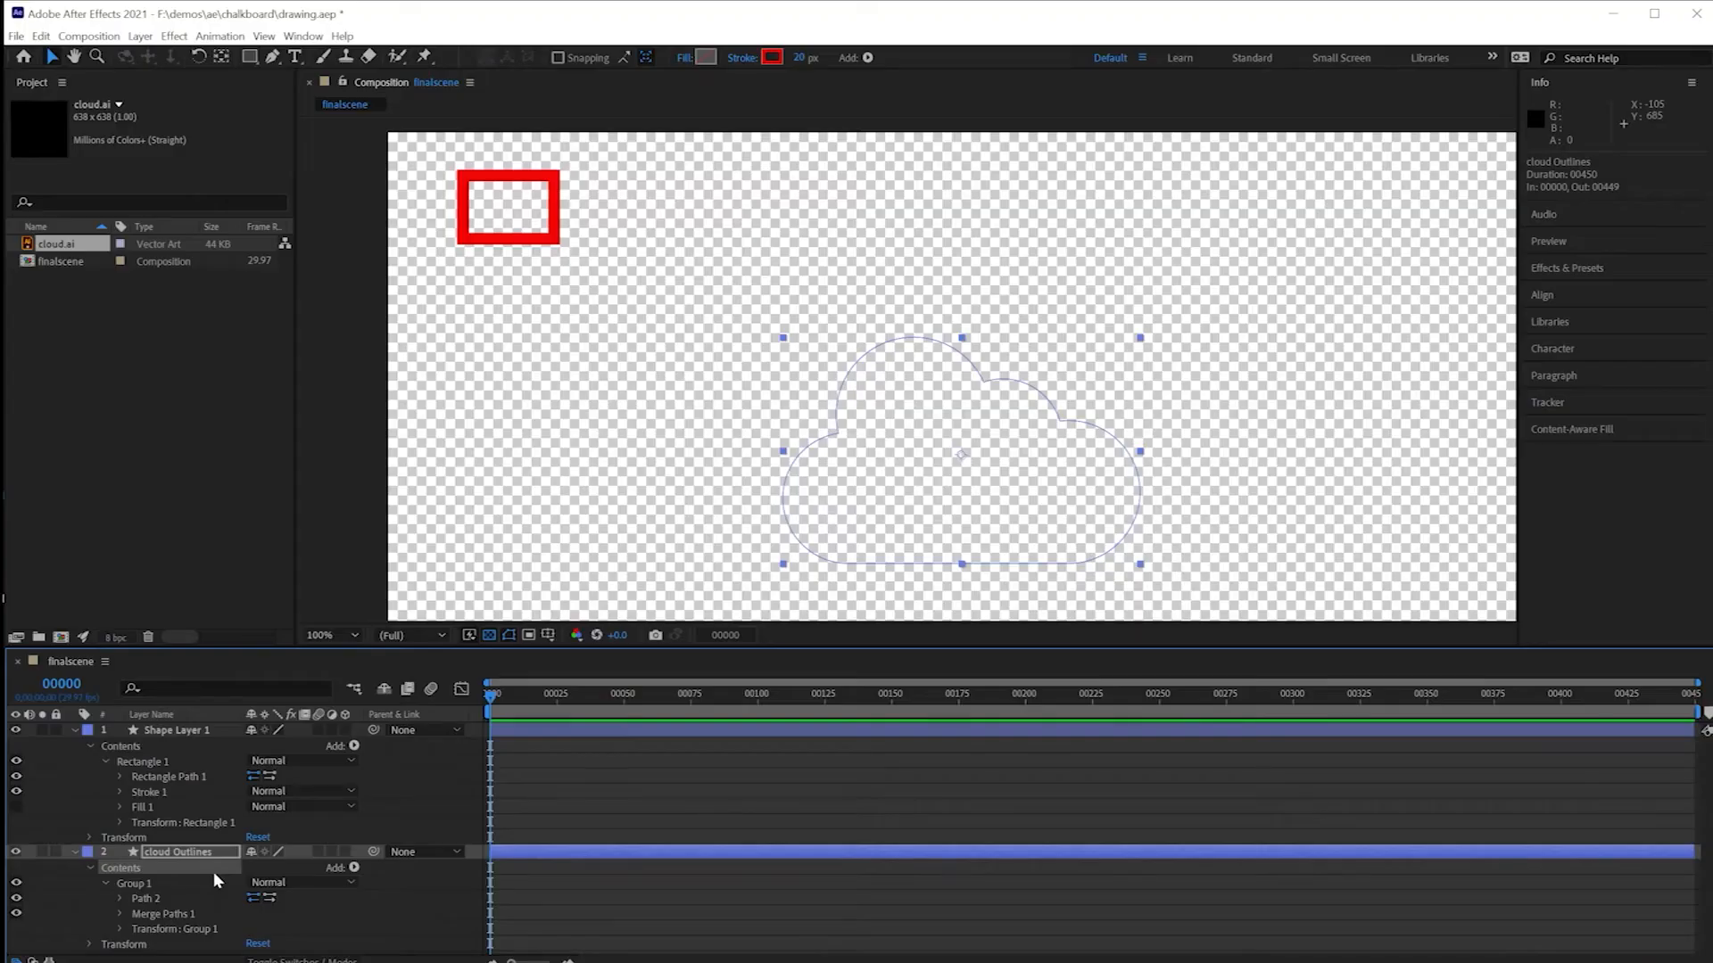
{"action": "key", "text": "ctrl+v"}
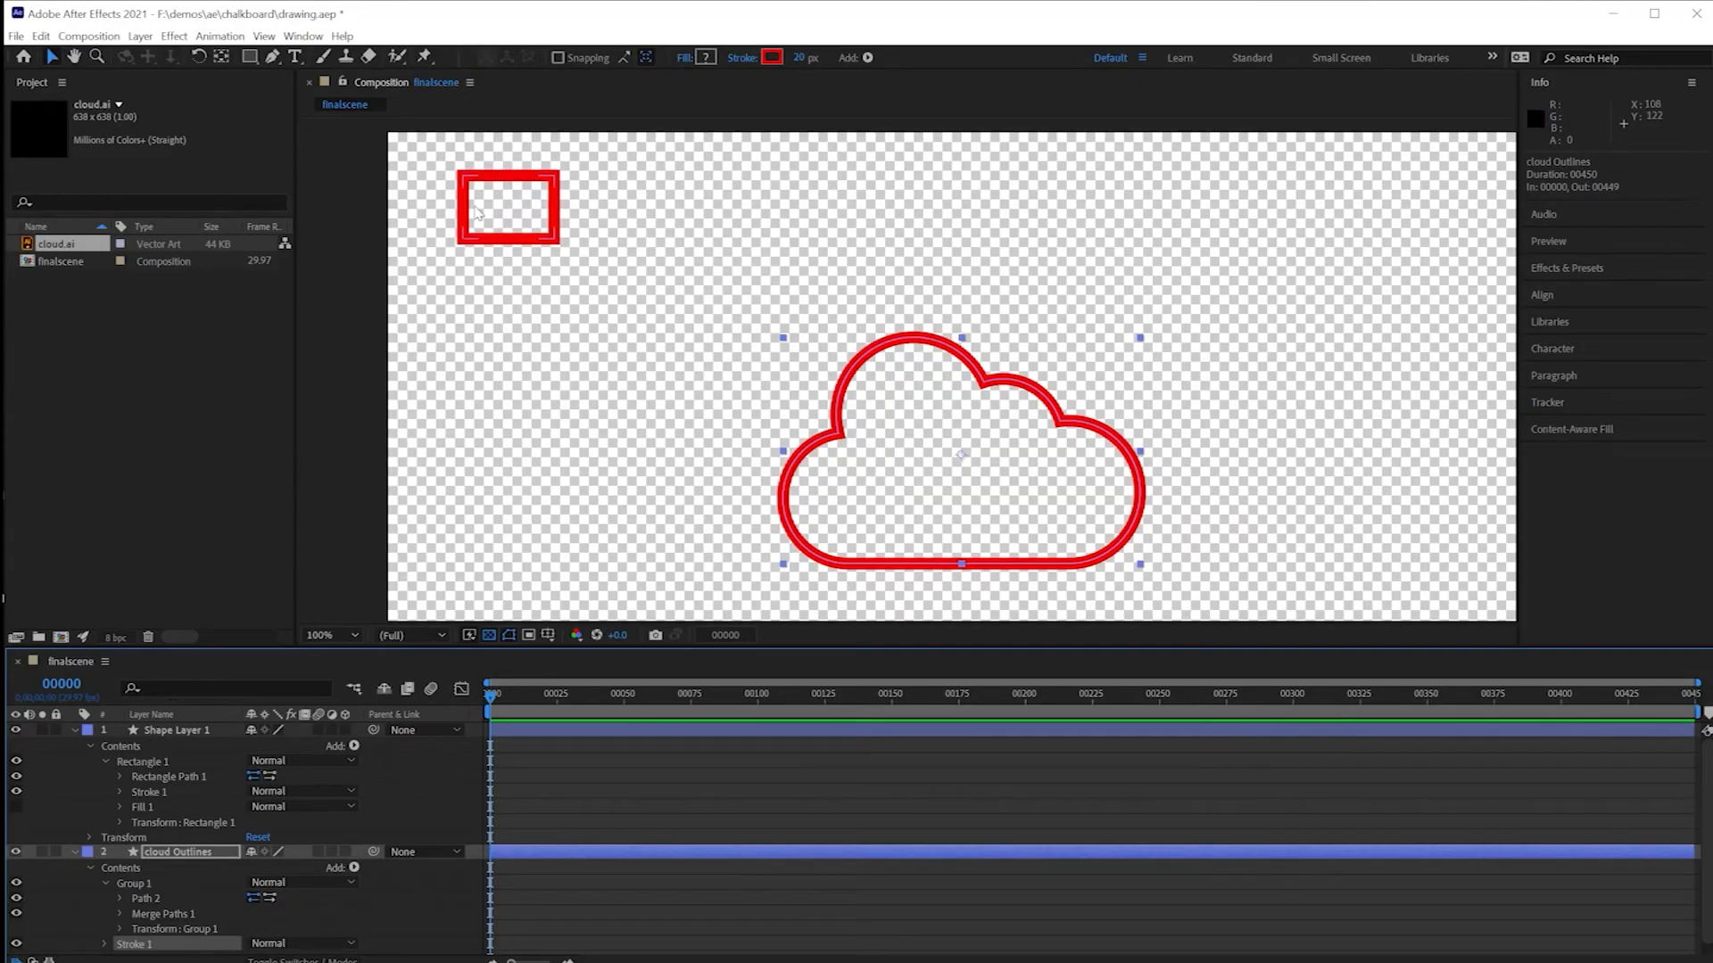
Step: Delete the red rectangle's shape layer and turn off the transparency grid
{"action": "left_click", "coordinate": [489, 239]}
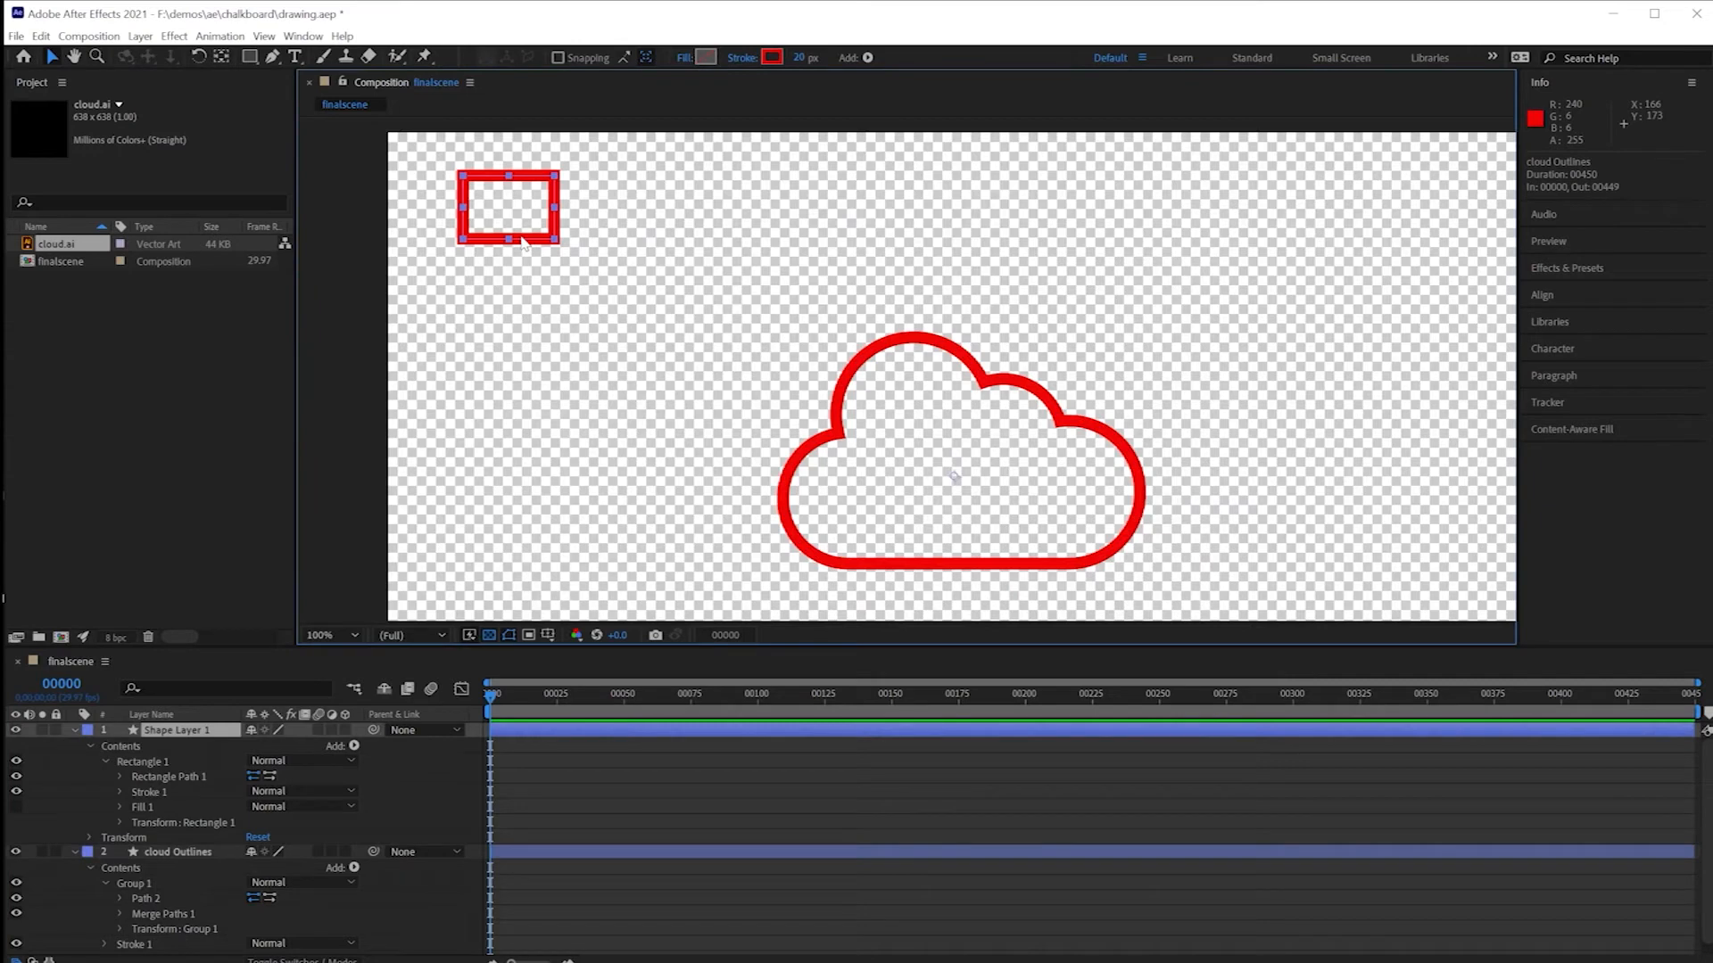
{"action": "key", "text": "Delete"}
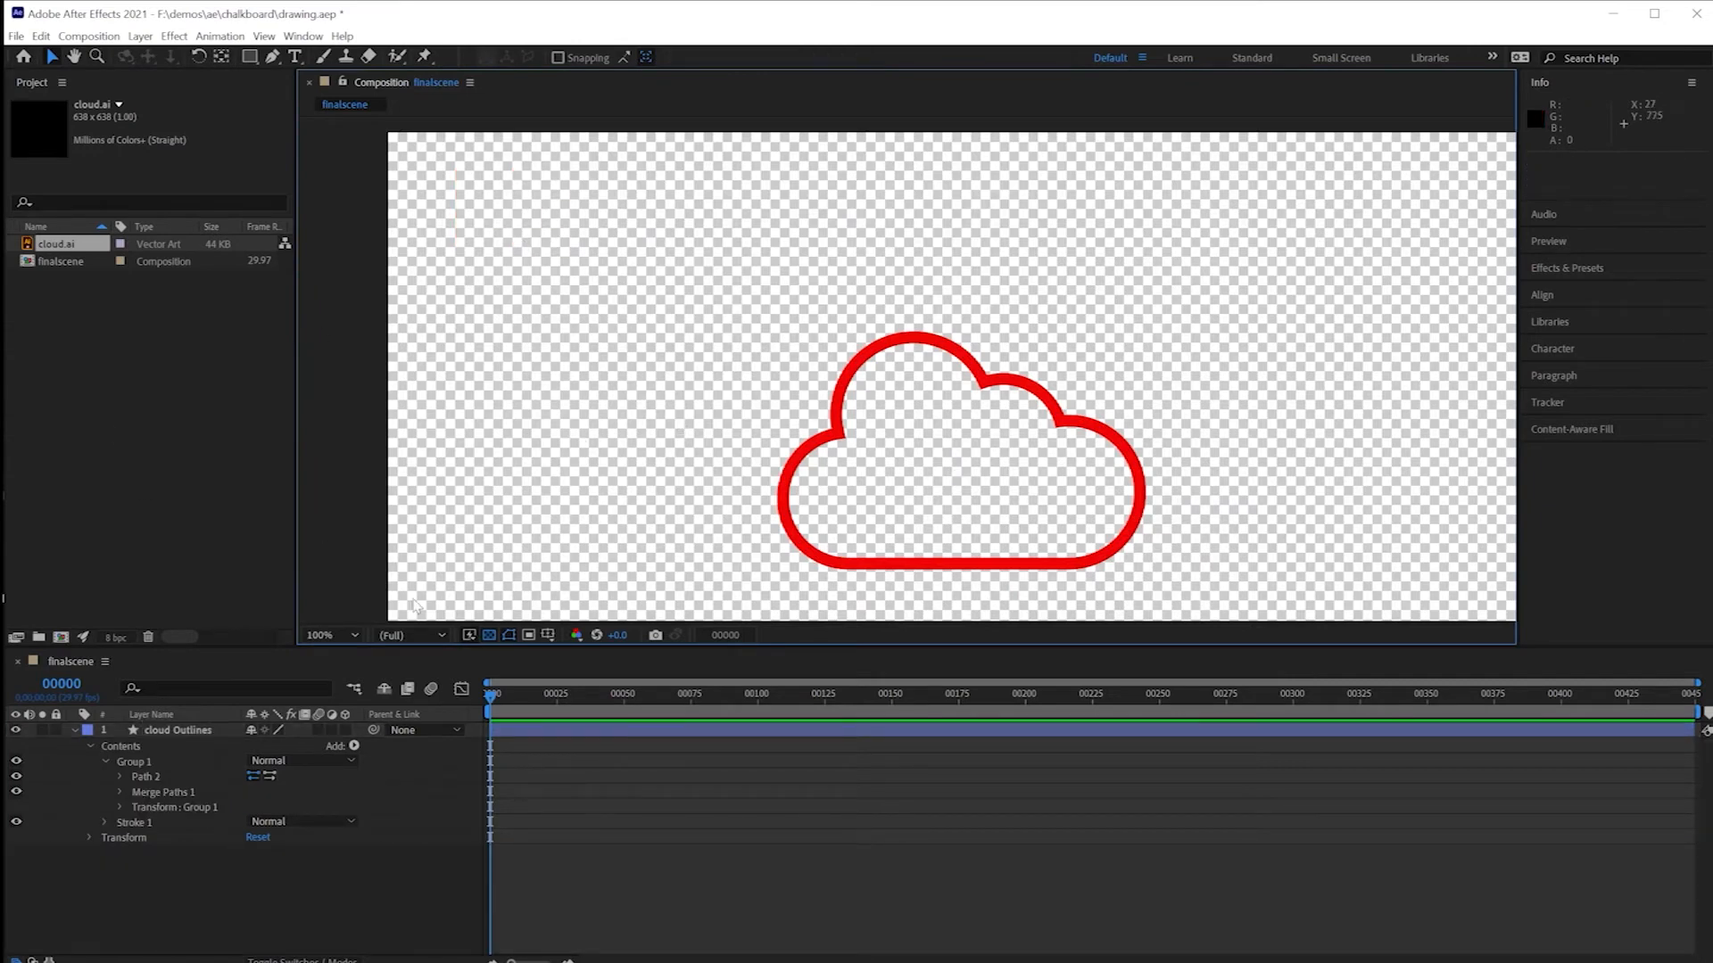
{"action": "left_click_drag", "start_coordinate": [491, 699], "coordinate": [437, 687]}
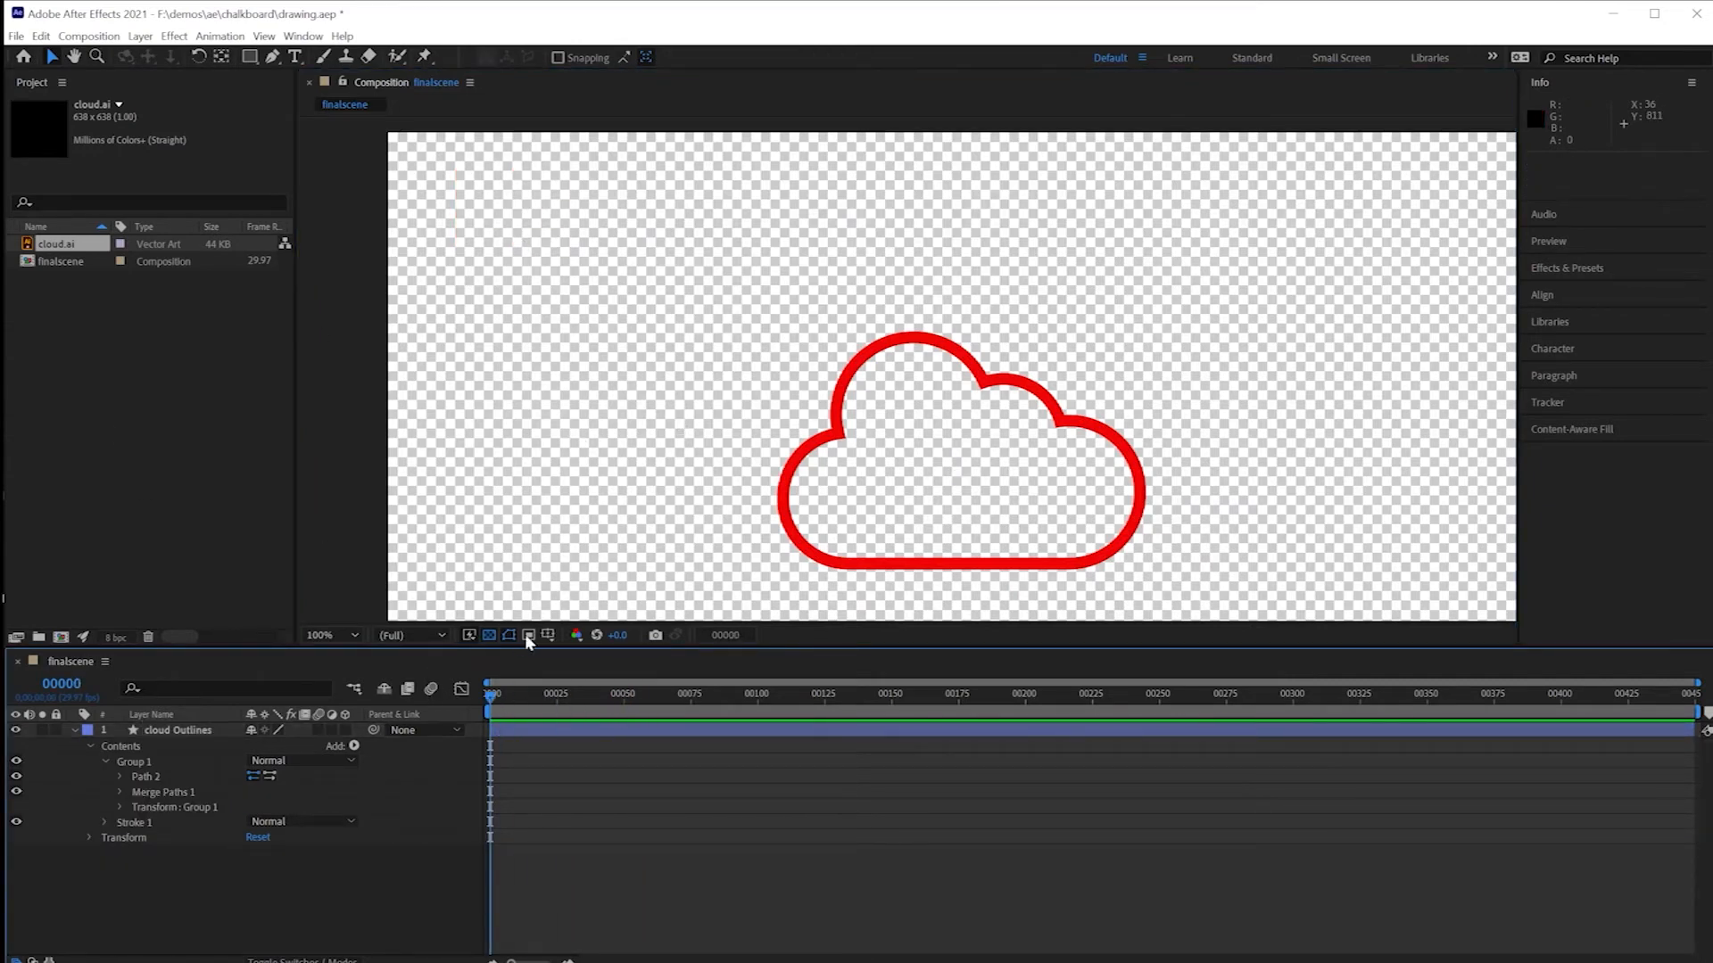
{"action": "left_click", "coordinate": [489, 635]}
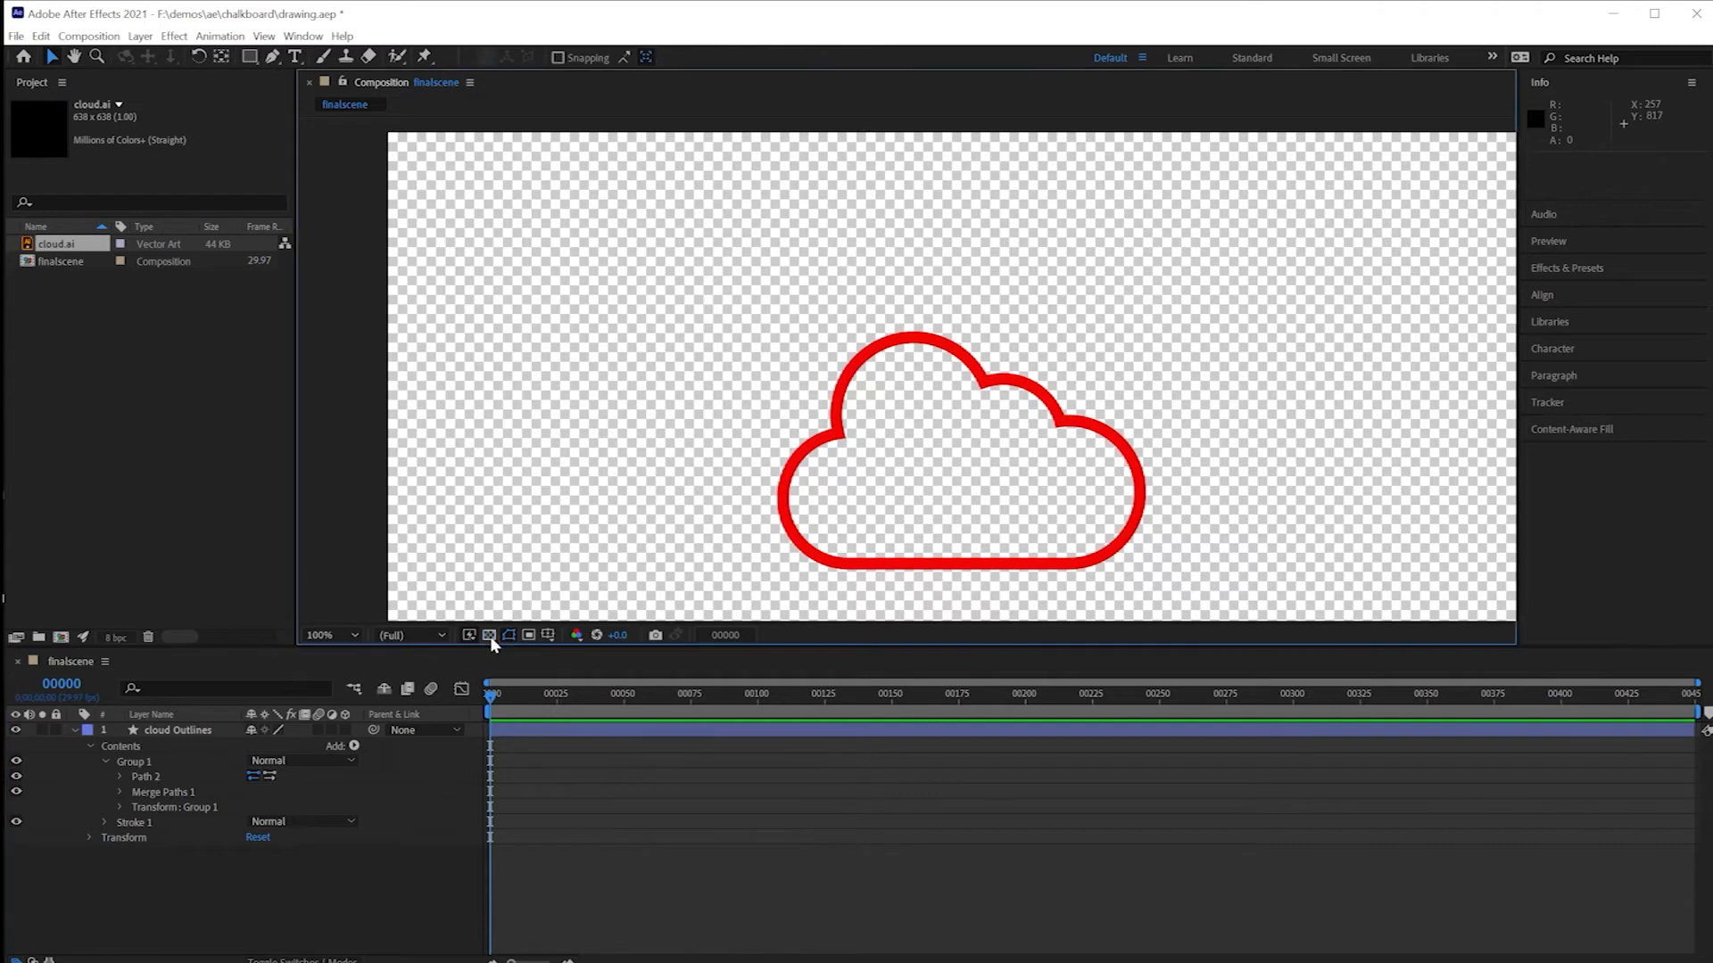
{"action": "scroll", "coordinate": [872, 498], "scroll_direction": "down", "scroll_amount": 2}
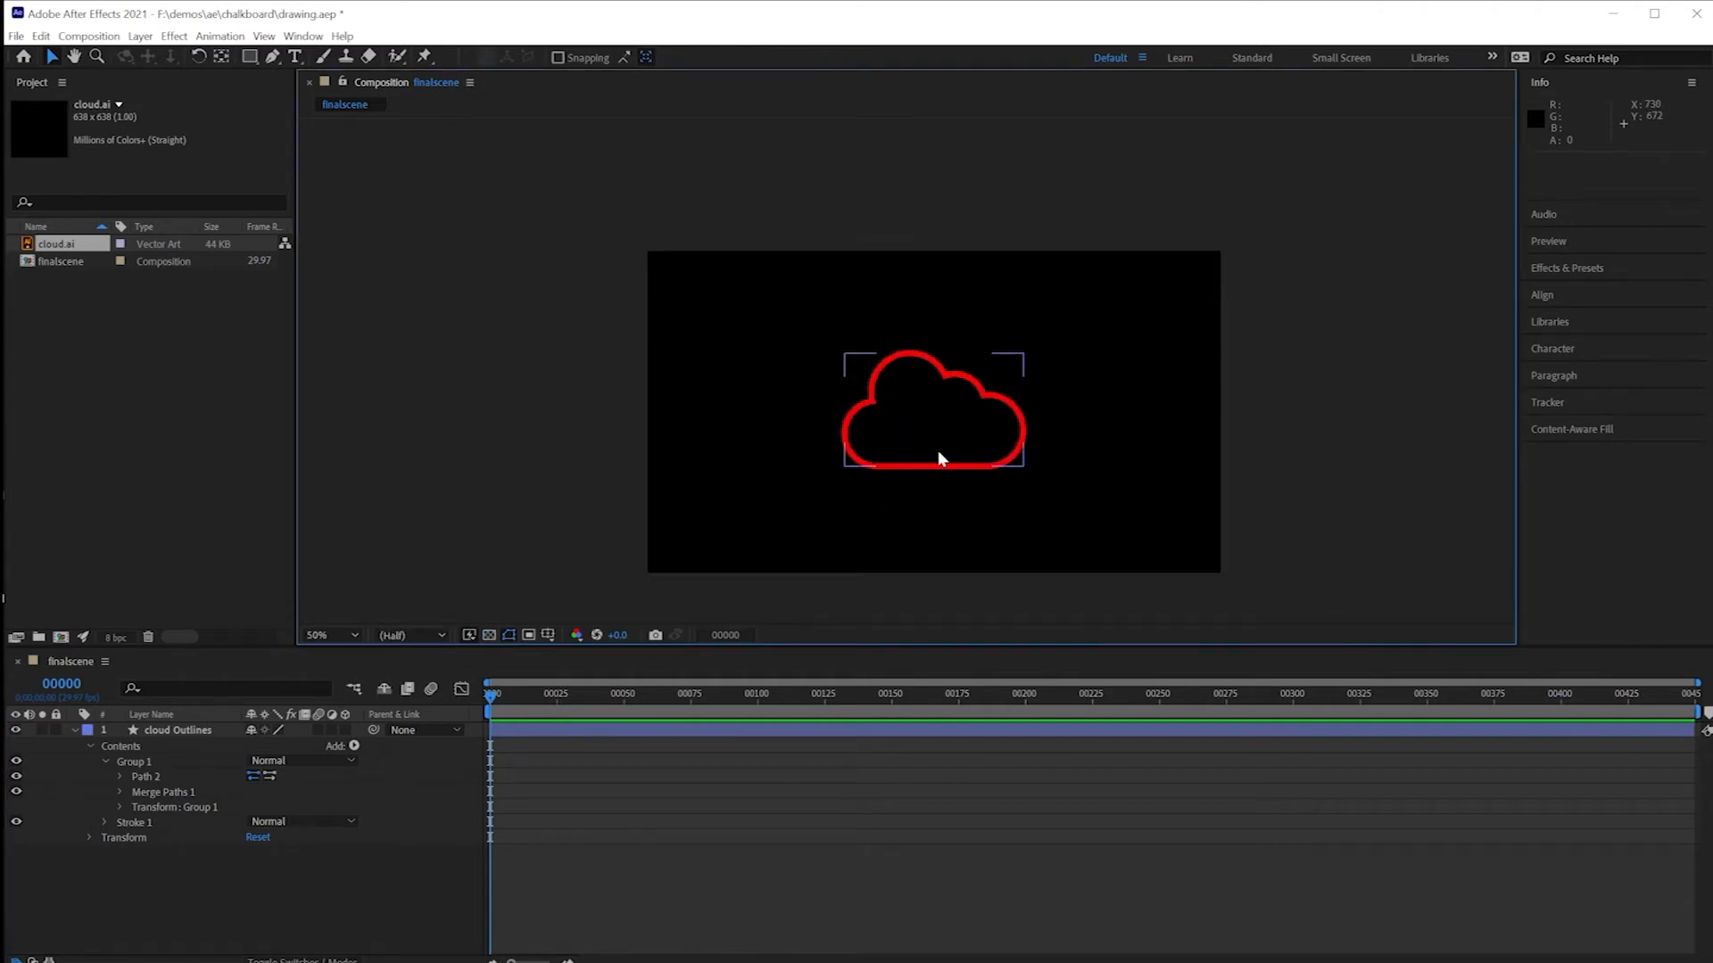
Step: Expand the cloud's Stroke 1 and change its color to white, FFFFFF
{"action": "left_click", "coordinate": [107, 820]}
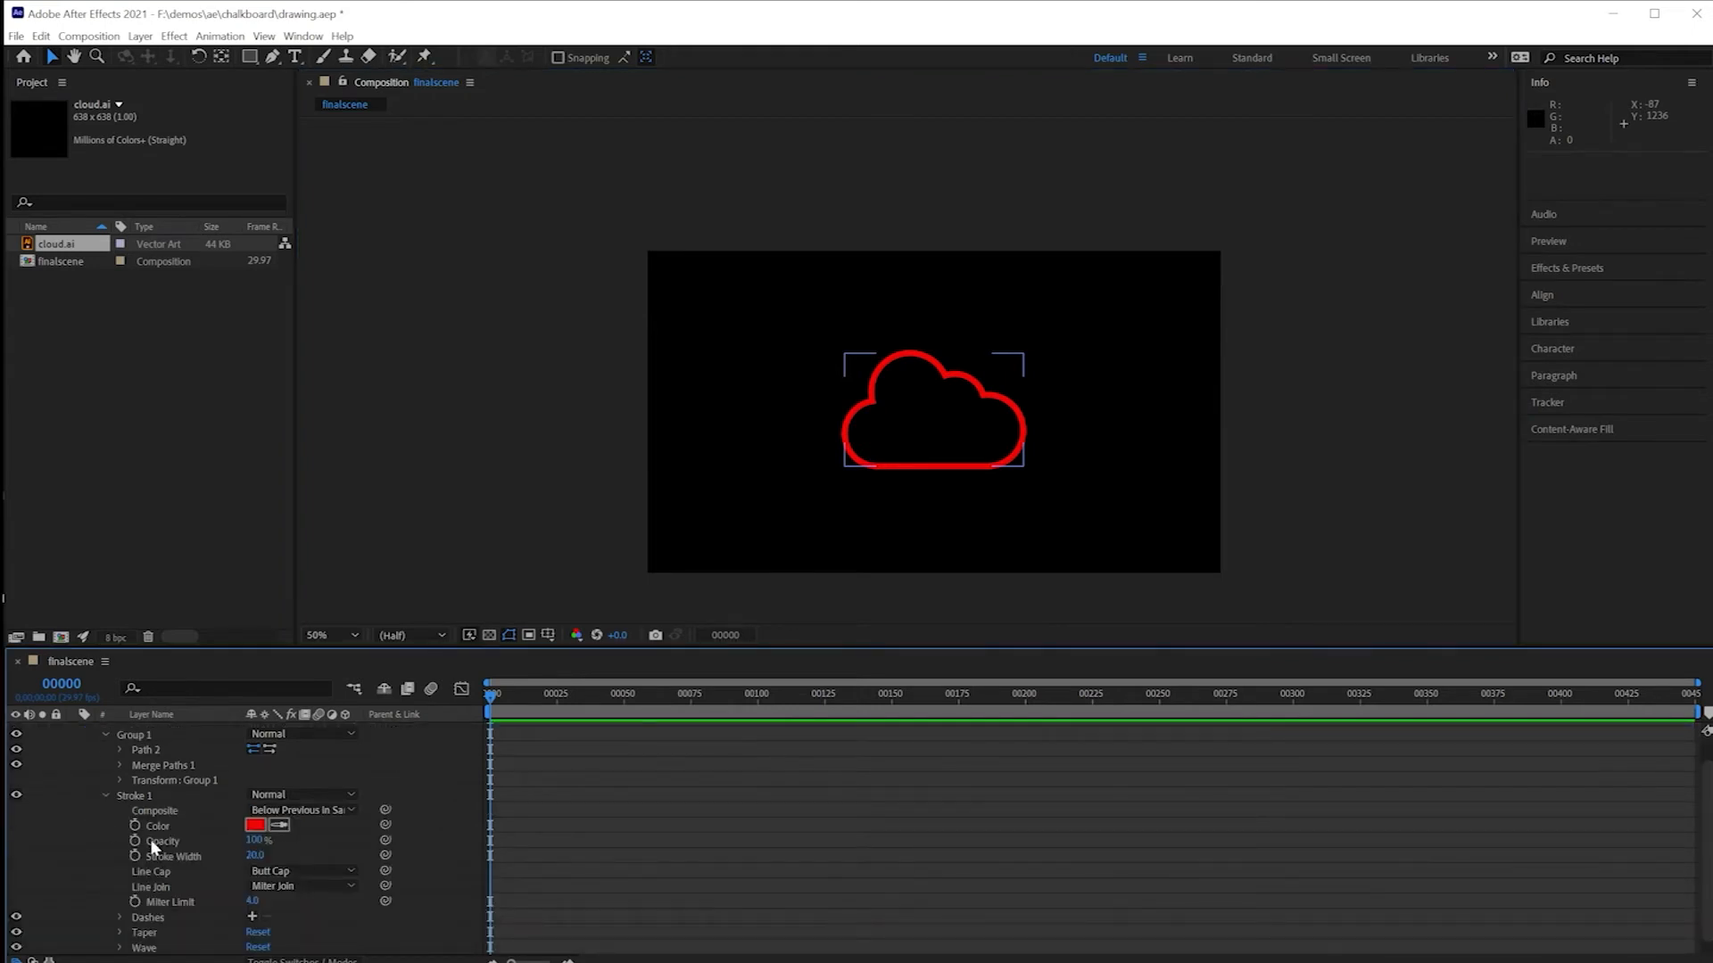
{"action": "left_click", "coordinate": [256, 825]}
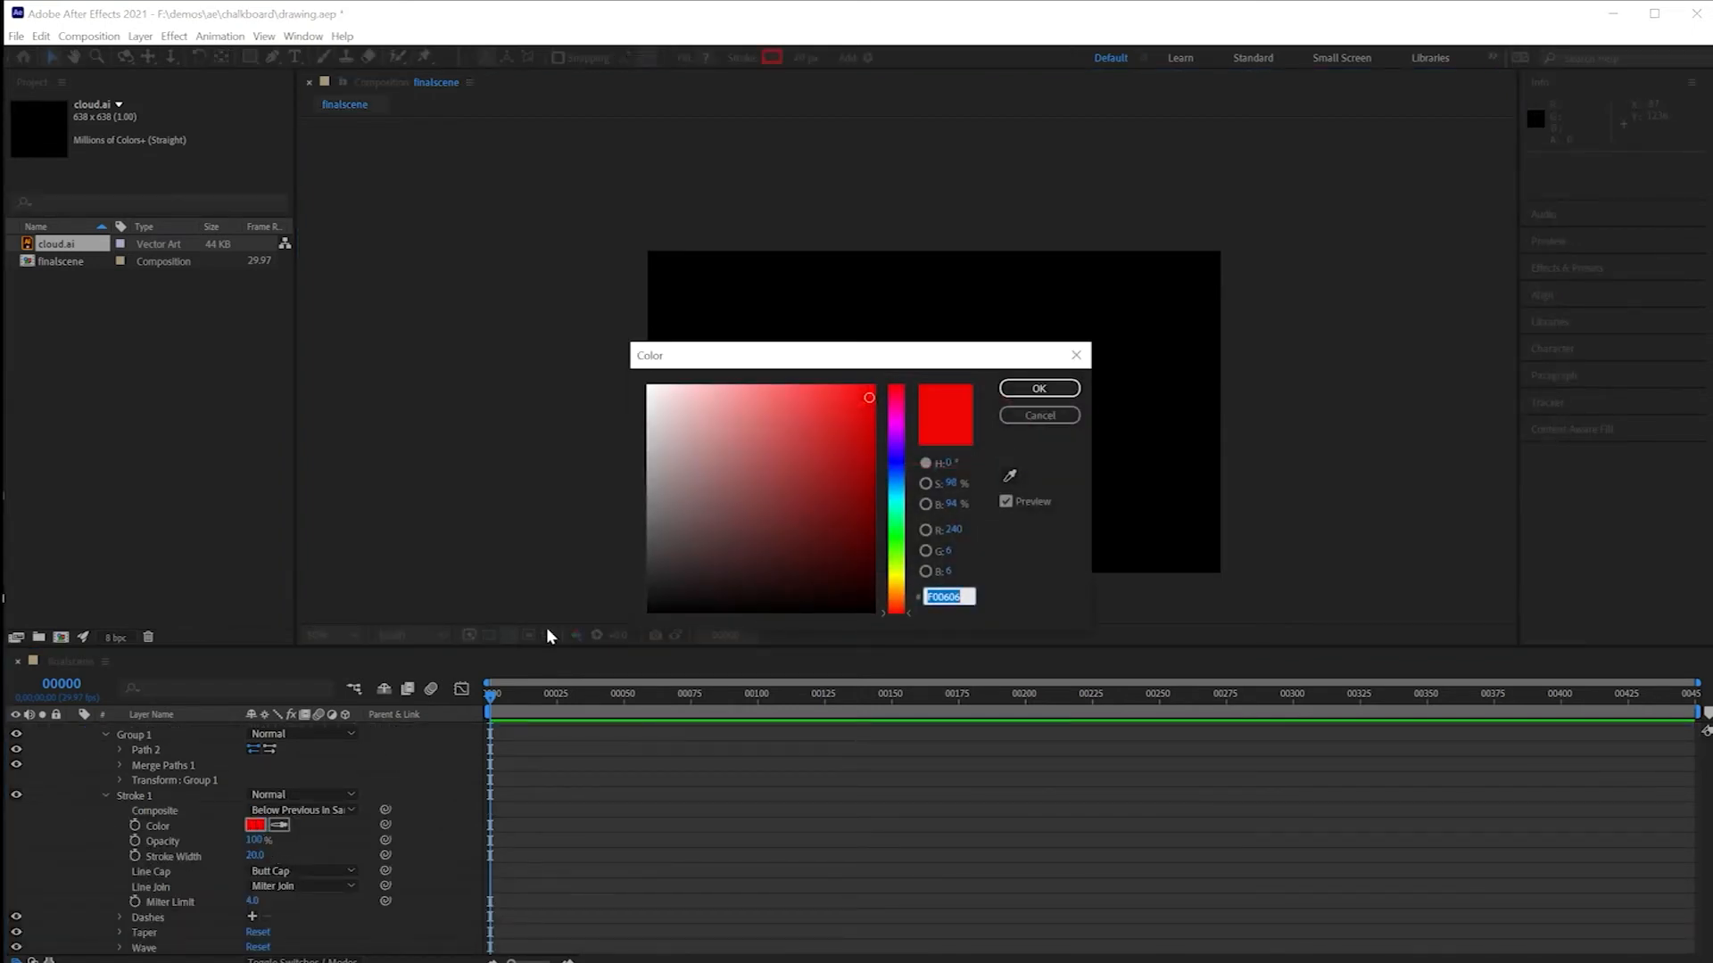
{"action": "left_click_drag", "start_coordinate": [870, 433], "coordinate": [574, 347]}
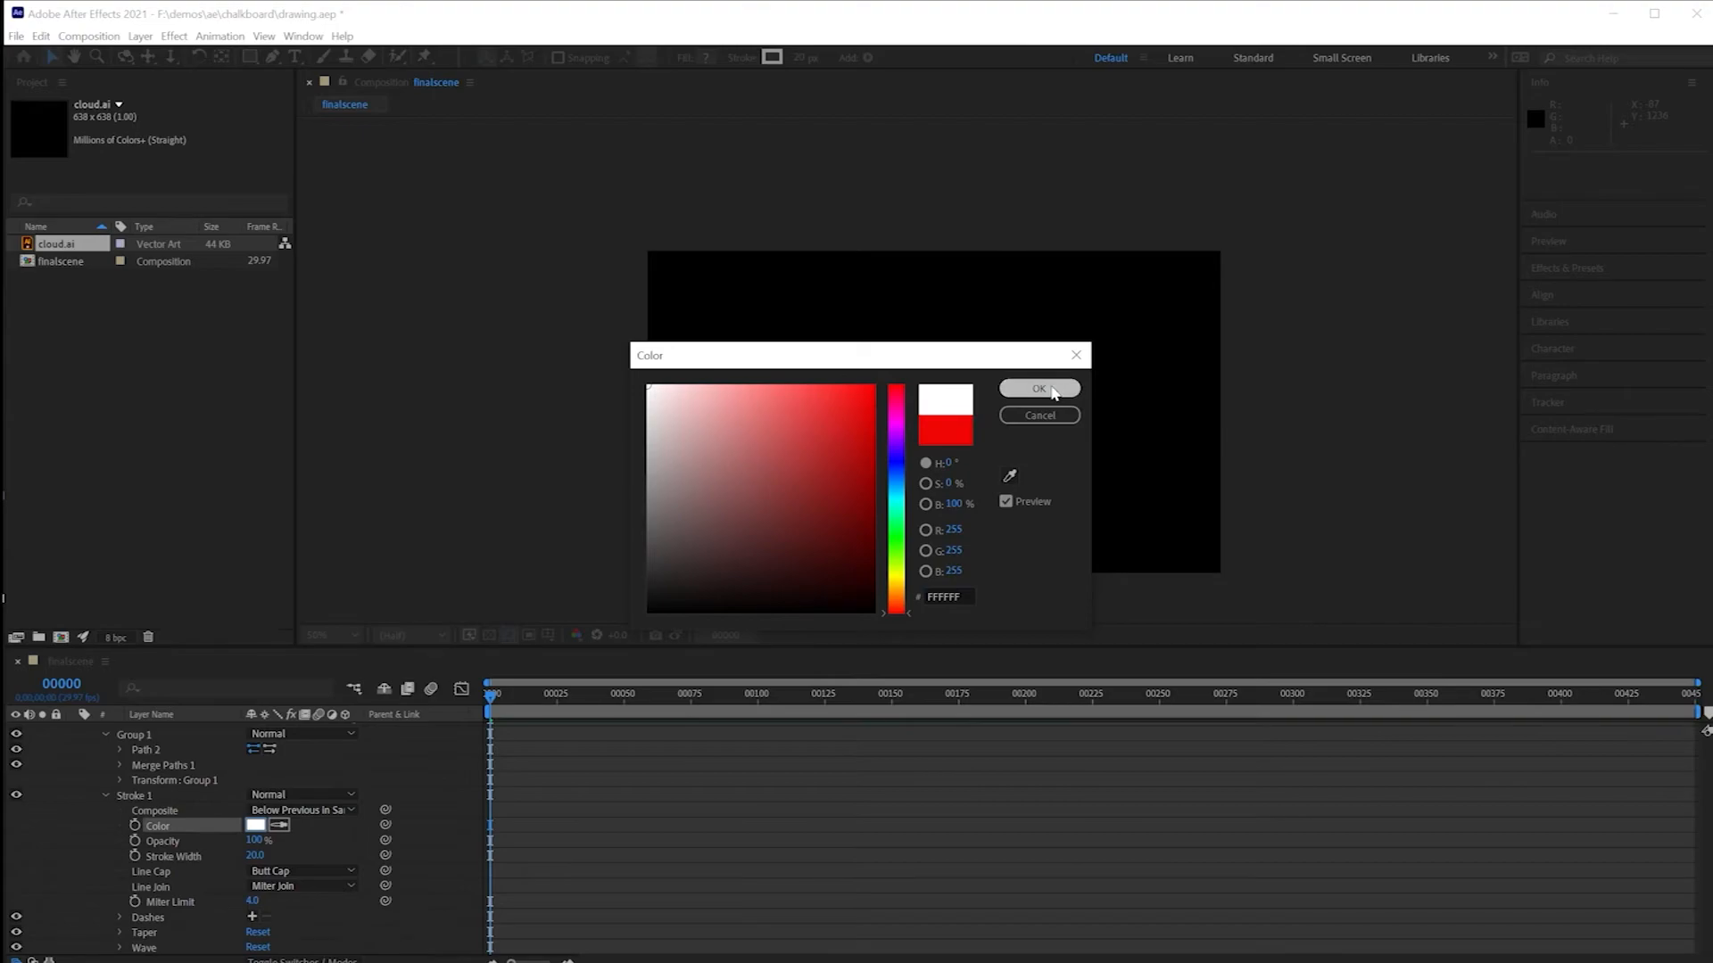
{"action": "left_click", "coordinate": [1039, 389]}
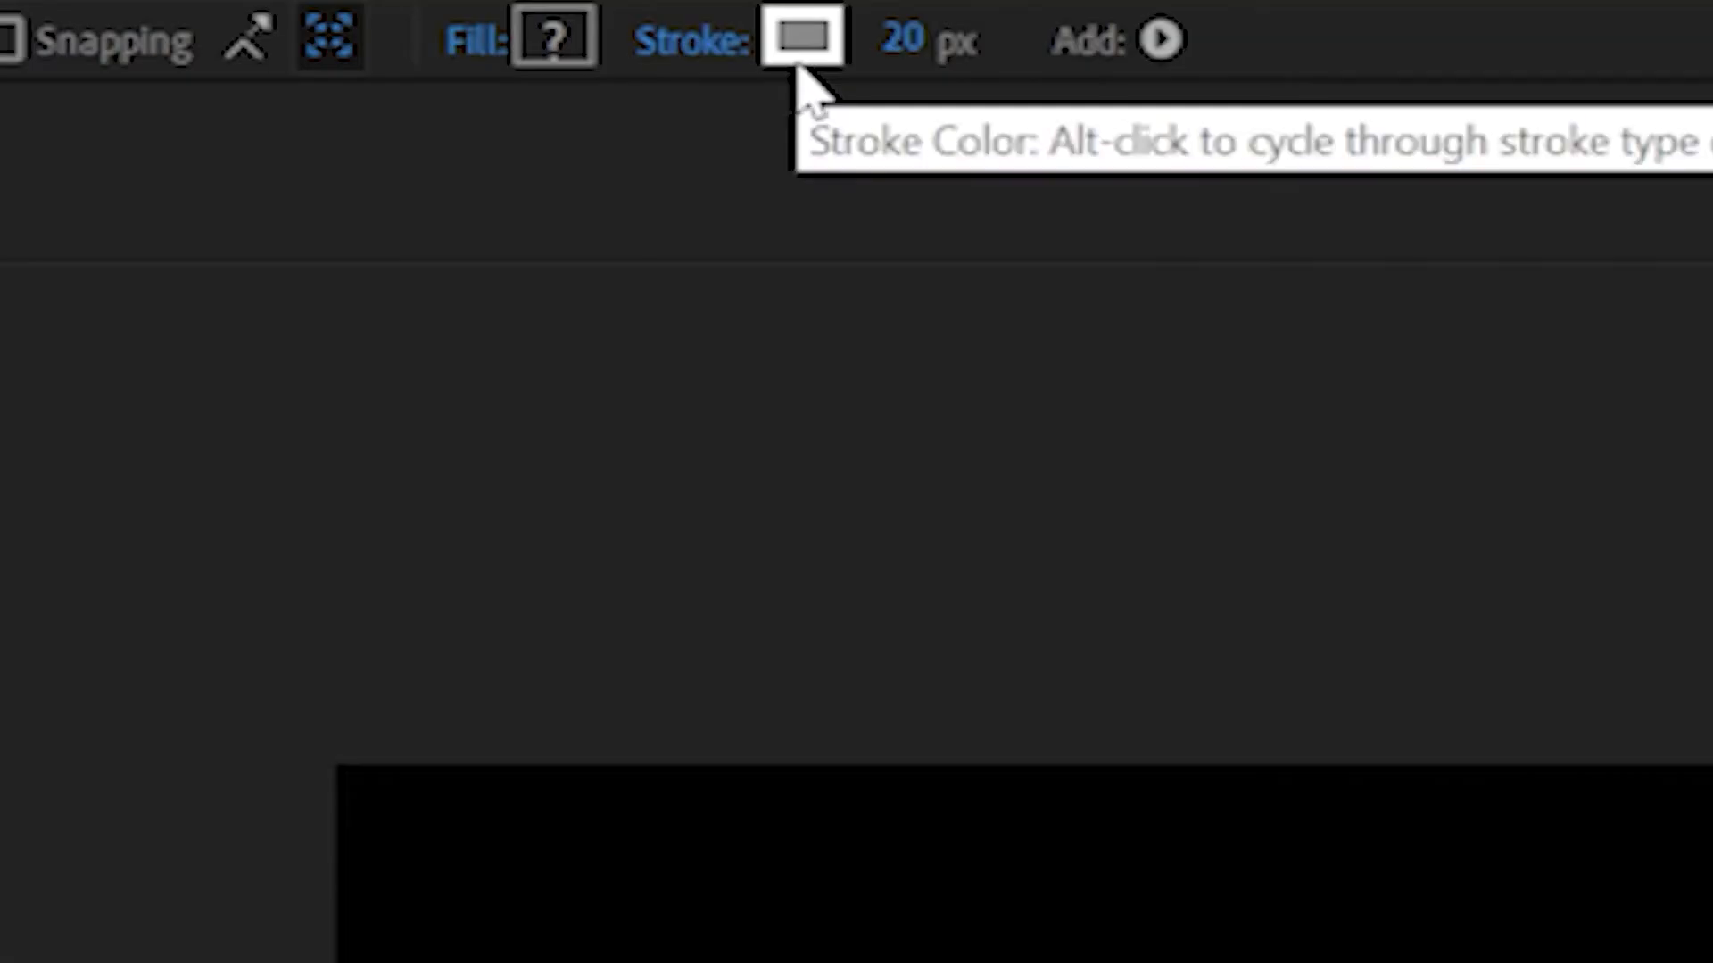
{"action": "left_click", "coordinate": [799, 63]}
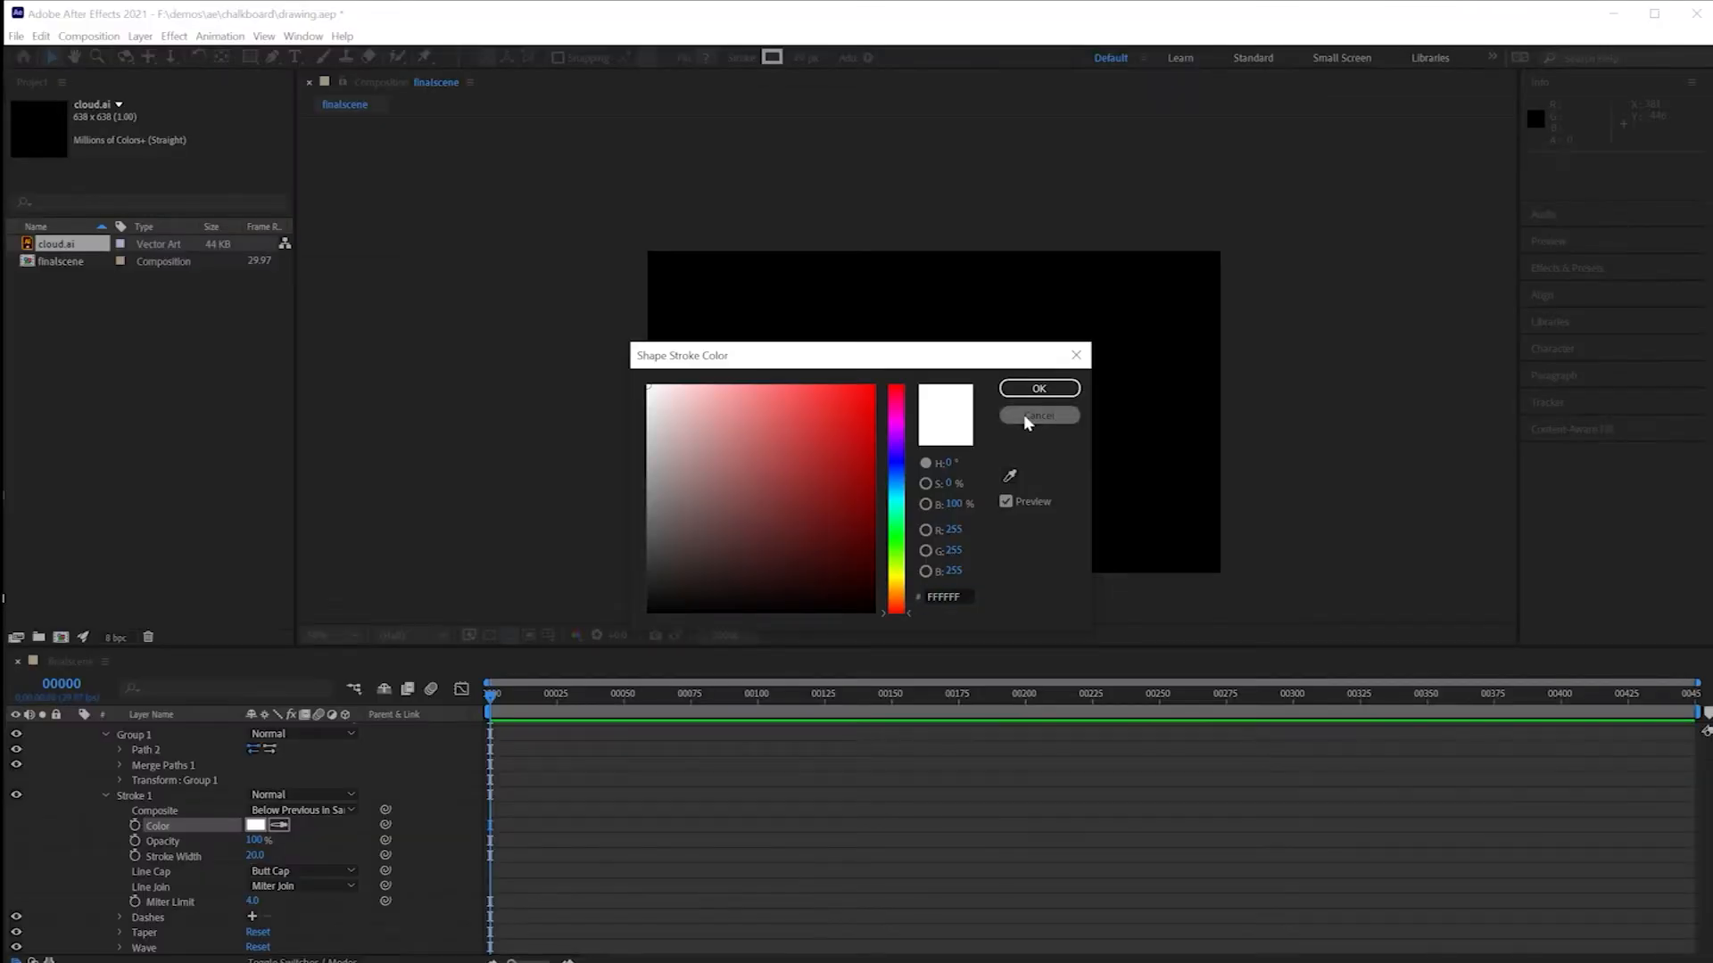
{"action": "left_click", "coordinate": [1026, 416]}
{"action": "mouse_move", "coordinate": [496, 698]}
{"action": "left_mouse_down"}
{"action": "mouse_move", "coordinate": [575, 698]}
{"action": "mouse_move", "coordinate": [487, 699]}
{"action": "left_mouse_up"}
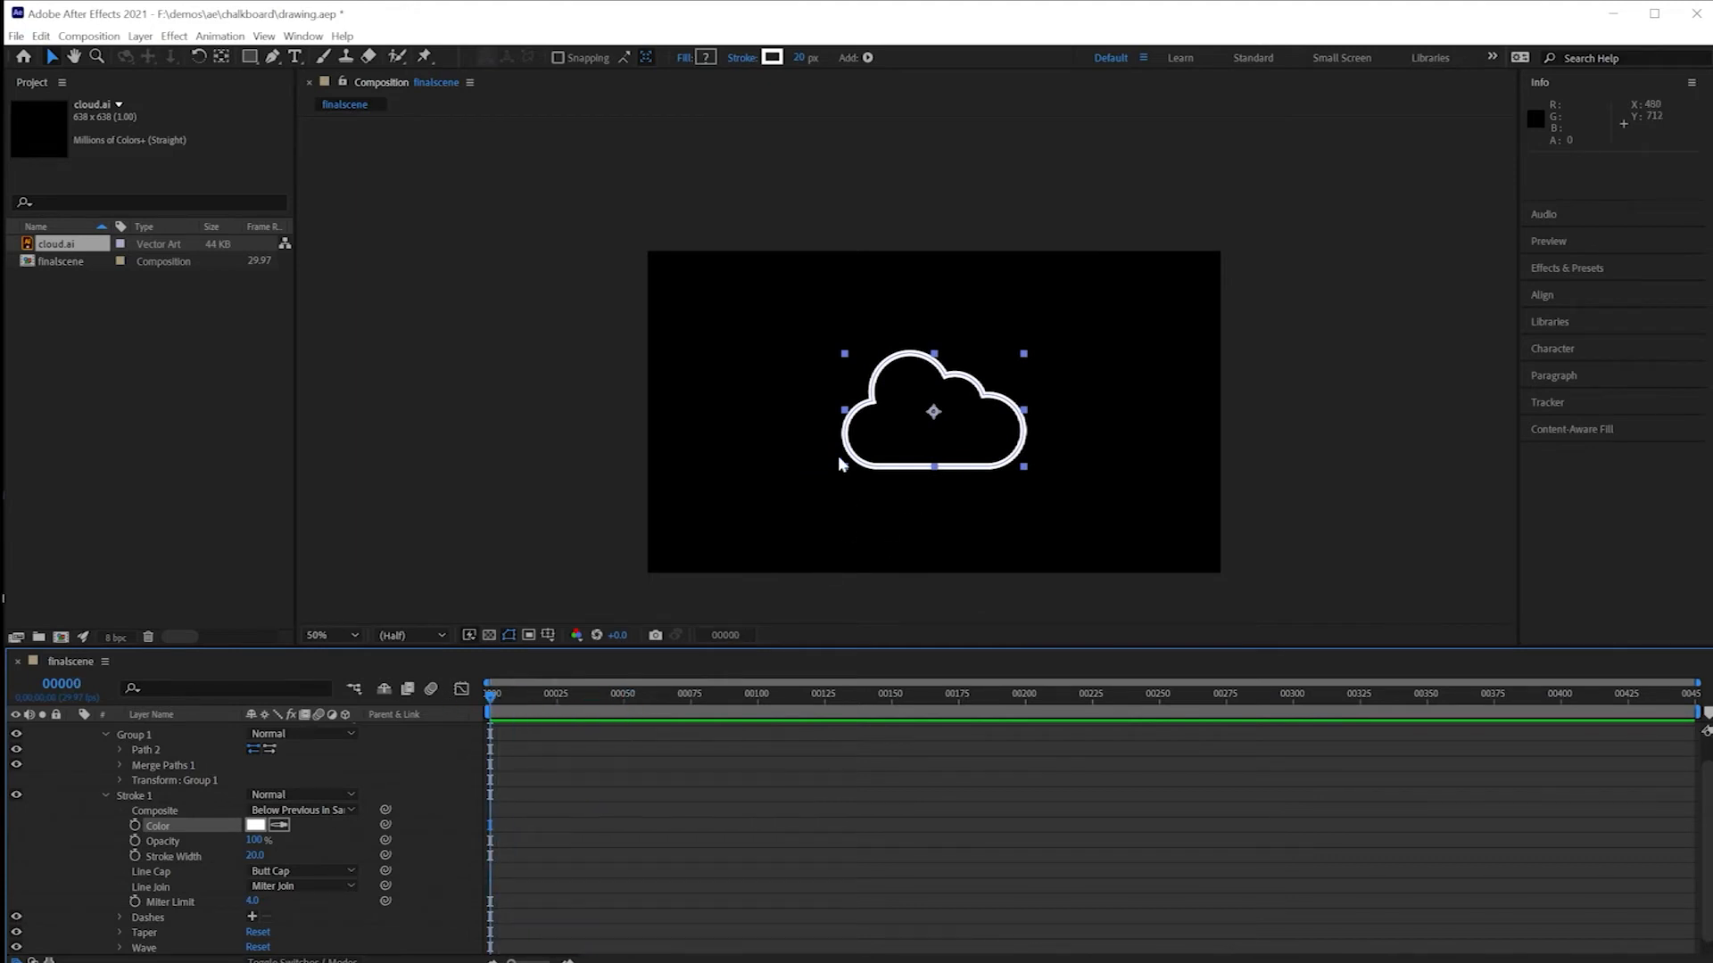
Step: Add Trim Paths to the cloud's Group 1 with Path 2 selected and expand the Trim Paths properties
{"action": "scroll", "coordinate": [264, 762], "scroll_direction": "up", "scroll_amount": 1}
{"action": "left_click", "coordinate": [144, 765]}
{"action": "left_click", "coordinate": [146, 776]}
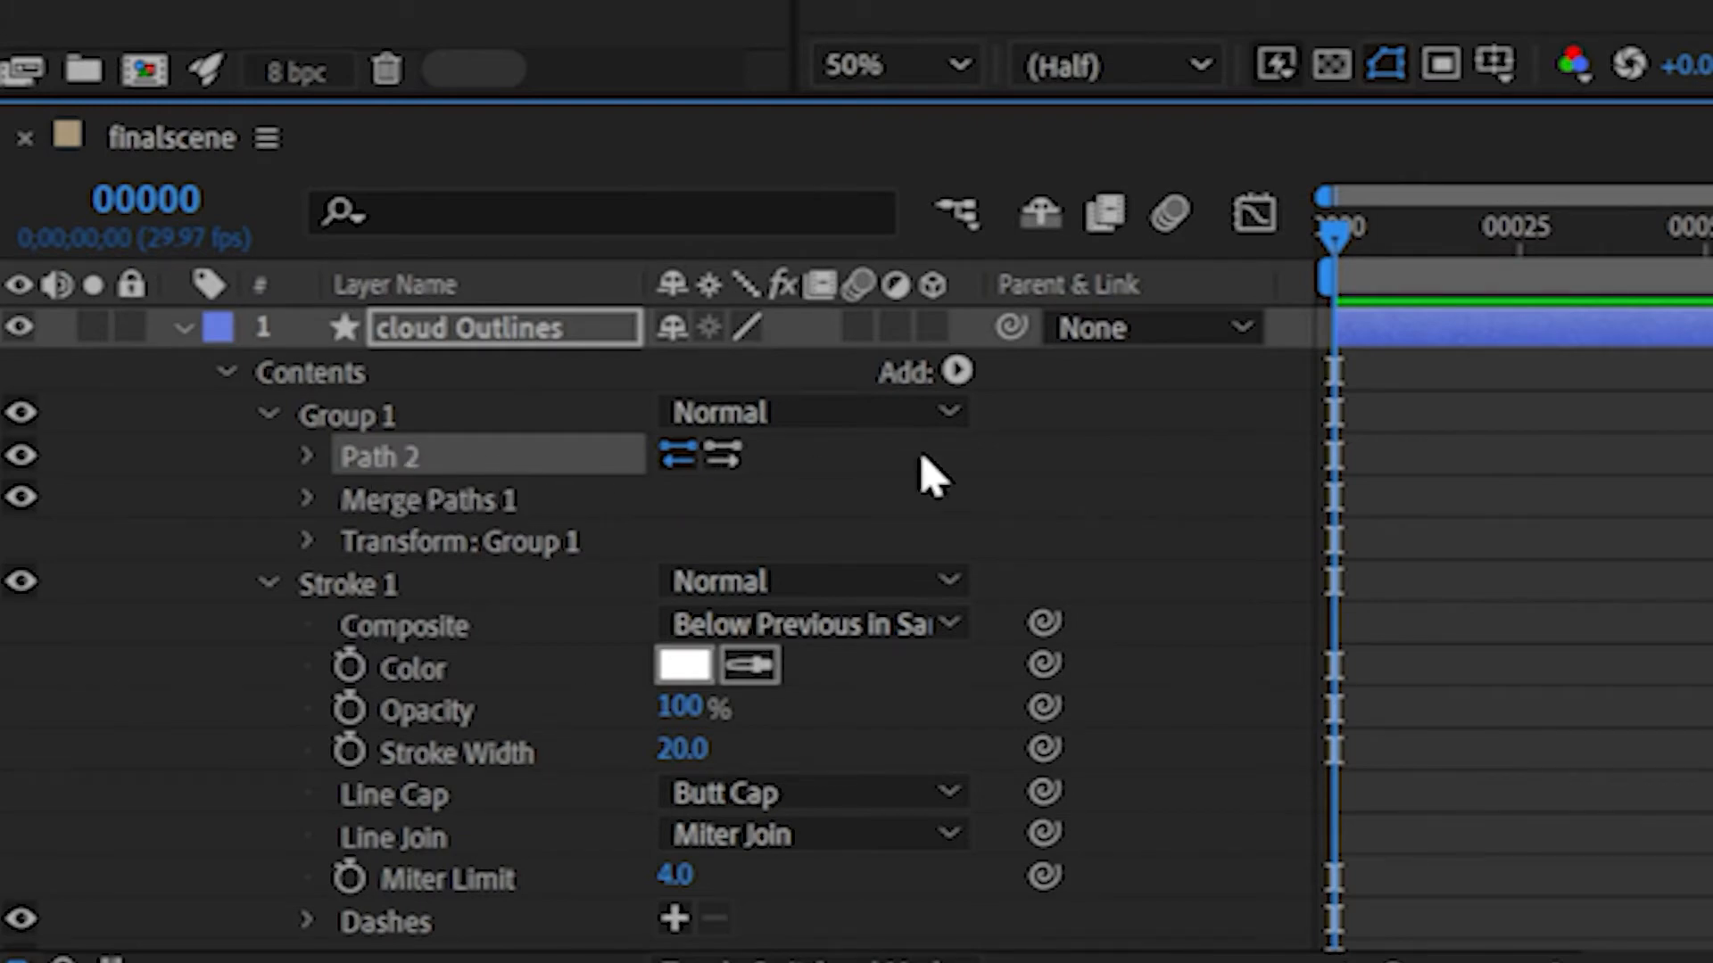
{"action": "left_click", "coordinate": [957, 372]}
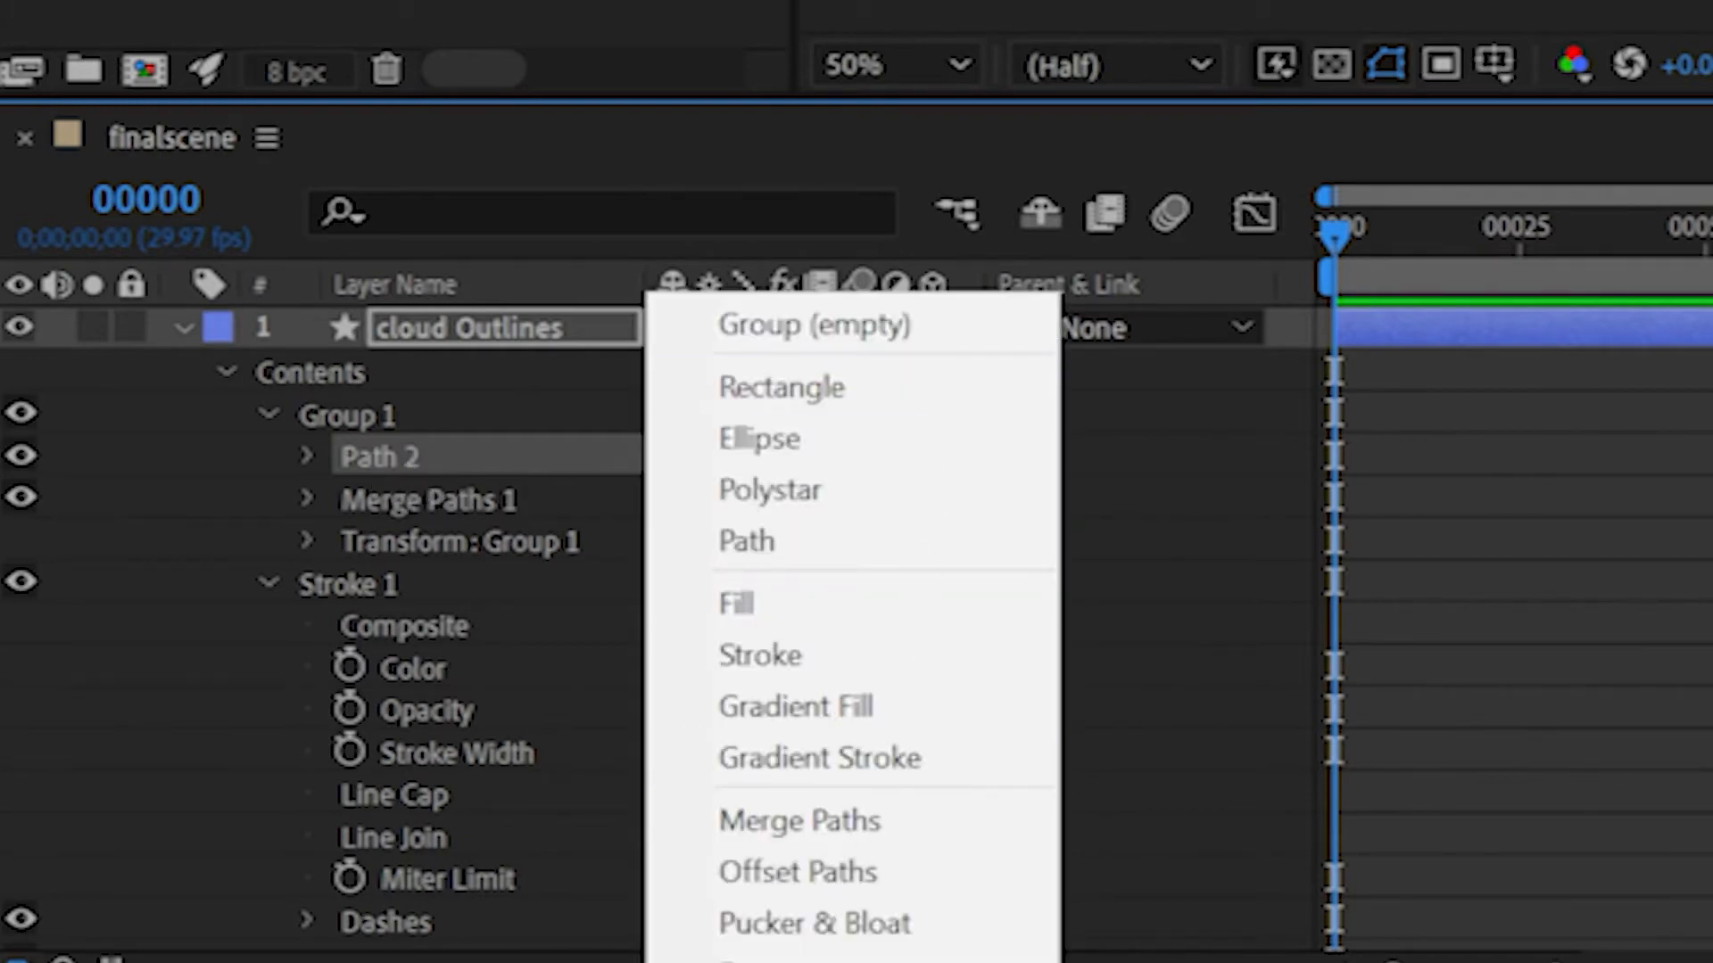
{"action": "left_click", "coordinate": [771, 962]}
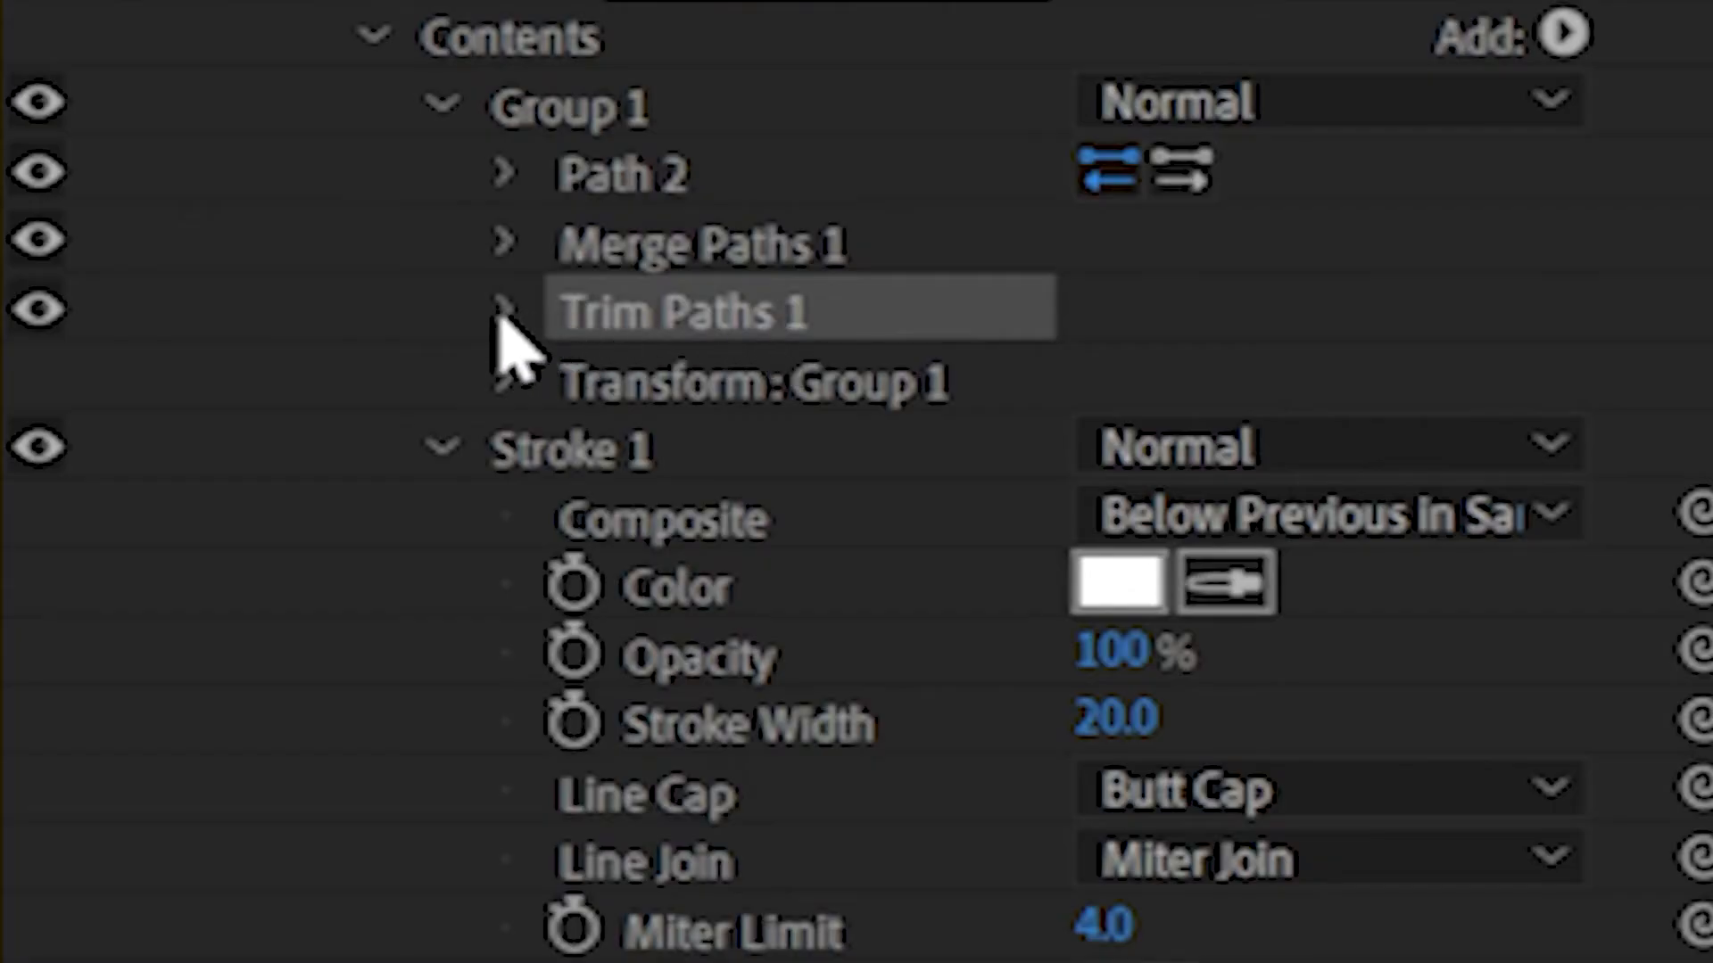
{"action": "left_click", "coordinate": [119, 808]}
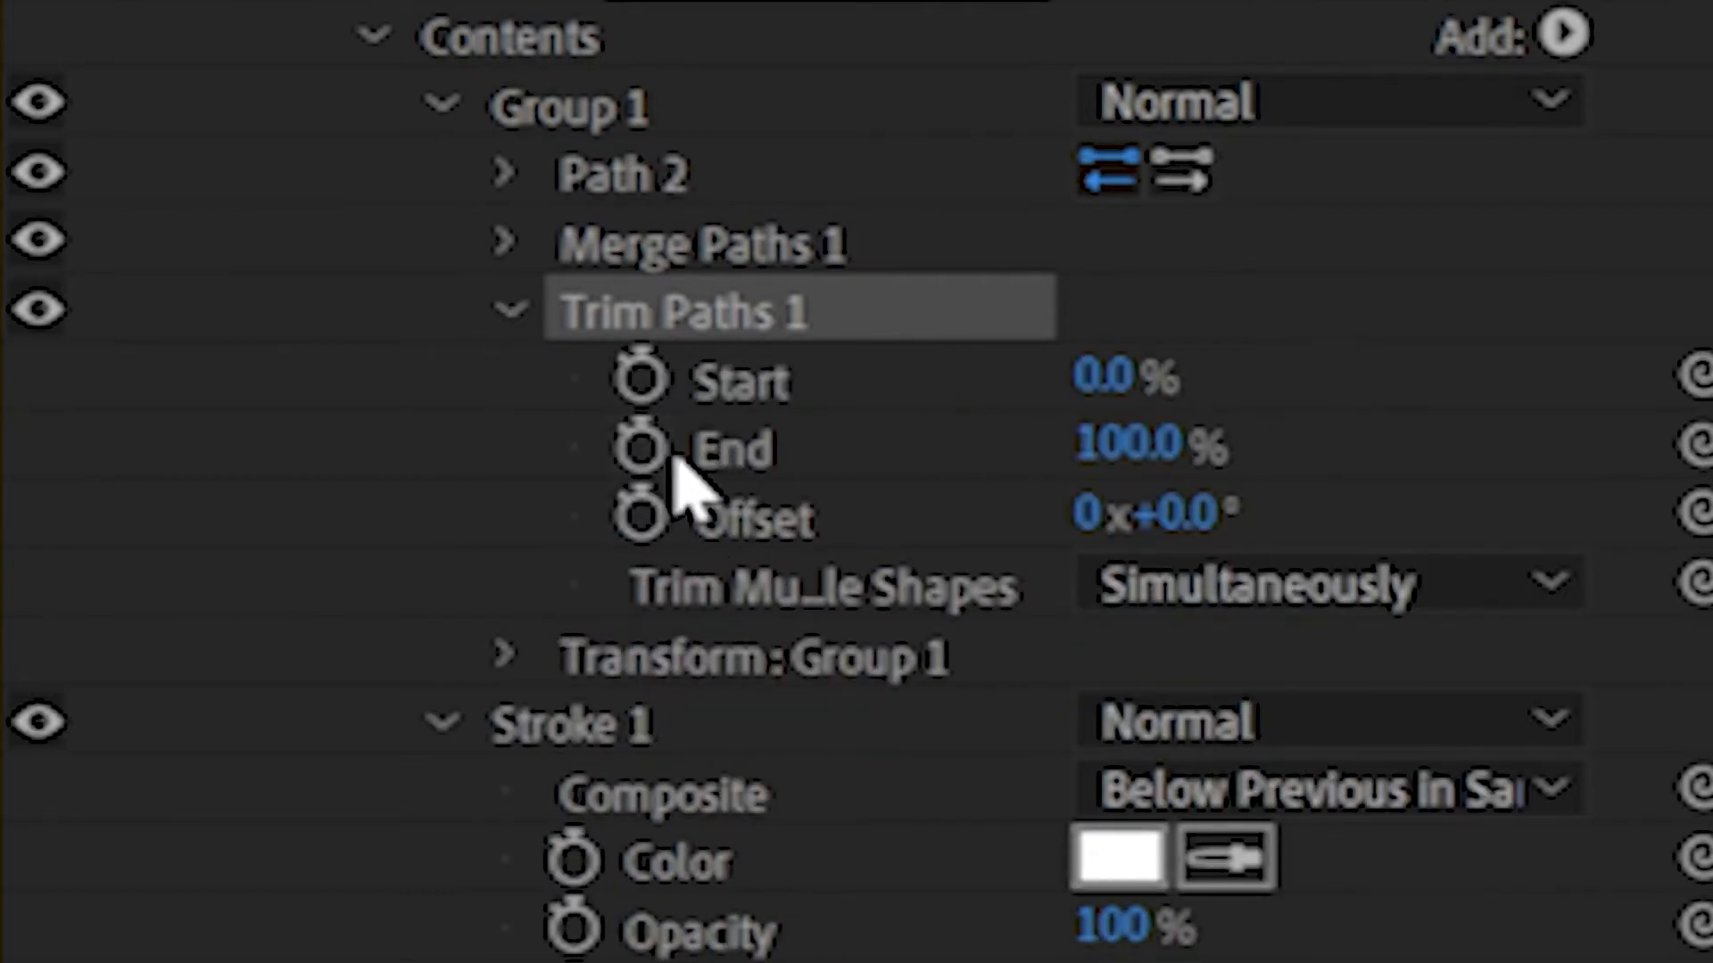
Step: Set the cloud's Trim Paths End to 0% and enable keyframing for it at frame 0
{"action": "left_click_drag", "start_coordinate": [1126, 442], "coordinate": [658, 449]}
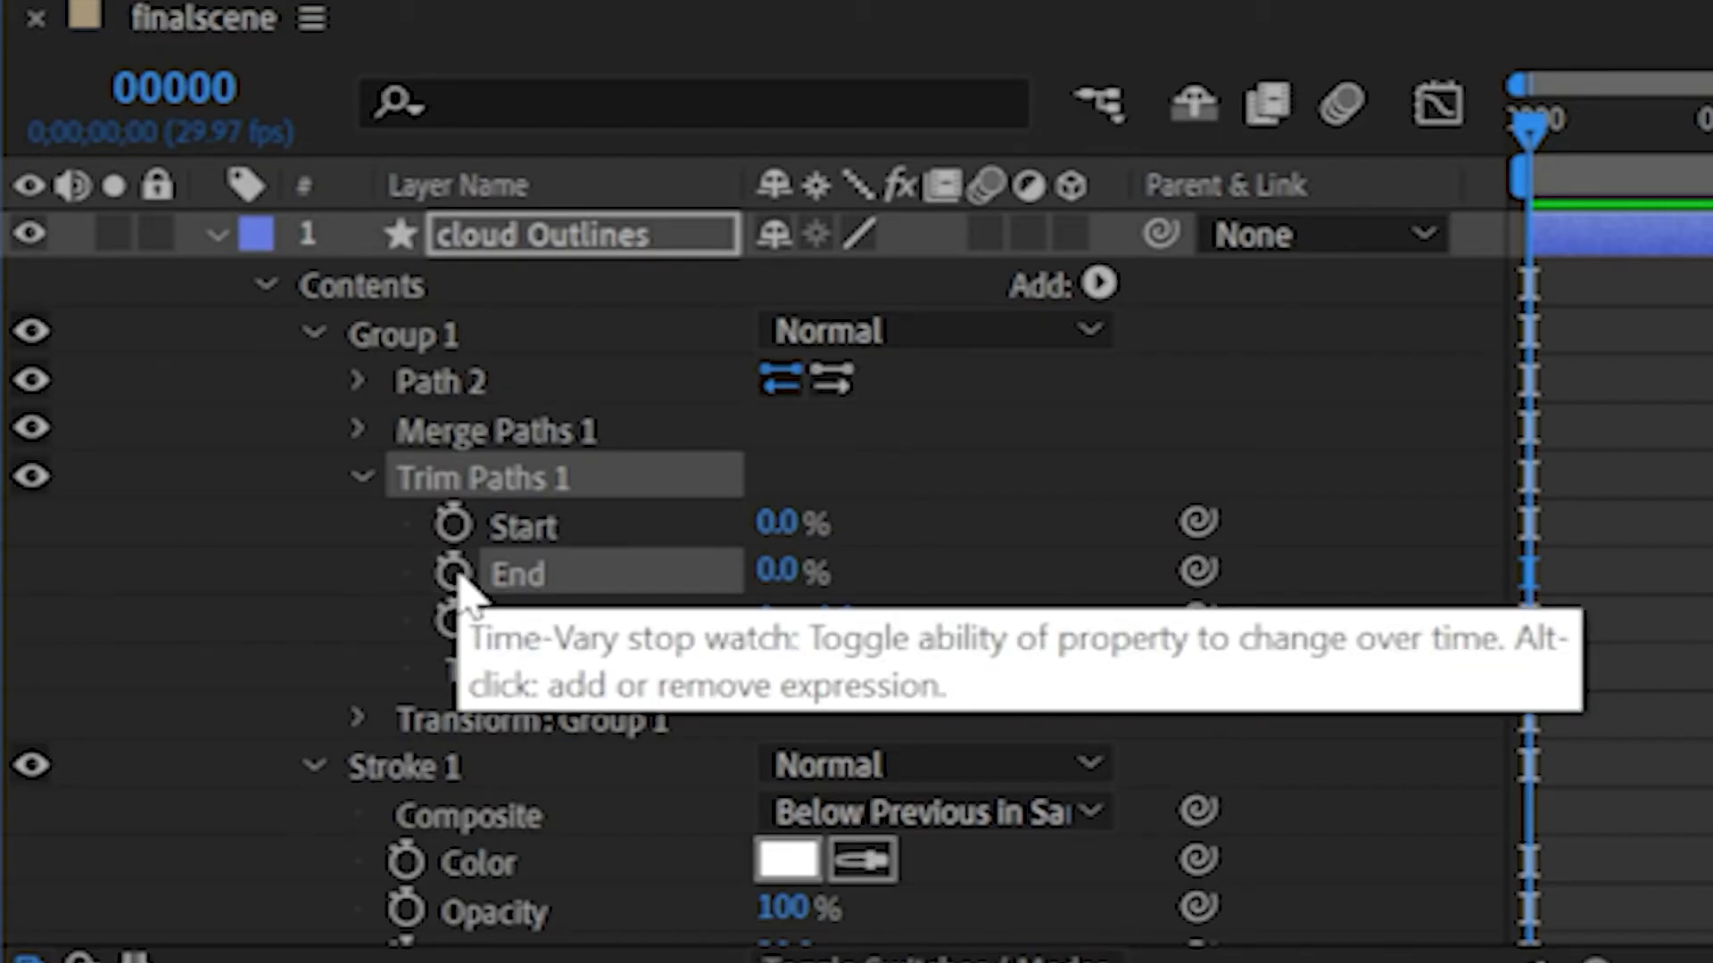
{"action": "left_click", "coordinate": [453, 573]}
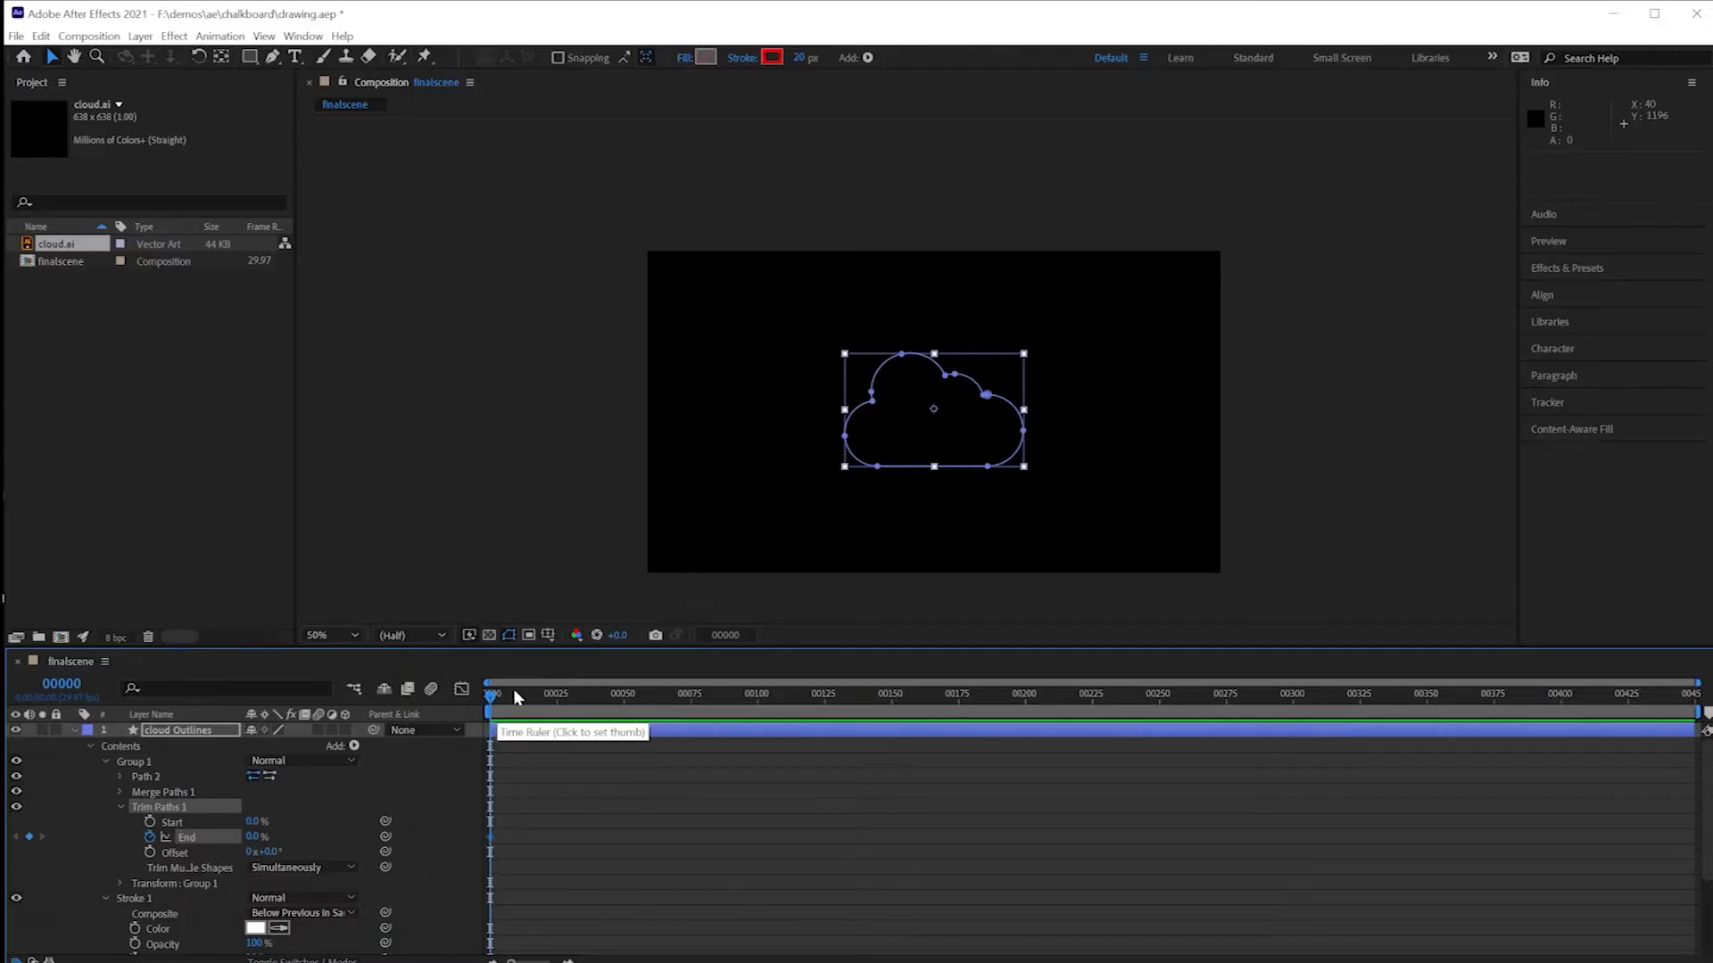
Step: Switch the timeline's current-time display to timecode and back to frame numbers
{"action": "left_click", "coordinate": [62, 684]}
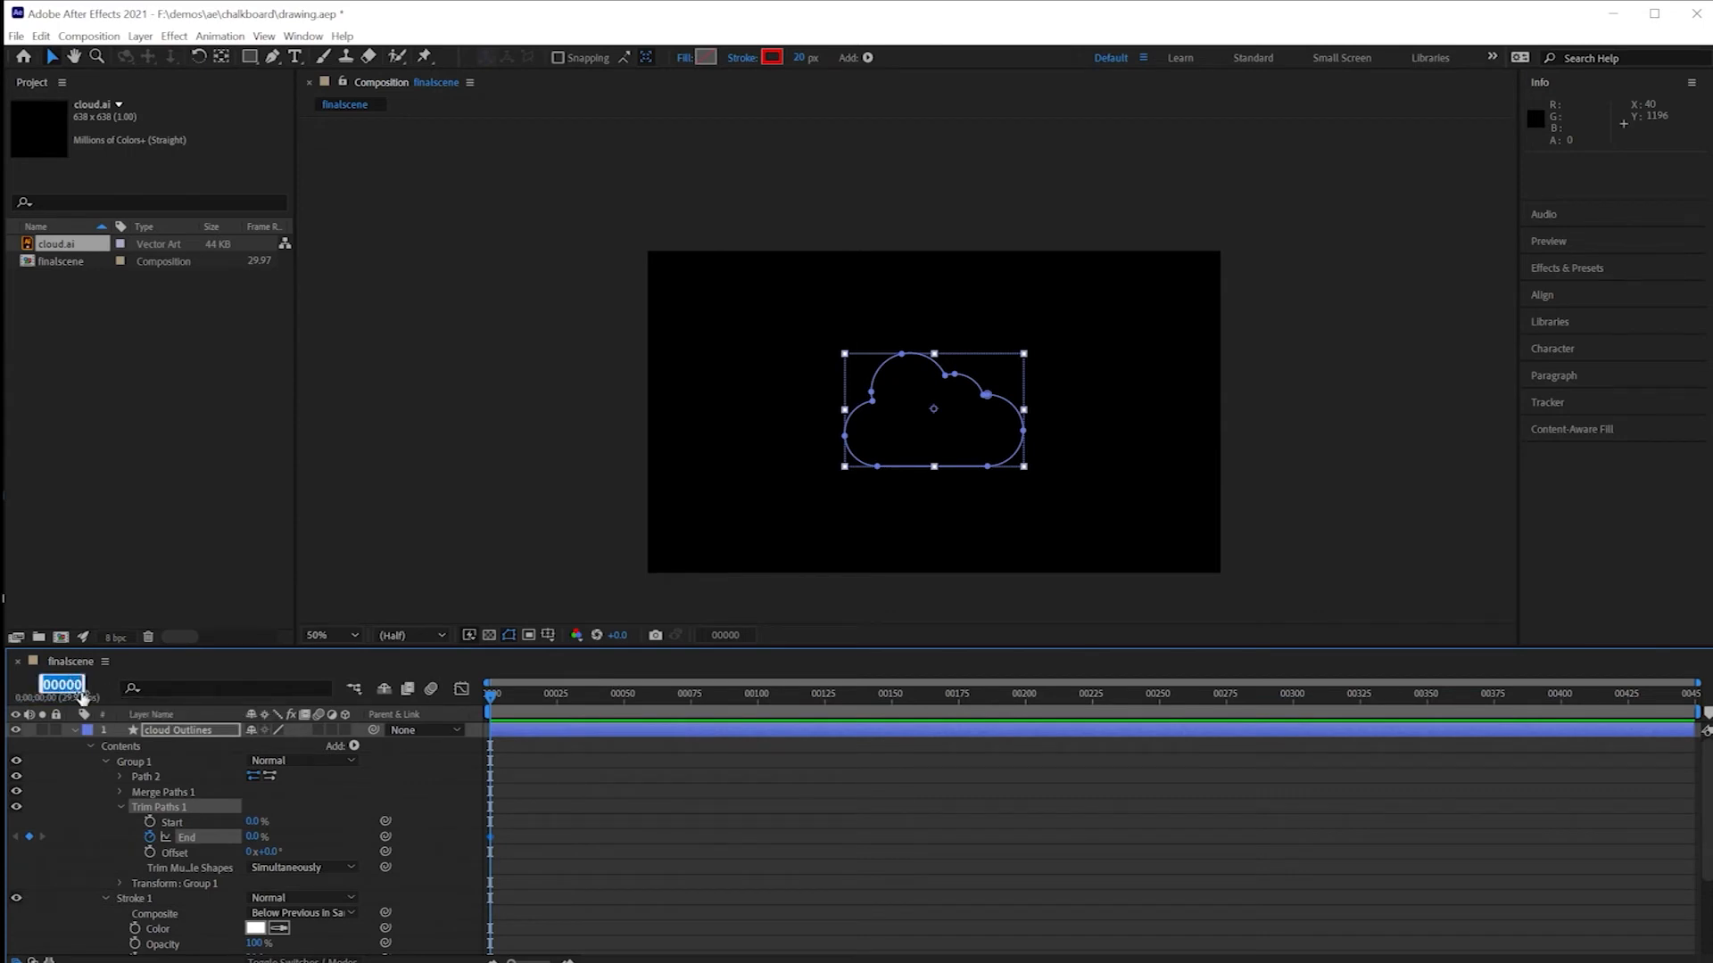
{"action": "left_click", "coordinate": [98, 684]}
{"action": "left_click", "coordinate": [93, 684]}
{"action": "left_click", "coordinate": [550, 822]}
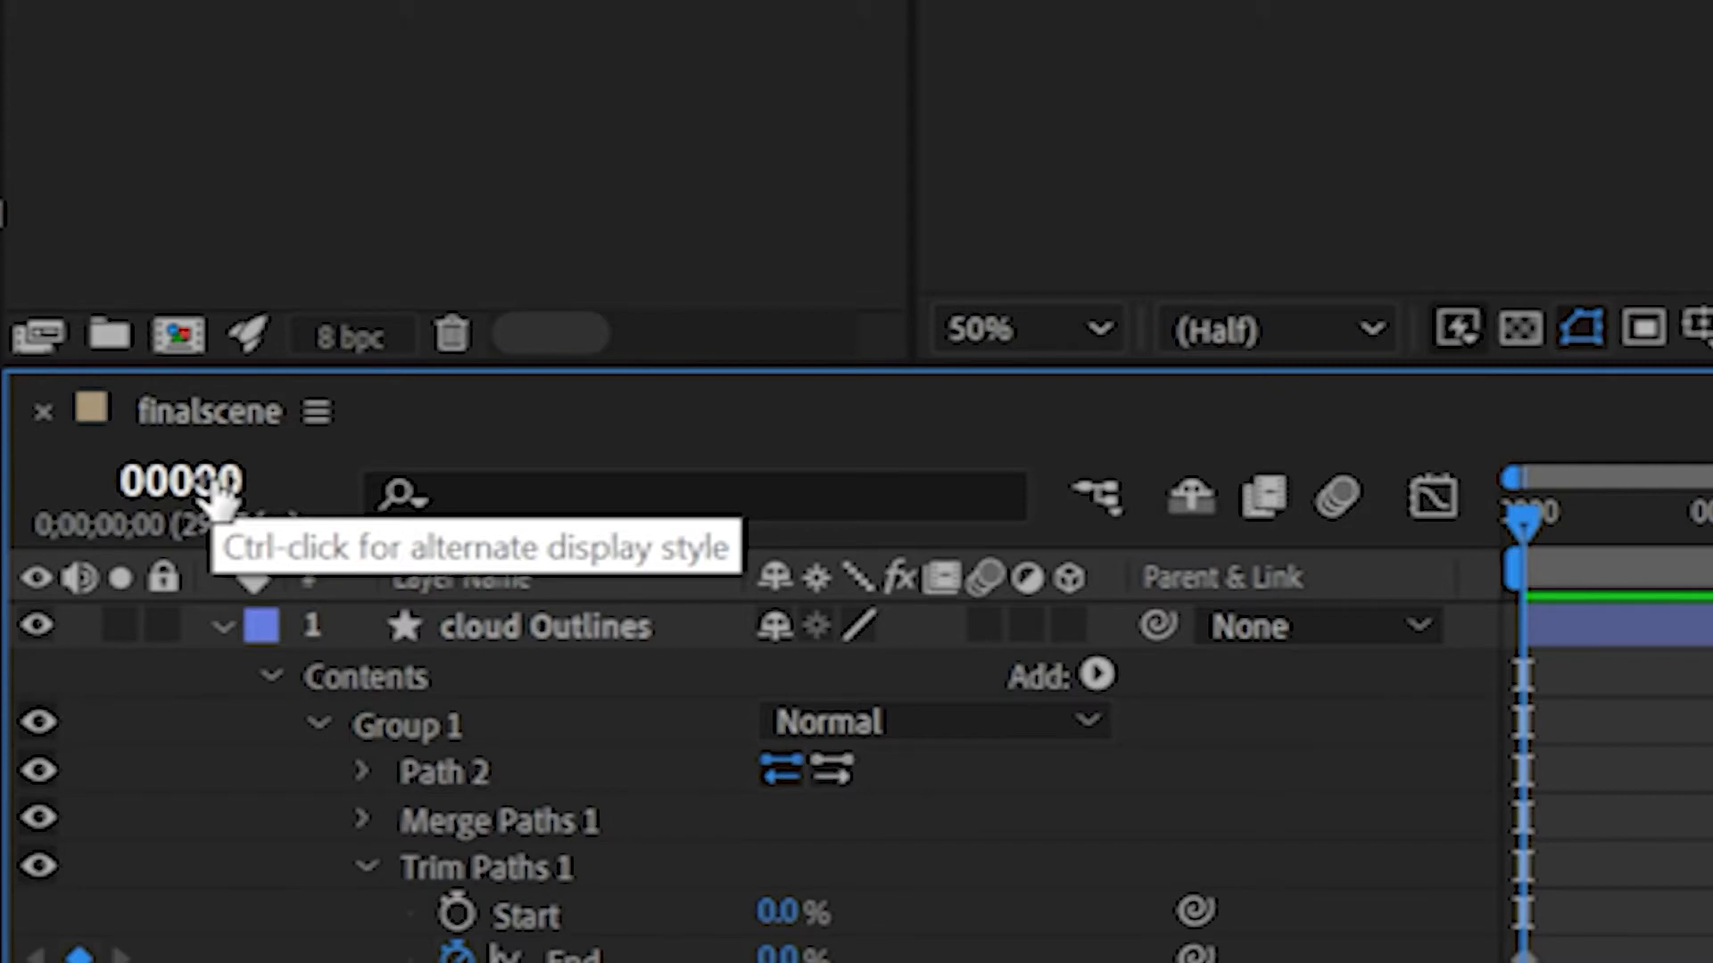
{"action": "left_click", "coordinate": [219, 499], "text": "ctrl"}
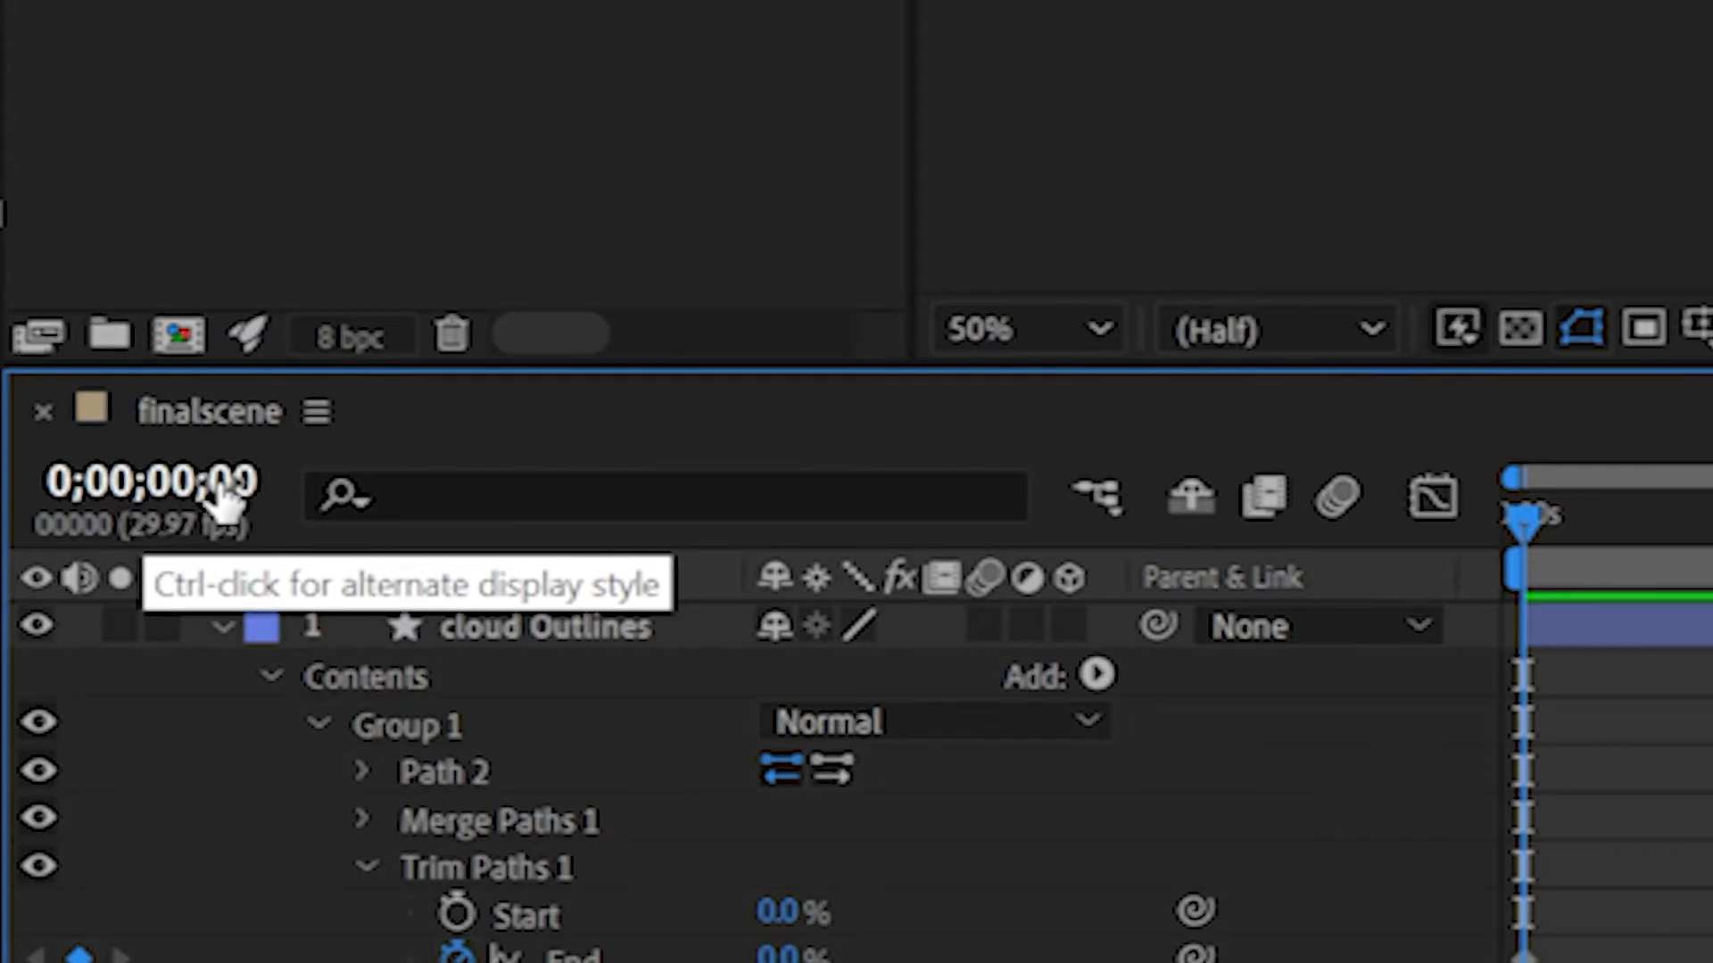
{"action": "left_click", "coordinate": [225, 492], "text": "ctrl"}
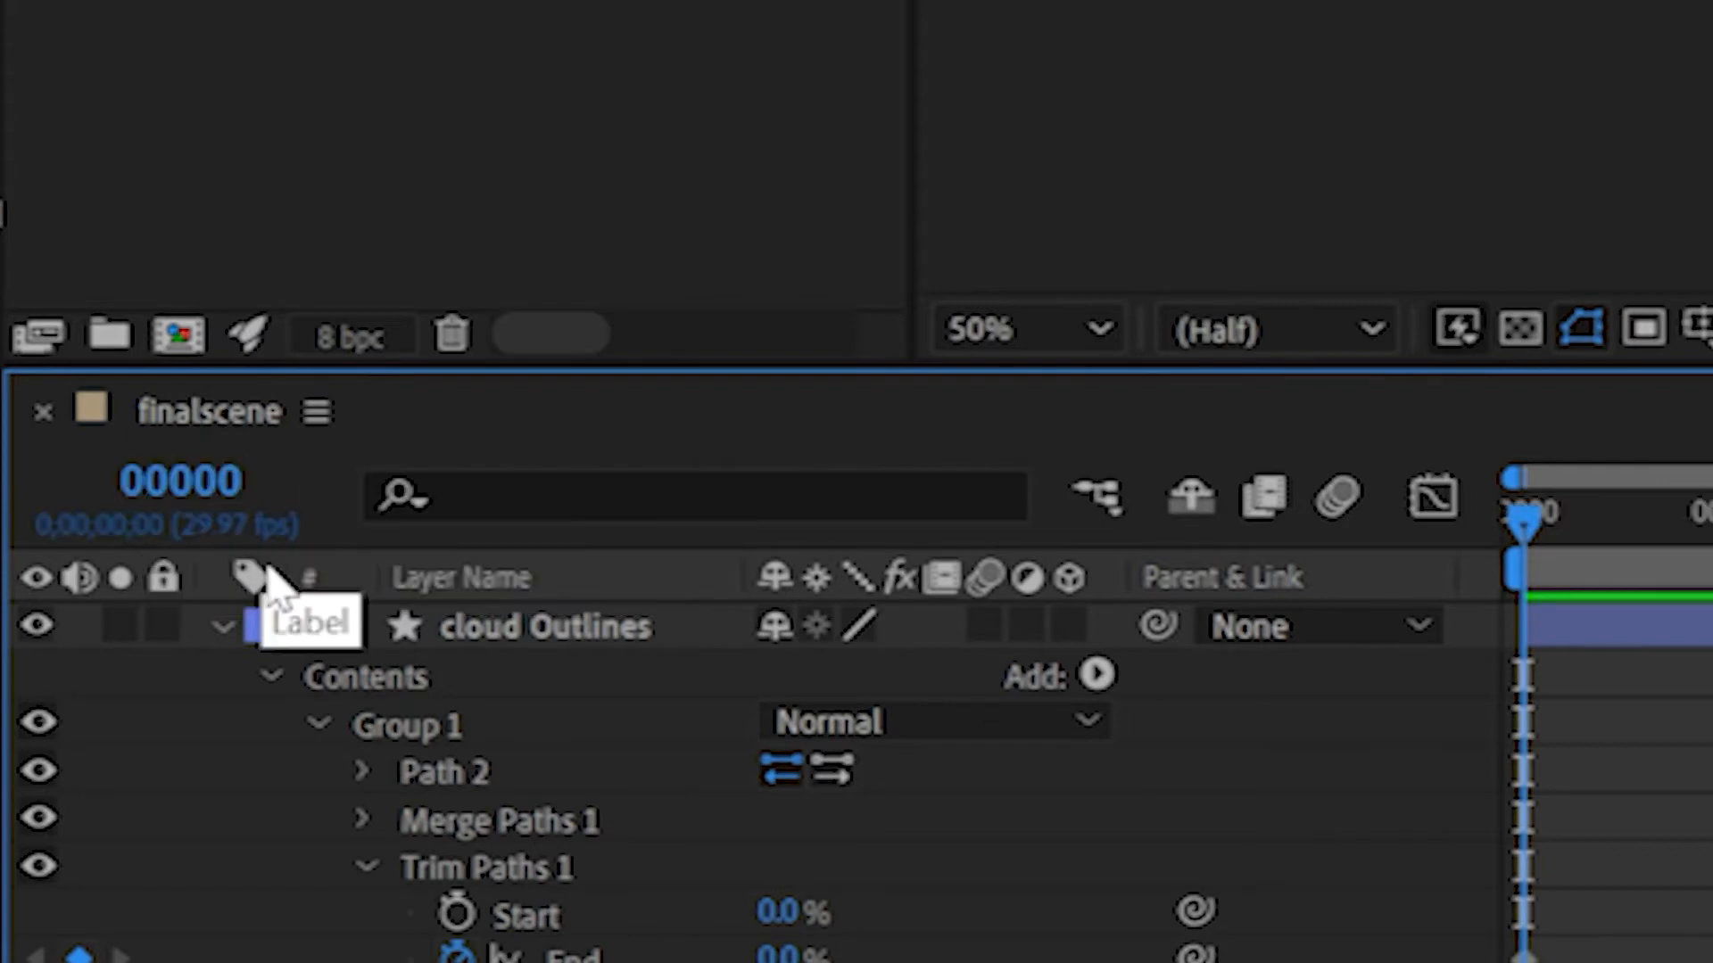
Step: Go to frame 30 and set the cloud's Trim Paths End to 100% as a second keyframe
{"action": "left_click", "coordinate": [229, 485]}
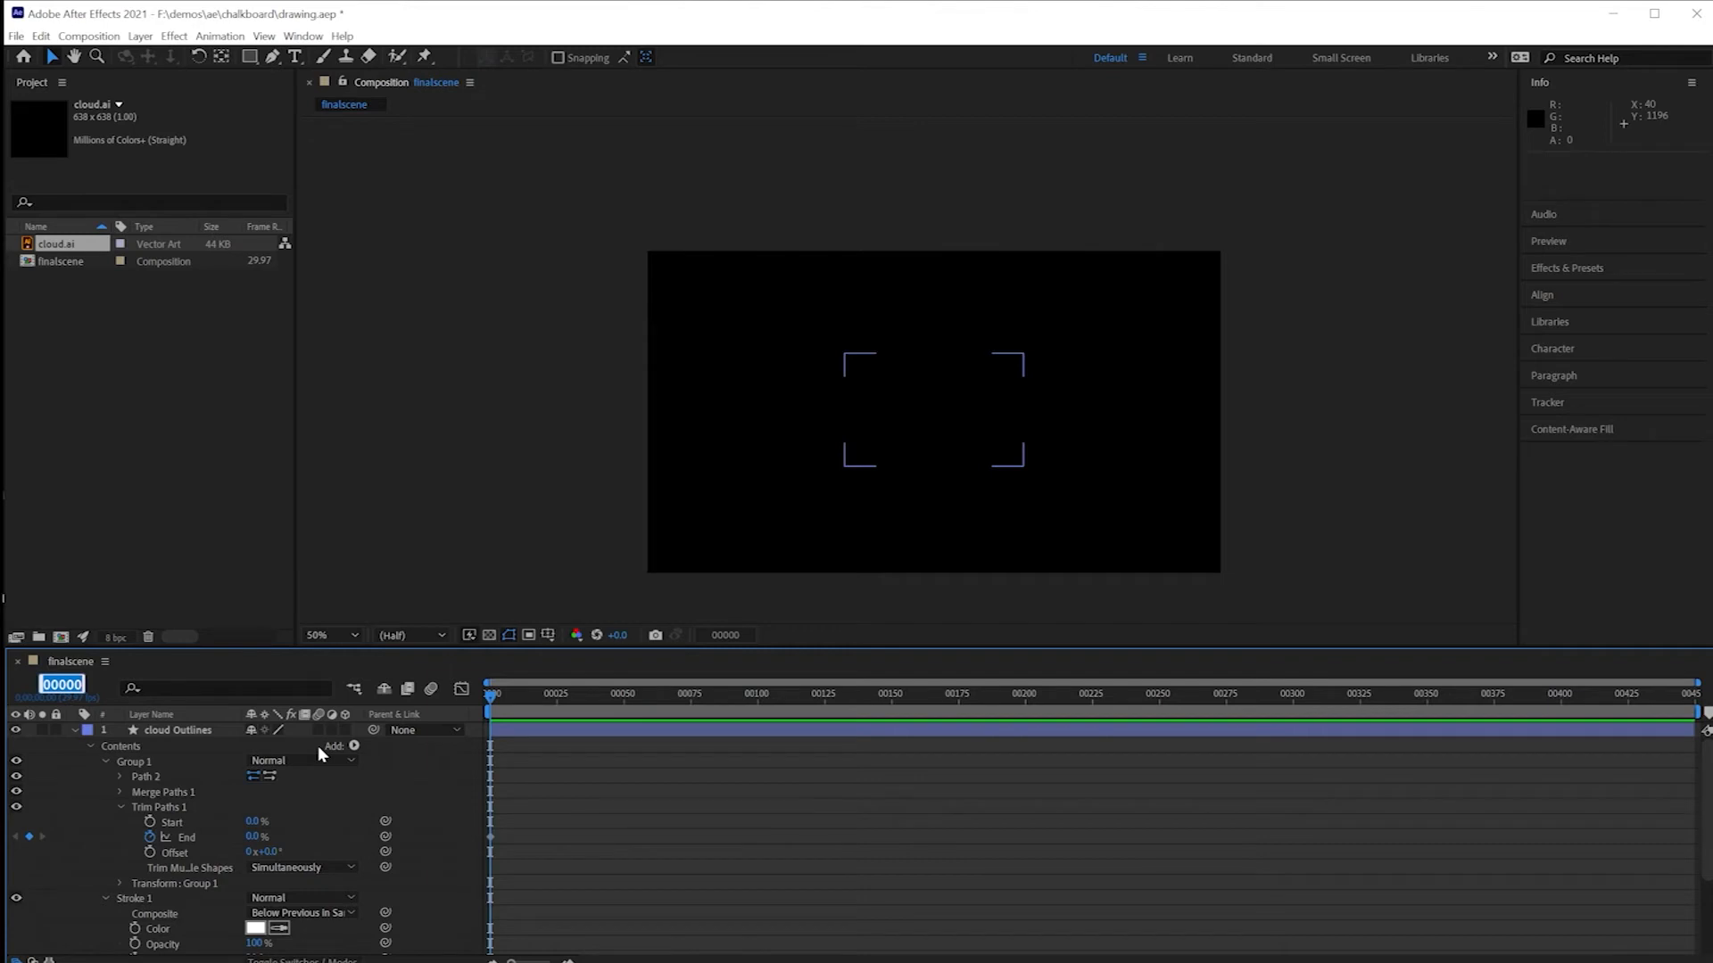
{"action": "type", "text": "30"}
{"action": "key", "text": "Return"}
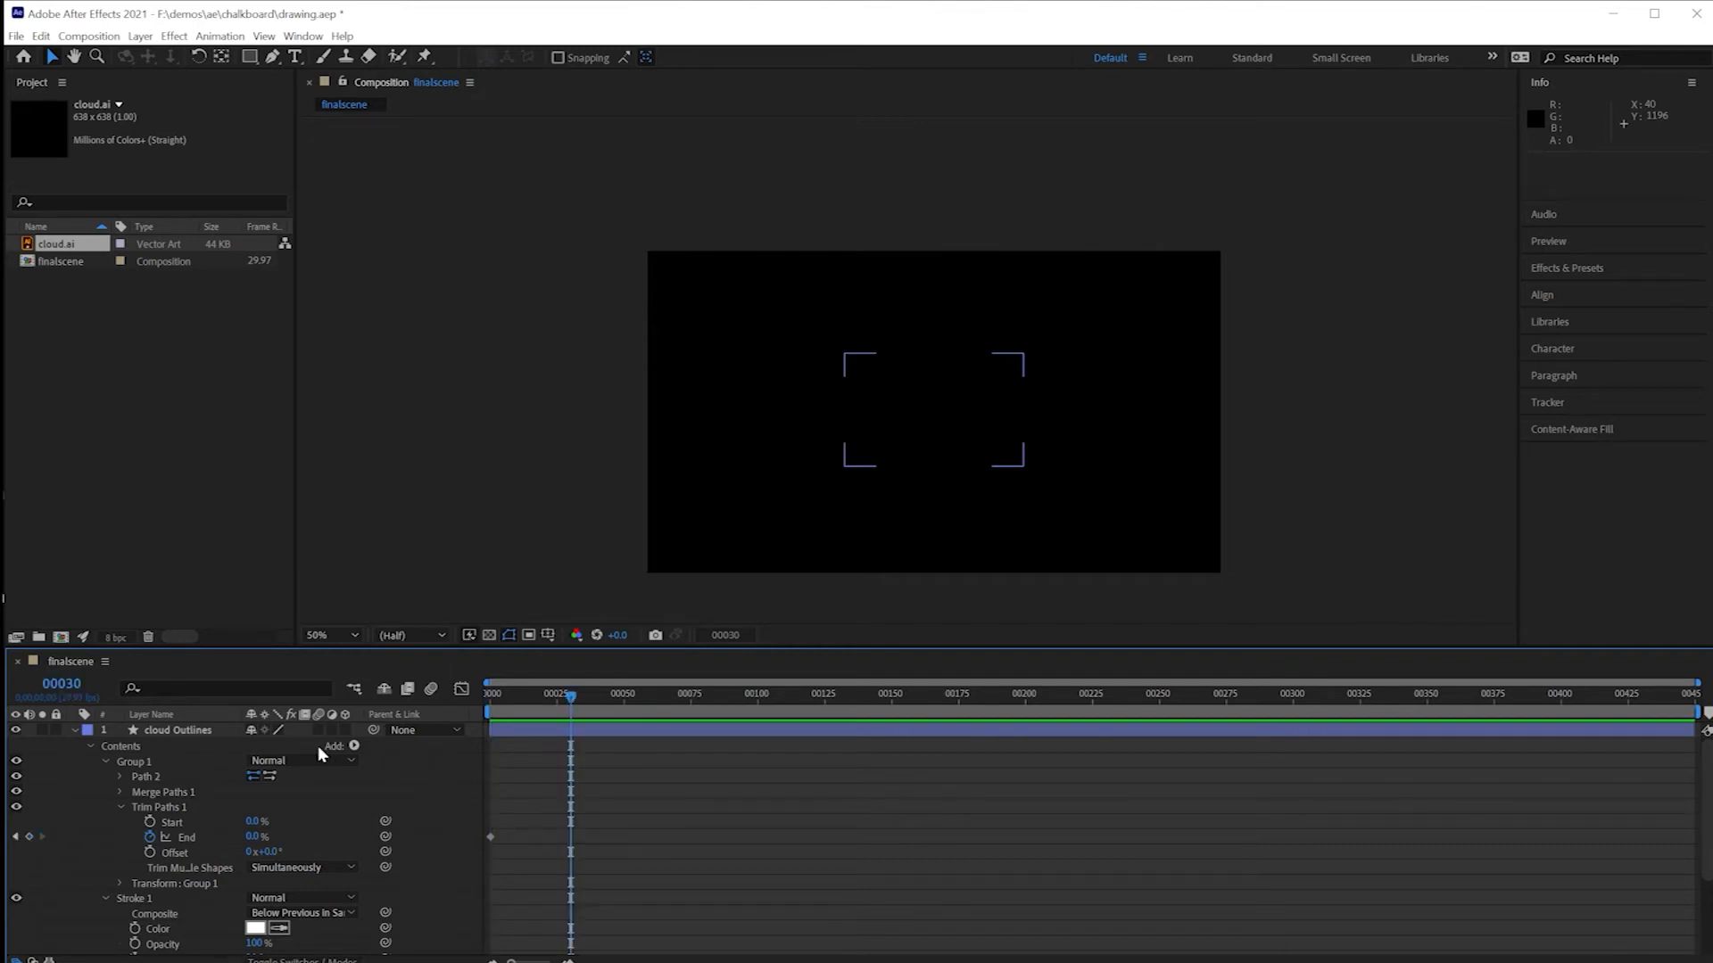
{"action": "left_click", "coordinate": [266, 854]}
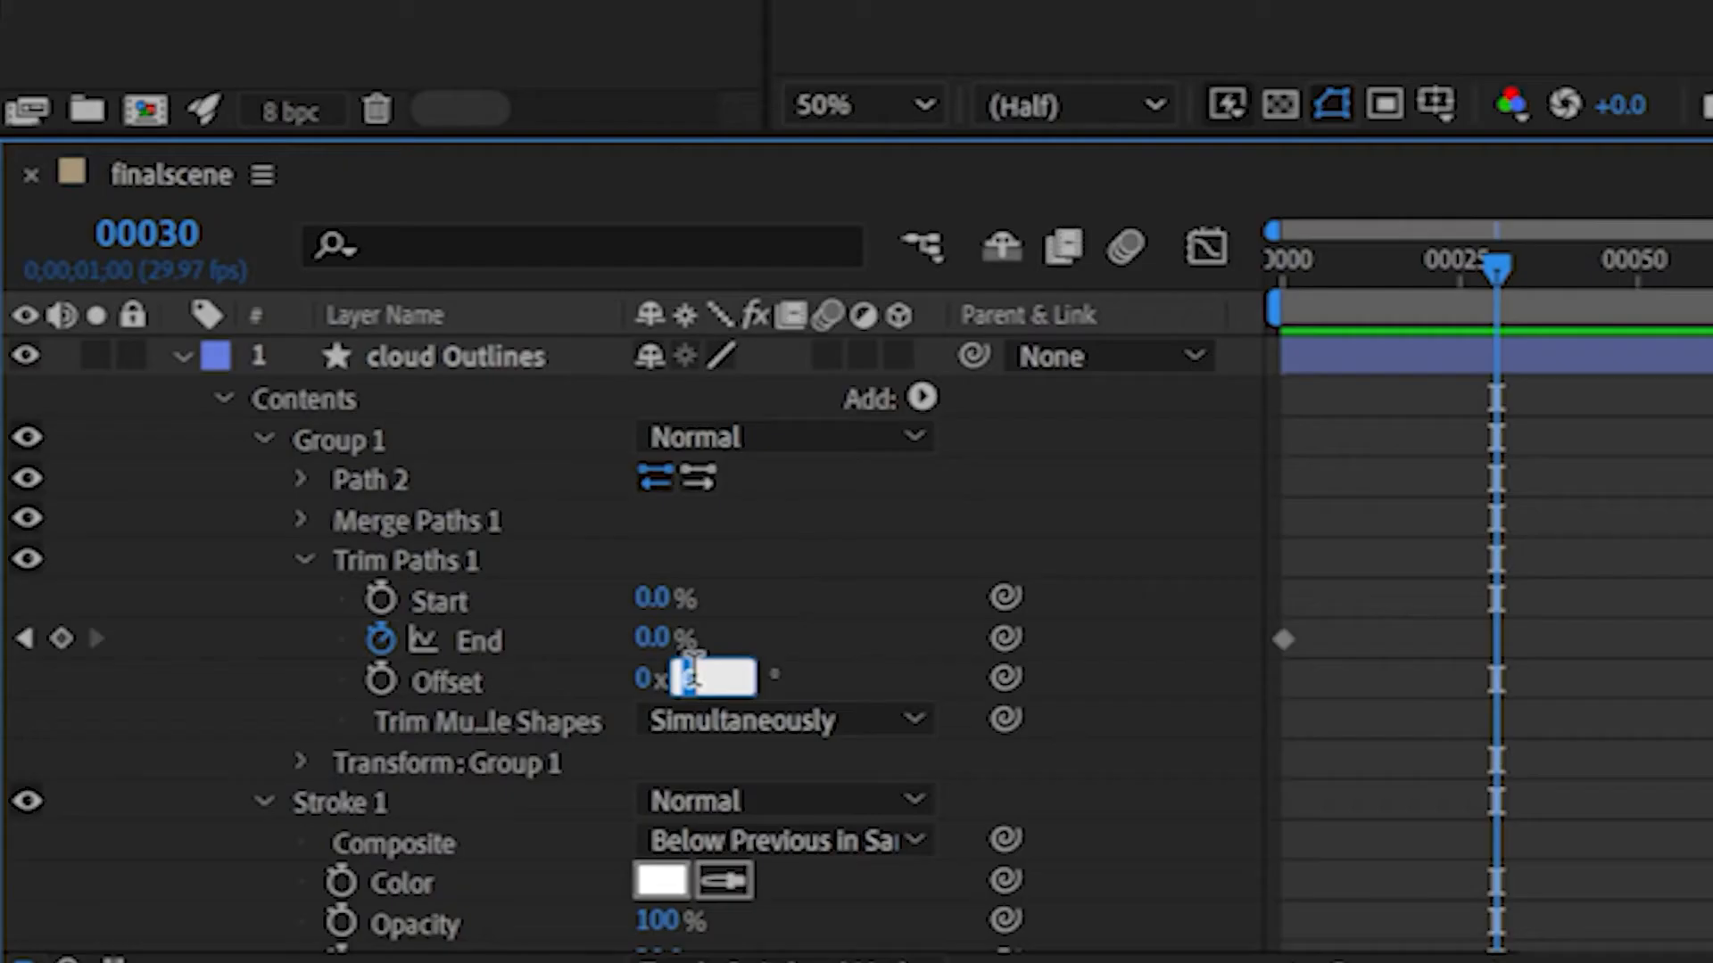
{"action": "left_click", "coordinate": [254, 837]}
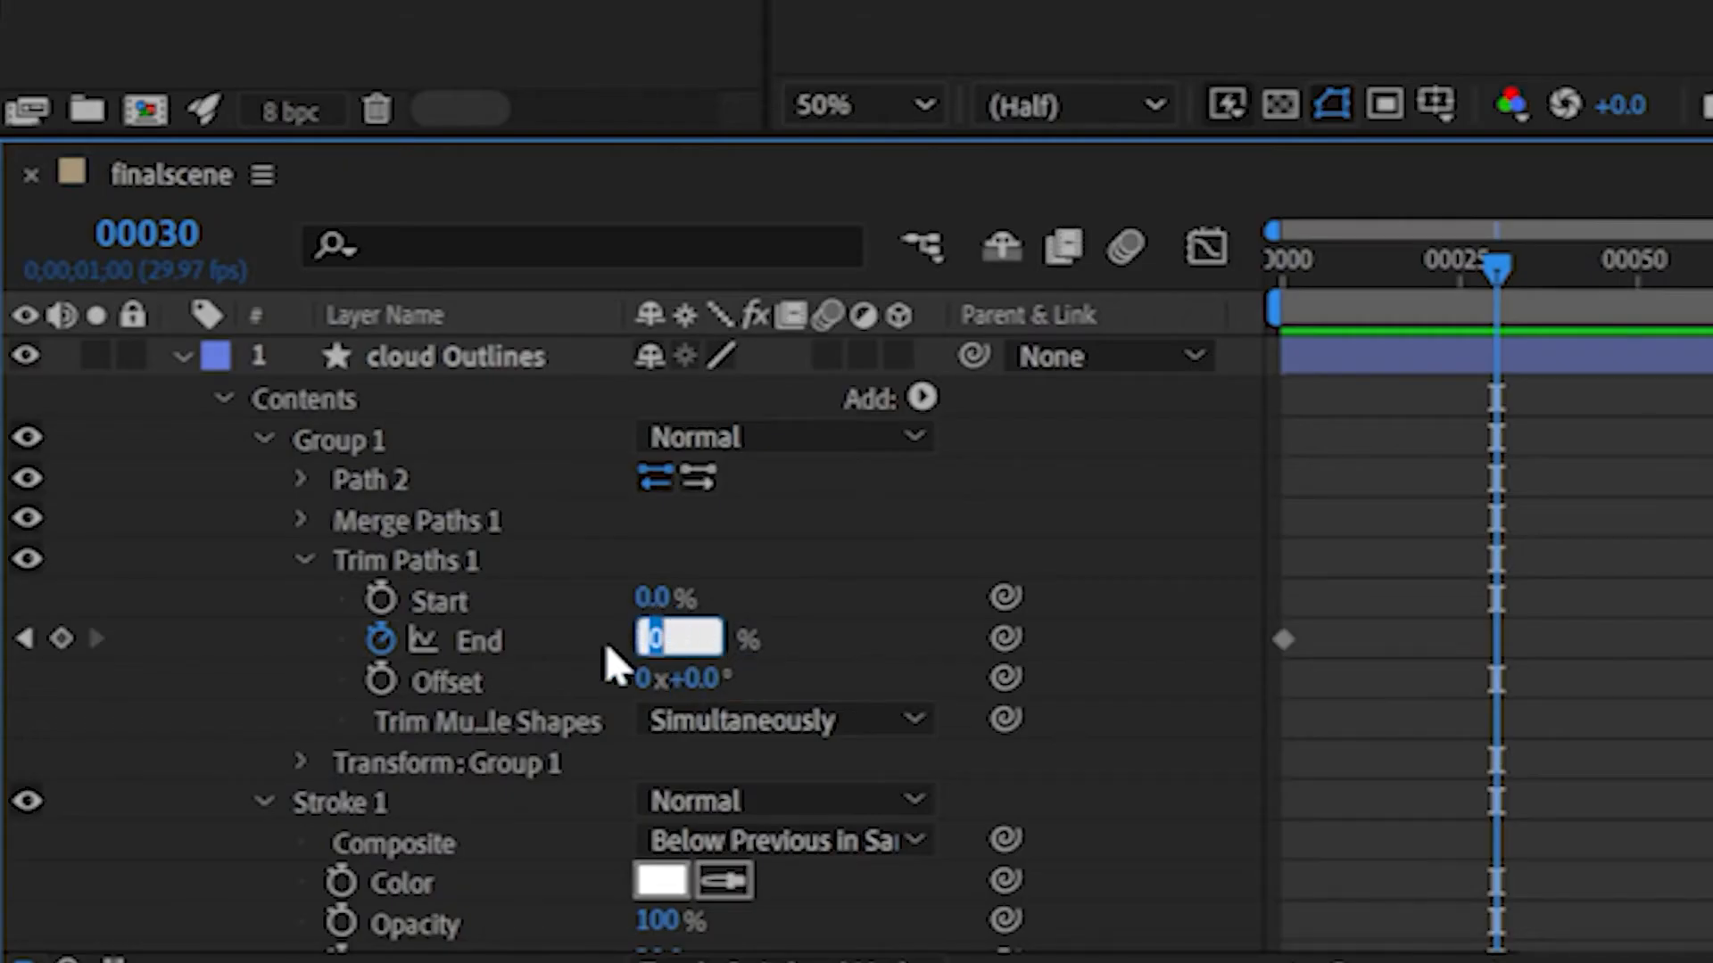
{"action": "type", "text": "59"}
{"action": "key", "text": "Return"}
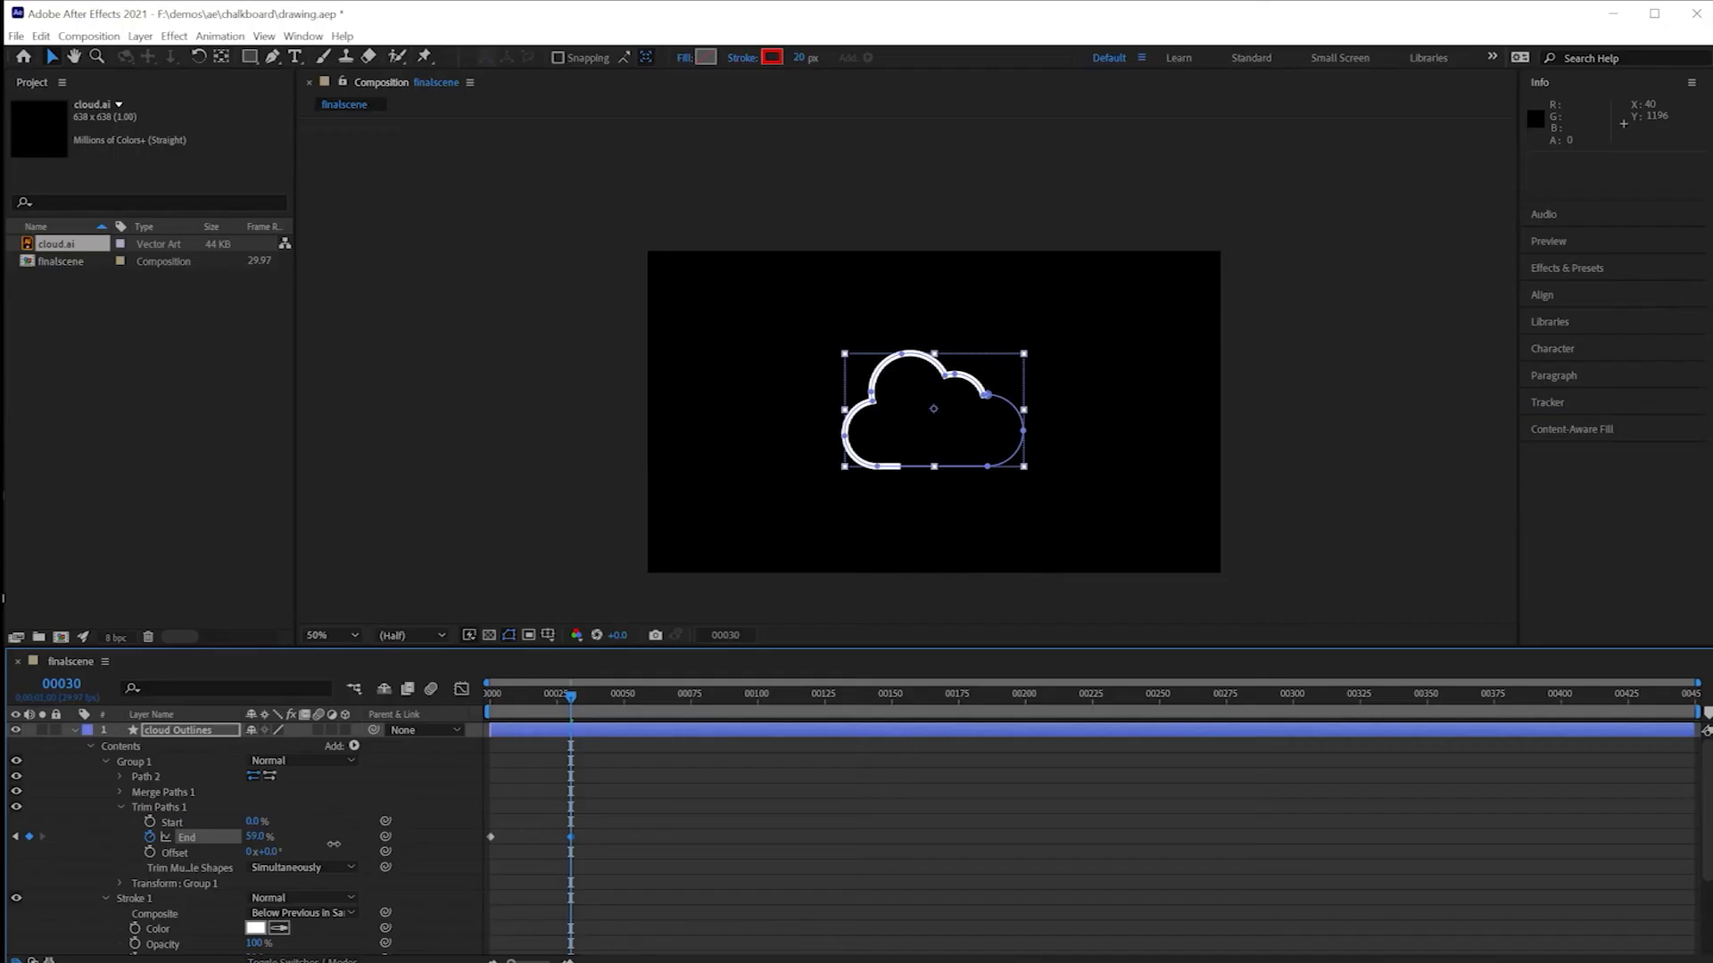
{"action": "left_click_drag", "start_coordinate": [333, 844], "coordinate": [455, 849]}
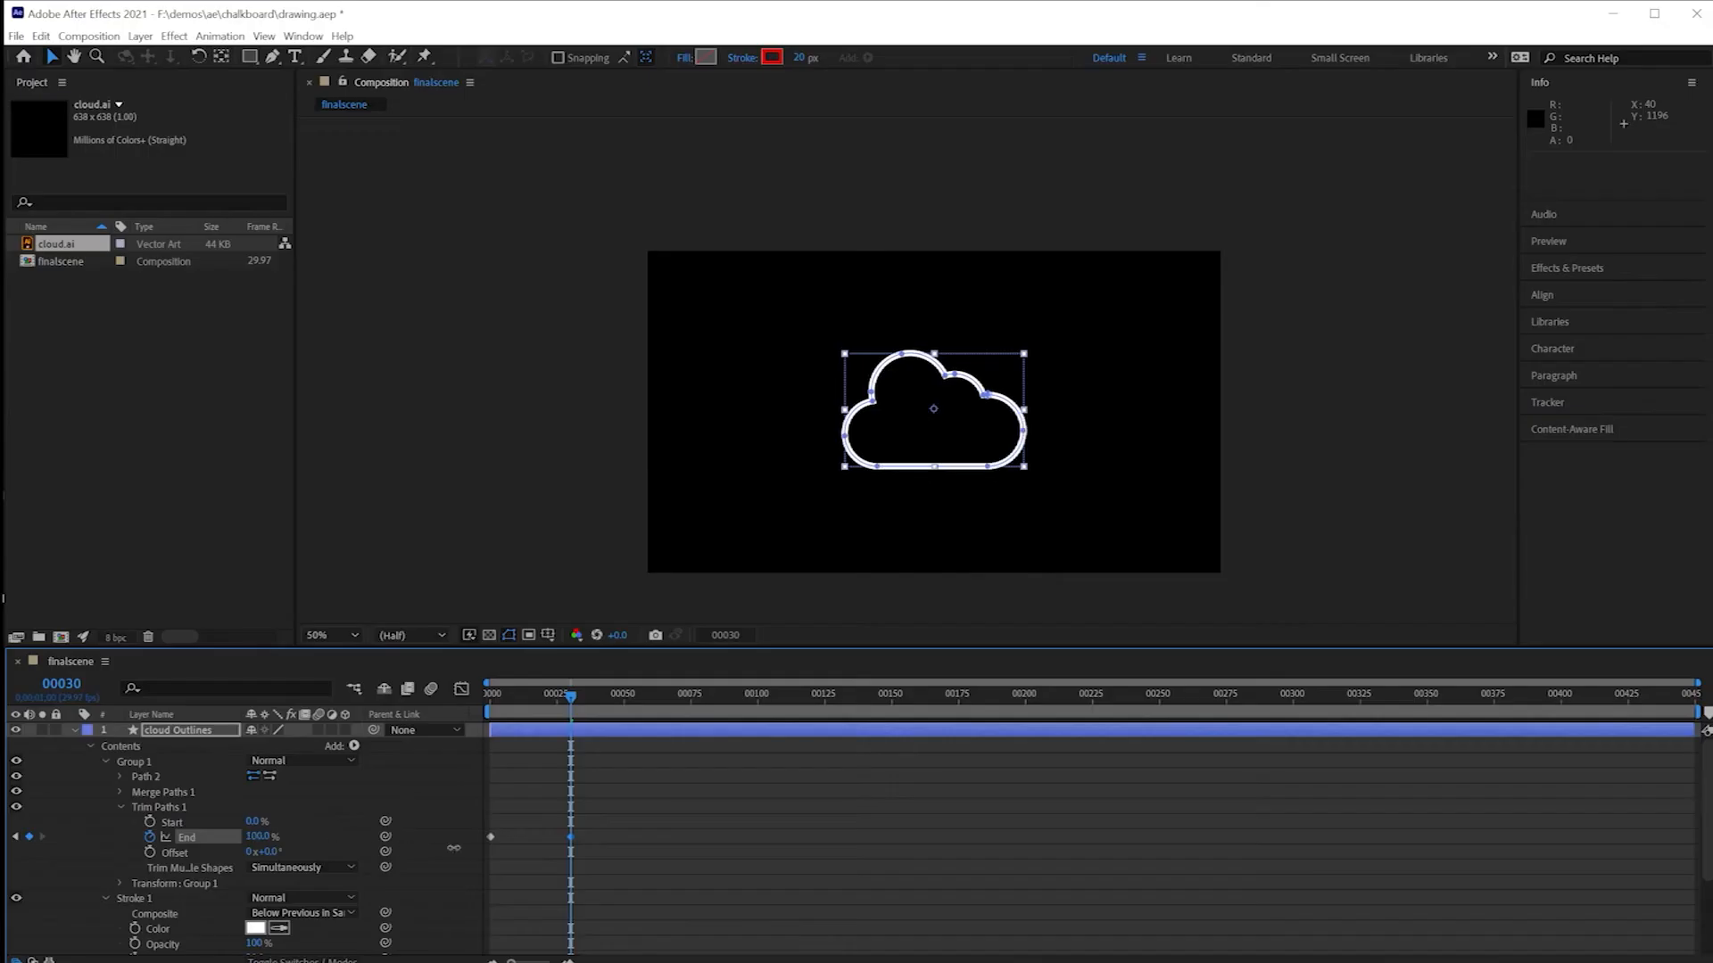
Step: Play the cloud's draw-on animation from frame 0 and return to the first frame
{"action": "left_click_drag", "start_coordinate": [567, 699], "coordinate": [491, 697]}
{"action": "key", "text": "space"}
{"action": "key", "text": "space"}
{"action": "key", "text": "space"}
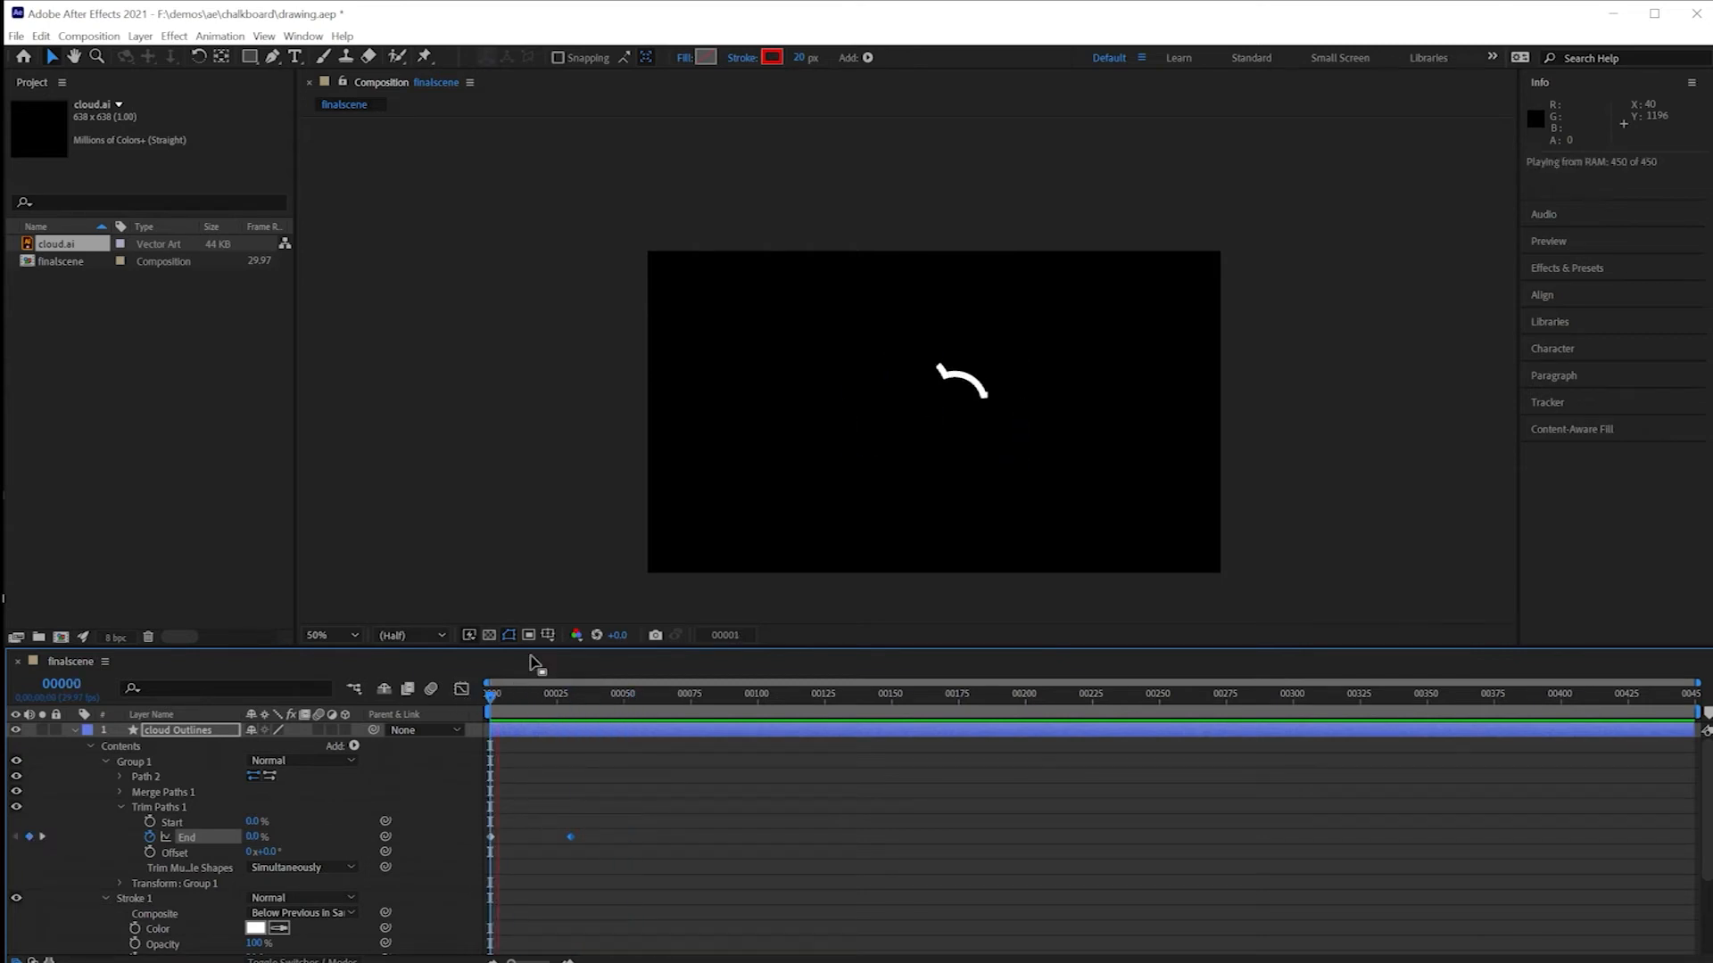
{"action": "key", "text": "space"}
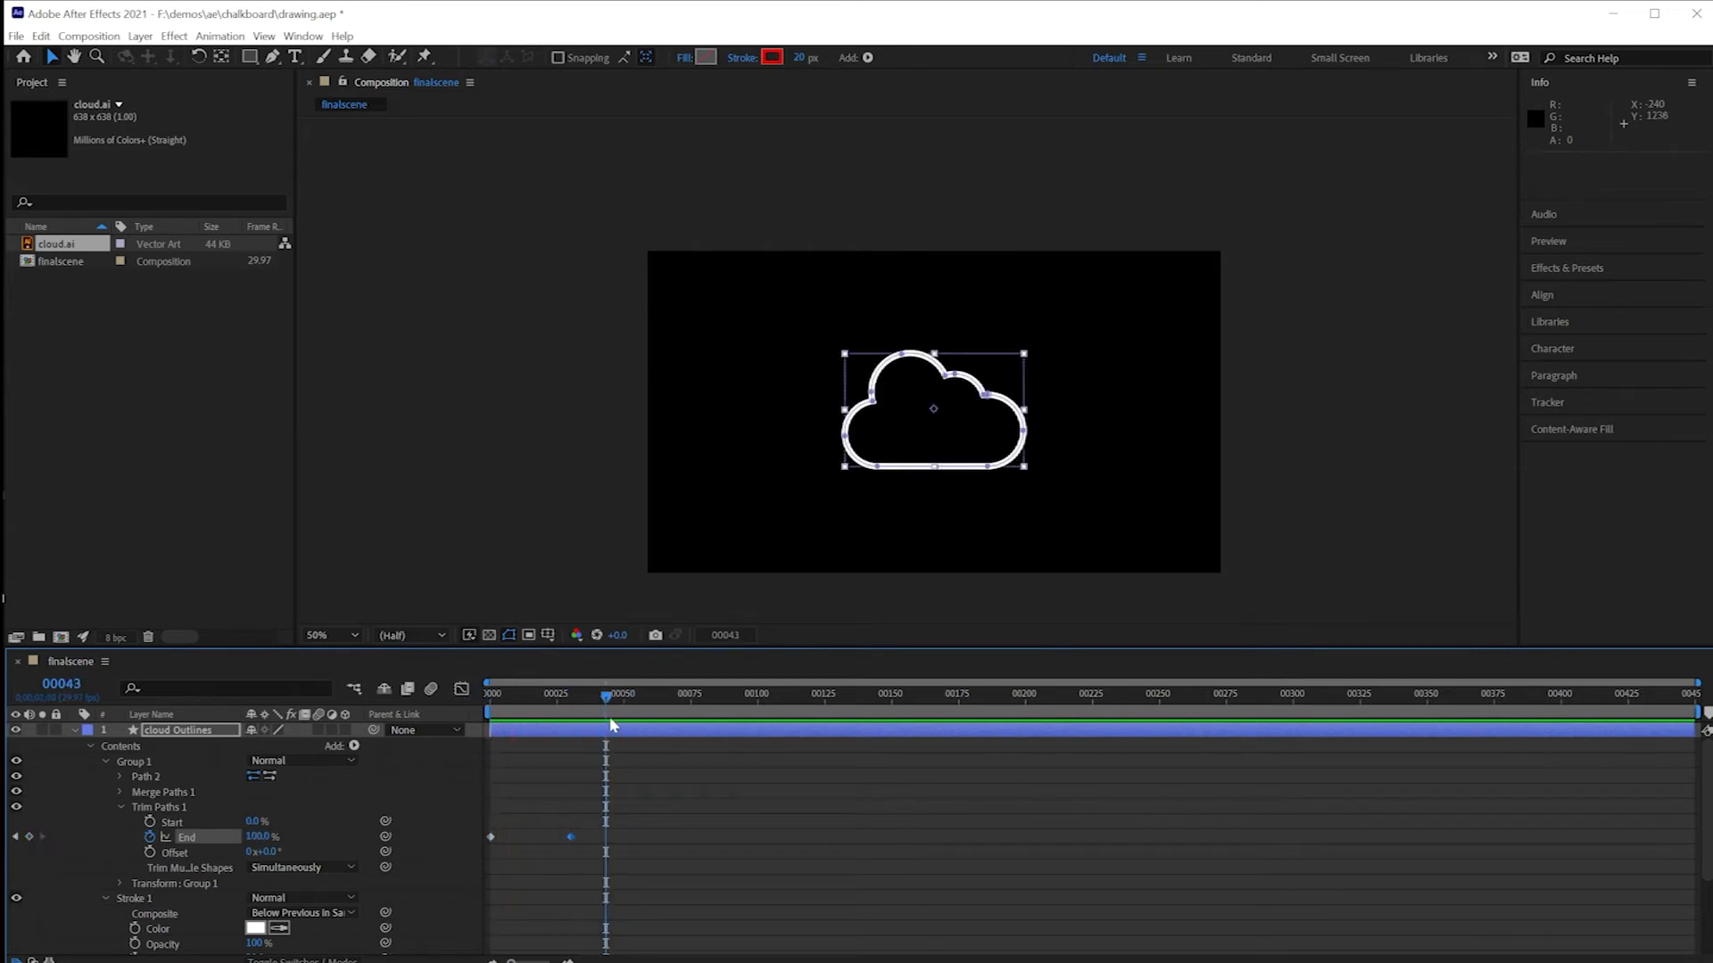
{"action": "left_click_drag", "start_coordinate": [606, 701], "coordinate": [490, 701]}
Step: Collapse the cloud Outlines layer, import chalkboard.jpeg and place it beneath that layer in the finalscene timeline
{"action": "left_click", "coordinate": [148, 433]}
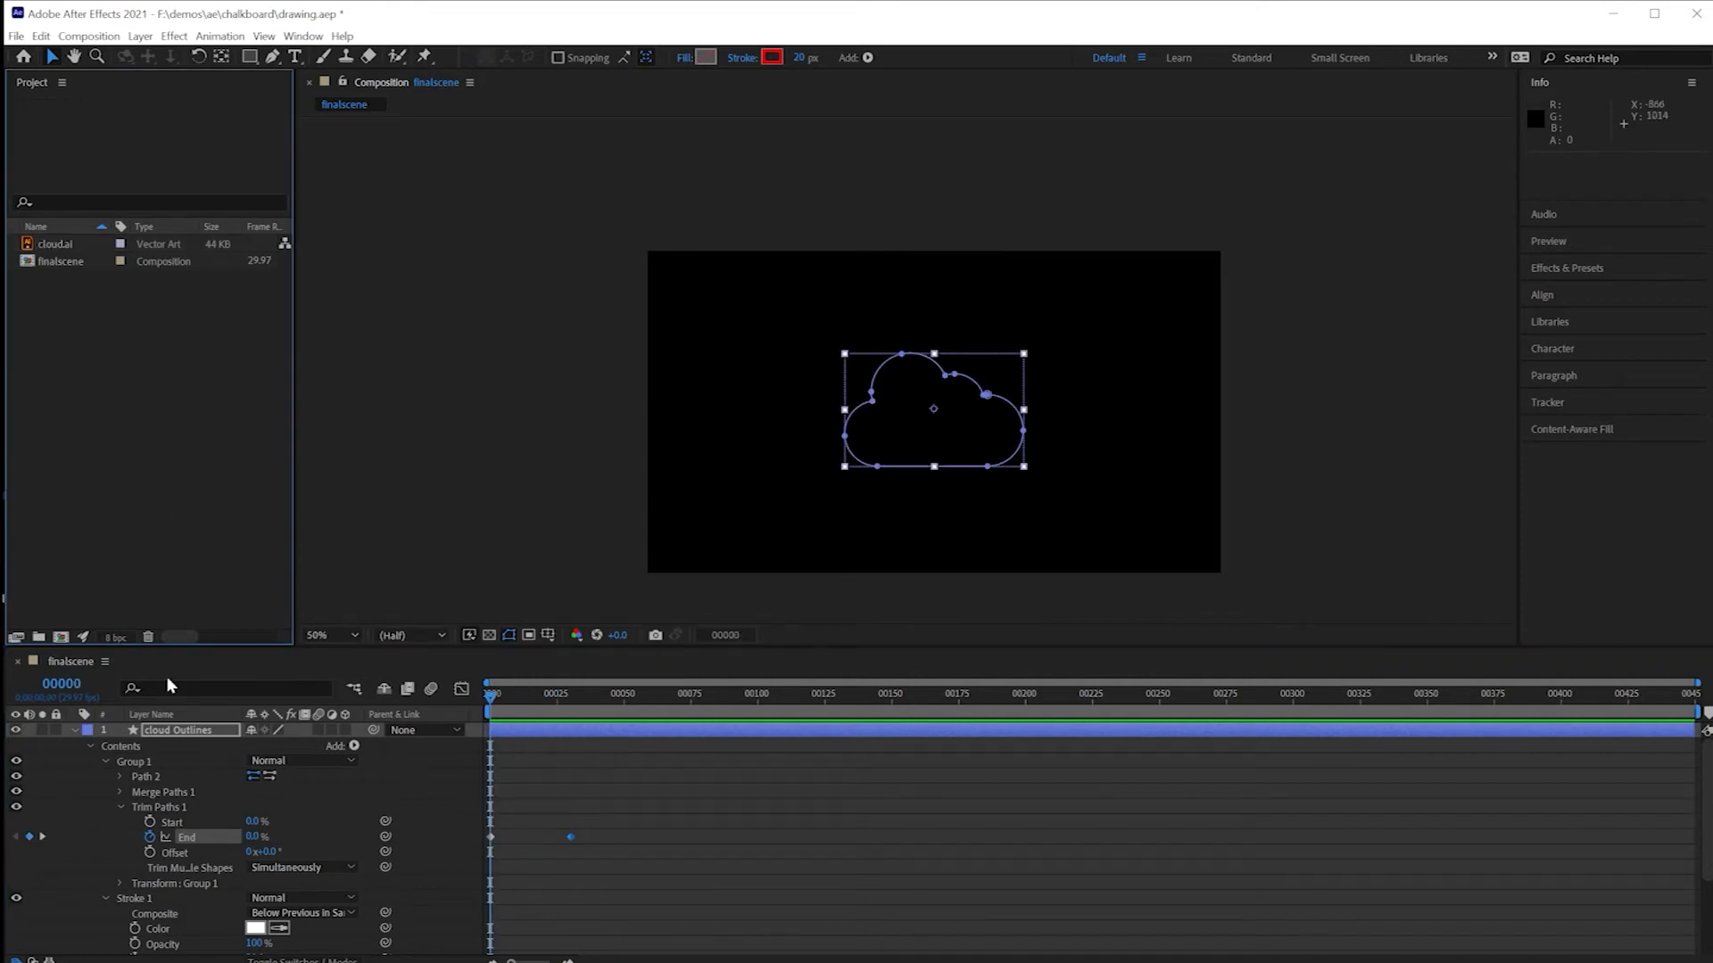
{"action": "left_click", "coordinate": [73, 730]}
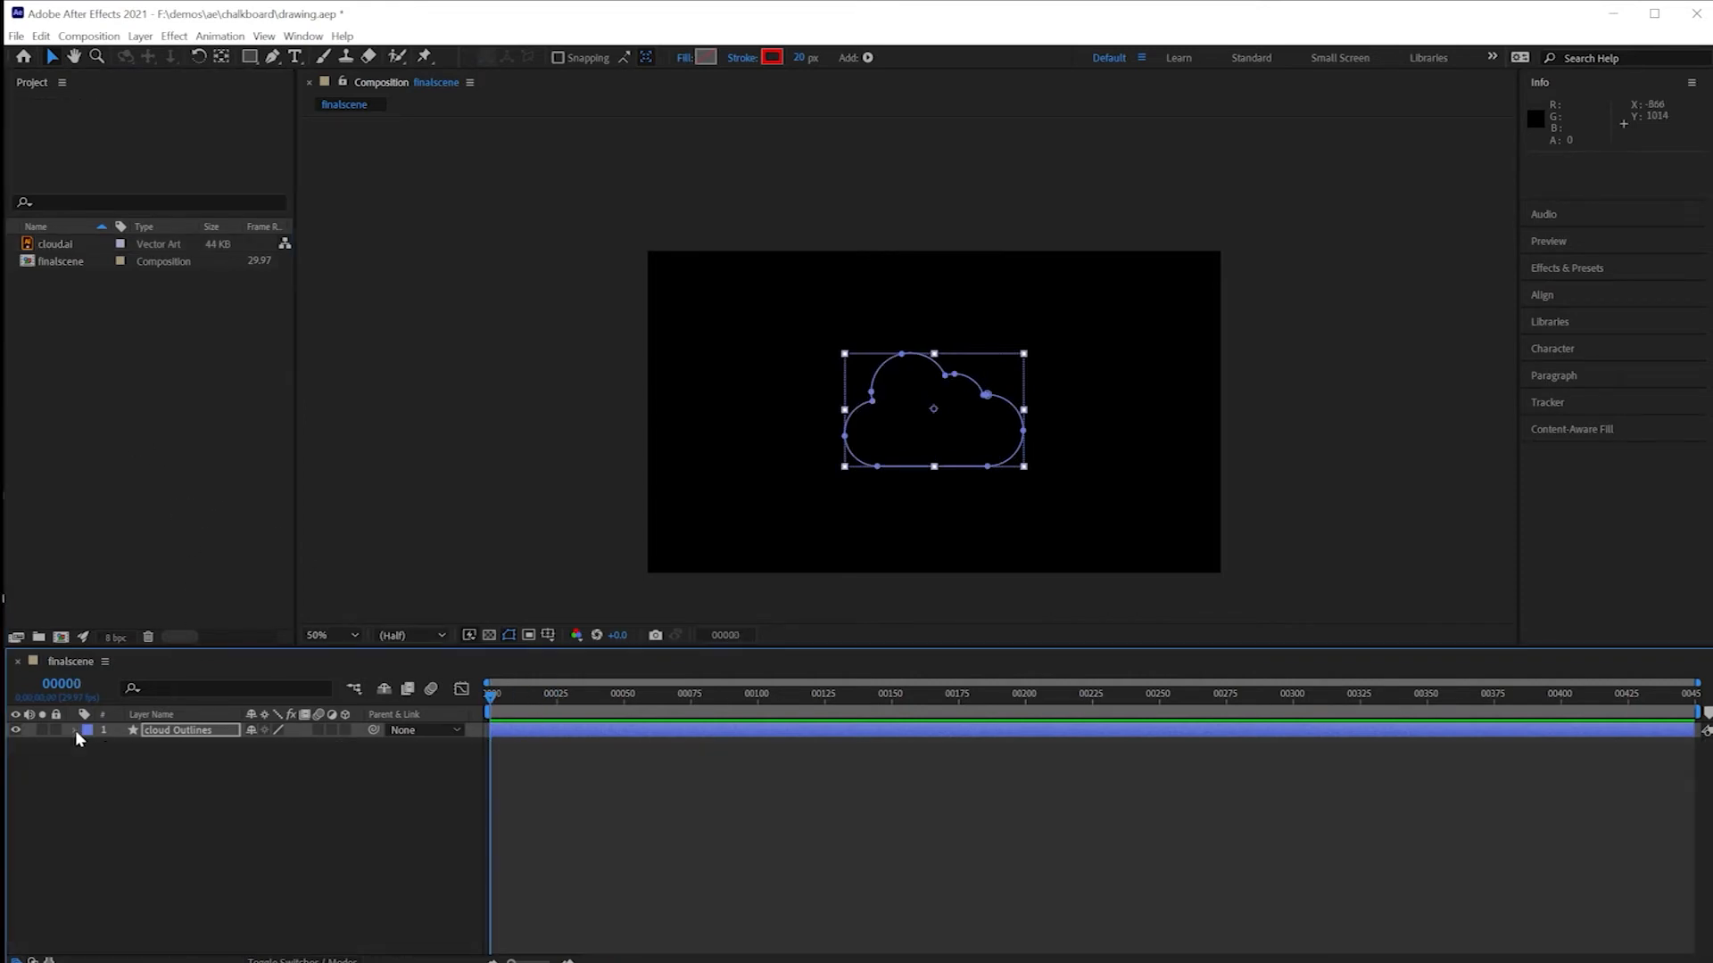
{"action": "left_click", "coordinate": [18, 37]}
{"action": "mouse_move", "coordinate": [52, 272]}
{"action": "left_click", "coordinate": [310, 276]}
{"action": "left_click", "coordinate": [239, 239]}
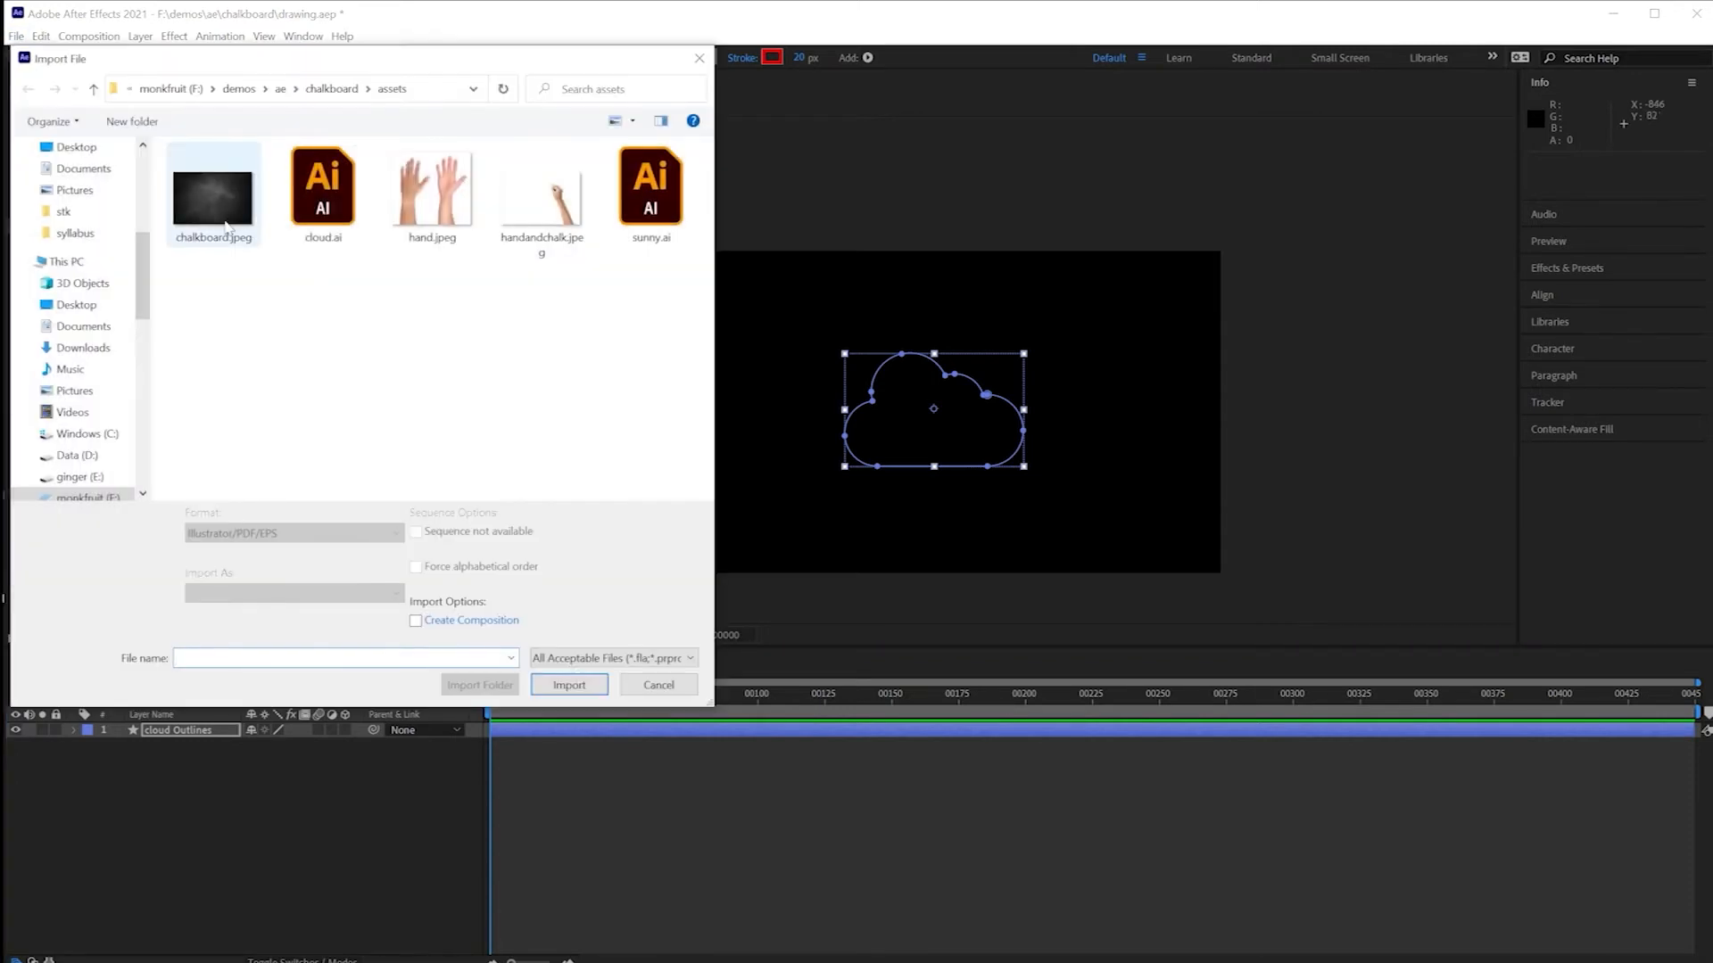
{"action": "left_click", "coordinate": [568, 683]}
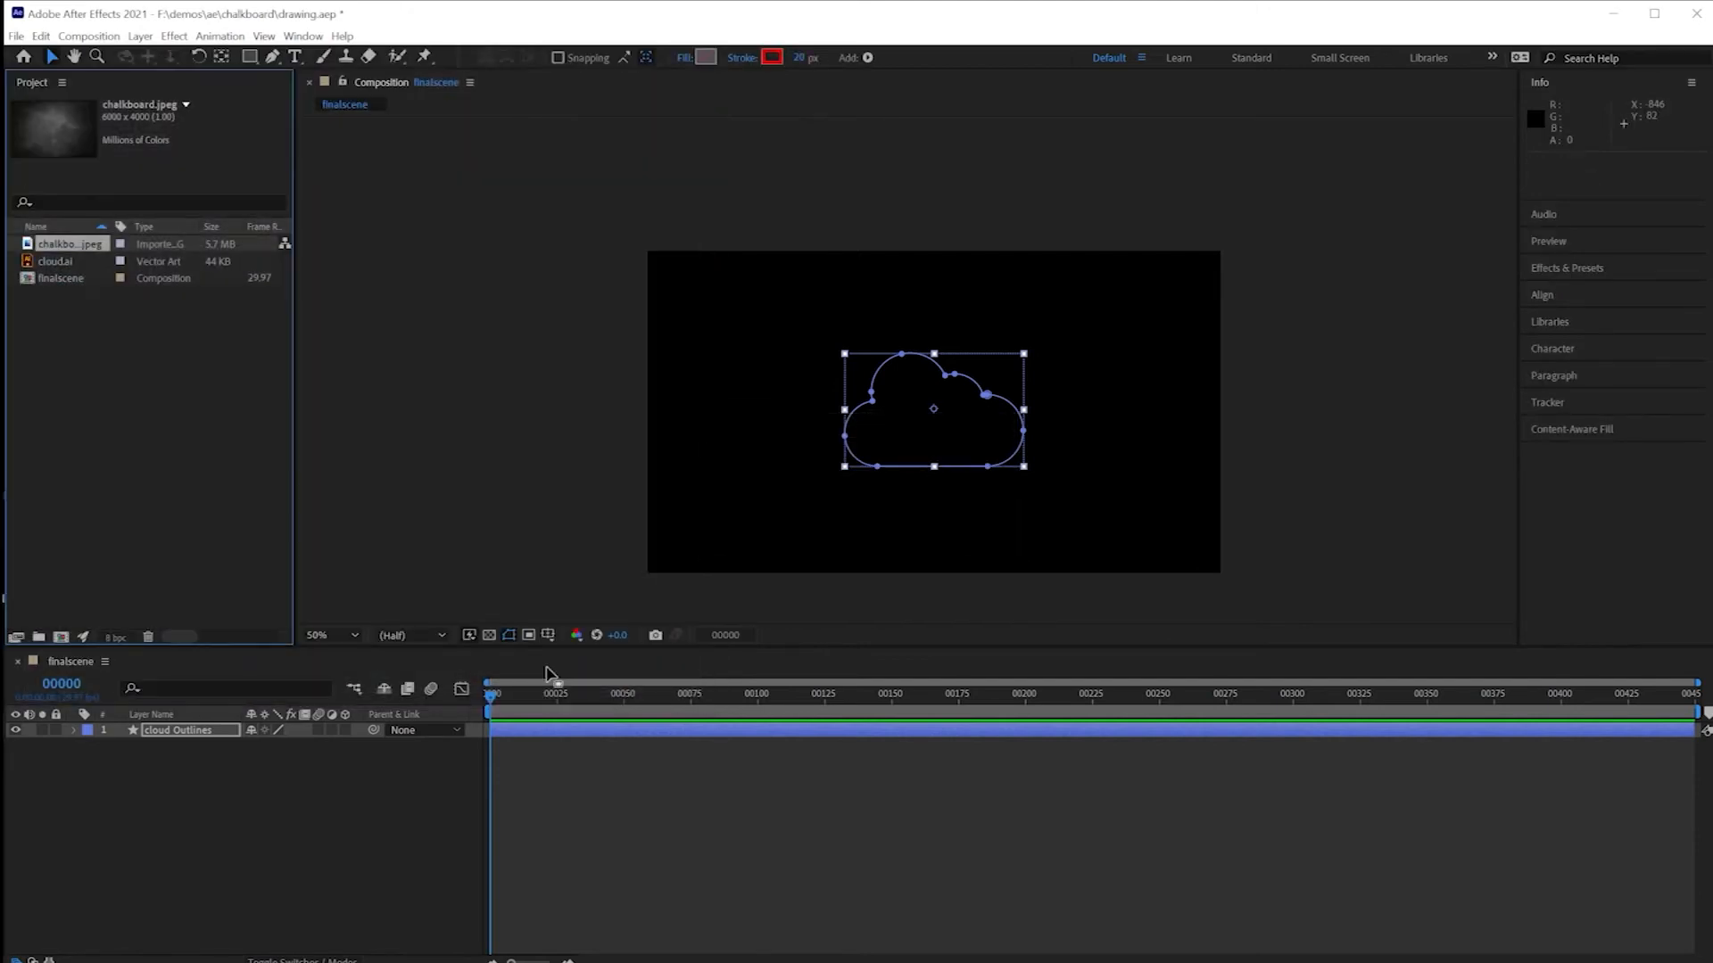
{"action": "left_click_drag", "start_coordinate": [55, 248], "coordinate": [100, 782]}
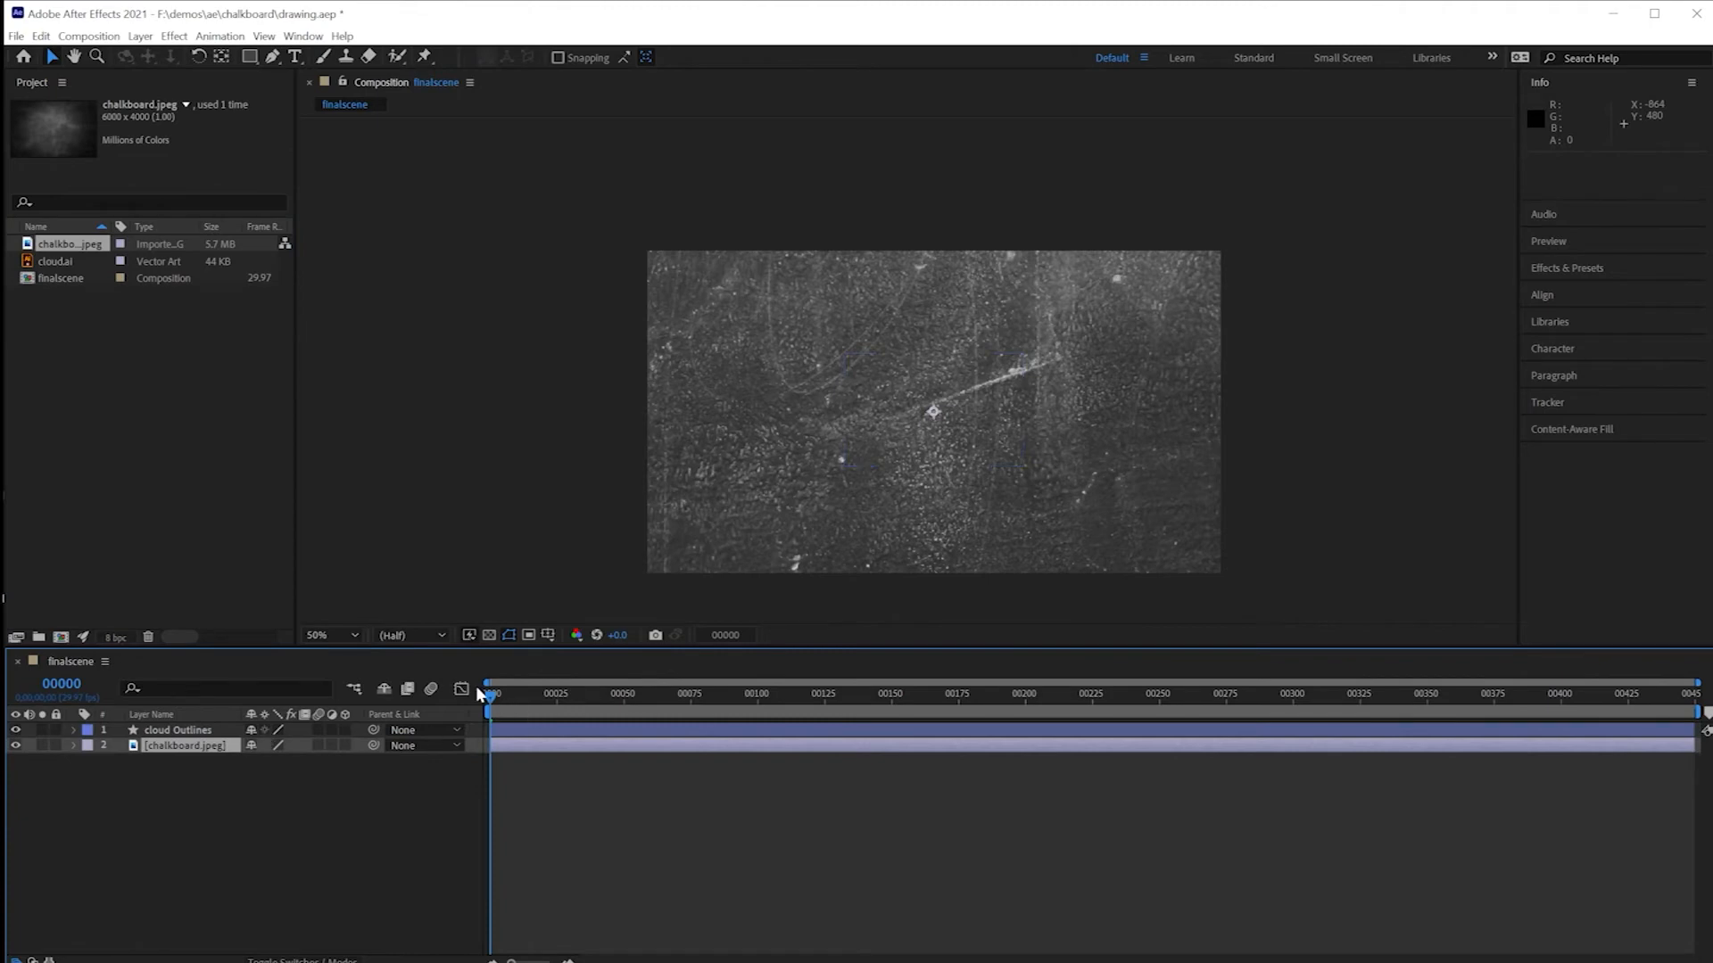
Step: Try the Overlay blending mode on the cloud Outlines layer, then restore it to Normal
{"action": "left_click_drag", "start_coordinate": [494, 692], "coordinate": [598, 712]}
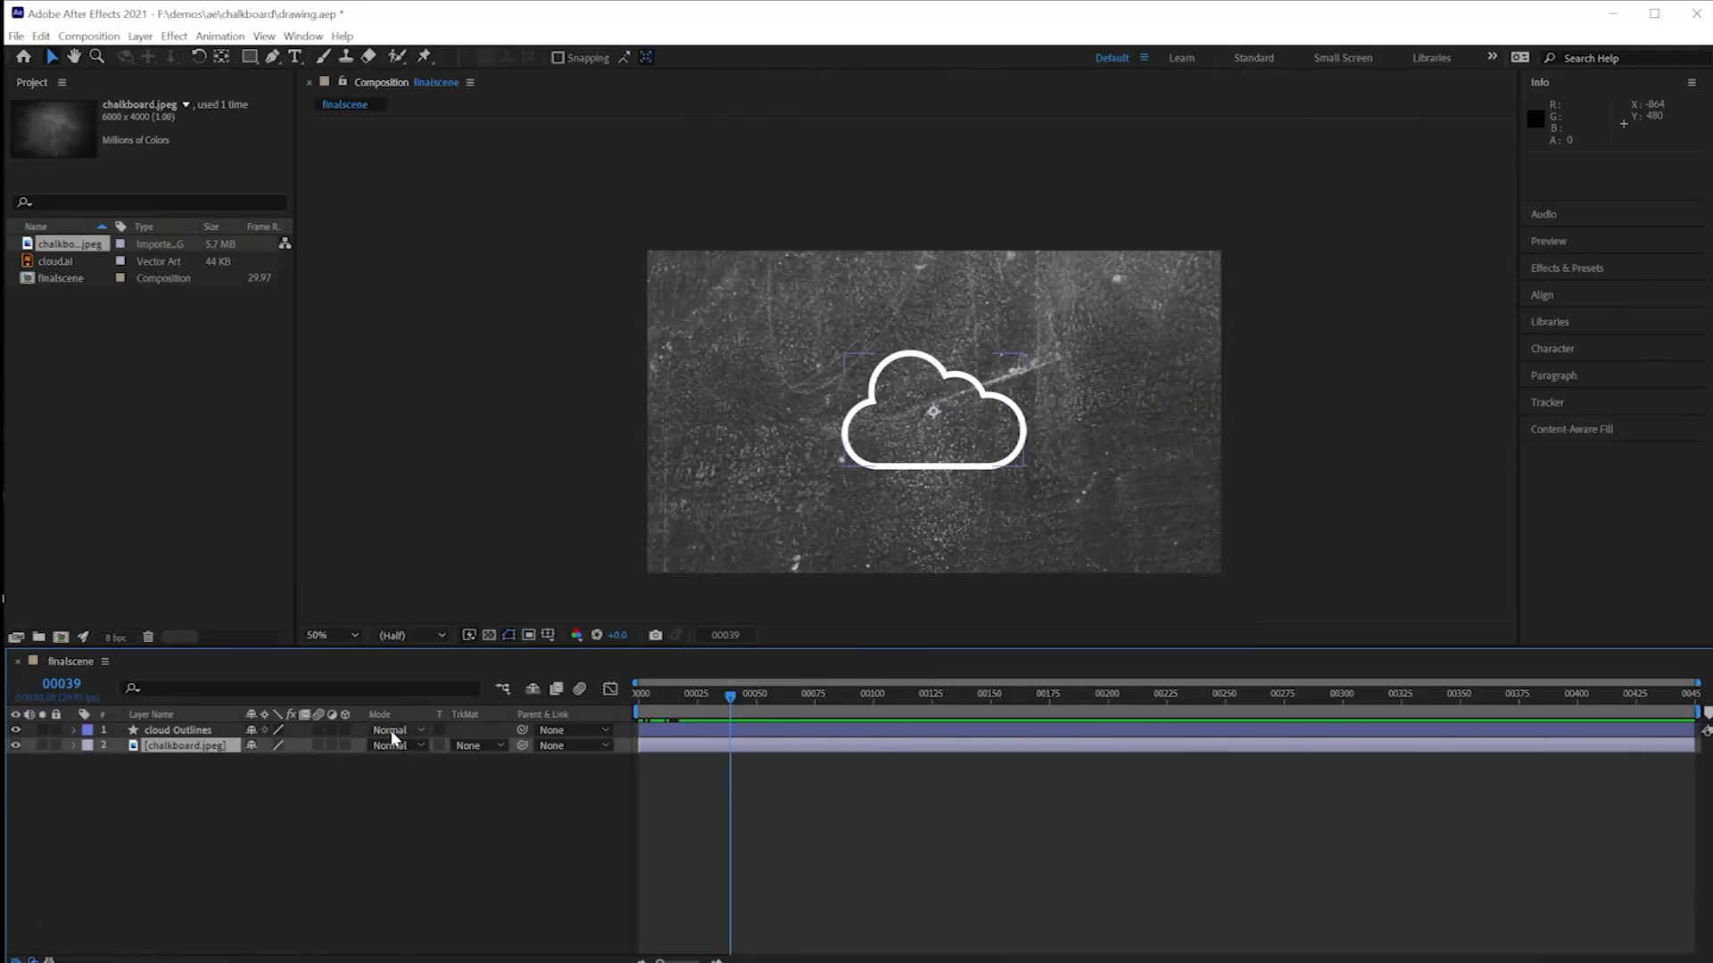
{"action": "left_click", "coordinate": [389, 741]}
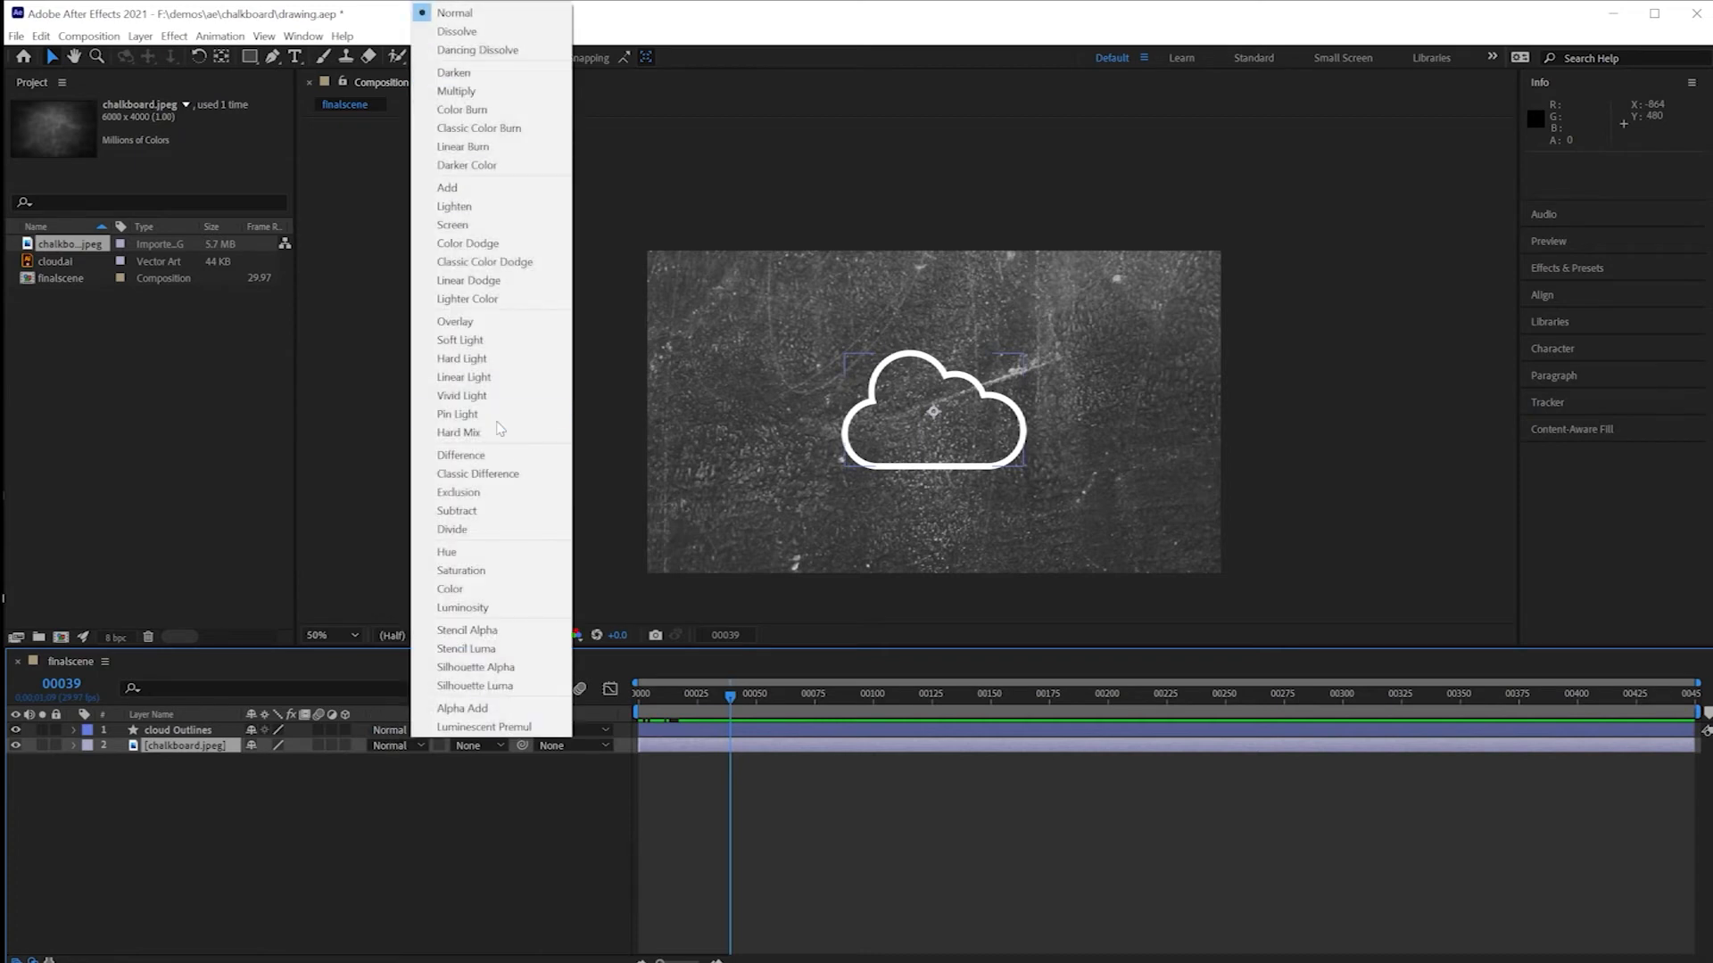
{"action": "left_click", "coordinate": [474, 320]}
{"action": "left_click", "coordinate": [693, 478]}
{"action": "mouse_move", "coordinate": [725, 696]}
{"action": "left_mouse_down"}
{"action": "mouse_move", "coordinate": [638, 698]}
{"action": "mouse_move", "coordinate": [737, 708]}
{"action": "mouse_move", "coordinate": [671, 706]}
{"action": "mouse_move", "coordinate": [721, 710]}
{"action": "mouse_move", "coordinate": [673, 715]}
{"action": "mouse_move", "coordinate": [694, 724]}
{"action": "left_mouse_up"}
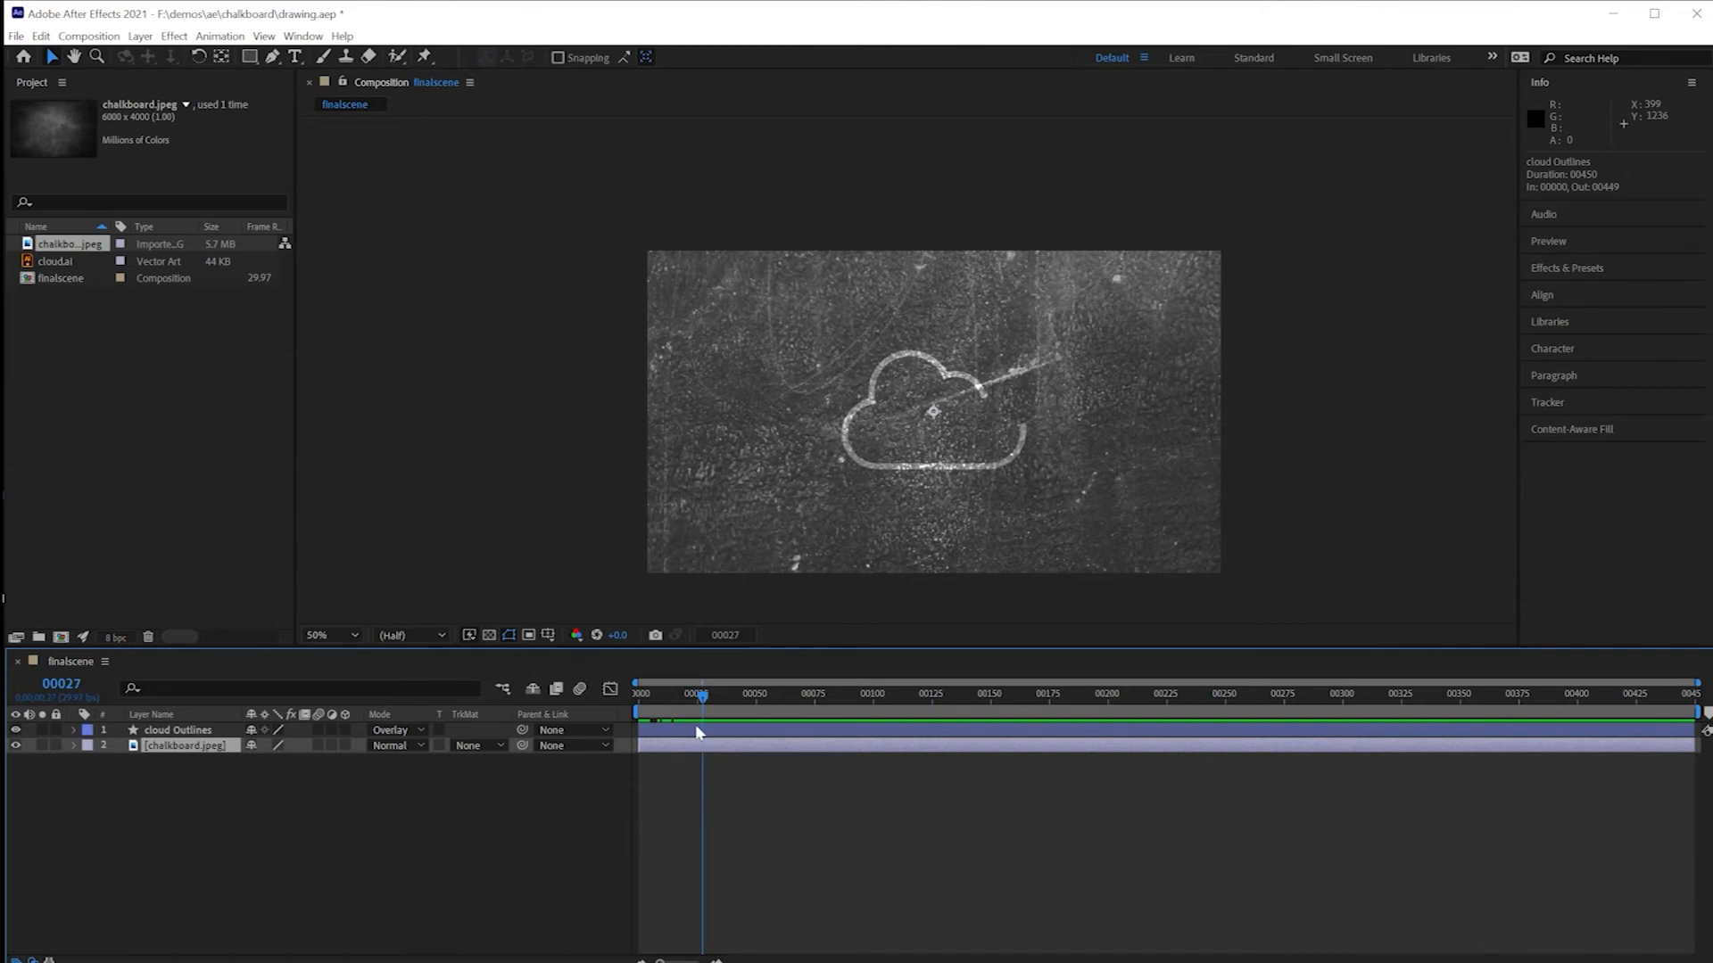
{"action": "left_click", "coordinate": [424, 730]}
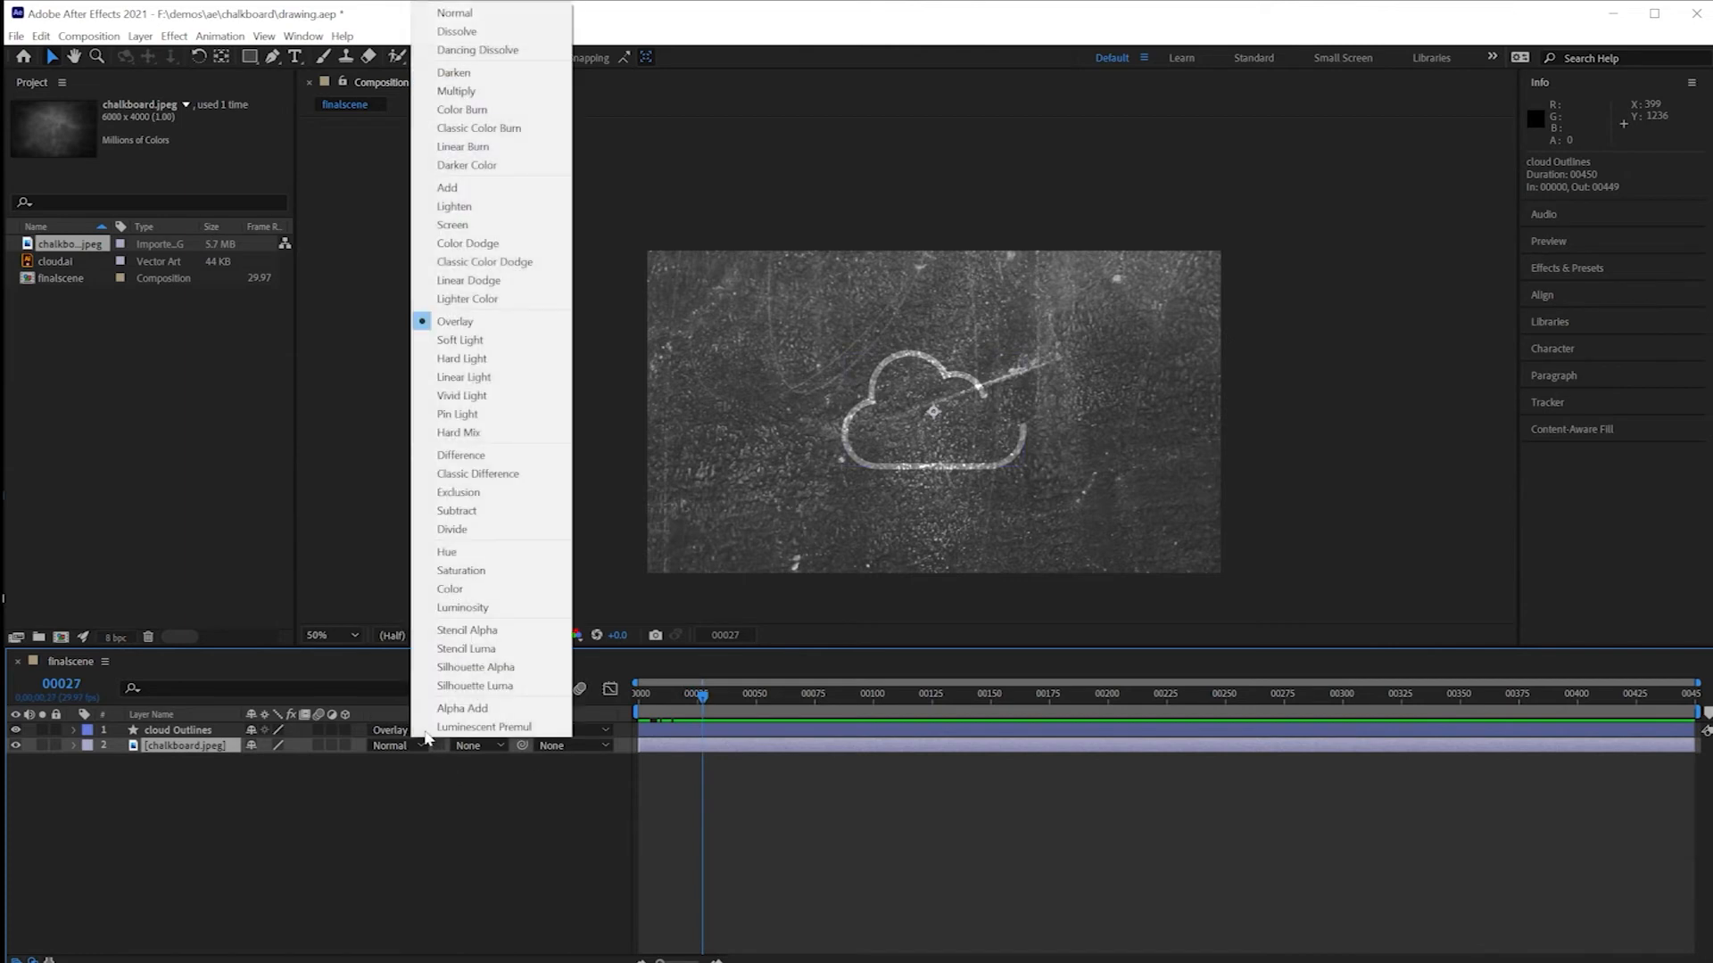
{"action": "left_click", "coordinate": [462, 15]}
{"action": "mouse_move", "coordinate": [701, 704]}
{"action": "left_mouse_down"}
{"action": "mouse_move", "coordinate": [615, 701]}
{"action": "mouse_move", "coordinate": [719, 711]}
{"action": "left_mouse_up"}
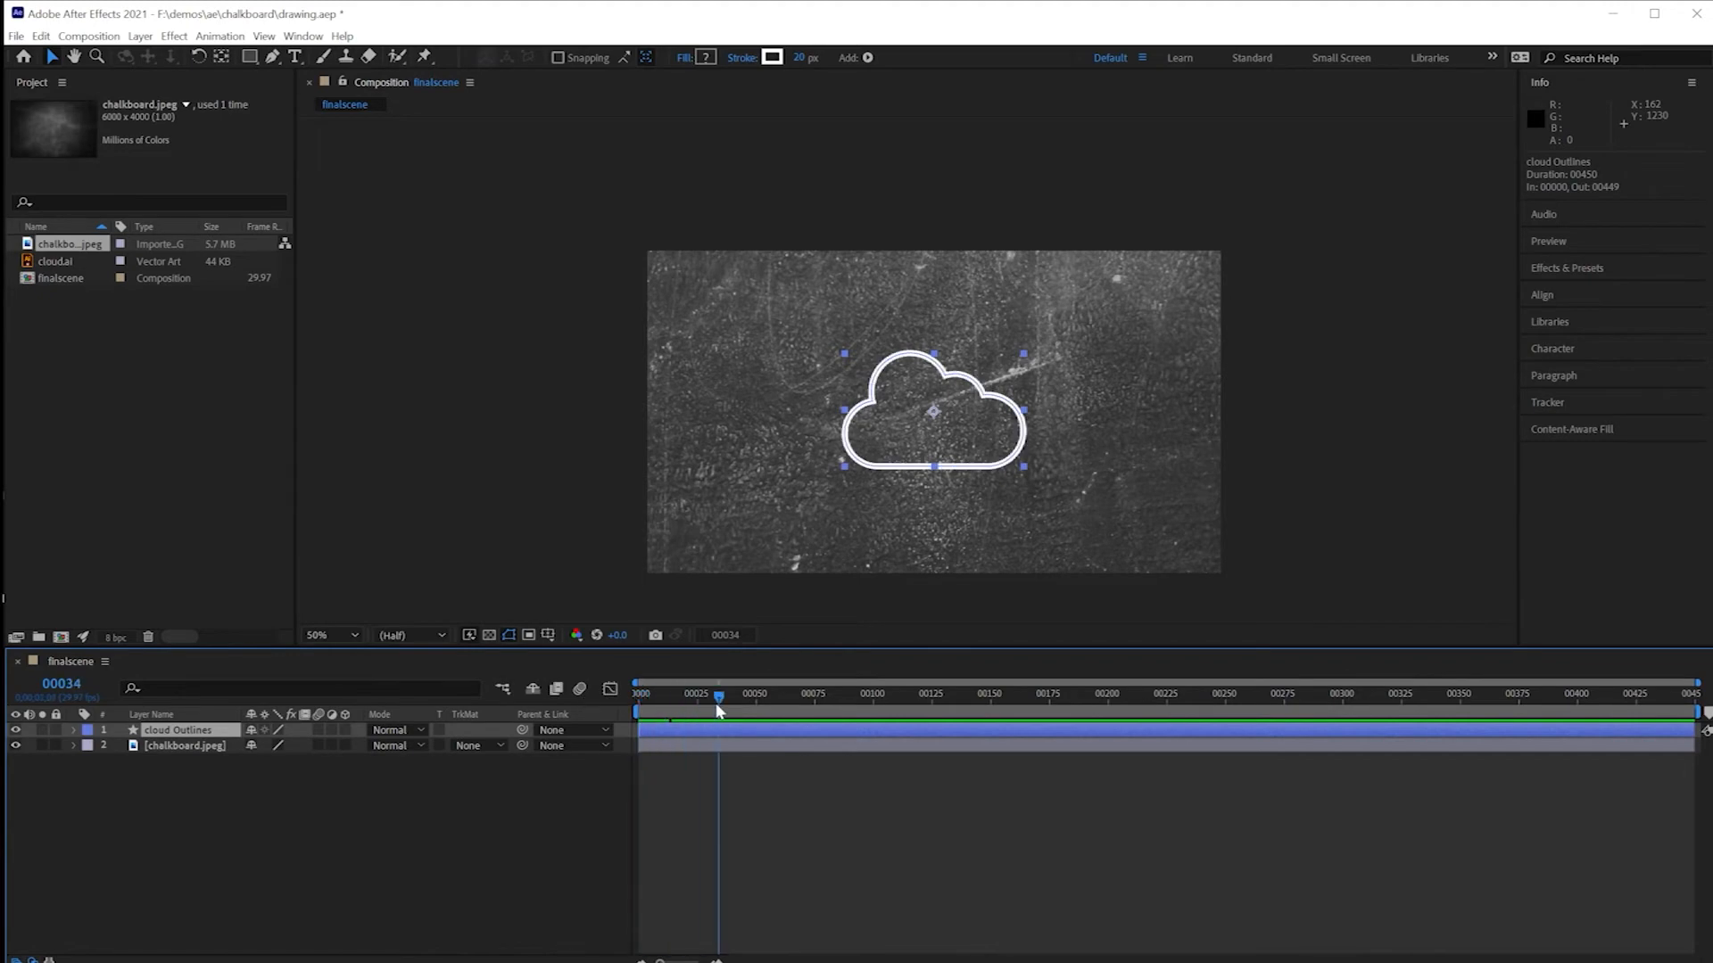
{"action": "key", "text": "period"}
{"action": "key", "text": "h"}
{"action": "left_click_drag", "start_coordinate": [876, 549], "coordinate": [807, 442]}
{"action": "scroll", "coordinate": [806, 443], "scroll_direction": "down", "scroll_amount": 1}
Step: Return to frame 0, import handandchalk.png from the chalkboard folder and place it above cloud Outlines in the timeline
{"action": "mouse_move", "coordinate": [721, 701]}
{"action": "left_mouse_down"}
{"action": "mouse_move", "coordinate": [635, 714]}
{"action": "mouse_move", "coordinate": [746, 716]}
{"action": "mouse_move", "coordinate": [628, 731]}
{"action": "left_mouse_up"}
{"action": "right_click", "coordinate": [53, 341]}
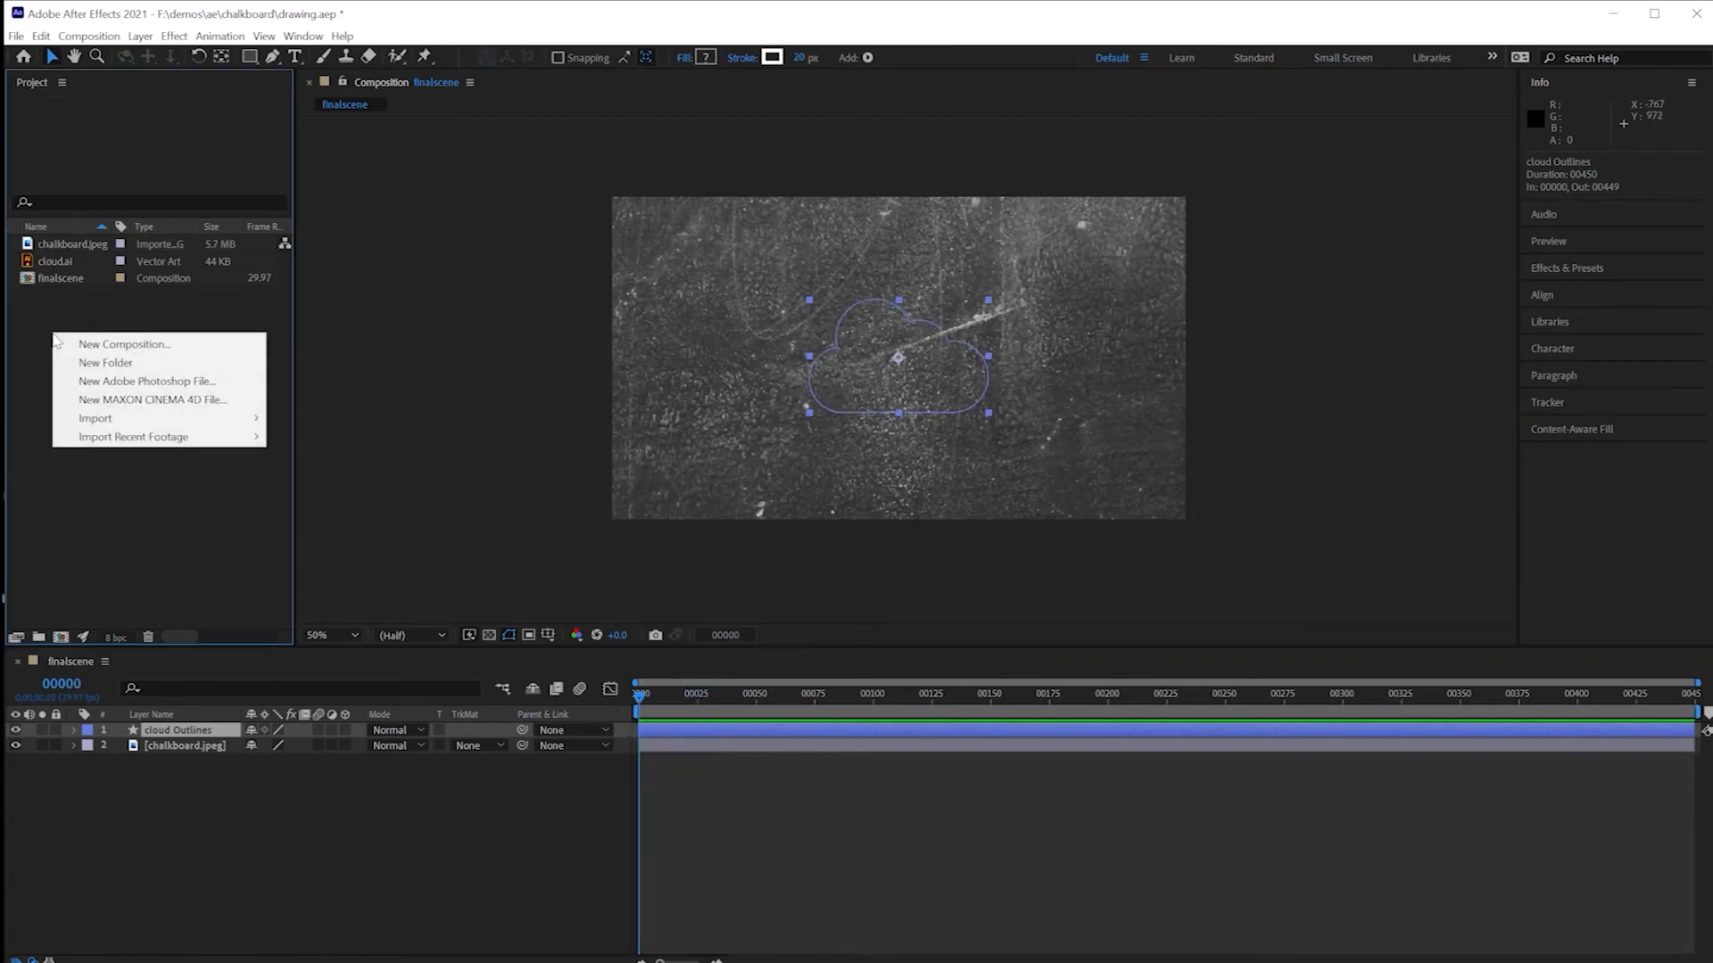
{"action": "mouse_move", "coordinate": [107, 419]}
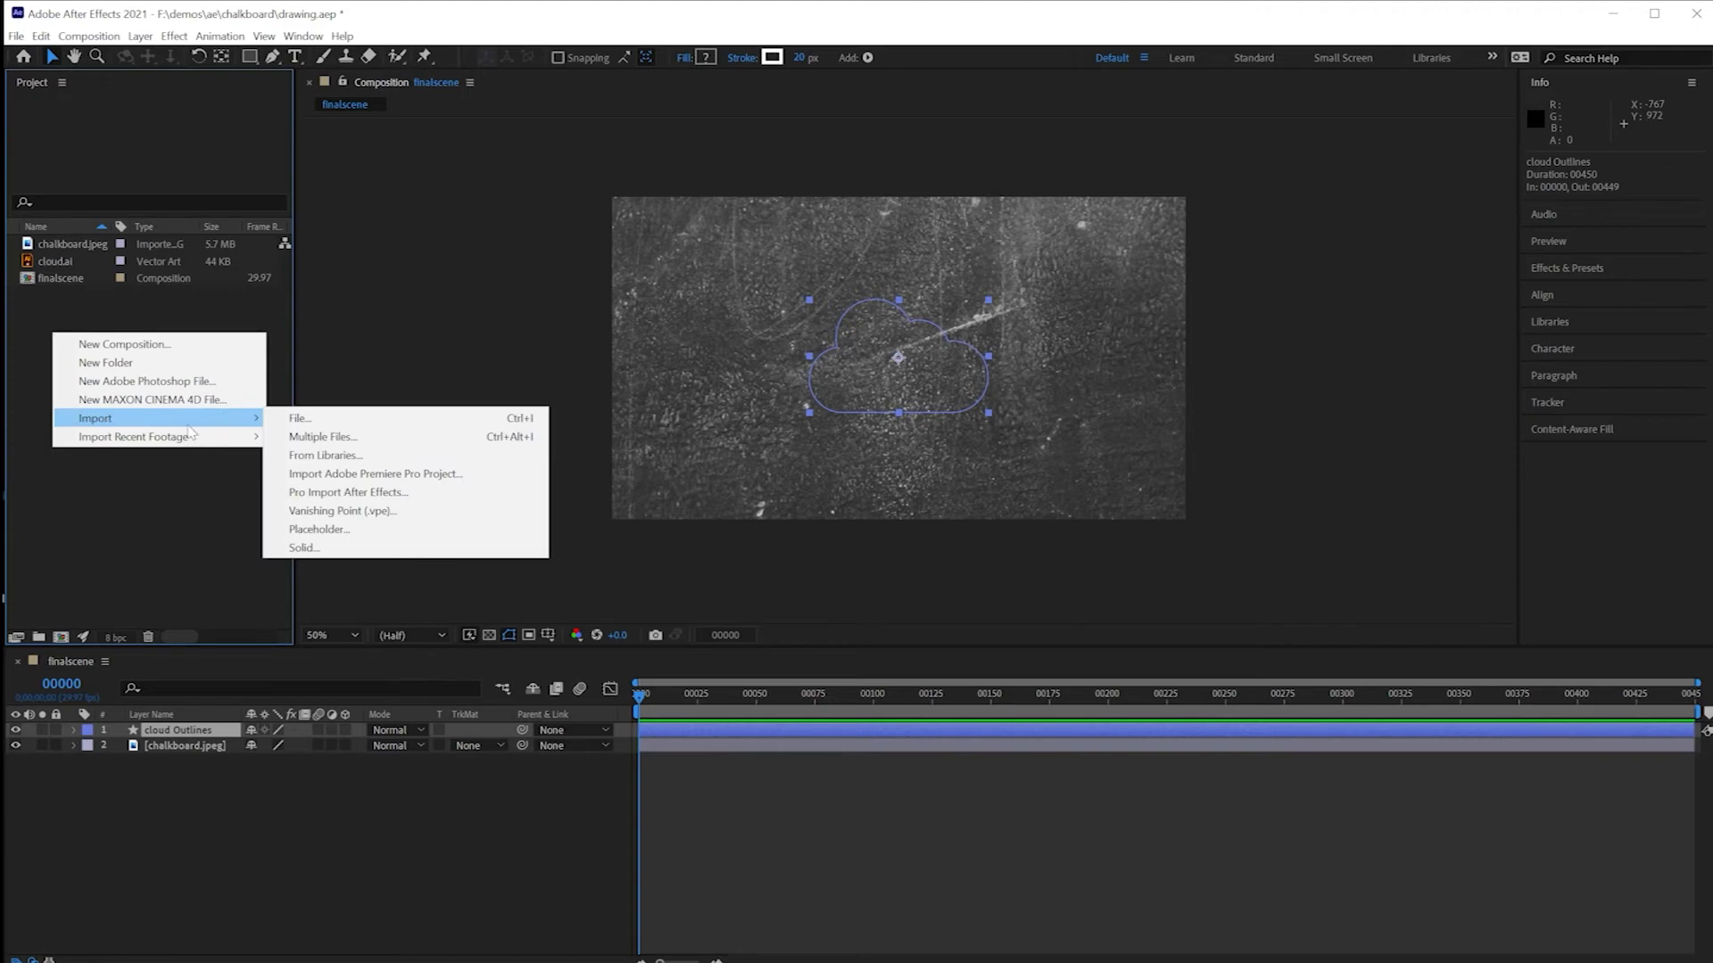
{"action": "left_click", "coordinate": [301, 420]}
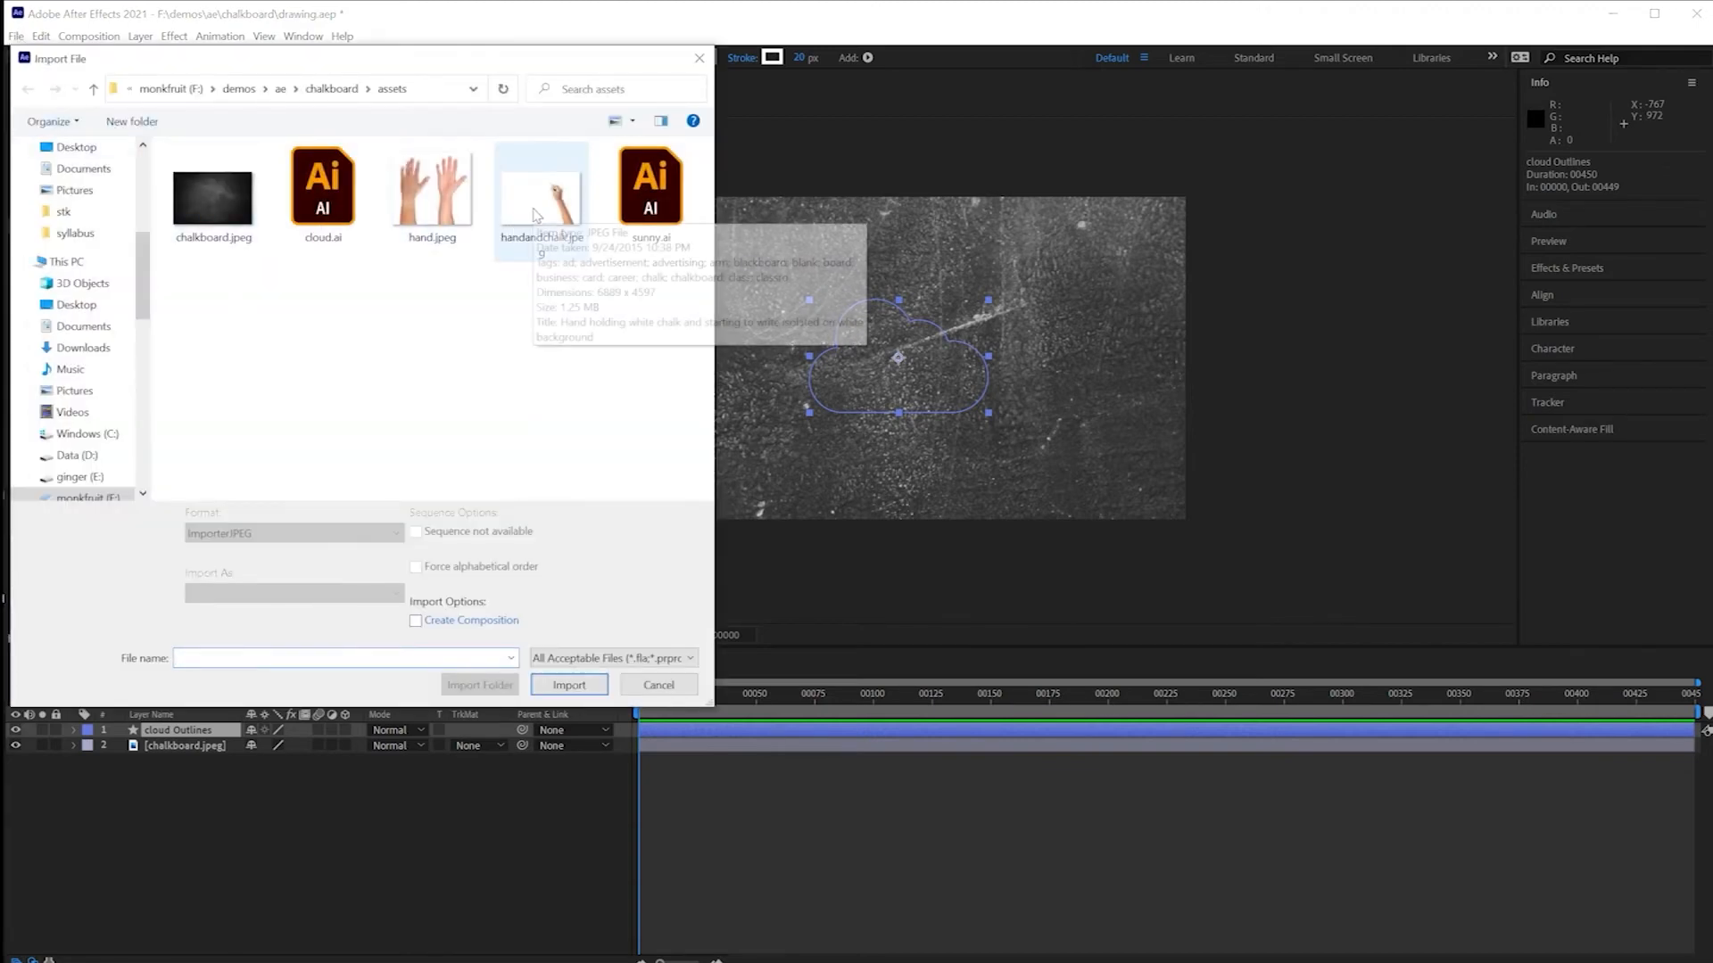
{"action": "left_click", "coordinate": [346, 93]}
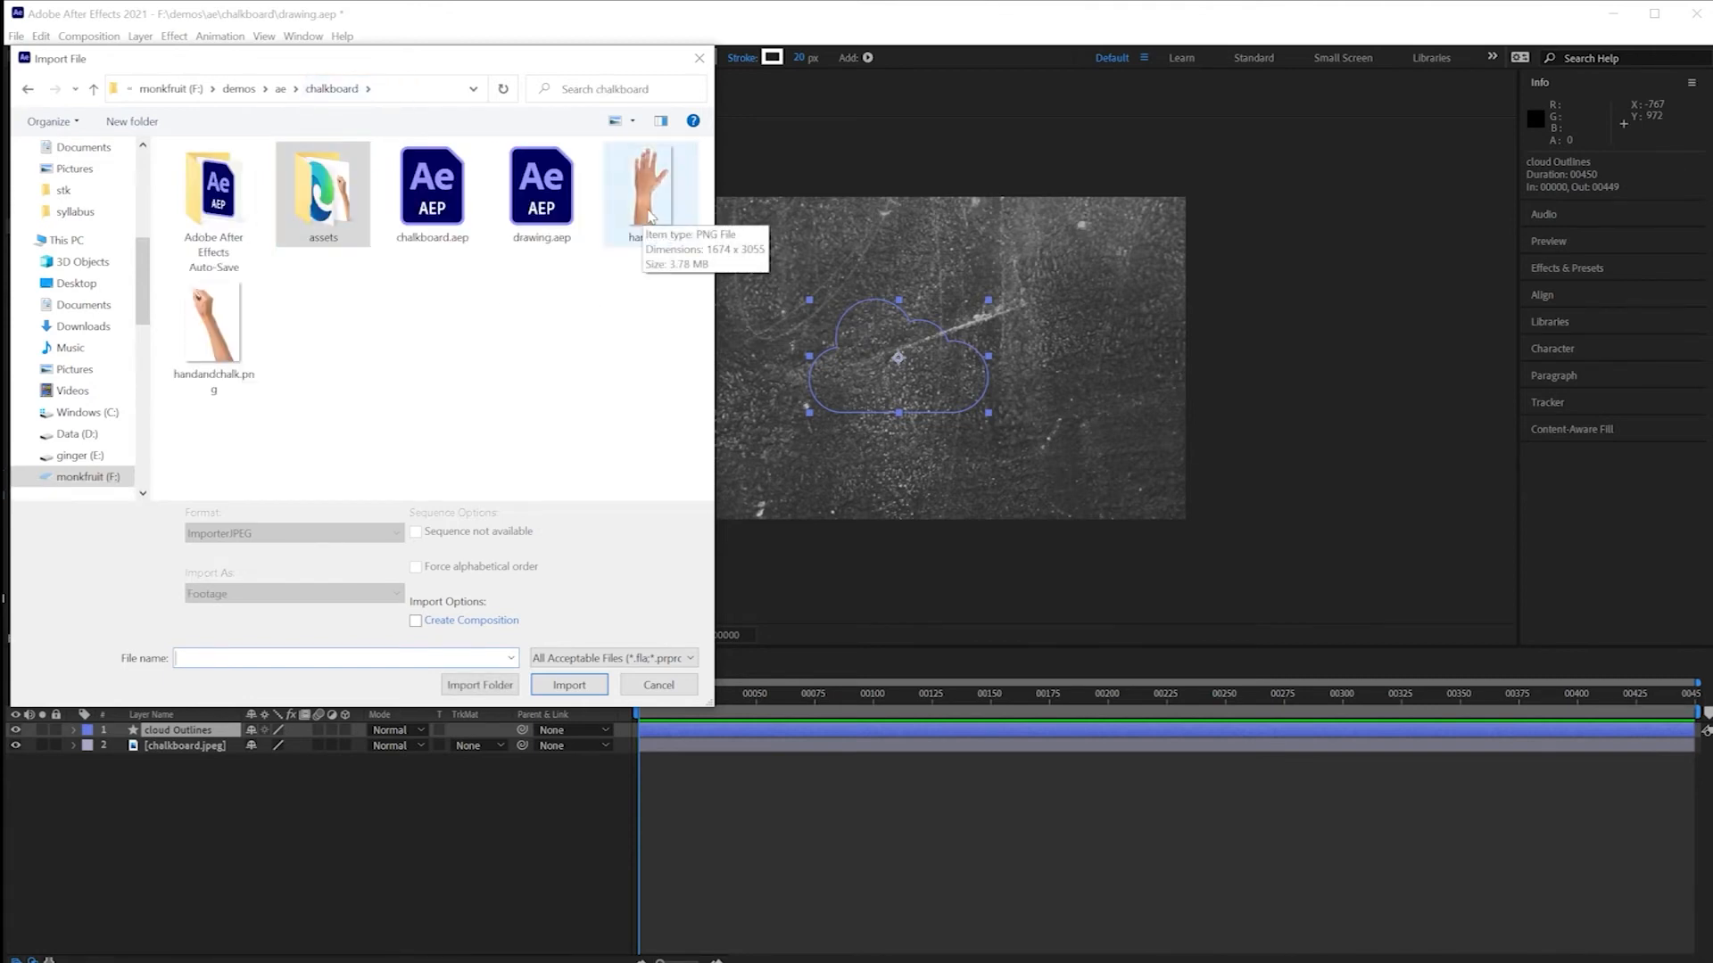
{"action": "left_click", "coordinate": [223, 341]}
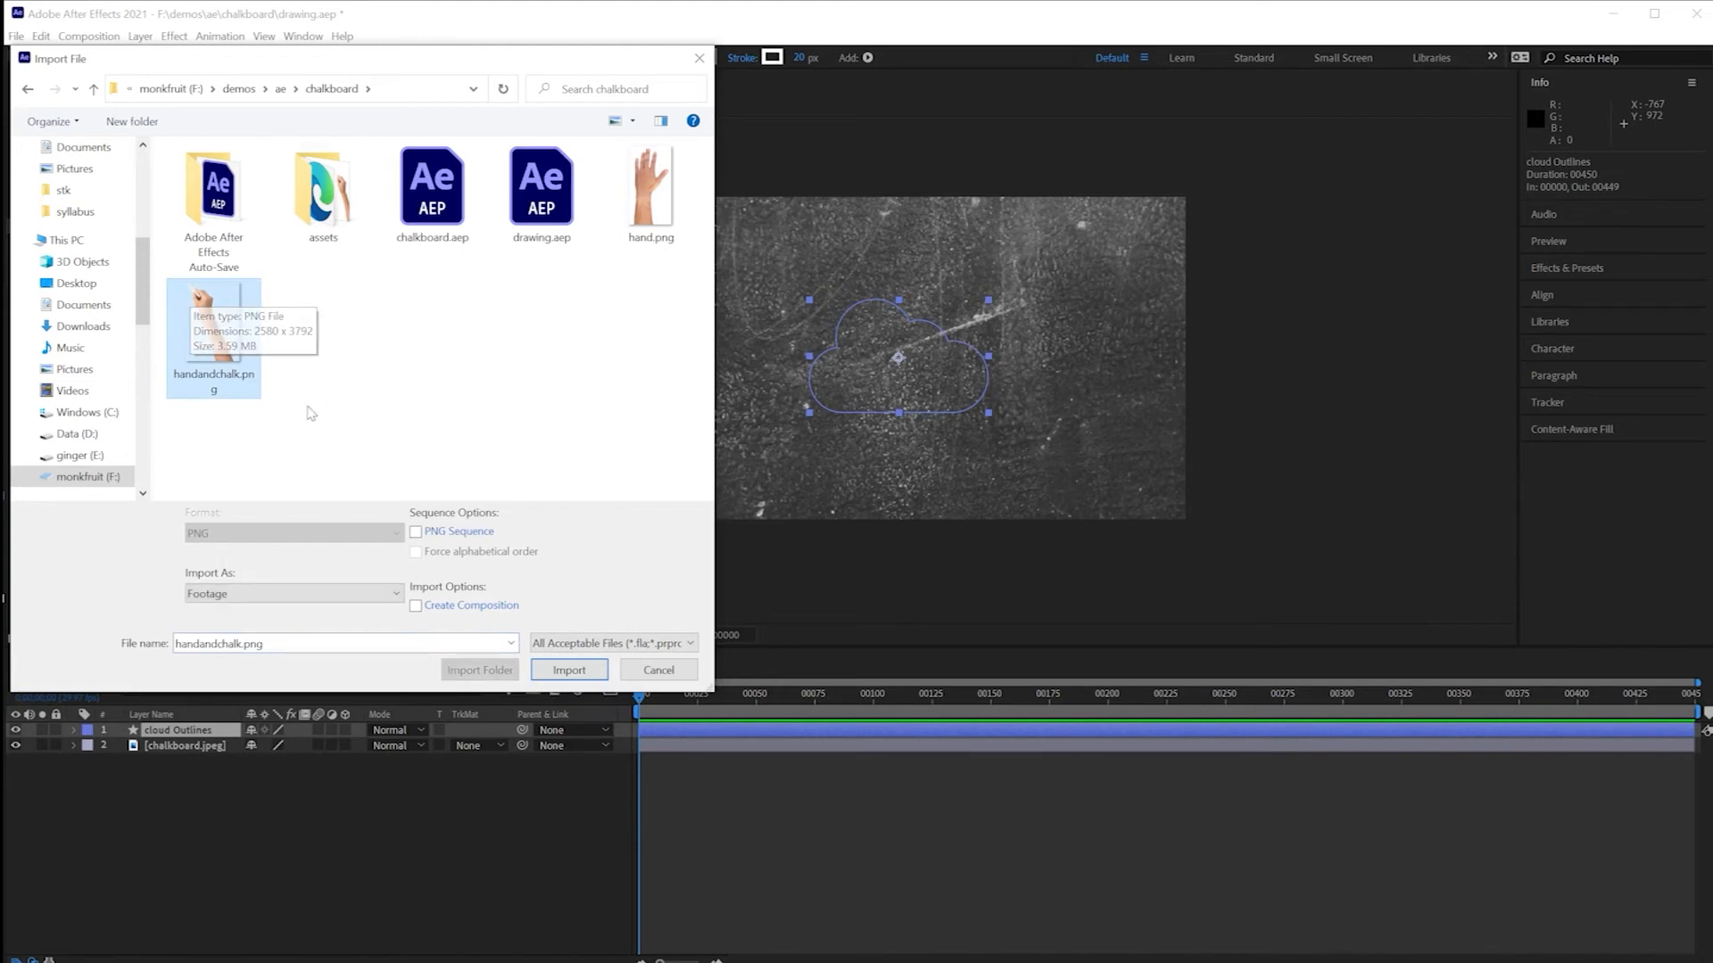
{"action": "left_click", "coordinate": [564, 670]}
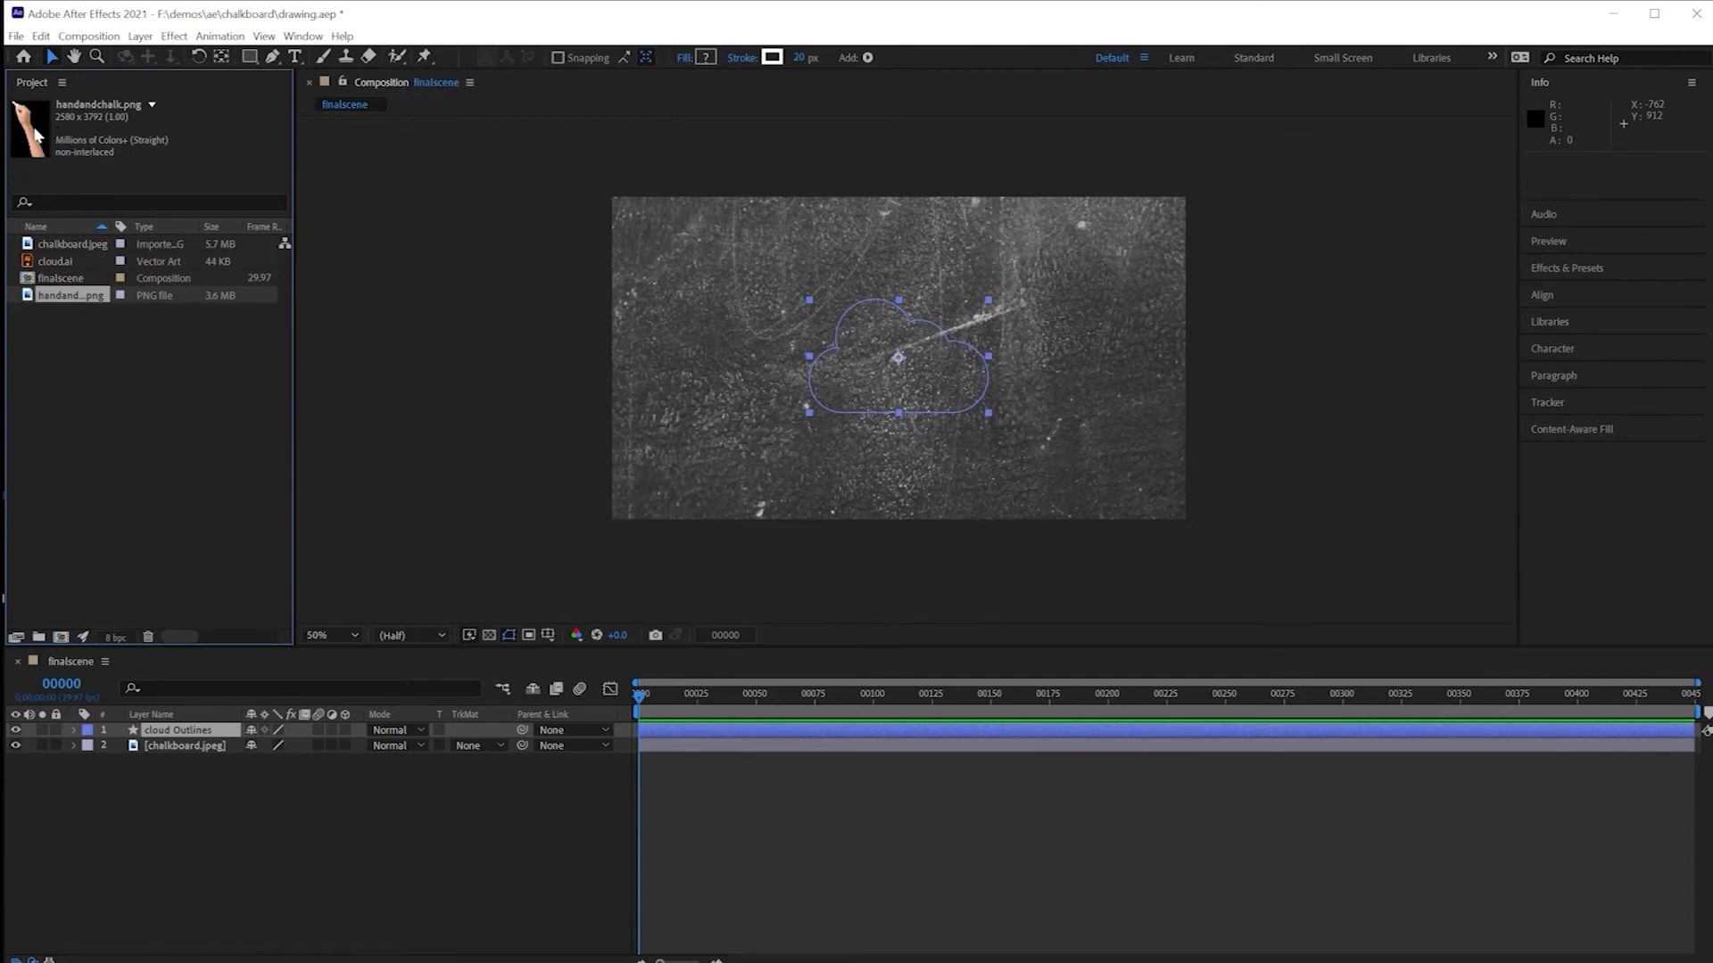
{"action": "left_click_drag", "start_coordinate": [35, 129], "coordinate": [155, 731]}
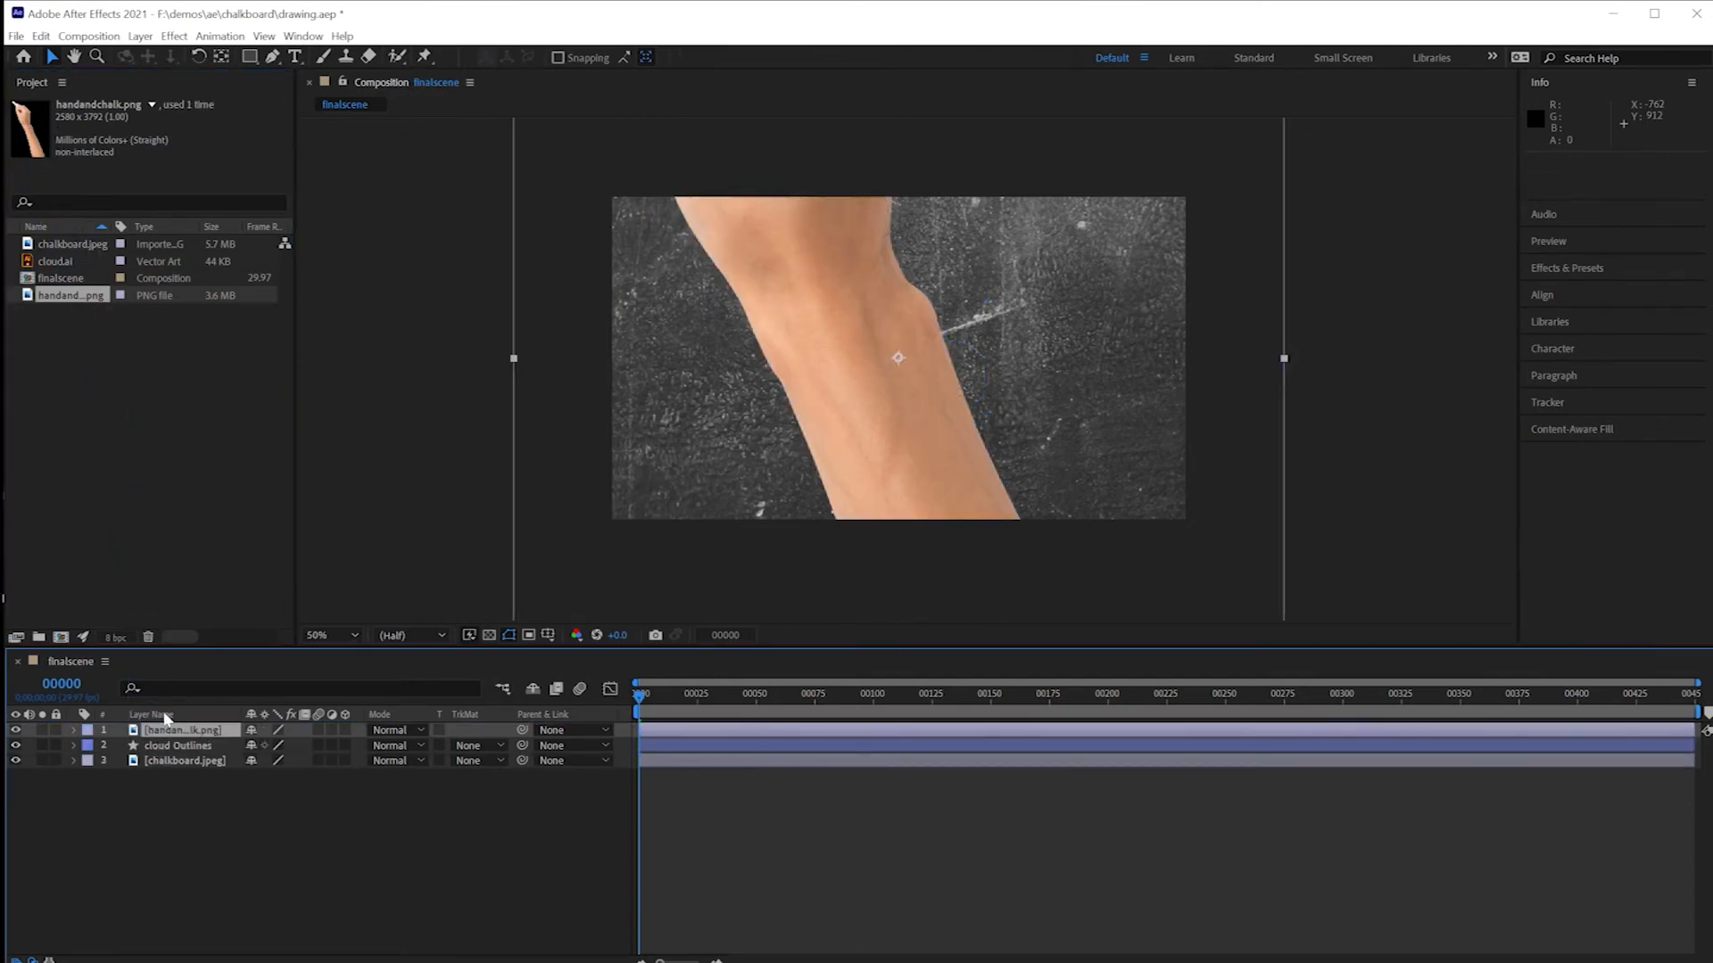
Step: Scale the handandchalk.png layer proportionally down to 25% so the whole hand and forearm fit in the frame
{"action": "scroll", "coordinate": [835, 480], "scroll_direction": "down", "scroll_amount": 2}
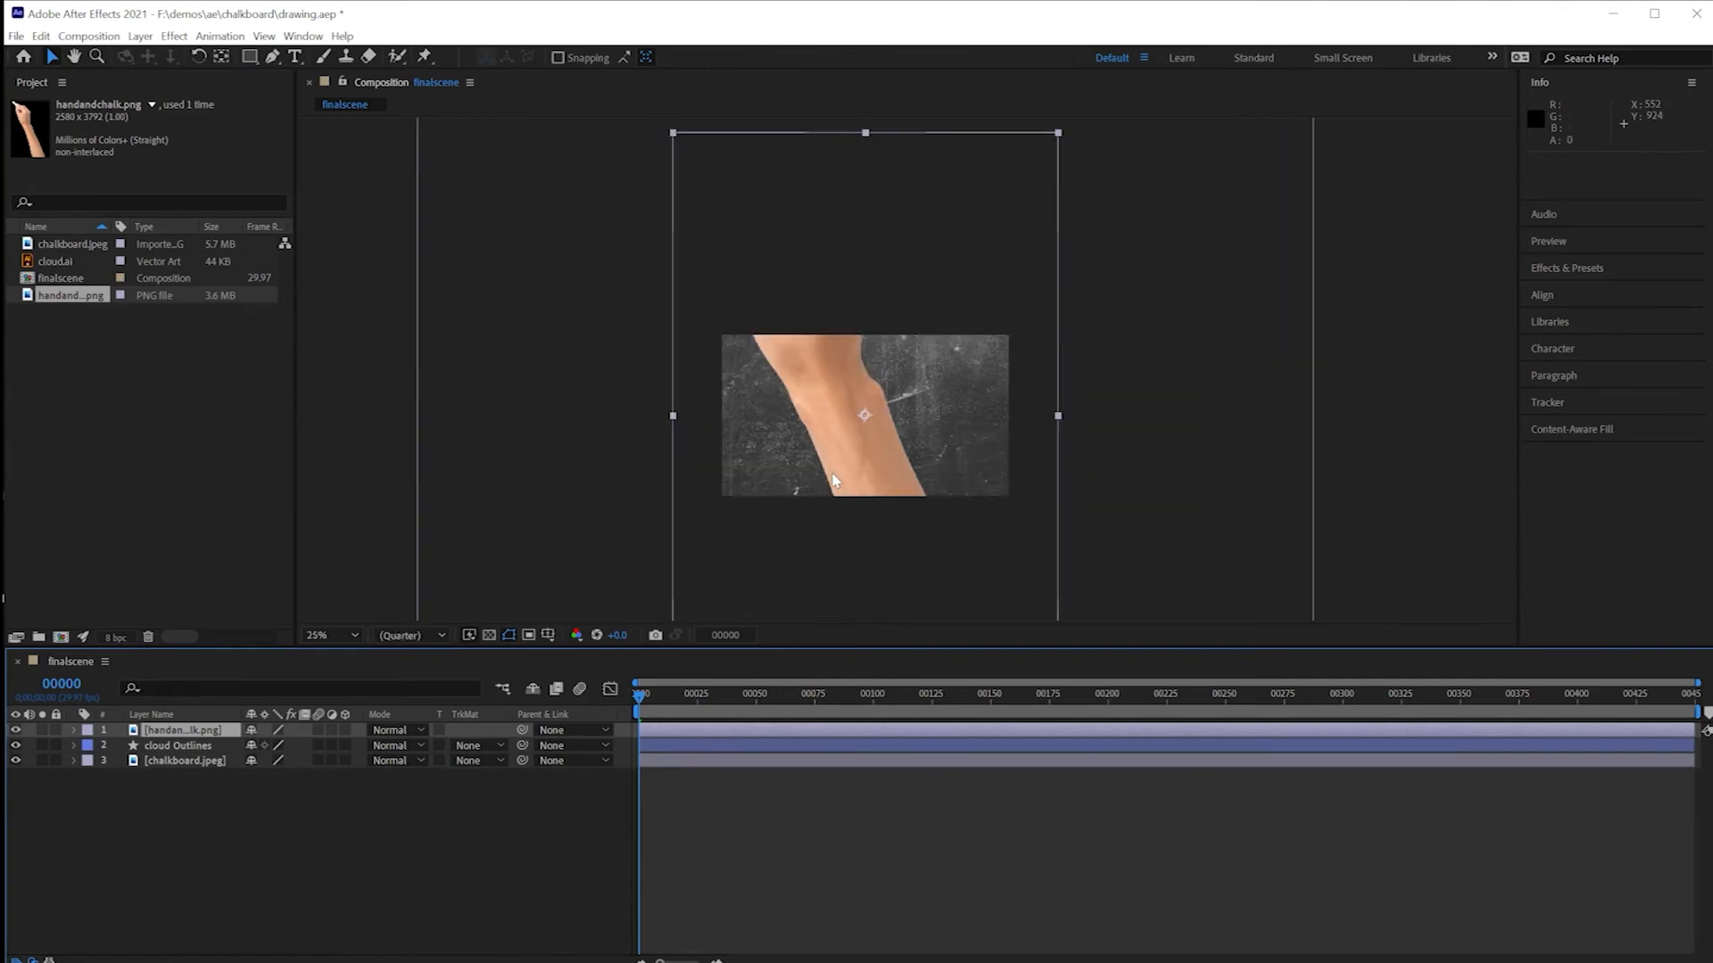
{"action": "left_click_drag", "start_coordinate": [754, 306], "coordinate": [825, 411]}
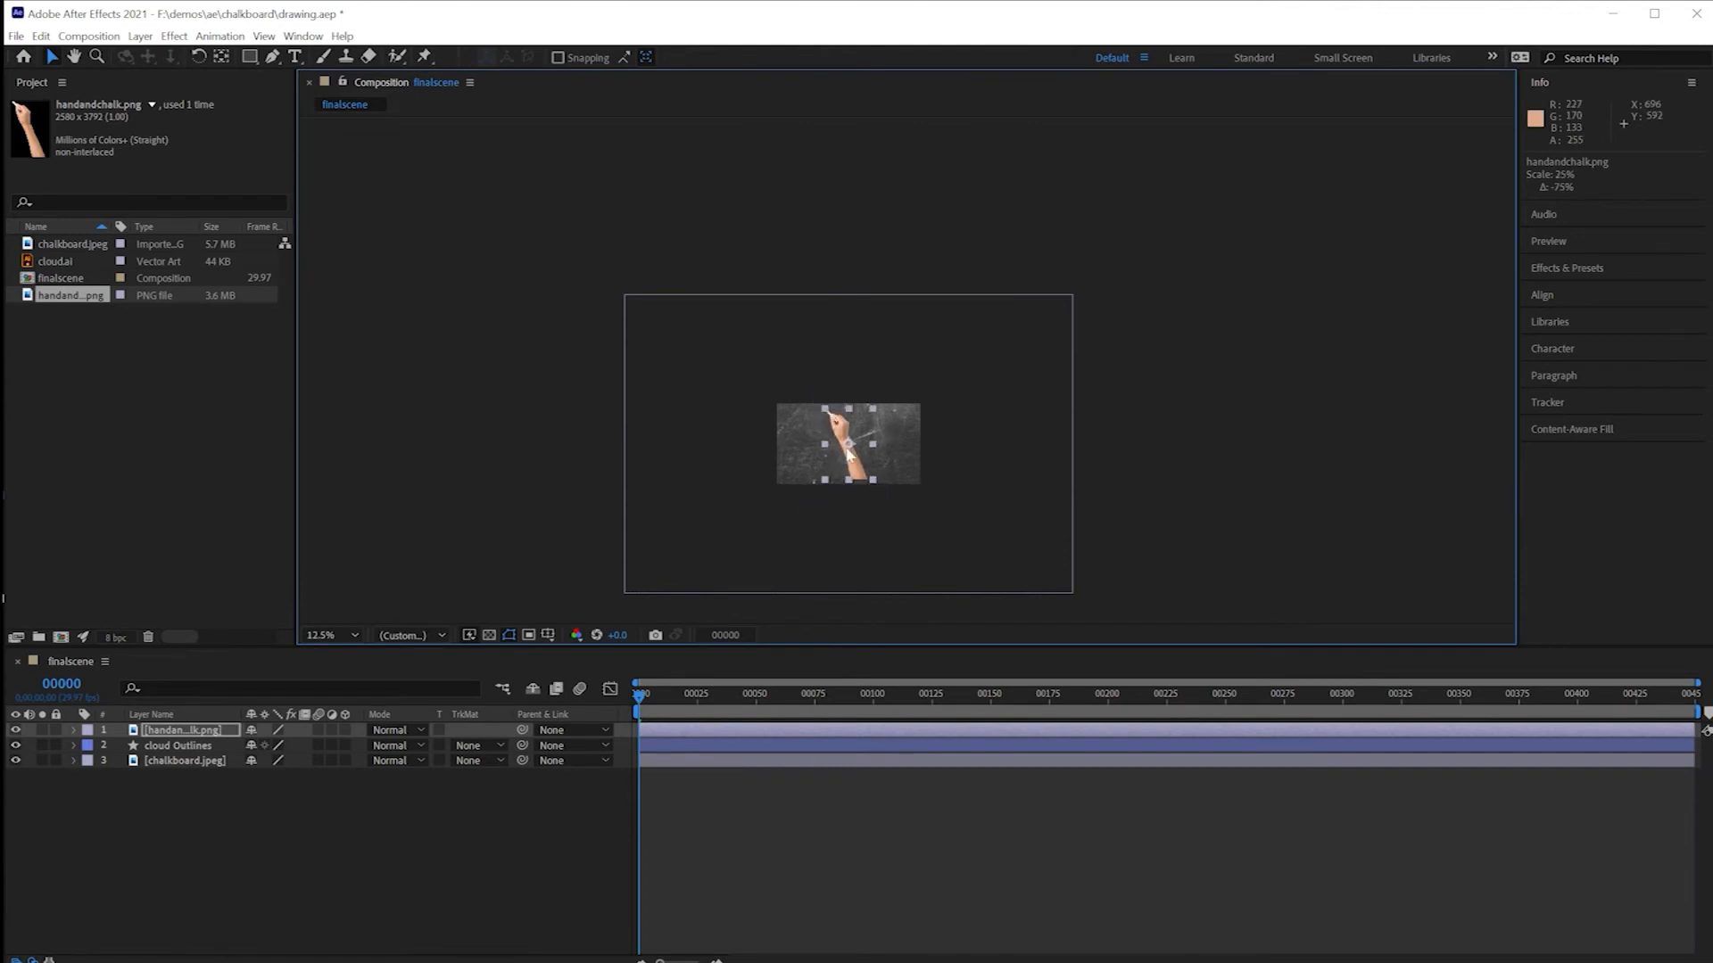
{"action": "key", "text": "period"}
{"action": "key", "text": "period"}
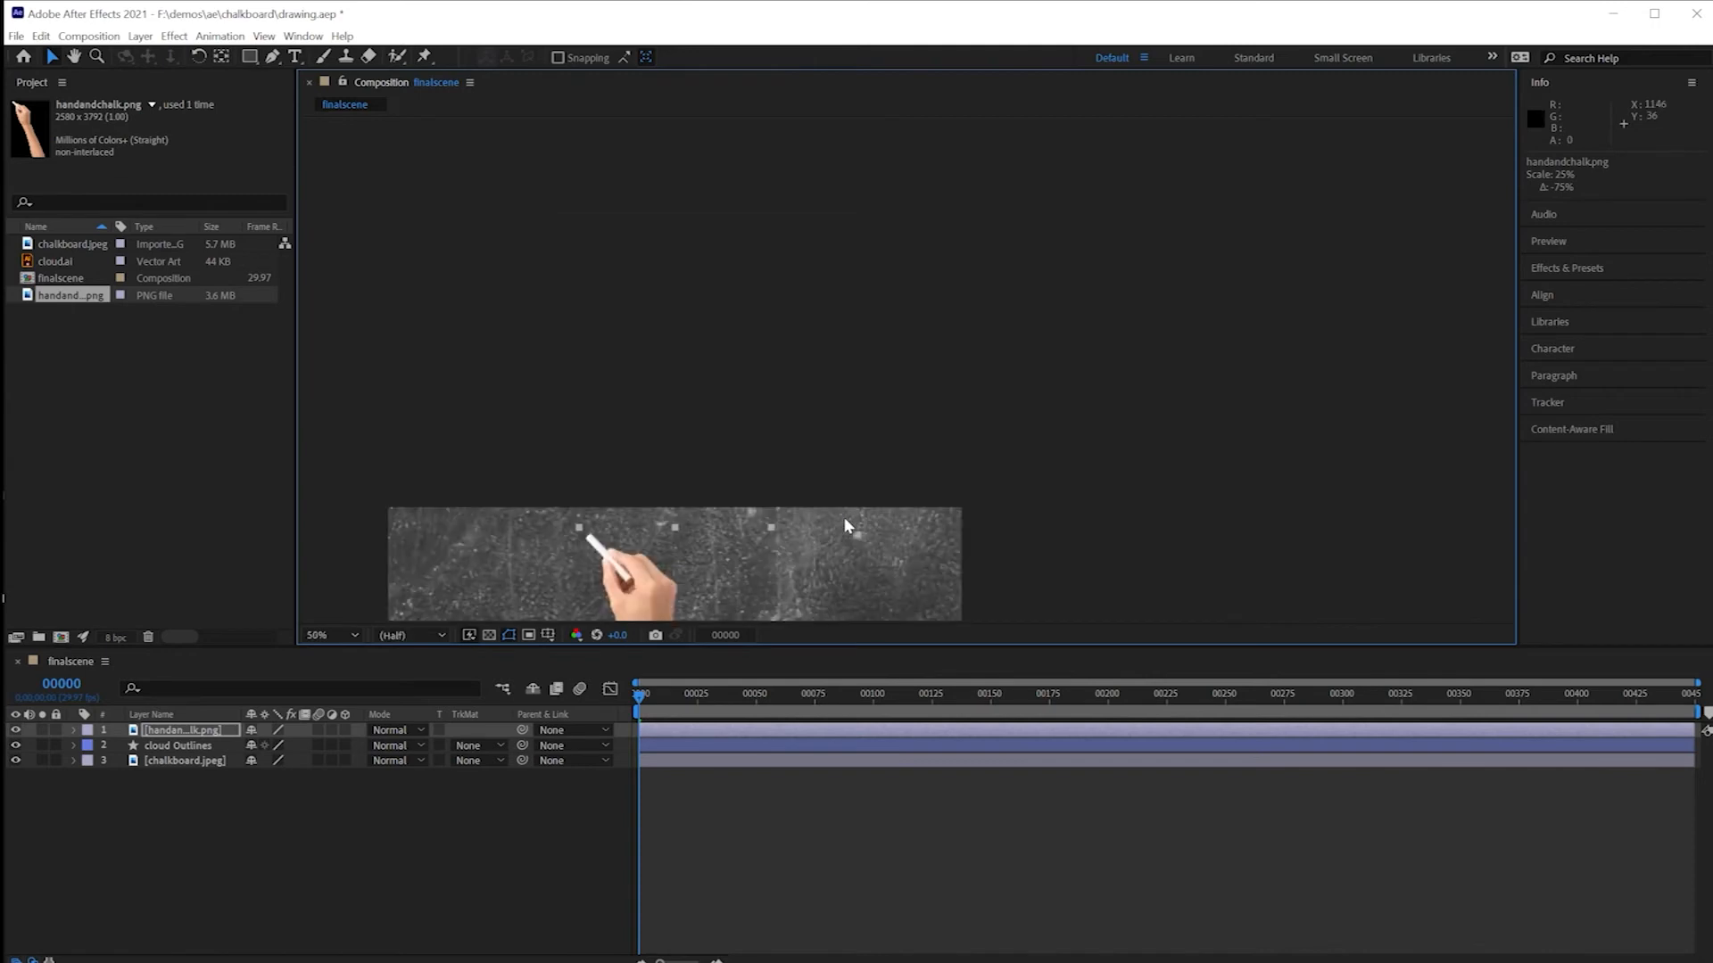
{"action": "key", "text": "h"}
{"action": "left_click_drag", "start_coordinate": [849, 539], "coordinate": [1002, 390]}
{"action": "key", "text": "v"}
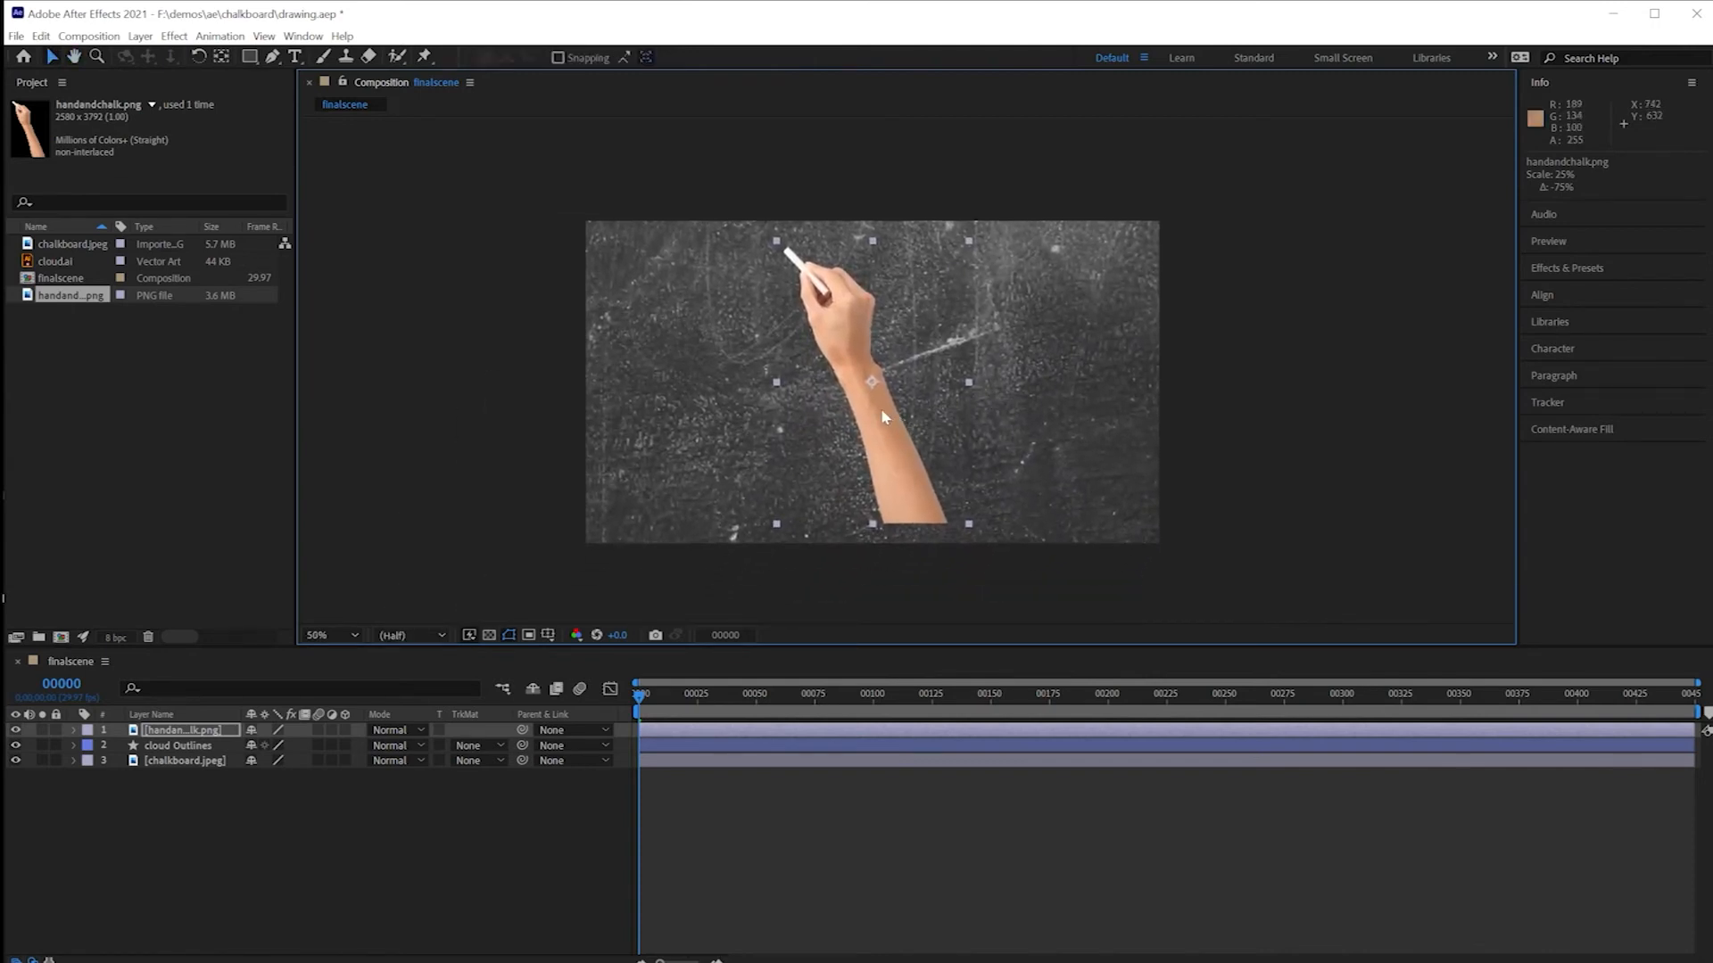
Step: Shift the handandchalk.png layer lower in the frame and move its anchor point to the lower end of the forearm
{"action": "left_click_drag", "start_coordinate": [848, 339], "coordinate": [872, 404]}
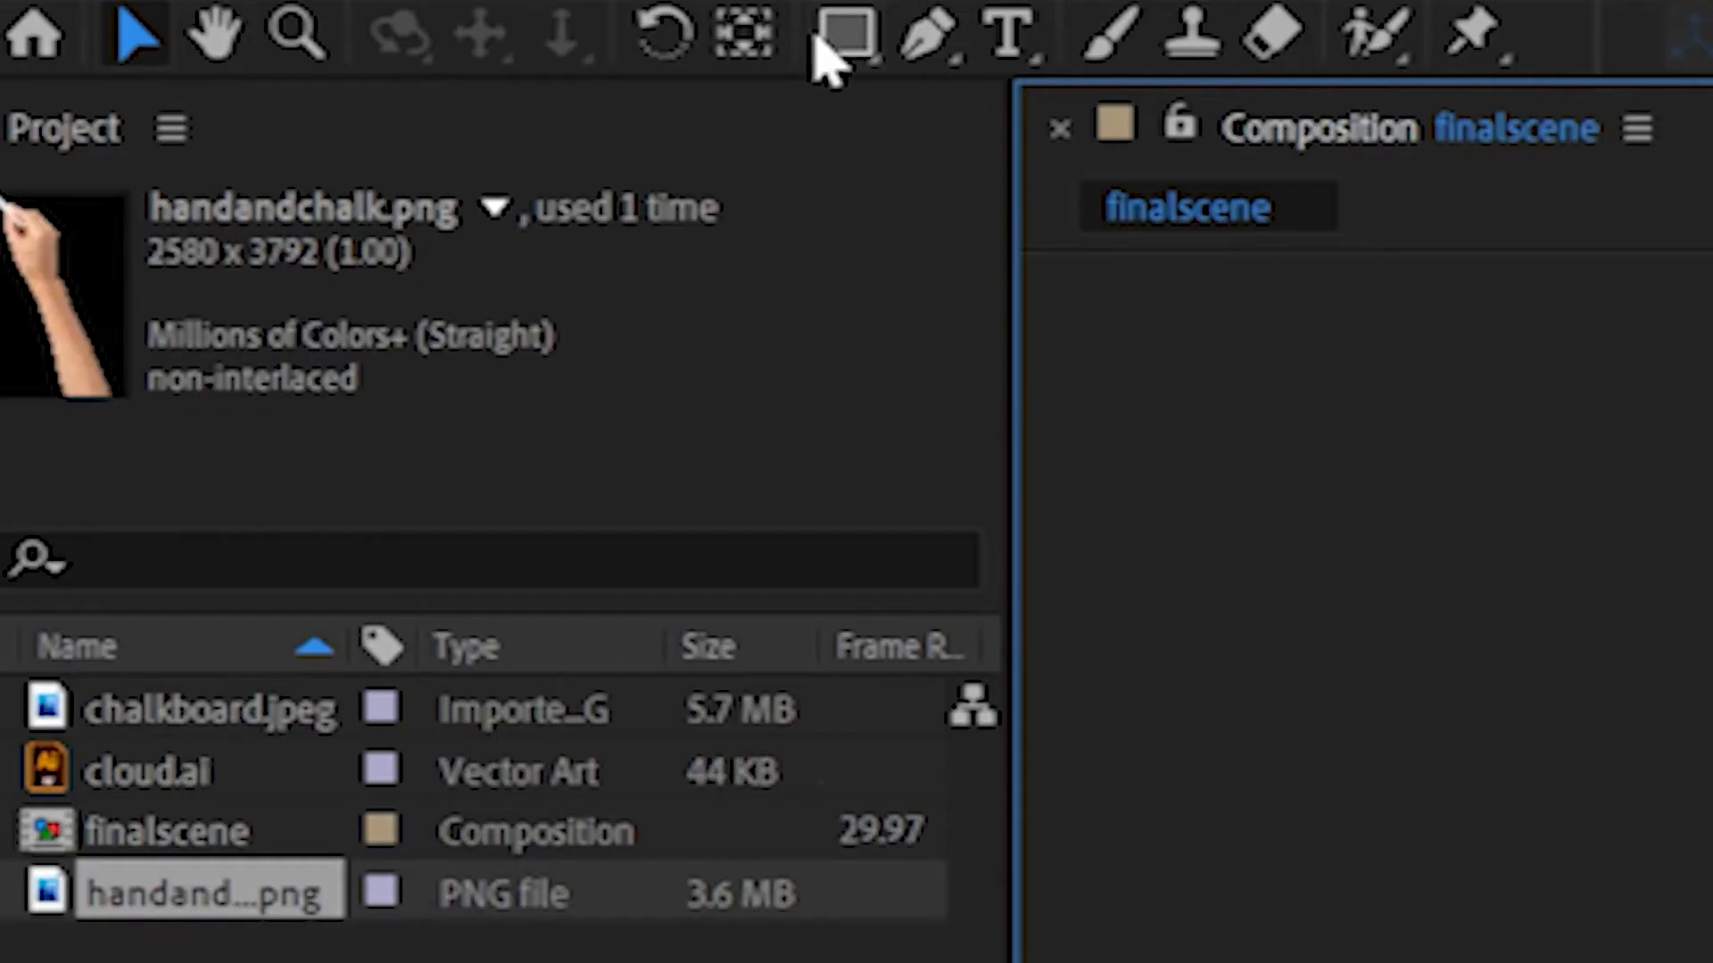
{"action": "left_click", "coordinate": [743, 40]}
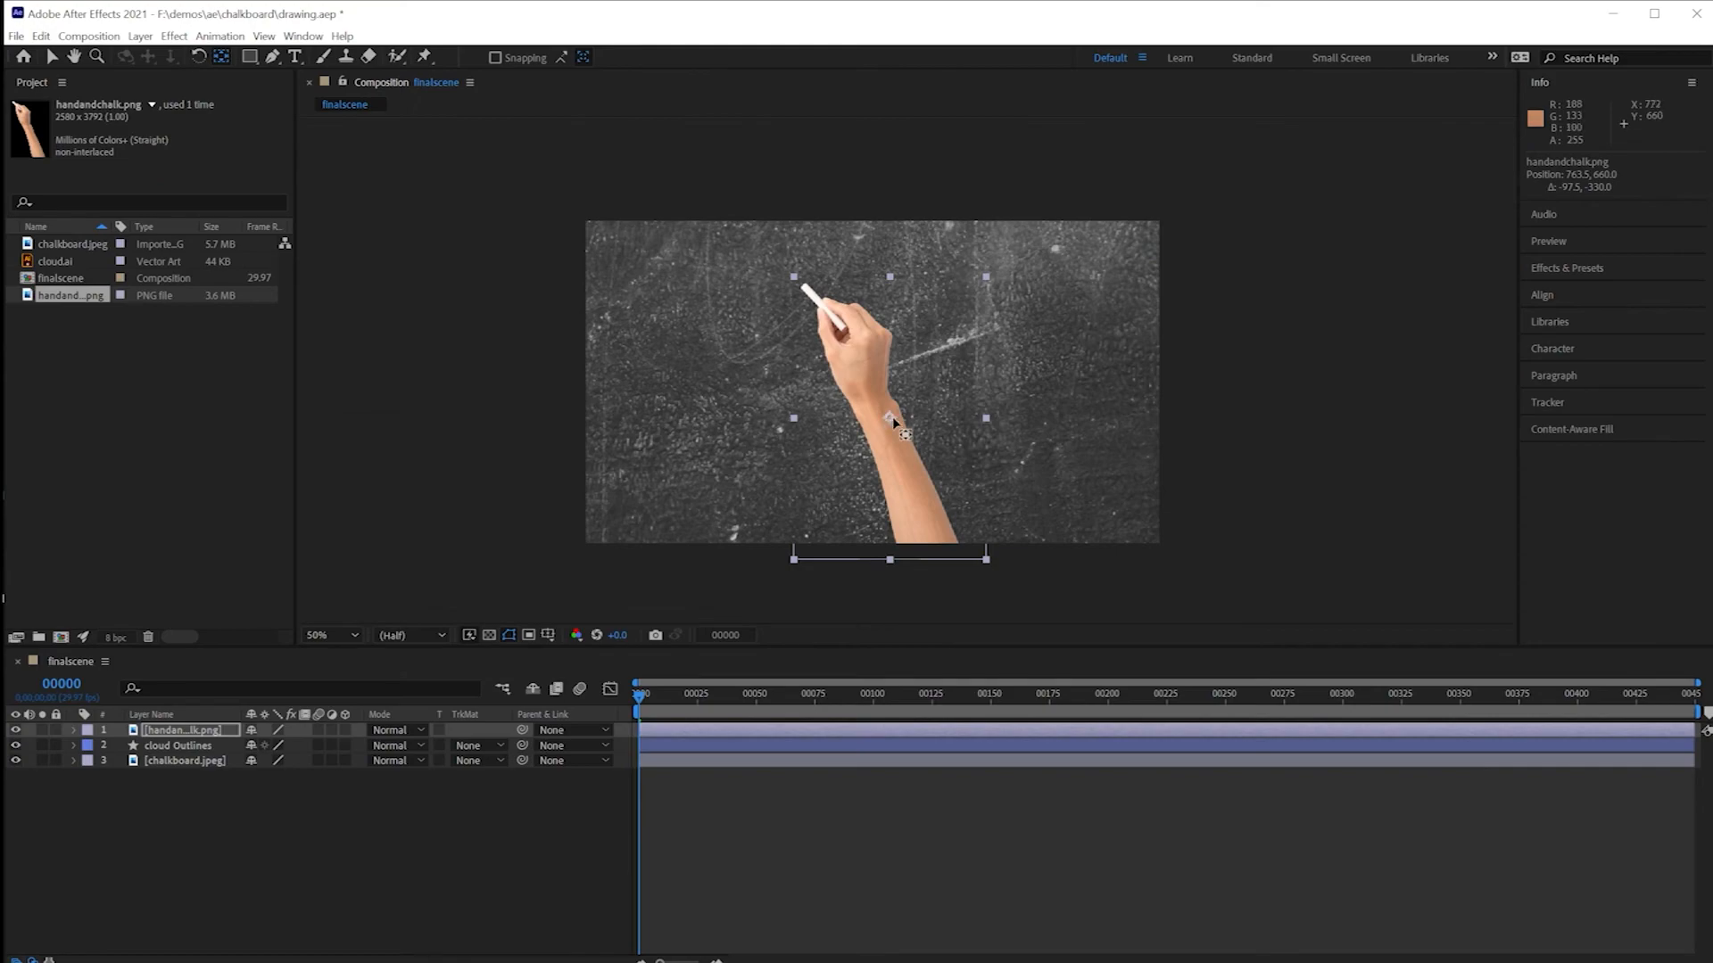
{"action": "left_click_drag", "start_coordinate": [892, 416], "coordinate": [929, 545]}
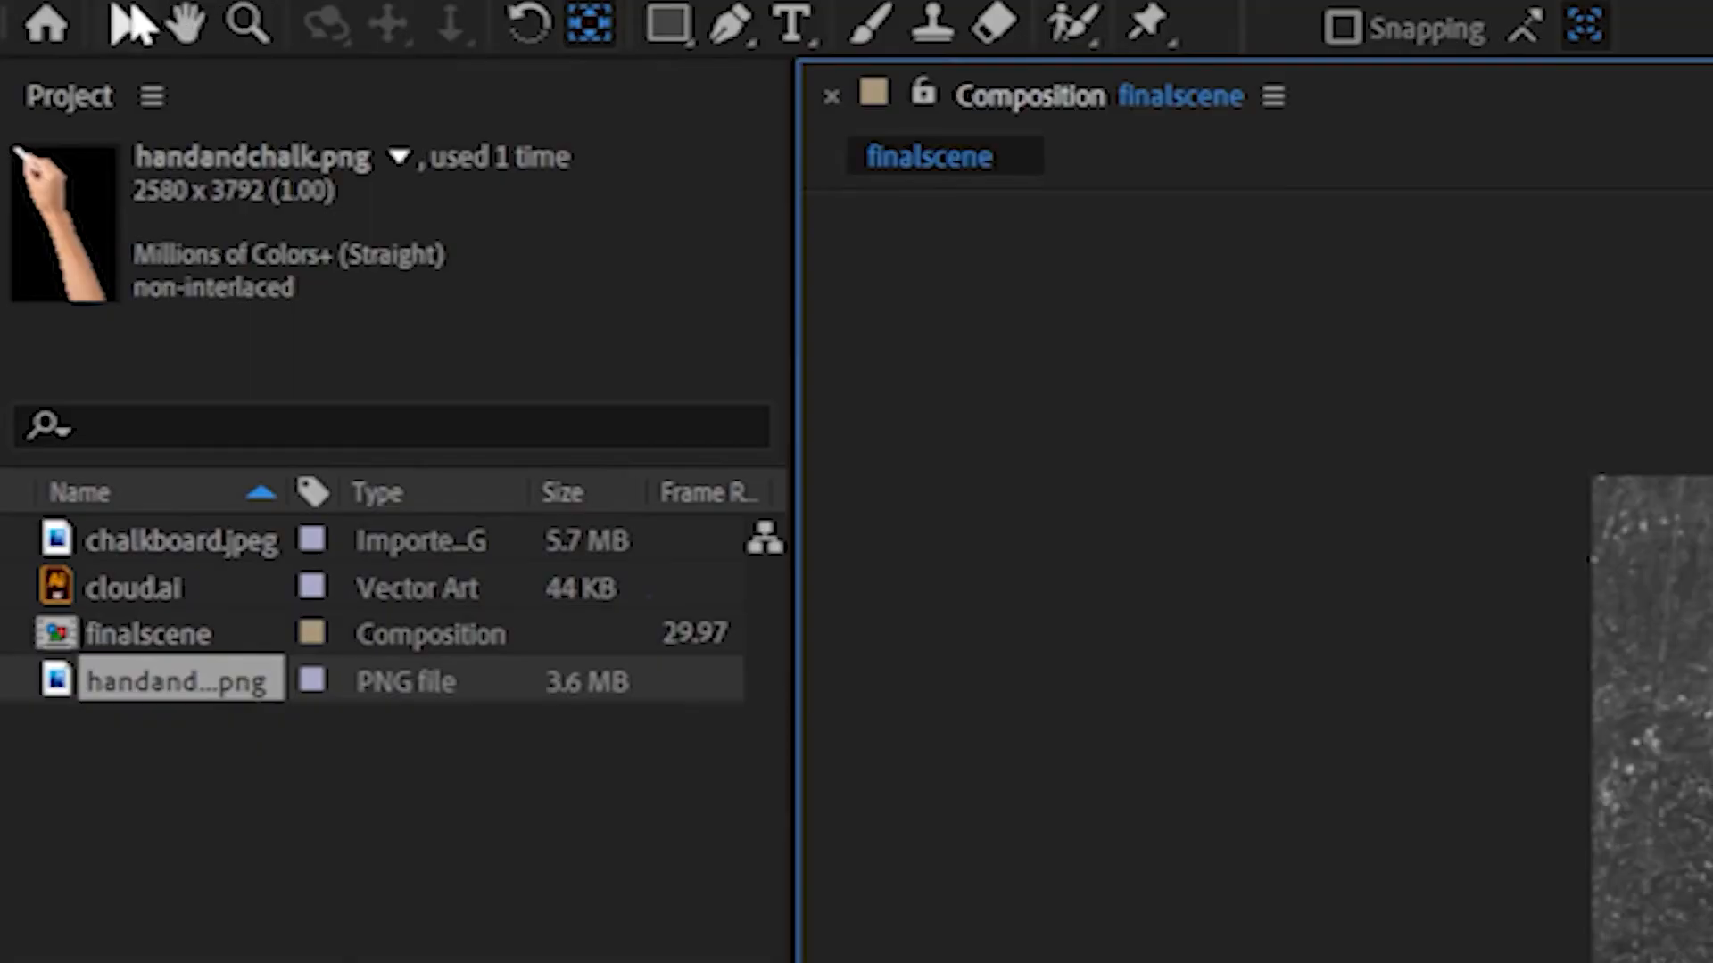
Step: Preview the cloud drawing, go to frame 3 and place the hand so the chalk tip meets the partly drawn line
{"action": "left_click", "coordinate": [125, 25]}
{"action": "left_click_drag", "start_coordinate": [910, 441], "coordinate": [836, 632]}
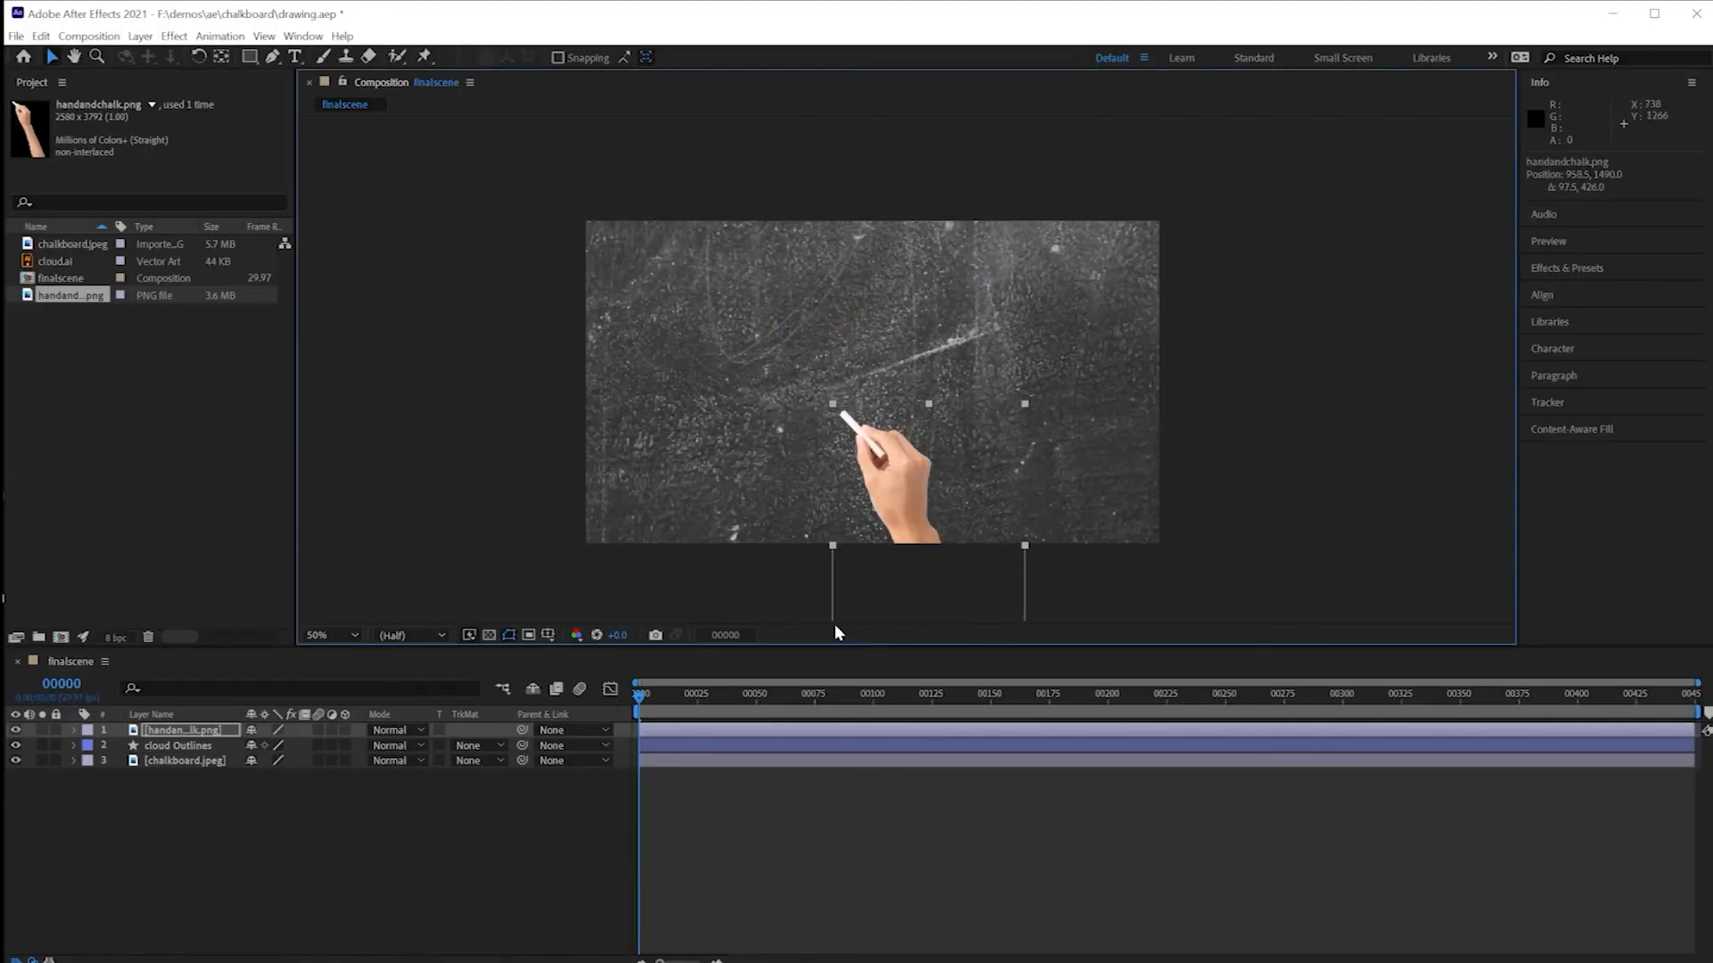
{"action": "key", "text": "space"}
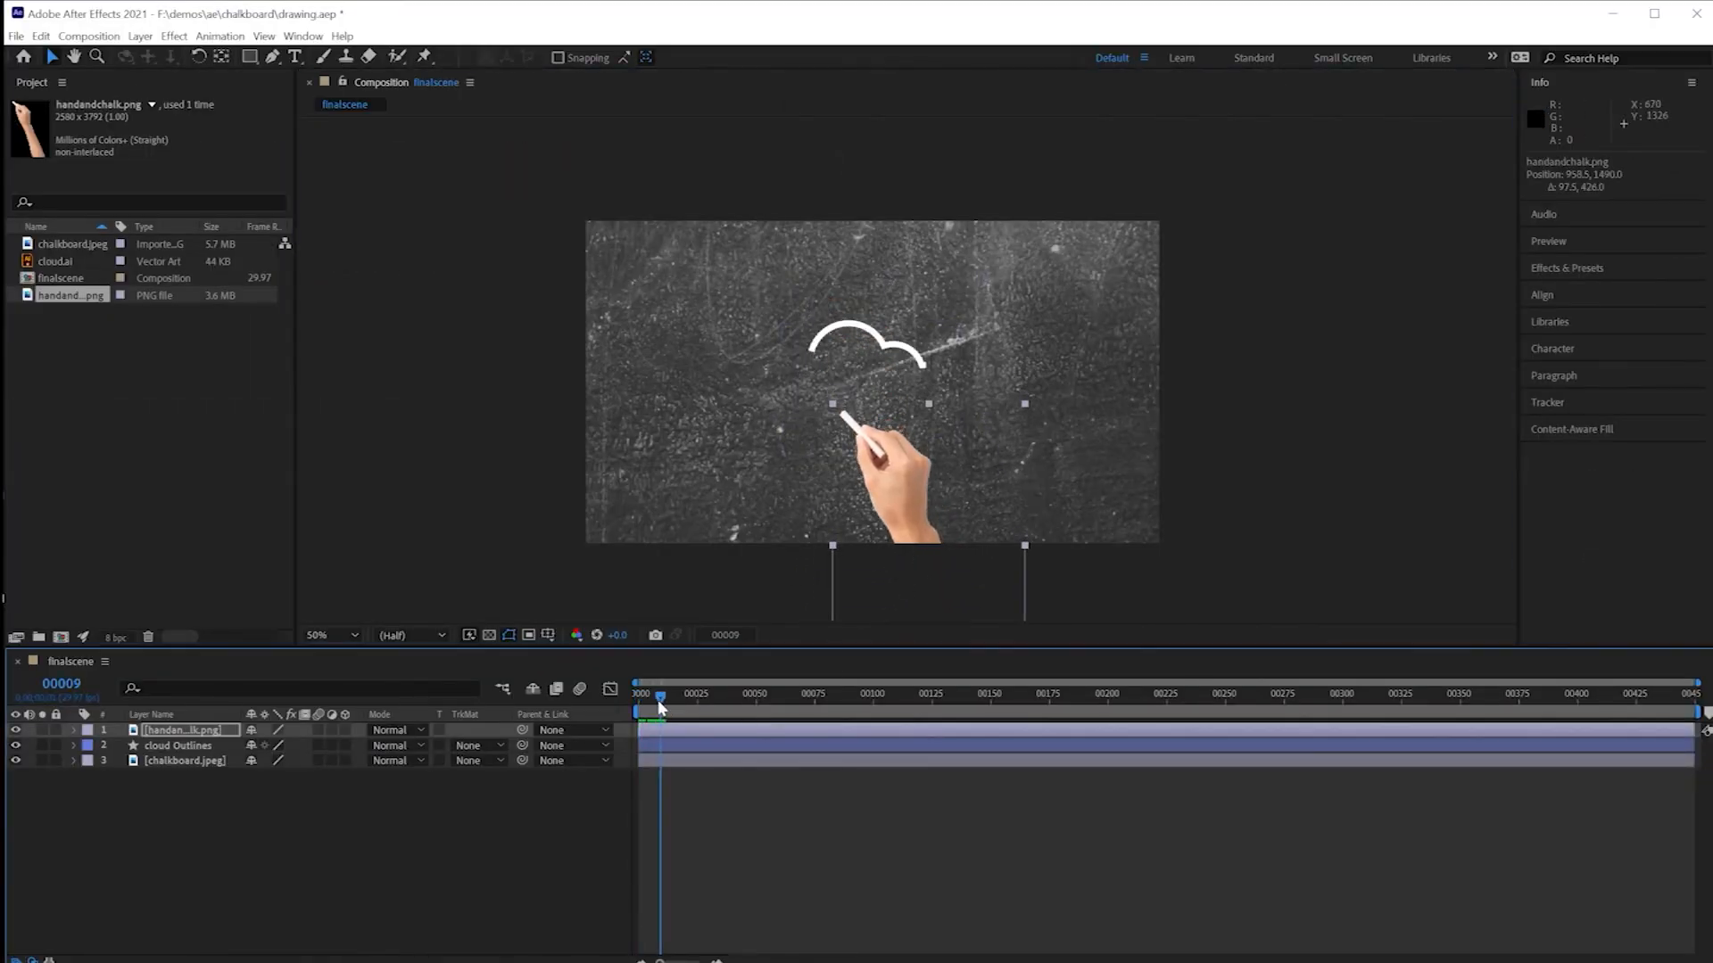
{"action": "key", "text": "space"}
{"action": "left_click_drag", "start_coordinate": [631, 709], "coordinate": [648, 716]}
{"action": "left_click_drag", "start_coordinate": [906, 508], "coordinate": [985, 457]}
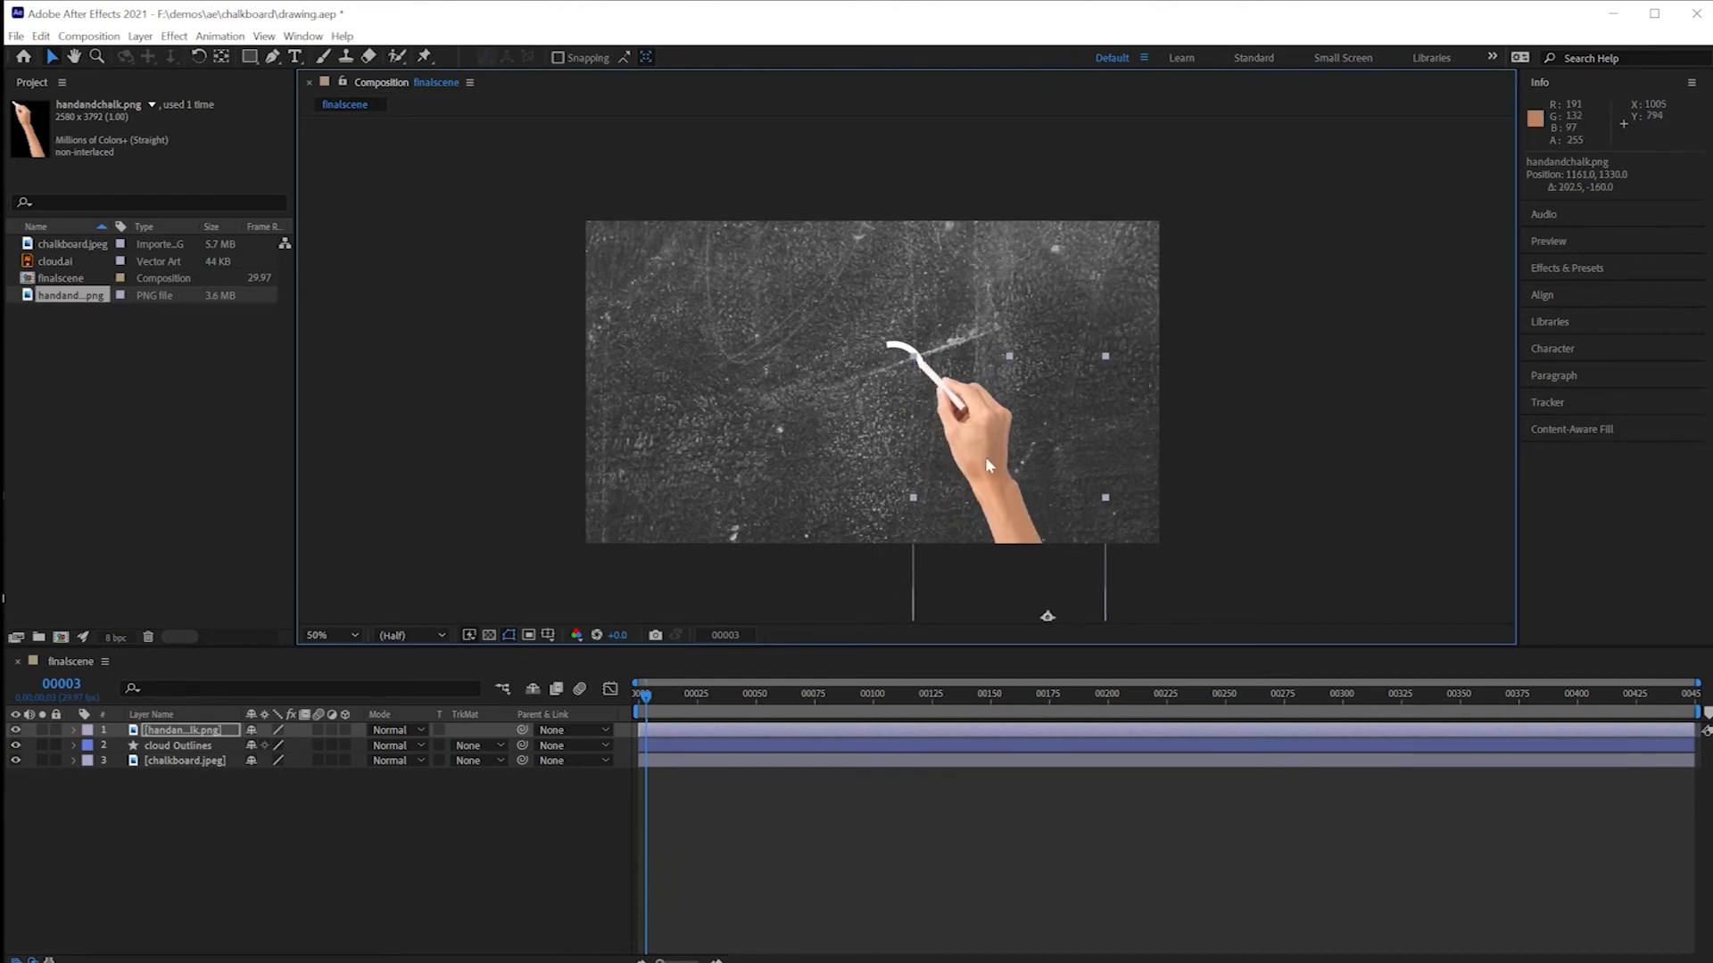
Step: Scale the handandchalk.png layer proportionally up to 39%
{"action": "left_click", "coordinate": [199, 729]}
{"action": "key", "text": "s"}
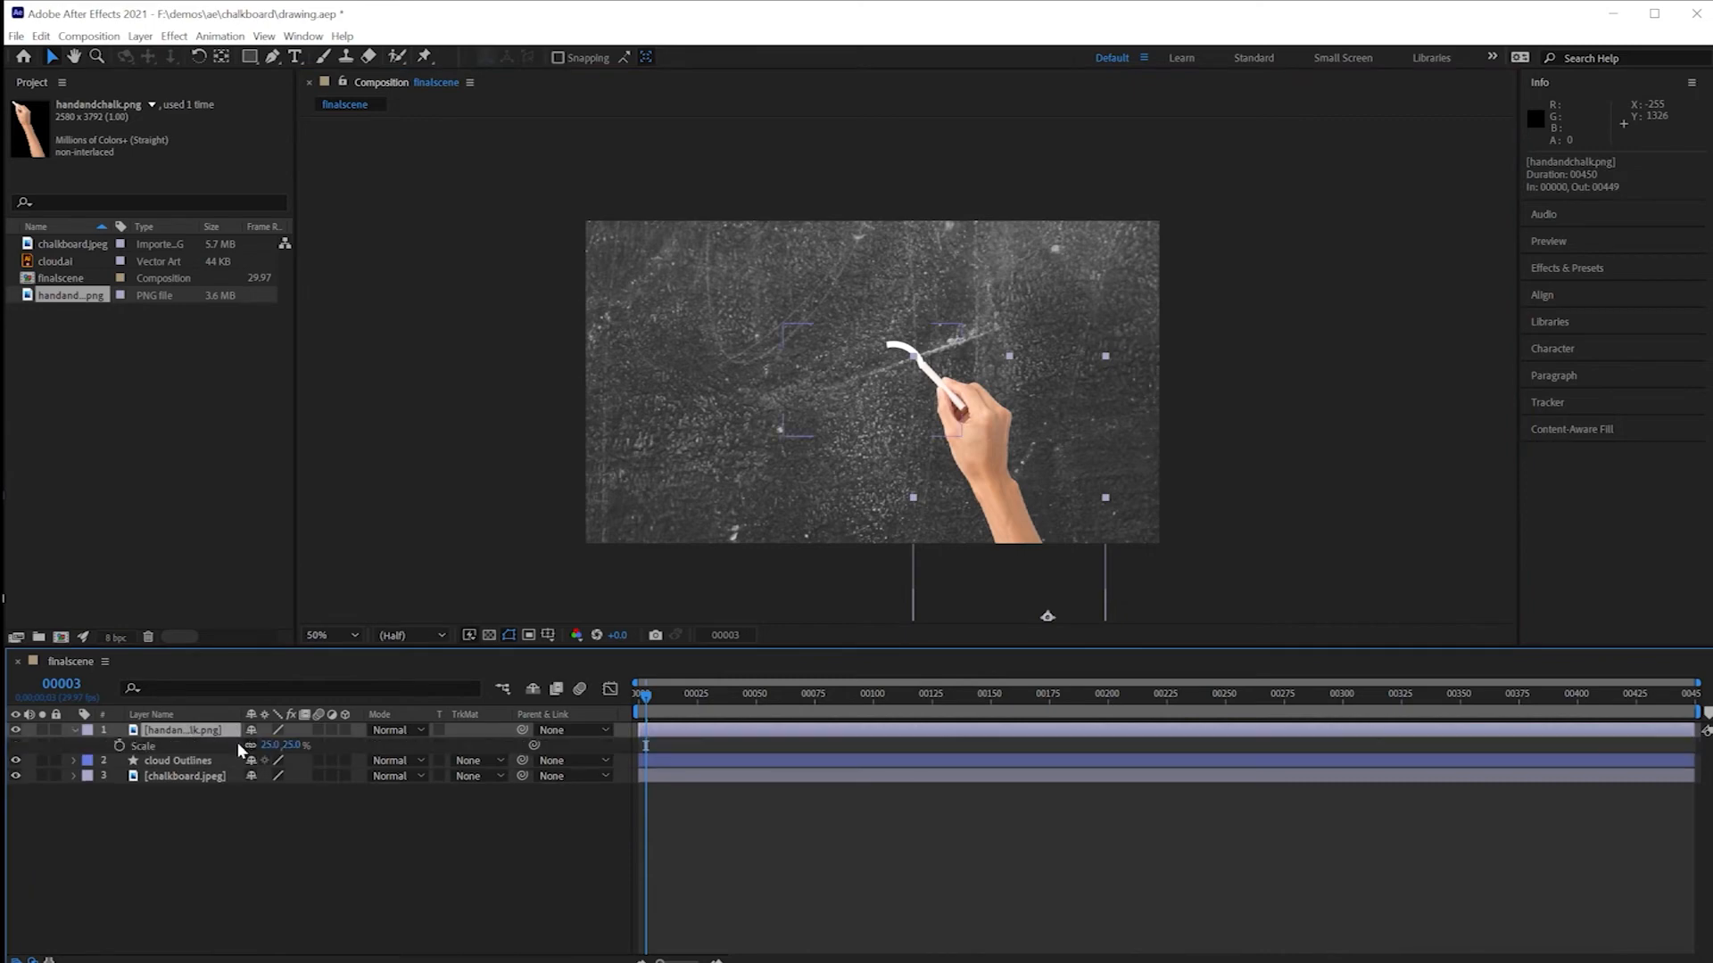
{"action": "left_click_drag", "start_coordinate": [286, 745], "coordinate": [304, 745]}
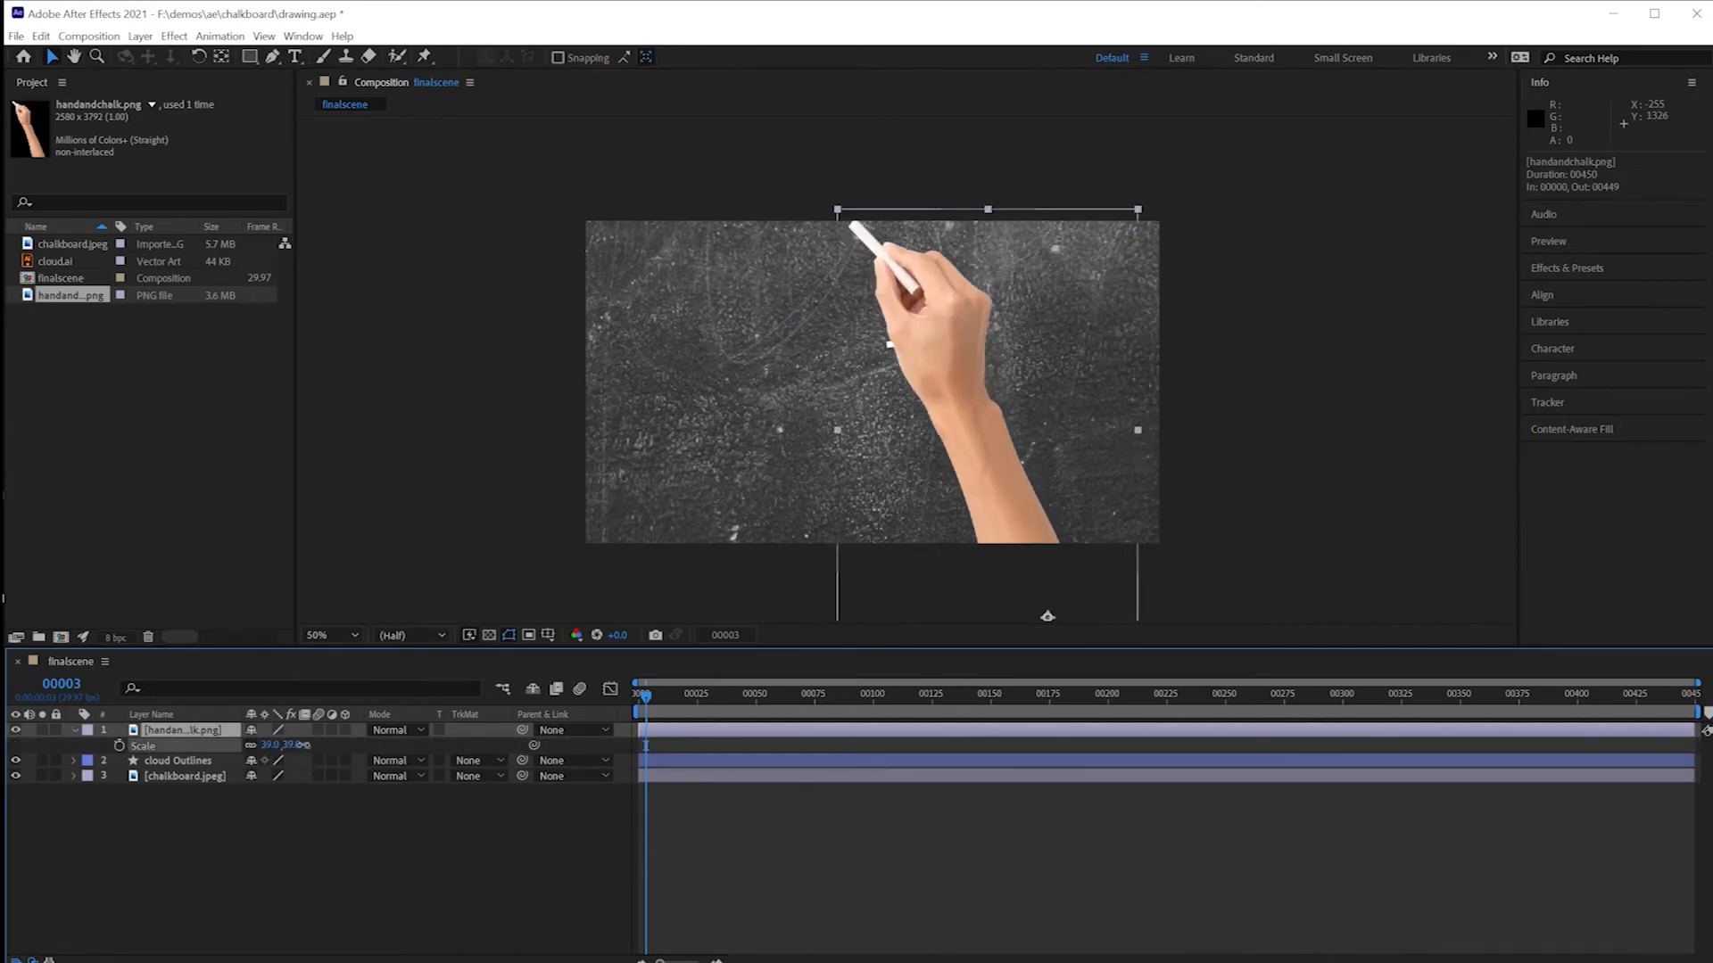
Step: Move the enlarged hand to the cloud line's start and set a Position keyframe of 1338.0, 1802.0 at frame 0
{"action": "left_click_drag", "start_coordinate": [966, 416], "coordinate": [1050, 592]}
{"action": "left_click_drag", "start_coordinate": [644, 694], "coordinate": [619, 698]}
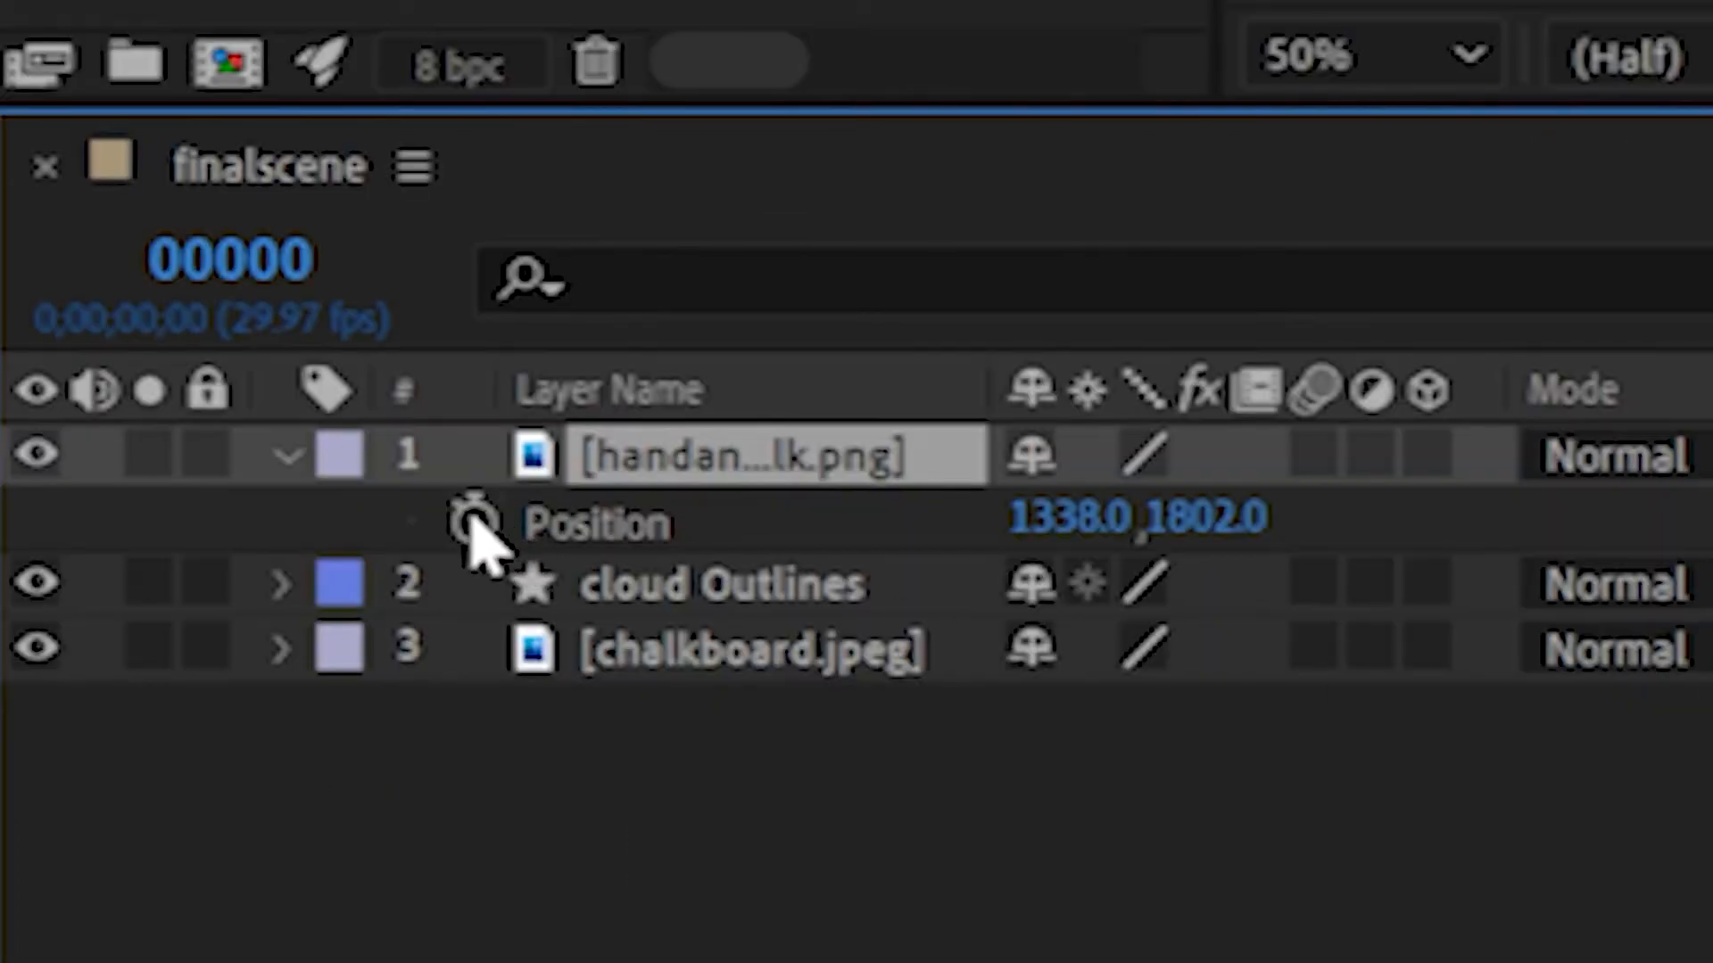
{"action": "left_click", "coordinate": [473, 520]}
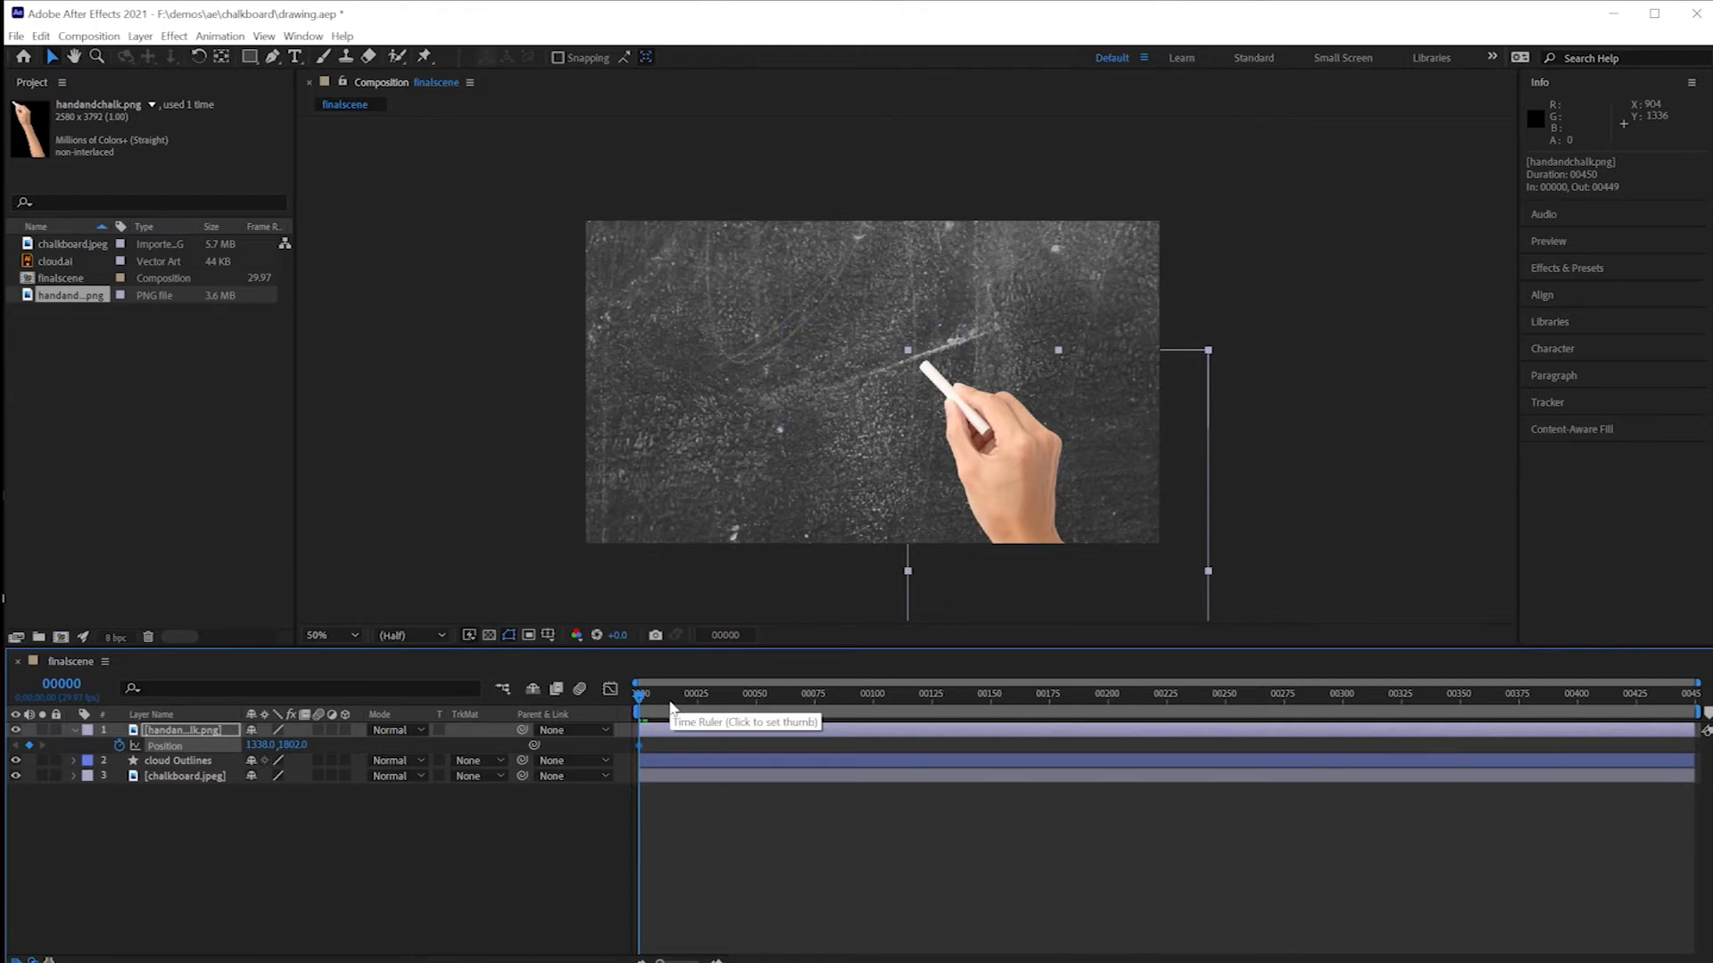
Step: Keyframe the hand along the cloud's first curve, at 1246.5, 1728.0 on frame 3 and 1137.0, 1648.0 on frame 6
{"action": "key", "text": "space"}
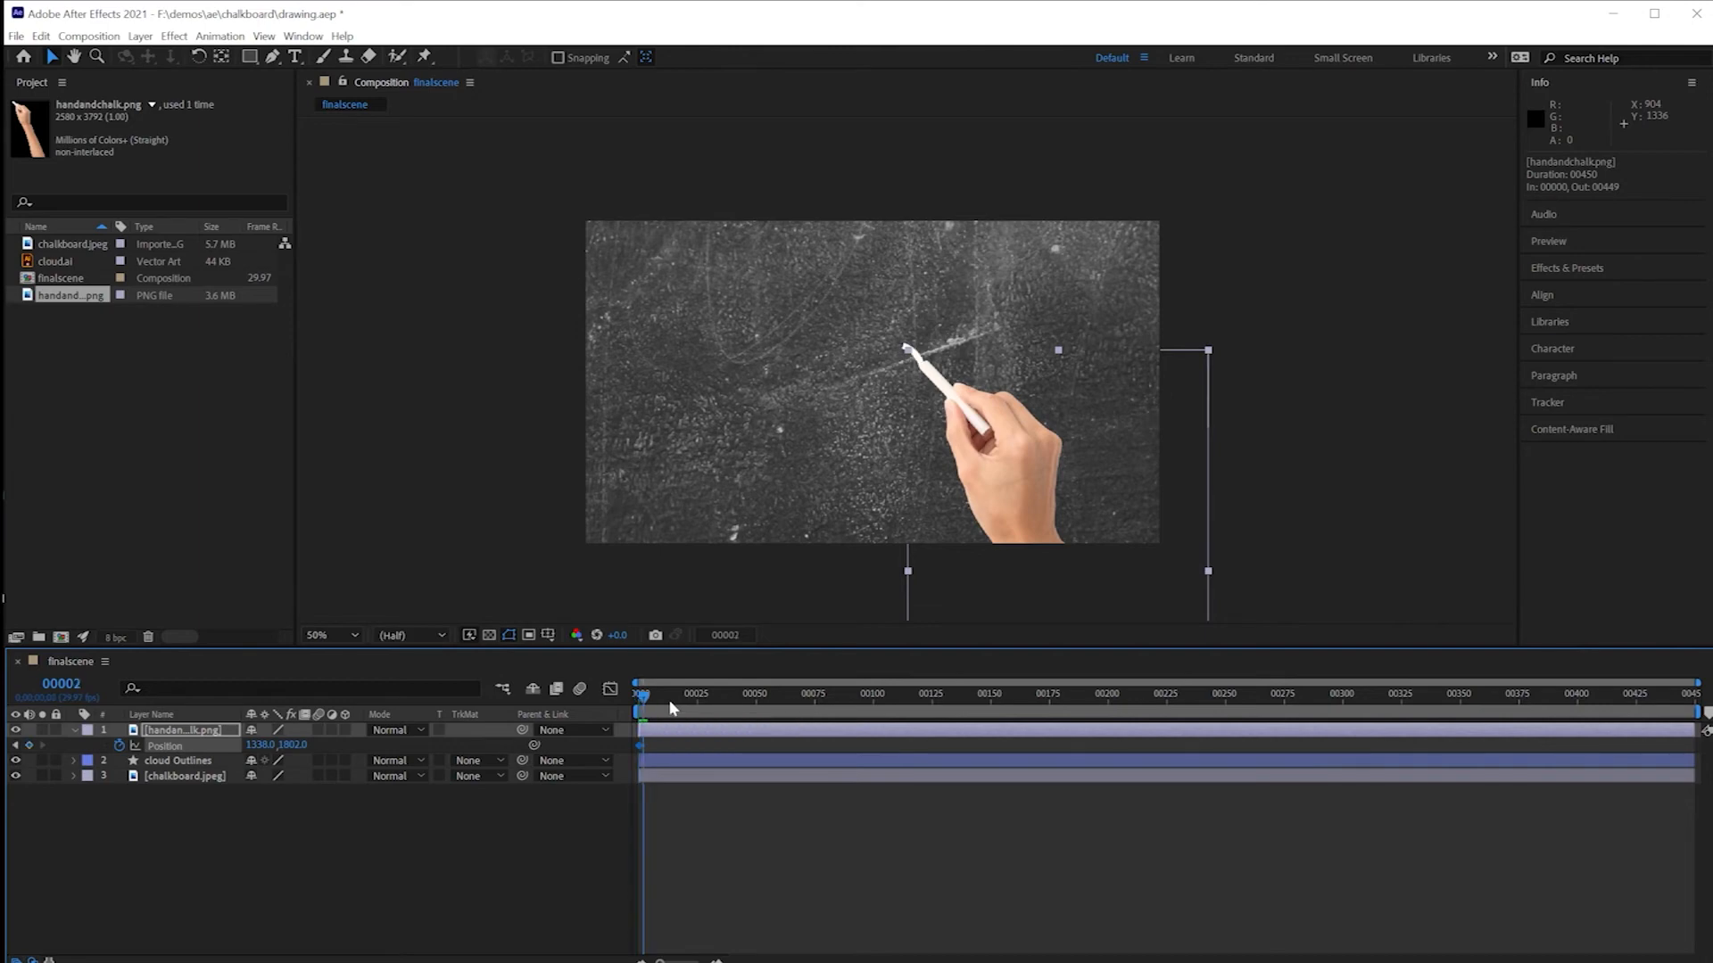
{"action": "key", "text": "Page_Up"}
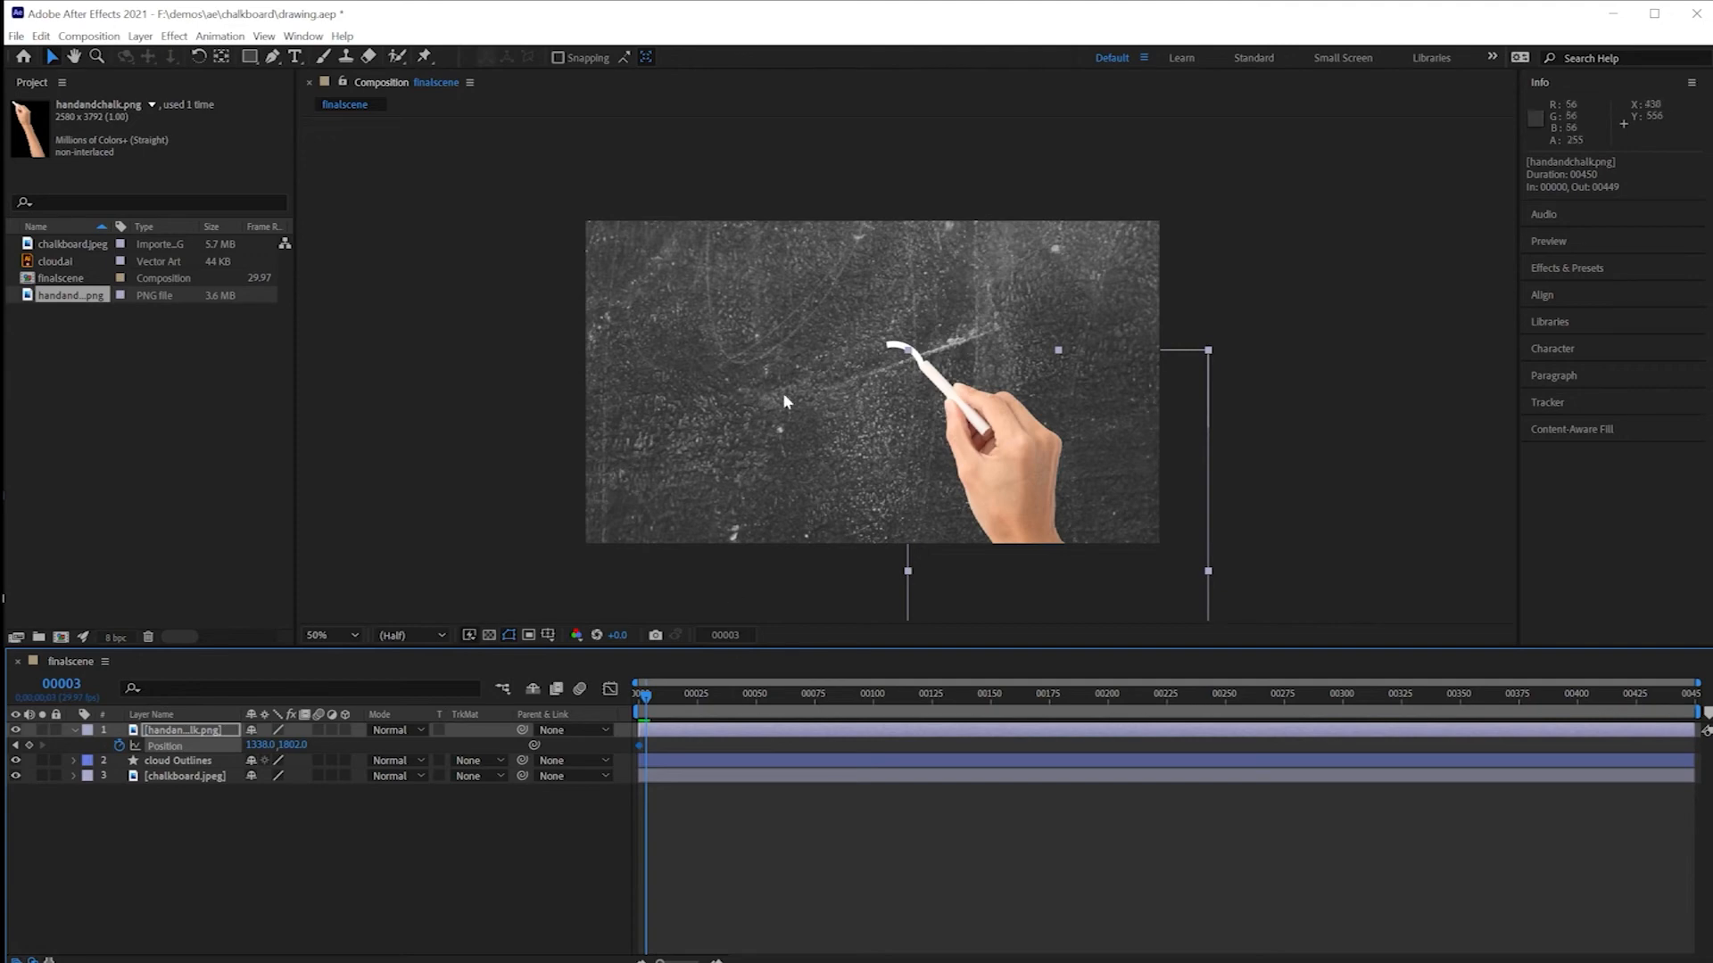
{"action": "left_click_drag", "start_coordinate": [1001, 488], "coordinate": [965, 462]}
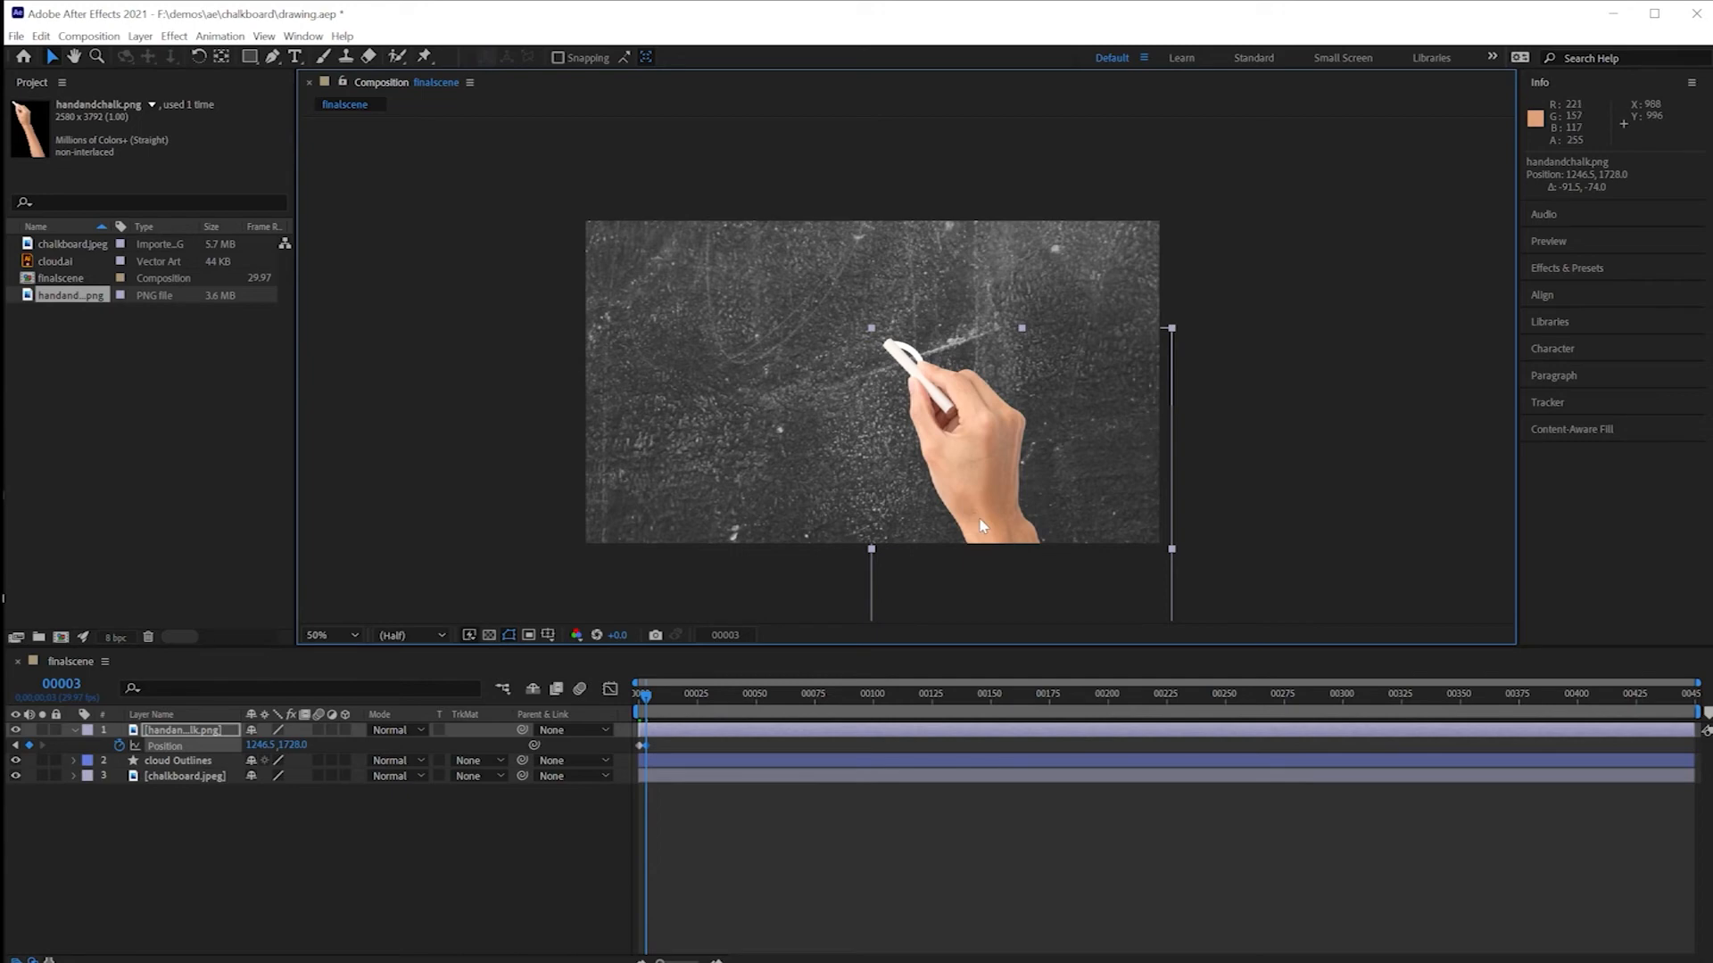
{"action": "key", "text": "Page_Down"}
{"action": "key", "text": "Page_Down"}
{"action": "key", "text": "Page_Down"}
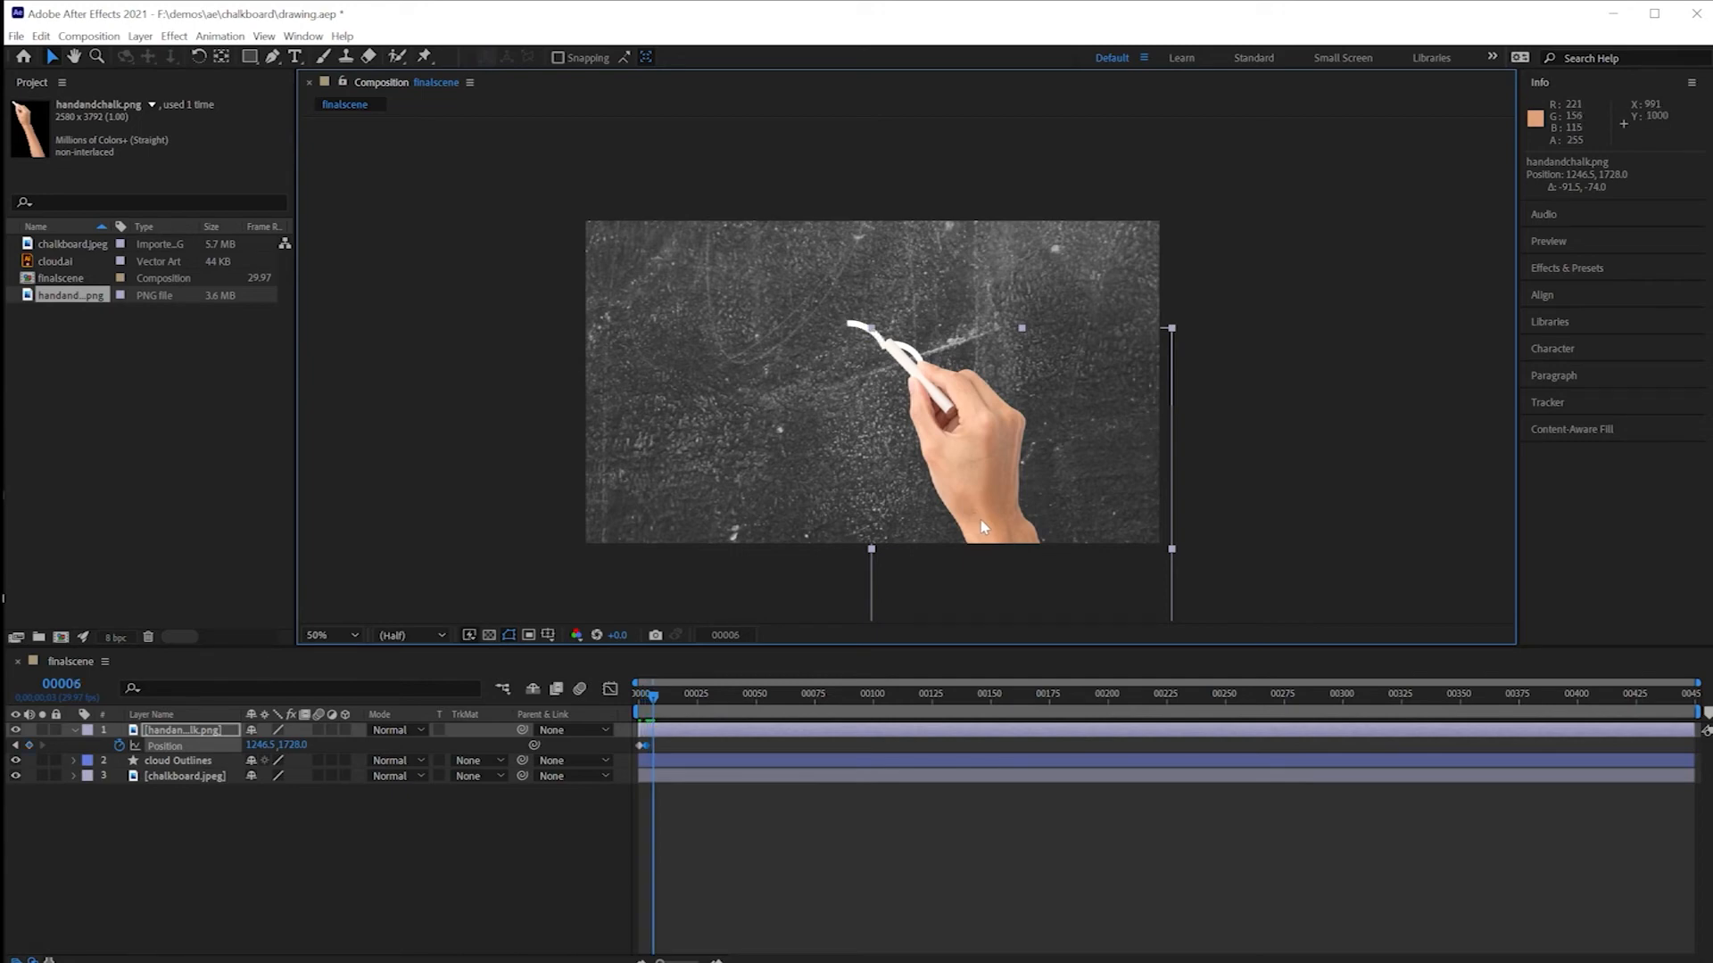
{"action": "left_click_drag", "start_coordinate": [987, 480], "coordinate": [942, 462]}
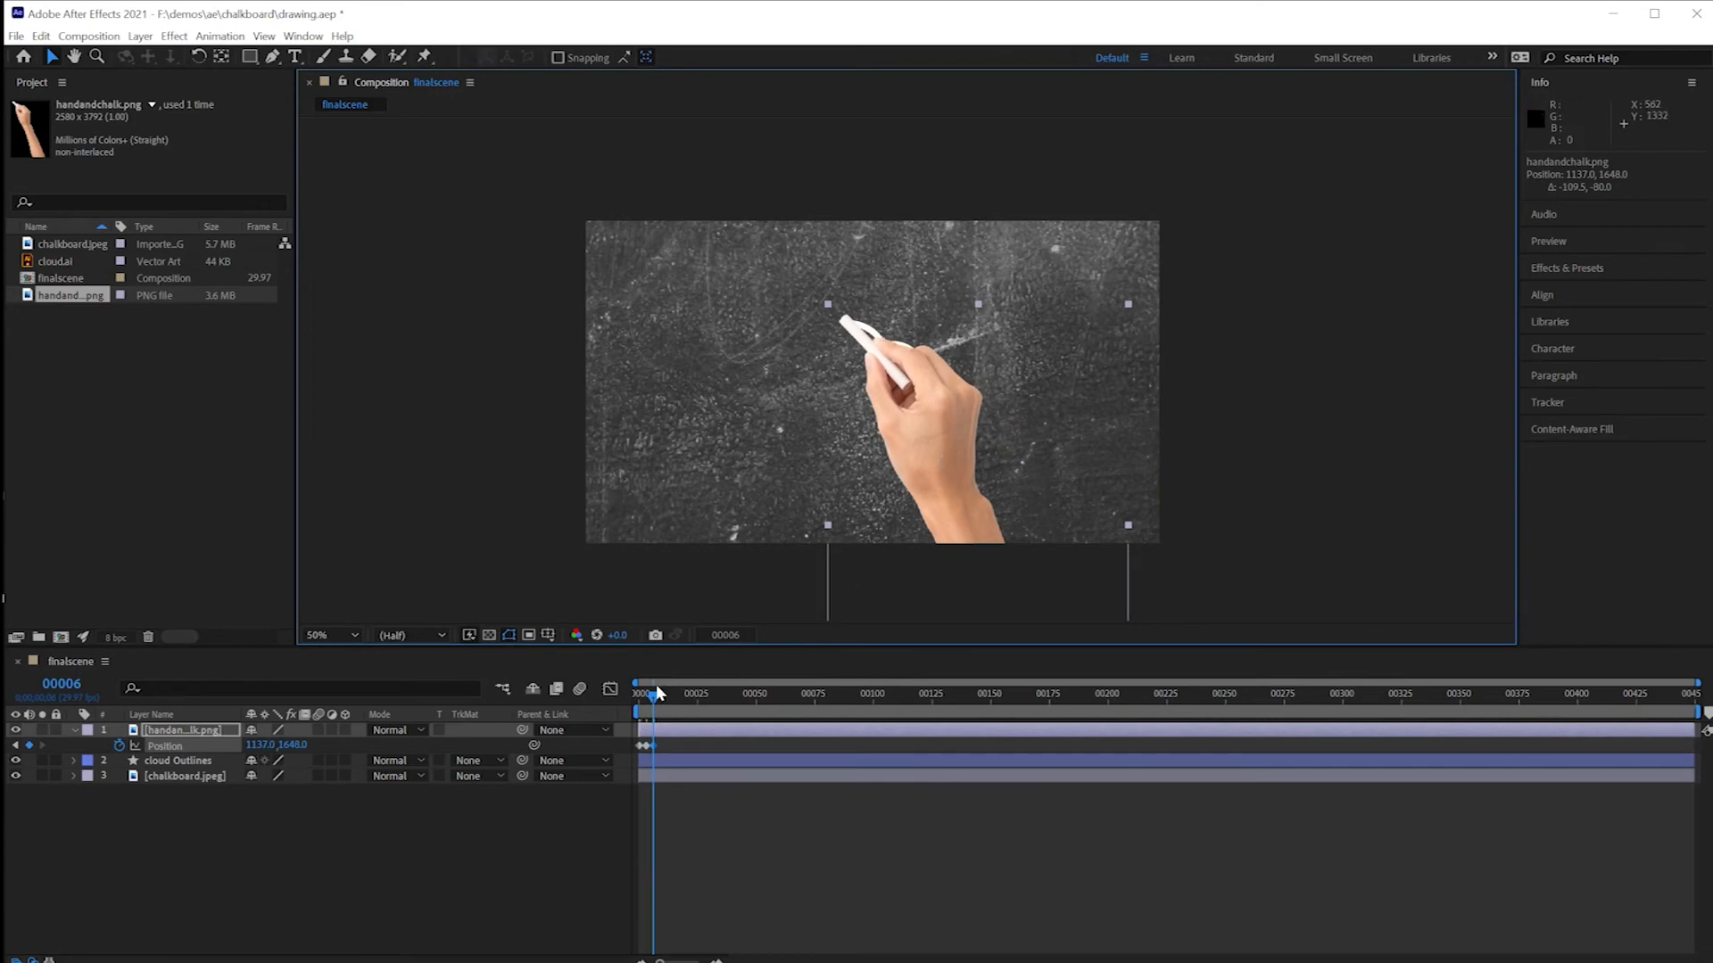
Step: Keyframe the hand at the line's end on frame 9 at about 1051.5, 1746.0 and on frame 12 at 1006.5, 1866.0
{"action": "key", "text": "ctrl+Down"}
{"action": "key", "text": "Page_Down"}
{"action": "key", "text": "Page_Down"}
{"action": "key", "text": "Page_Down"}
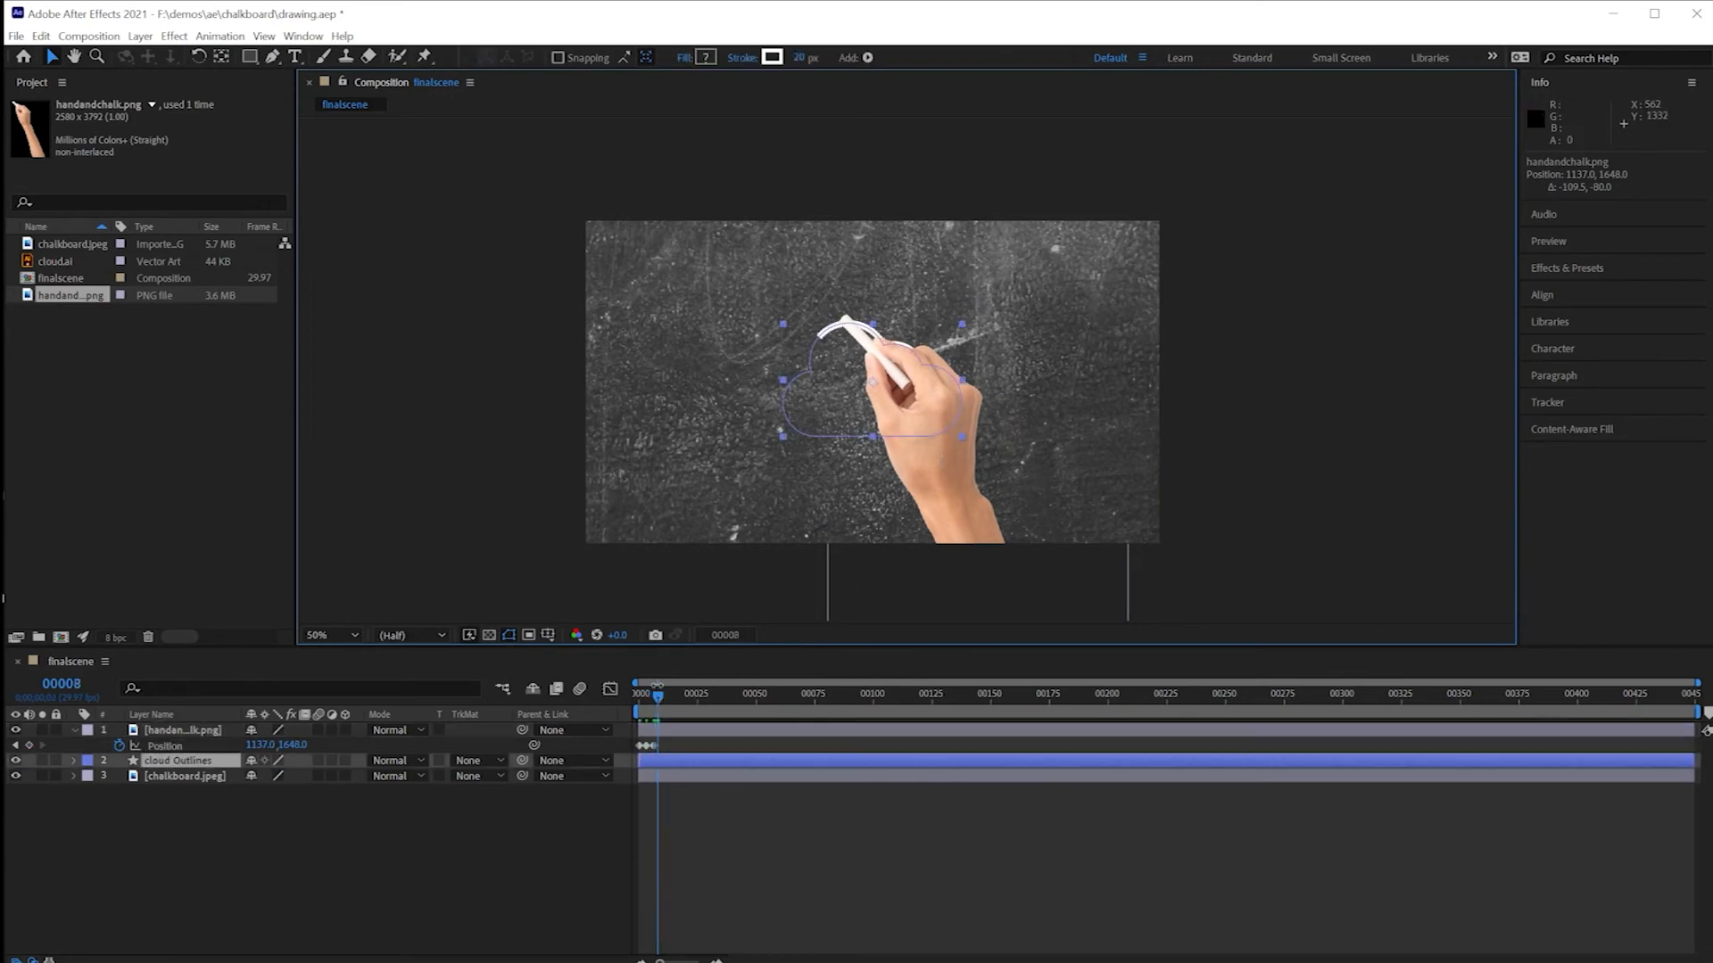
{"action": "left_click_drag", "start_coordinate": [920, 470], "coordinate": [896, 505]}
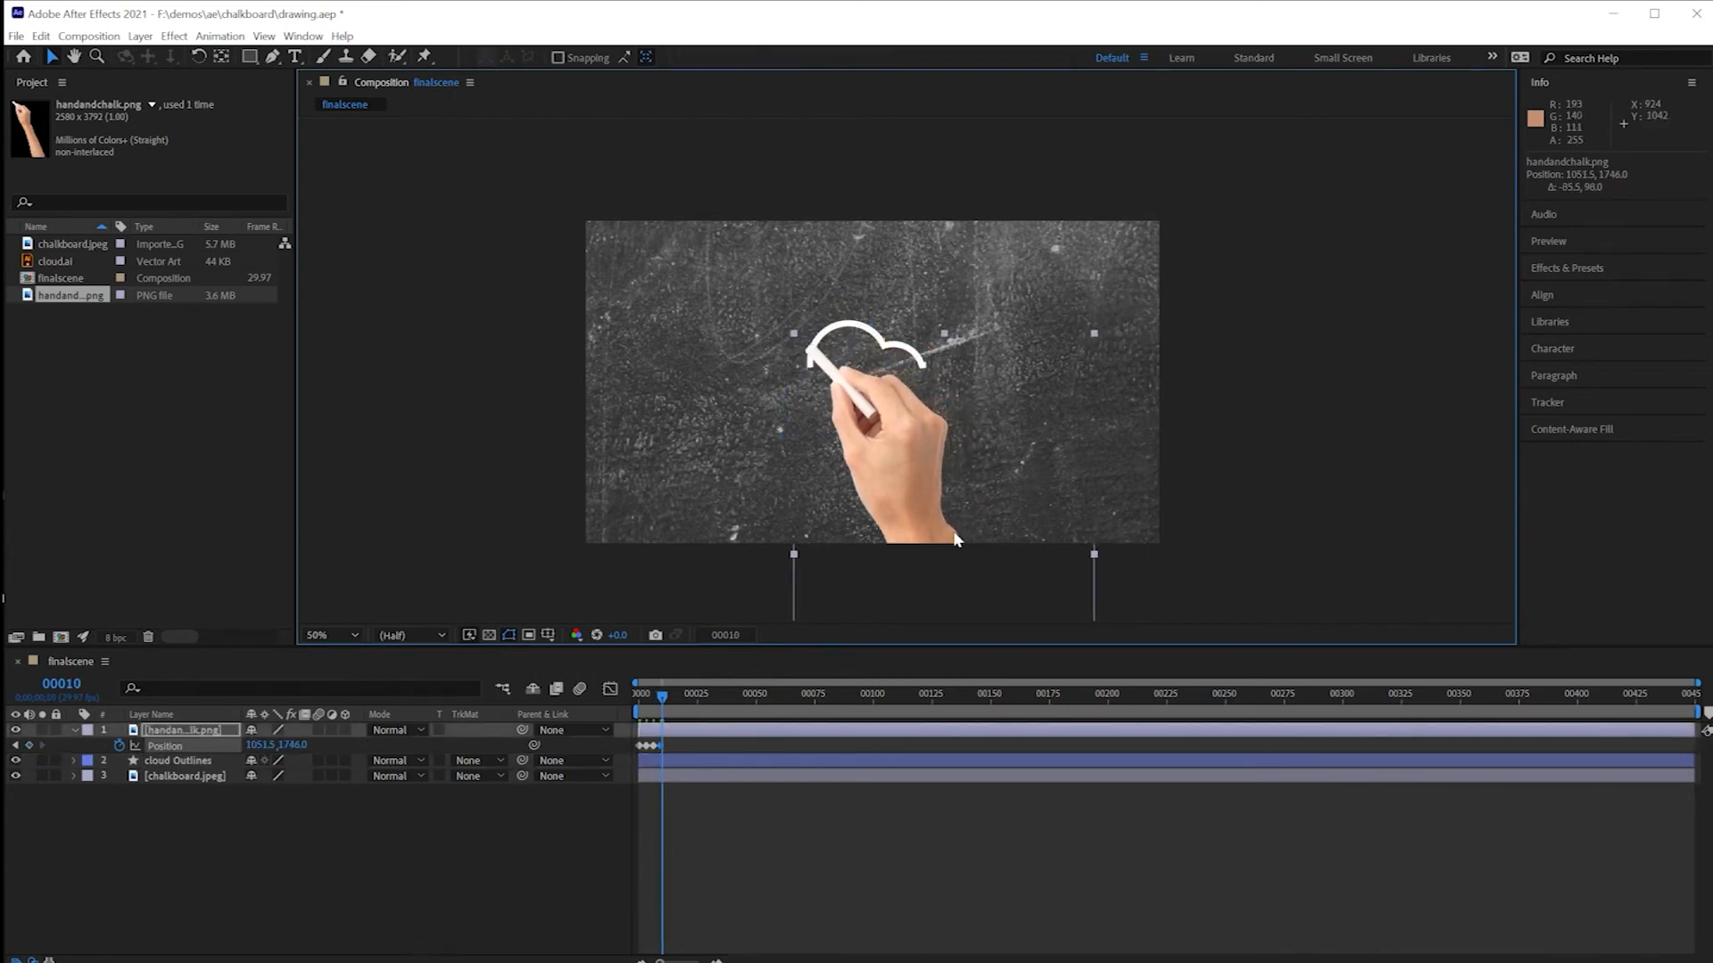
{"action": "left_click_drag", "start_coordinate": [903, 486], "coordinate": [885, 516]}
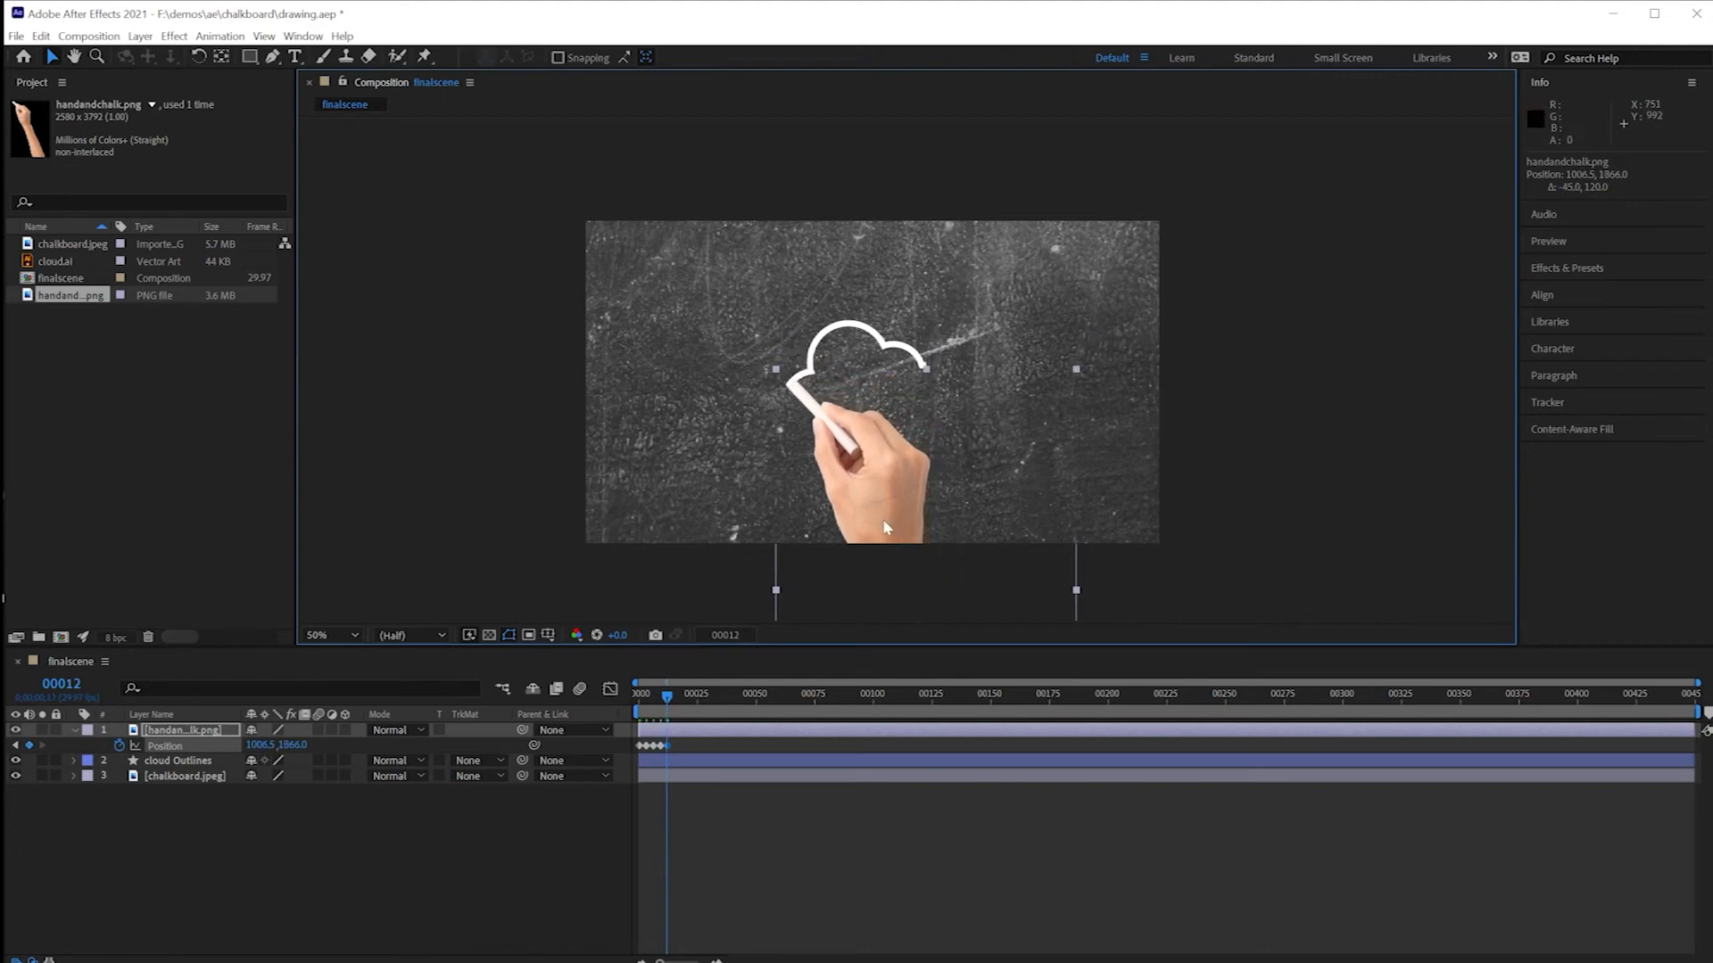
Step: Check the hand's motion around frame 11 and try nudging the chalk onto the line there, then undo the nudge
{"action": "mouse_move", "coordinate": [668, 698]}
{"action": "left_mouse_down"}
{"action": "mouse_move", "coordinate": [633, 695]}
{"action": "mouse_move", "coordinate": [664, 694]}
{"action": "left_mouse_up"}
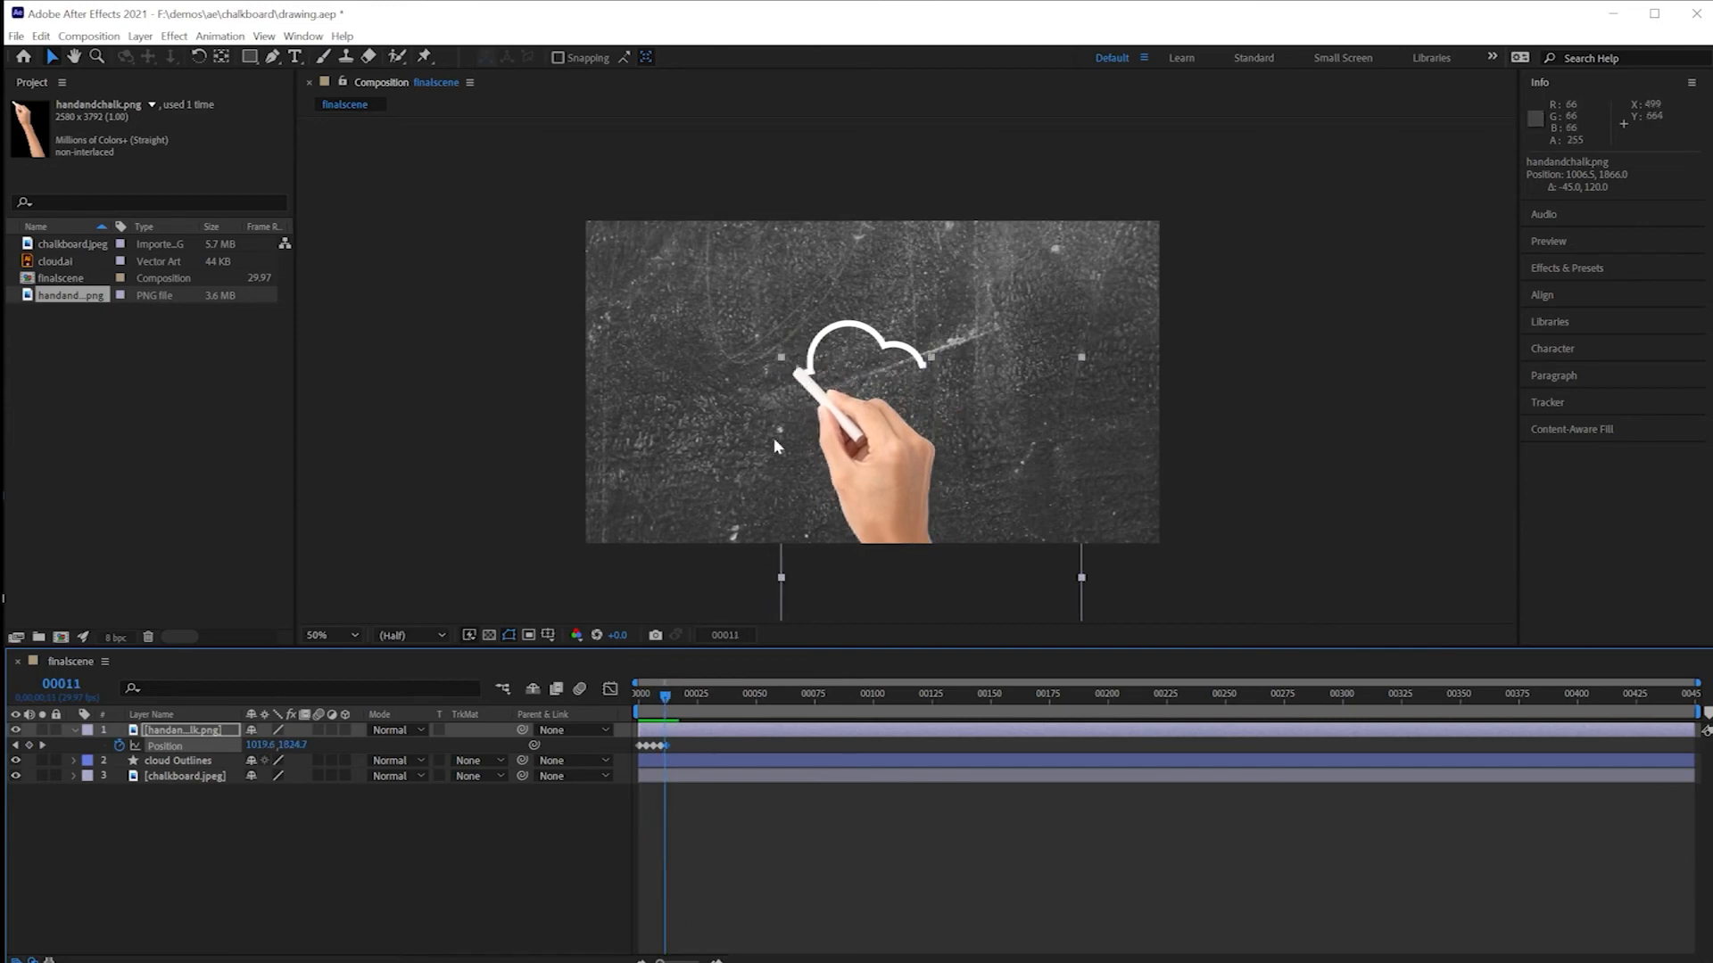
{"action": "mouse_move", "coordinate": [667, 696]}
{"action": "left_mouse_down"}
{"action": "mouse_move", "coordinate": [634, 702]}
{"action": "mouse_move", "coordinate": [665, 697]}
{"action": "left_mouse_up"}
{"action": "key", "text": "space"}
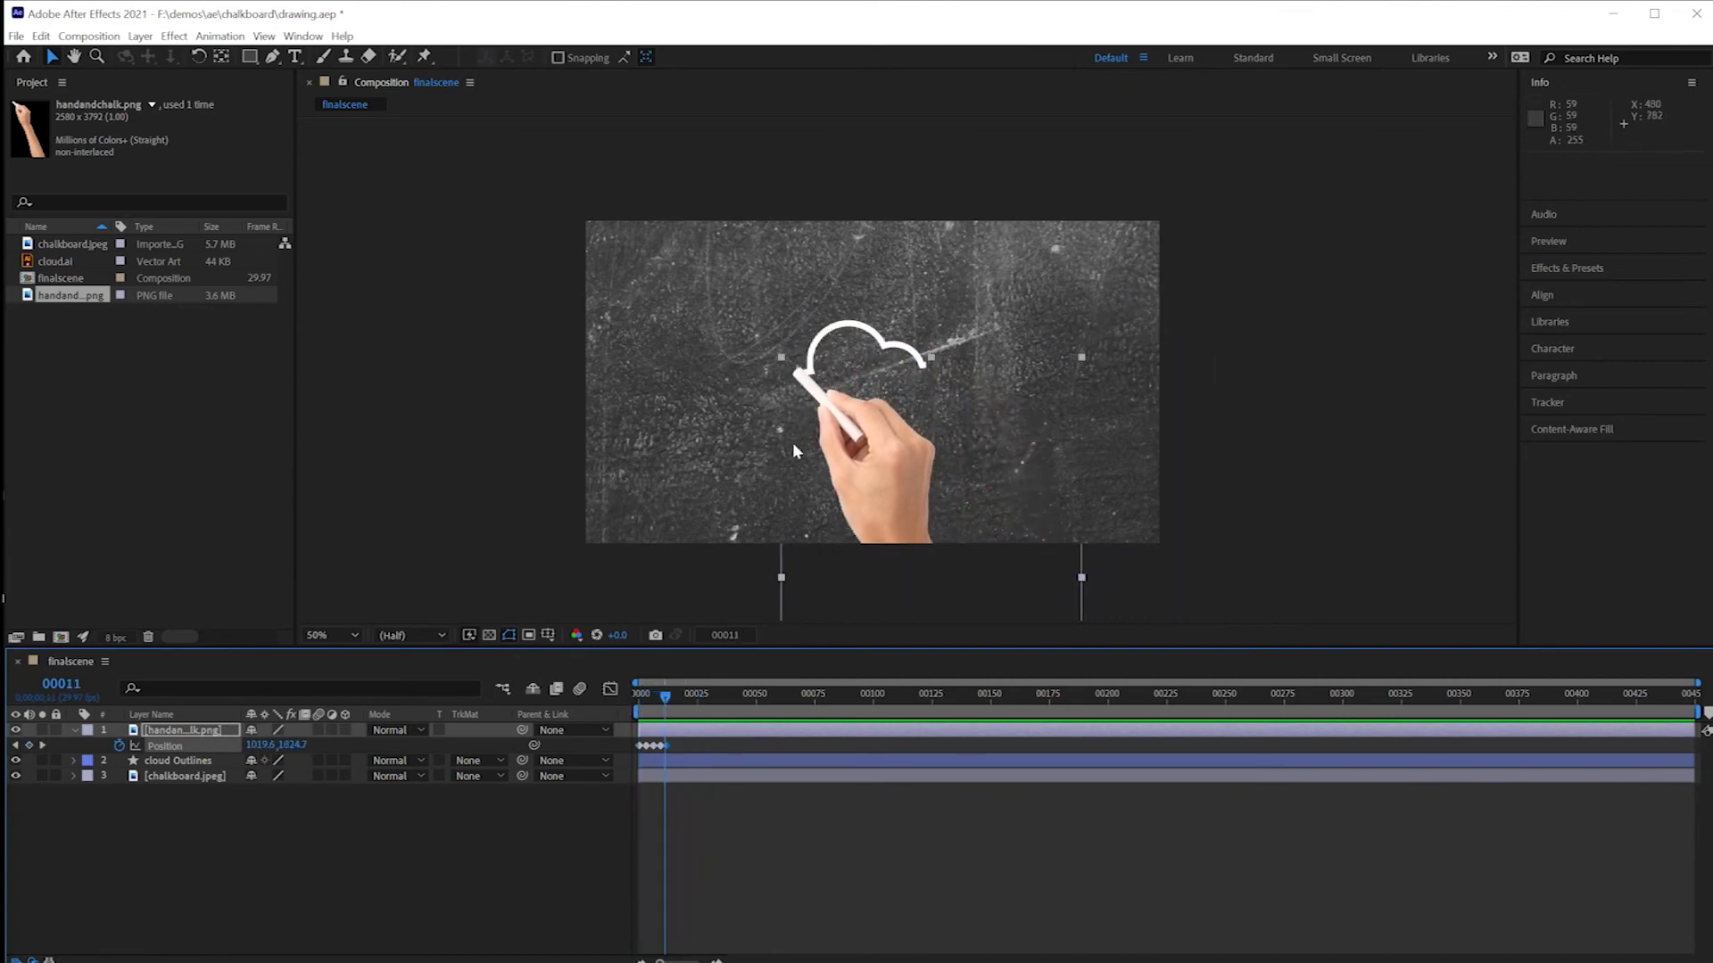
{"action": "scroll", "coordinate": [812, 399], "scroll_direction": "up", "scroll_amount": 2}
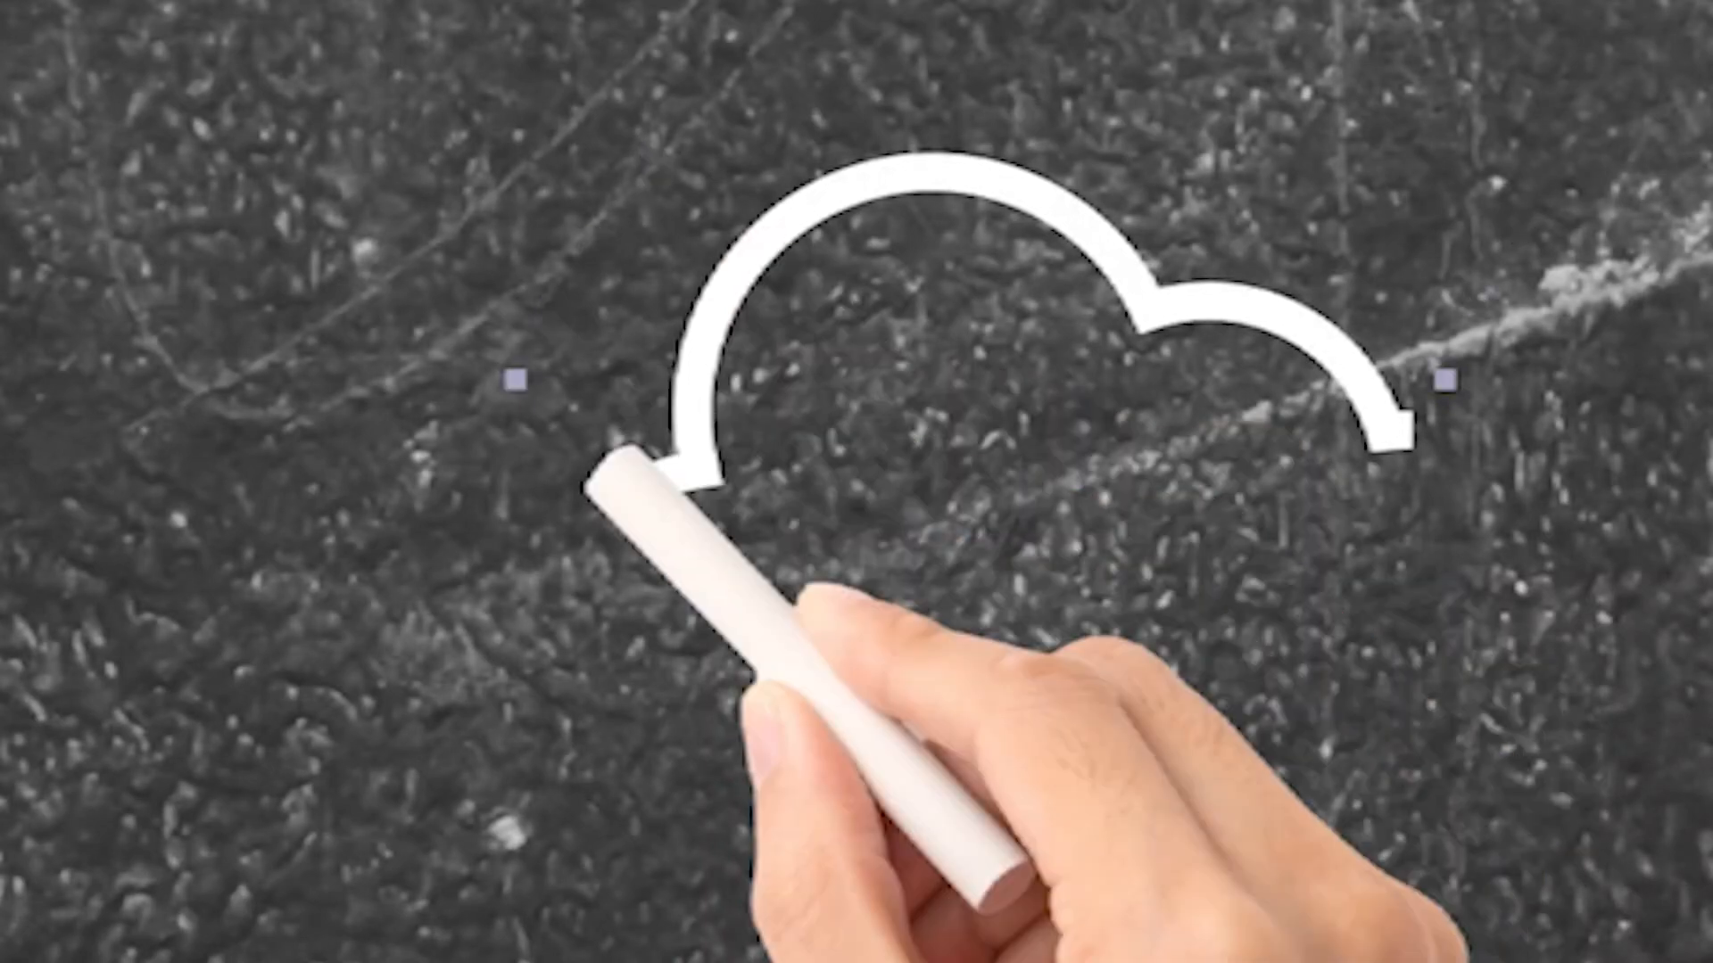
{"action": "left_click_drag", "start_coordinate": [900, 561], "coordinate": [922, 557]}
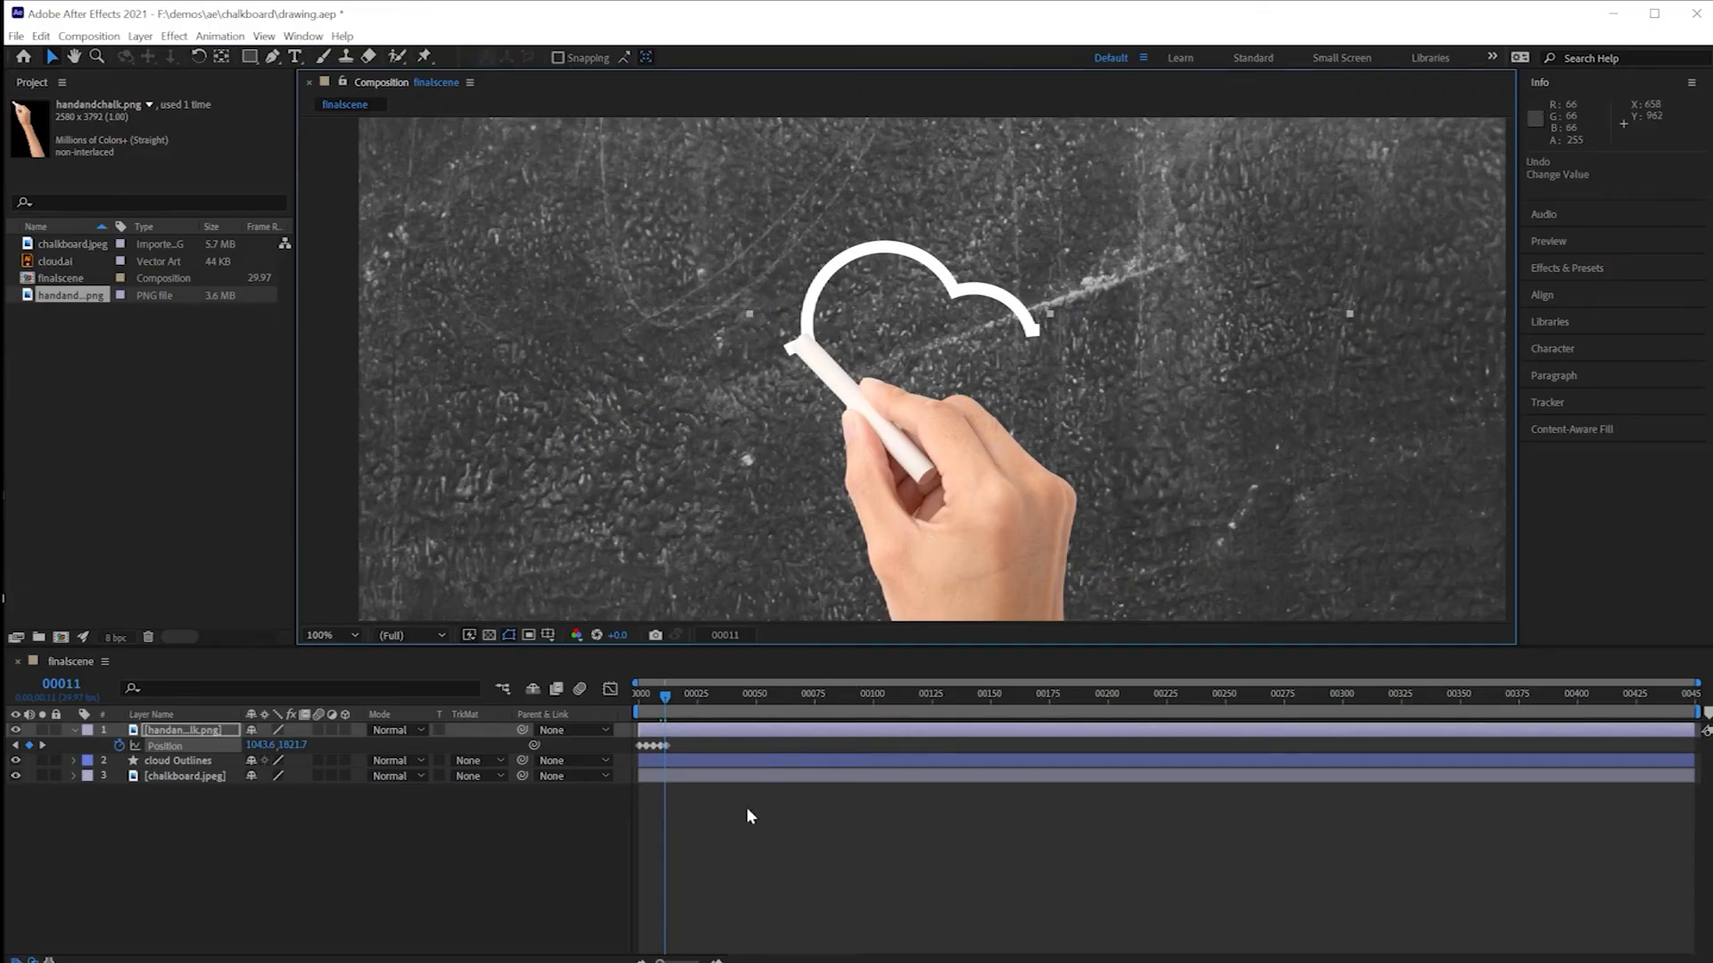
{"action": "key", "text": "ctrl+z"}
Step: Add a corrective Position keyframe of 1046.4, 1801.0 for the hand at frame 10 and check the motion up to frame 12
{"action": "left_click_drag", "start_coordinate": [1330, 792], "coordinate": [1421, 792]}
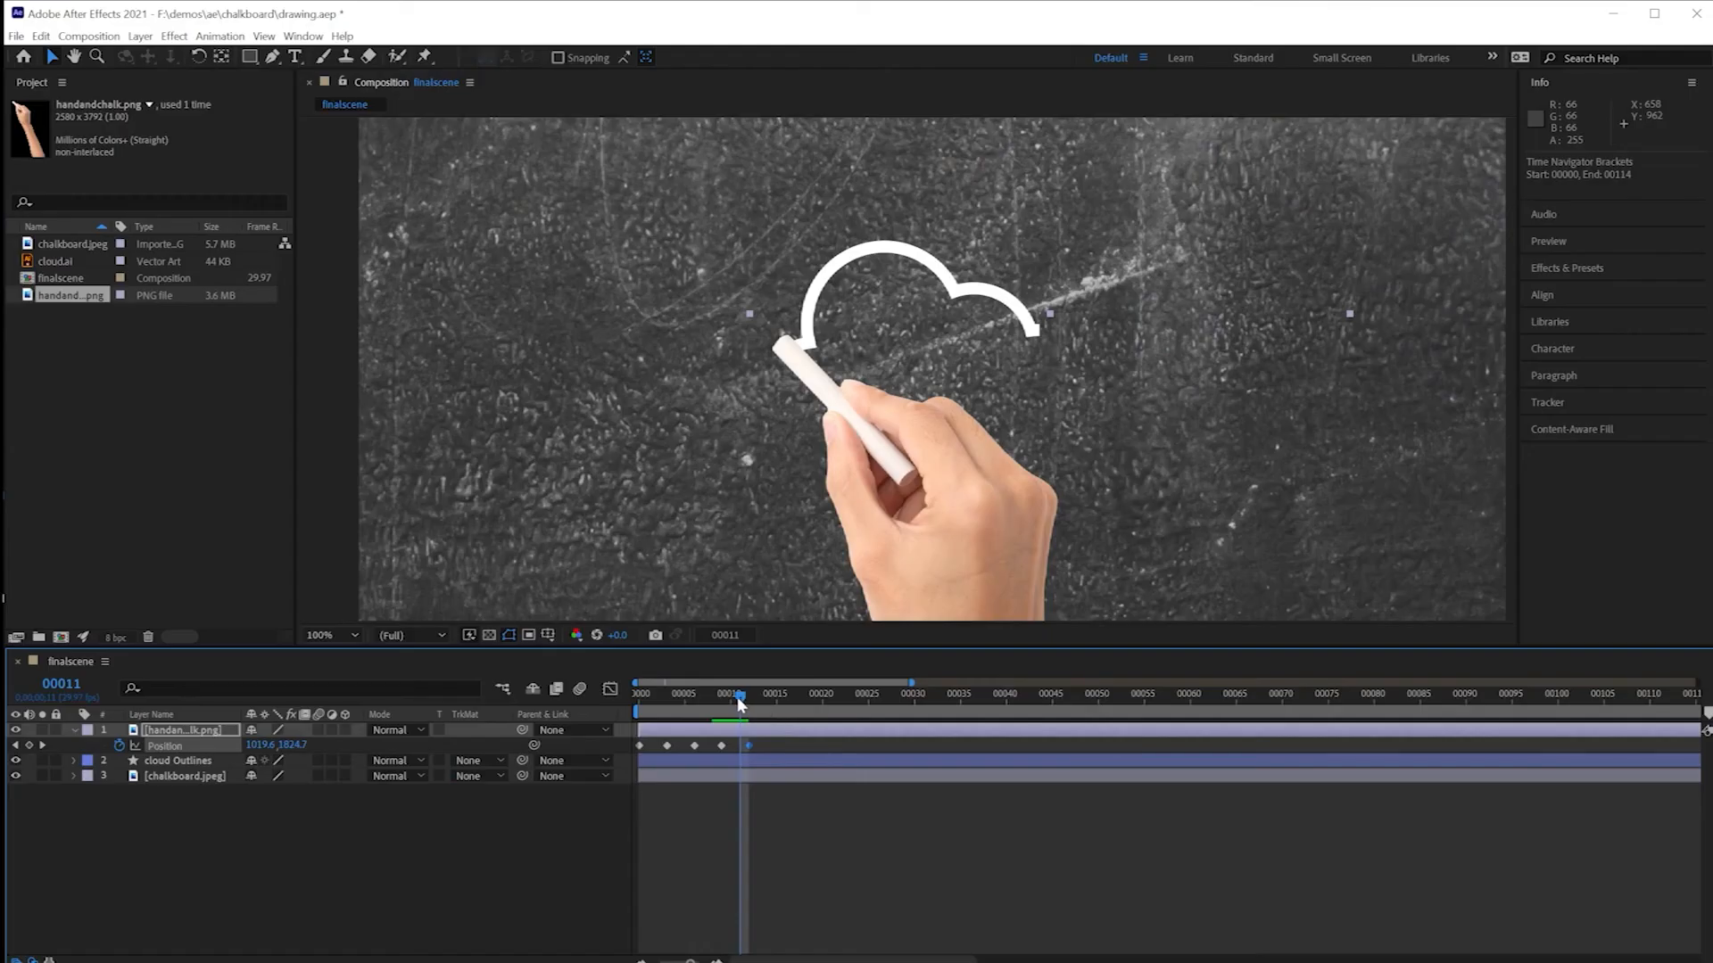
{"action": "left_click_drag", "start_coordinate": [738, 698], "coordinate": [731, 698]}
{"action": "left_click", "coordinate": [951, 543]}
{"action": "left_click_drag", "start_coordinate": [951, 545], "coordinate": [958, 550]}
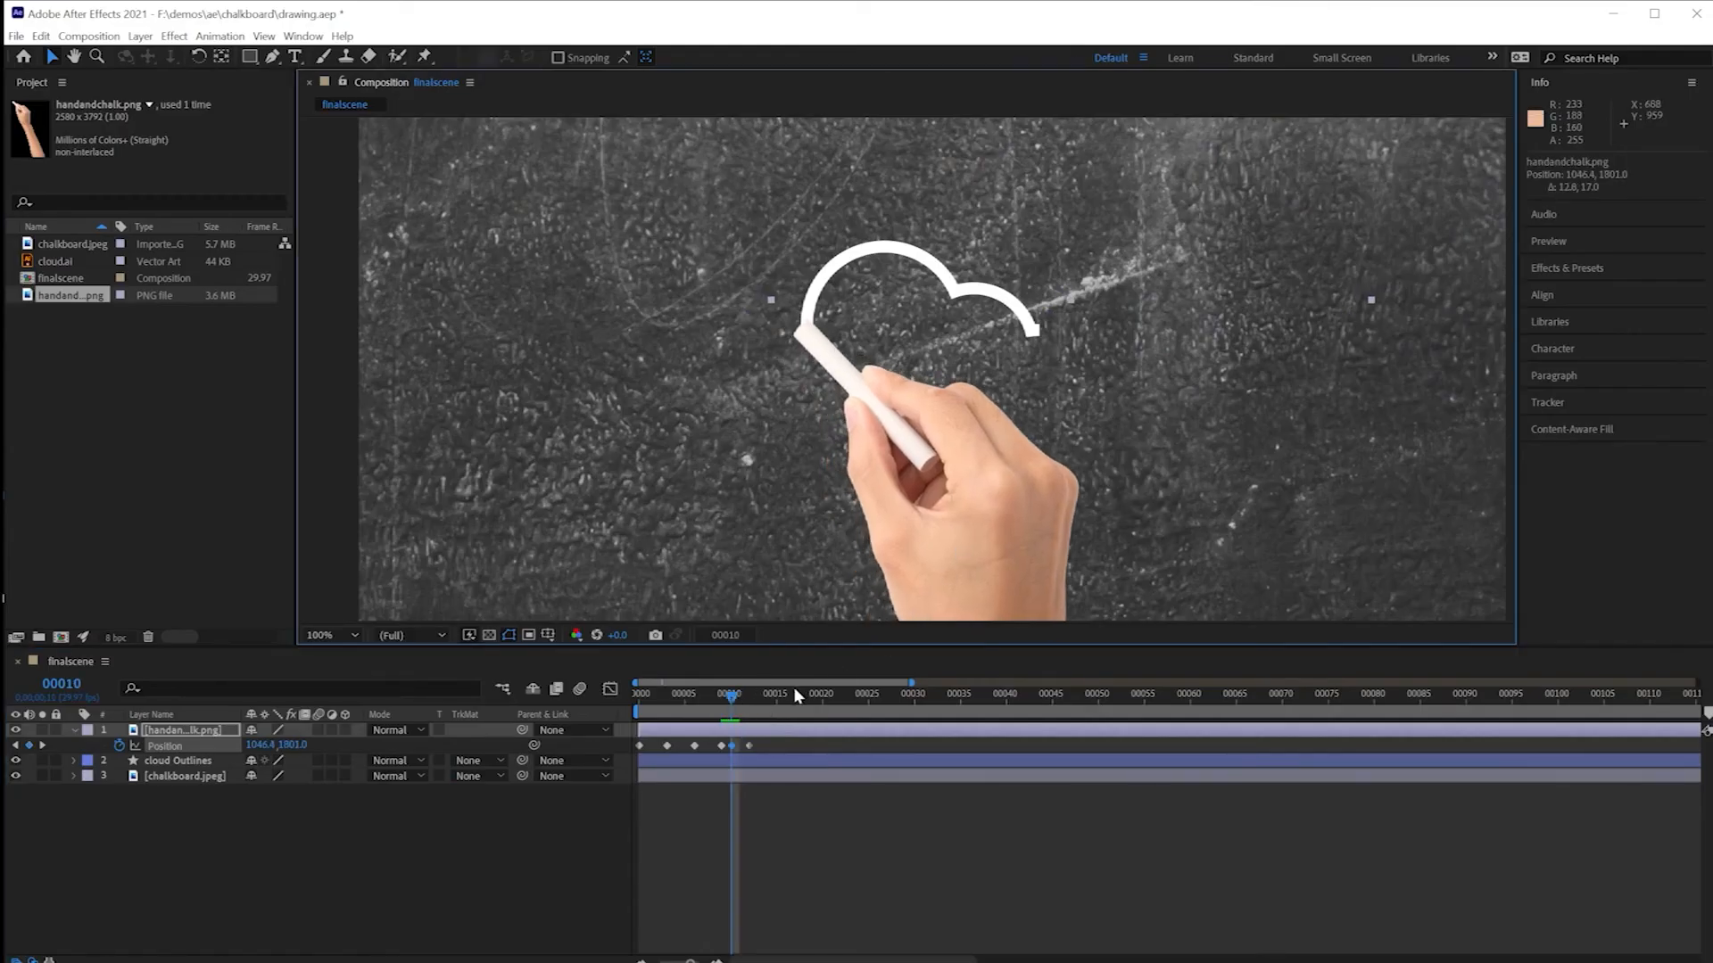
{"action": "mouse_move", "coordinate": [730, 697]}
{"action": "left_mouse_down"}
{"action": "mouse_move", "coordinate": [638, 699]}
{"action": "mouse_move", "coordinate": [748, 762]}
{"action": "left_mouse_up"}
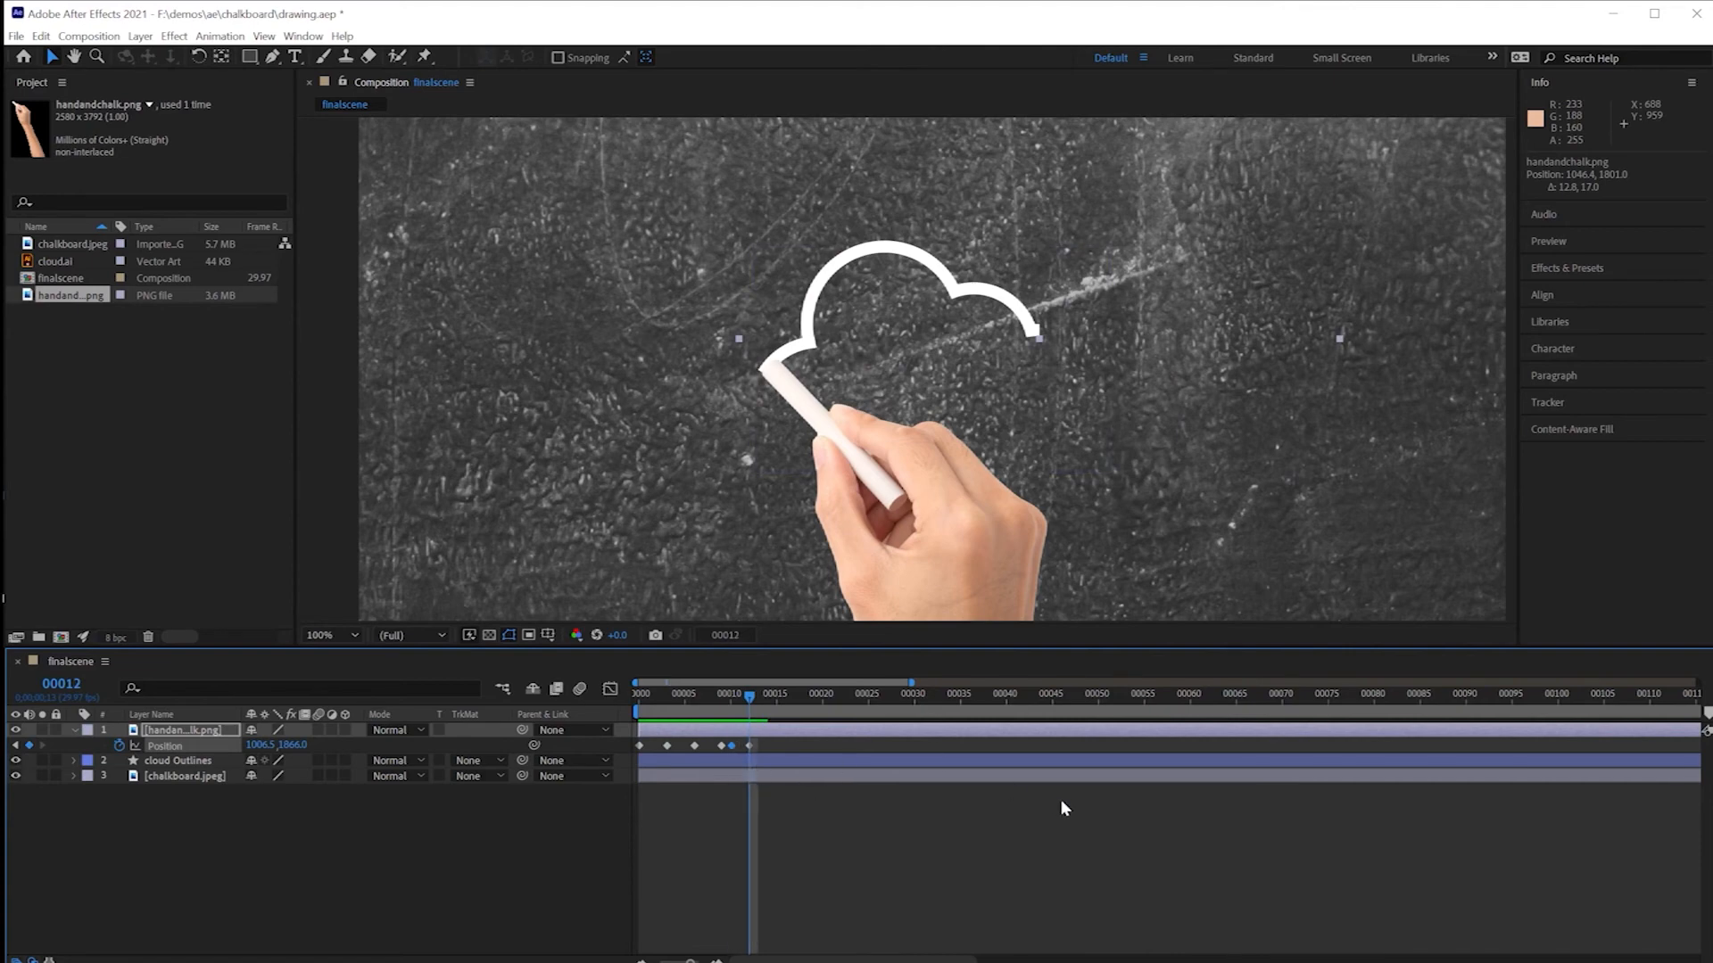
Step: Keyframe the hand around the cloud's lower-left curve, at 1015.5, 2019.0 on frame 15 and at the line's end on frame 18
{"action": "key", "text": "Page_Down"}
{"action": "key", "text": "Page_Down"}
{"action": "key", "text": "Page_Down"}
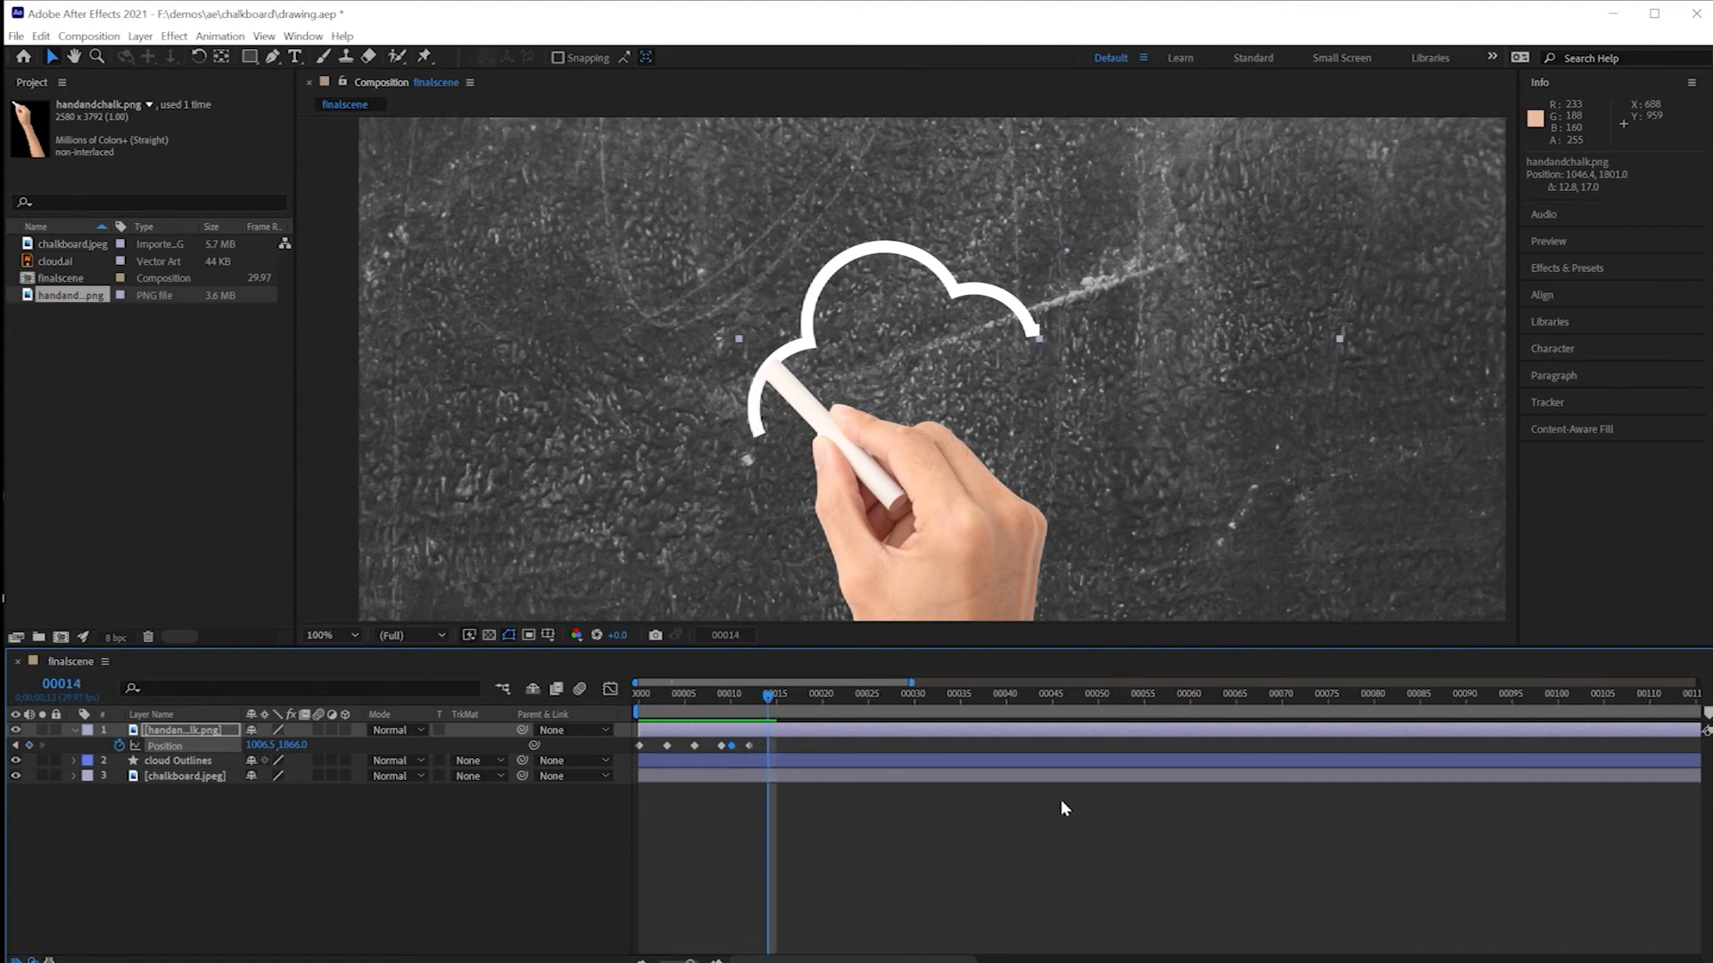
{"action": "left_click_drag", "start_coordinate": [956, 516], "coordinate": [966, 613]}
{"action": "key", "text": "Page_Down"}
{"action": "key", "text": "Page_Down"}
{"action": "key", "text": "Page_Down"}
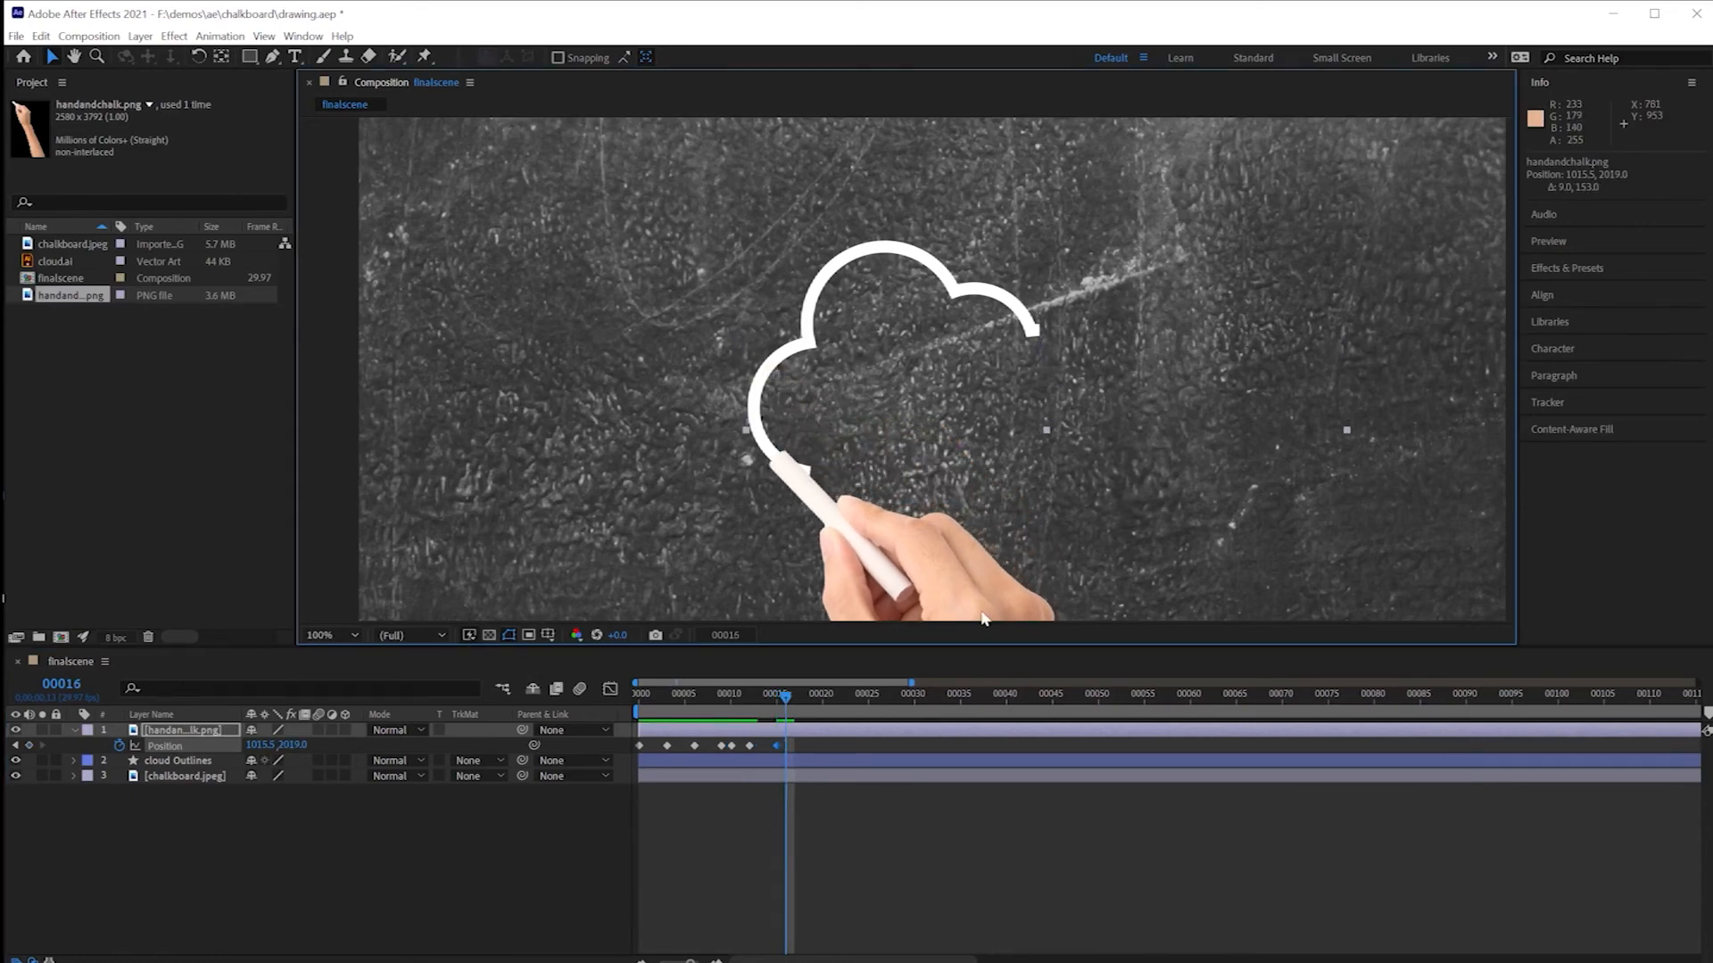
{"action": "left_click_drag", "start_coordinate": [920, 555], "coordinate": [1018, 566]}
Step: Keyframe the hand along the cloud's bottom edge, at 1264.5, 2037.0 on frame 21 and 1382.3, 2023.0 on frame 24
{"action": "key", "text": "Page_Down"}
{"action": "key", "text": "Page_Down"}
{"action": "key", "text": "Page_Down"}
{"action": "left_click_drag", "start_coordinate": [1017, 564], "coordinate": [1123, 564]}
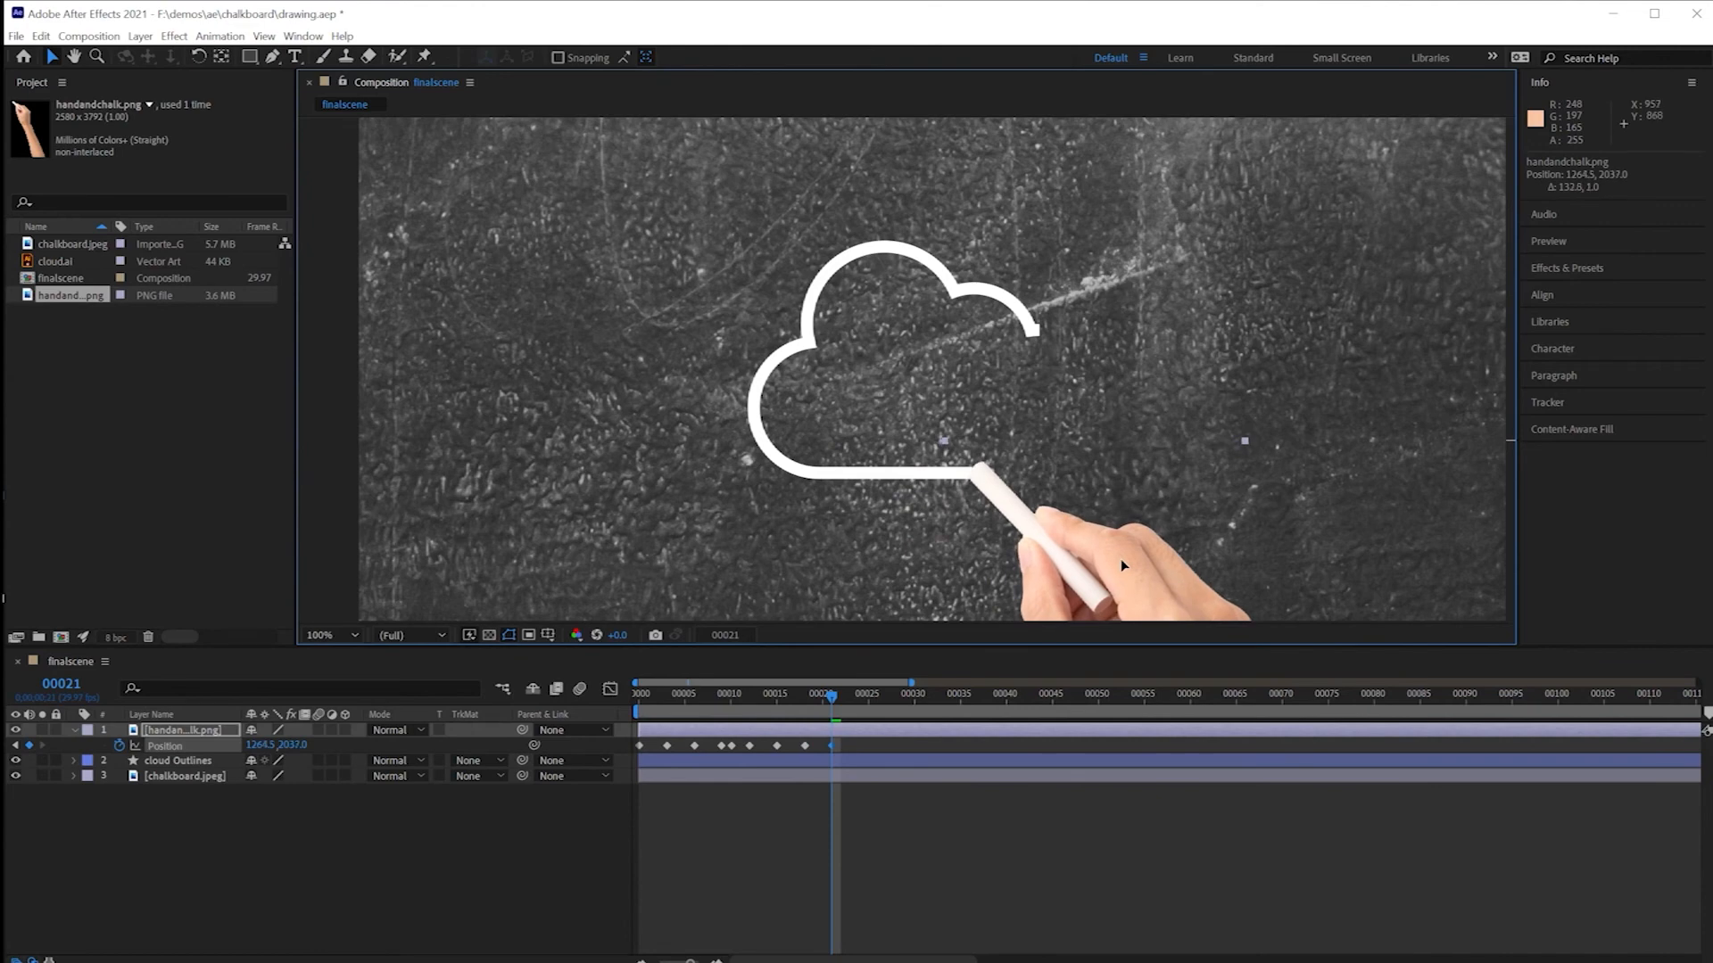
{"action": "key", "text": "Page_Down"}
{"action": "key", "text": "Page_Down"}
{"action": "key", "text": "Page_Down"}
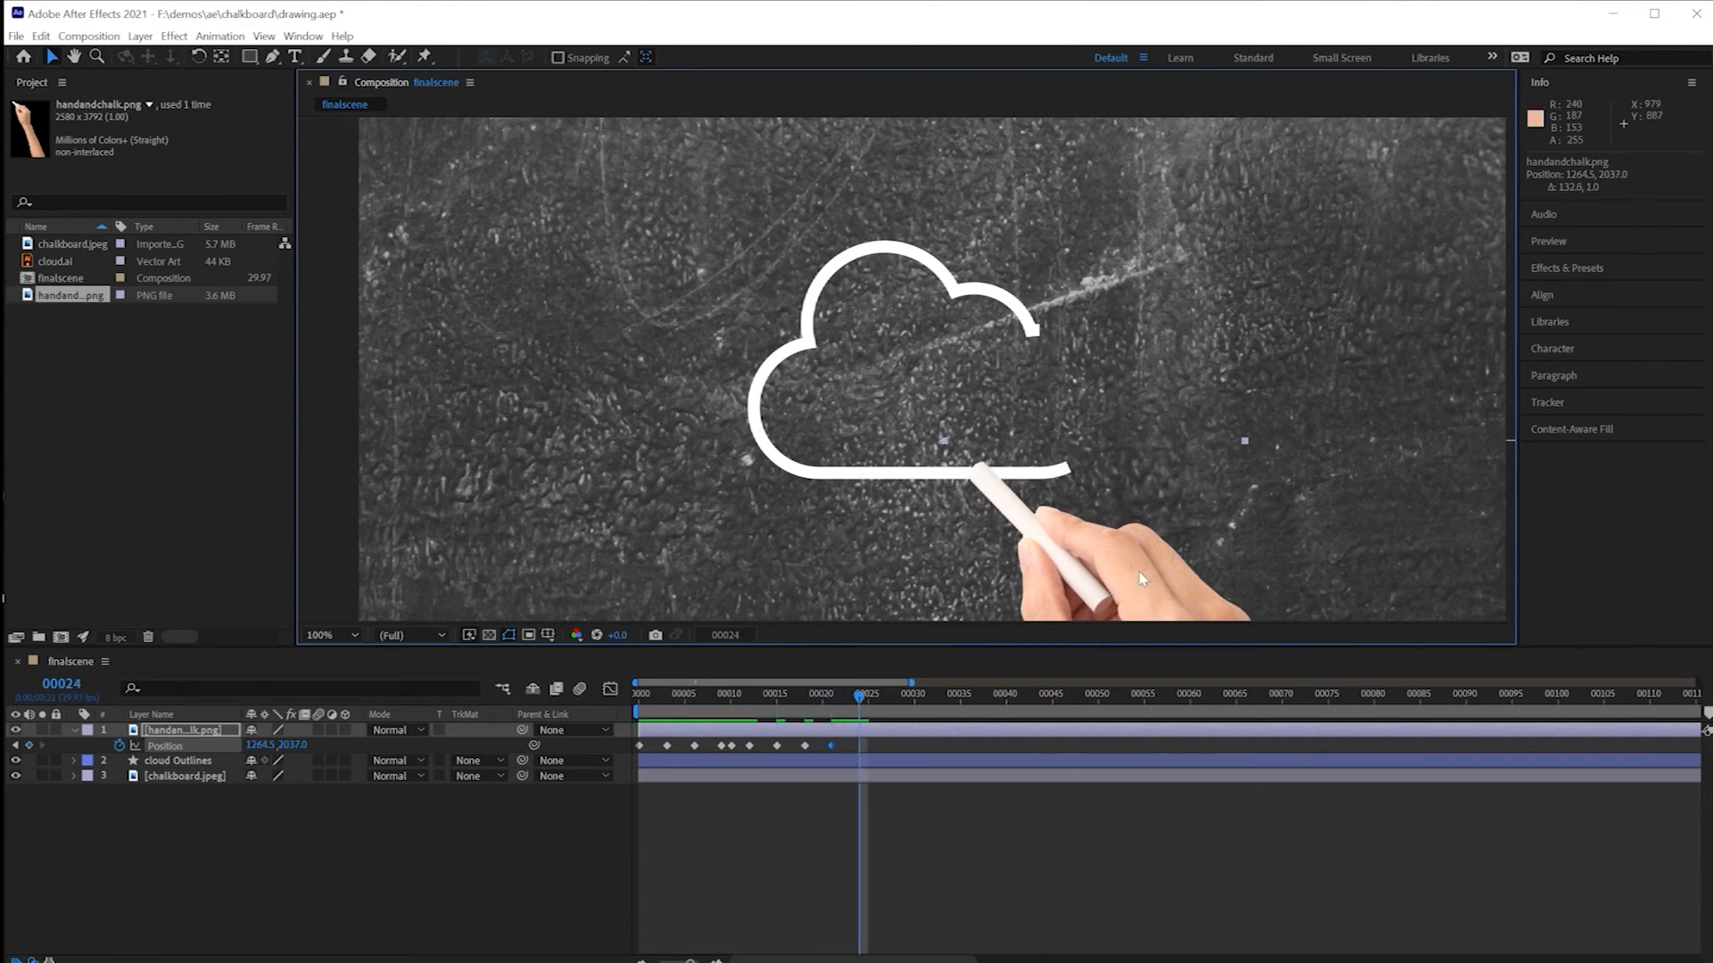
{"action": "left_click_drag", "start_coordinate": [1143, 580], "coordinate": [1238, 599]}
Step: Keyframe the hand up the cloud's right curve, at 1432.5, 1882.0 on frame 27 and 1328.3, 1792.0 on frame 30
{"action": "key", "text": "Page_Down"}
{"action": "key", "text": "Page_Down"}
{"action": "key", "text": "Page_Down"}
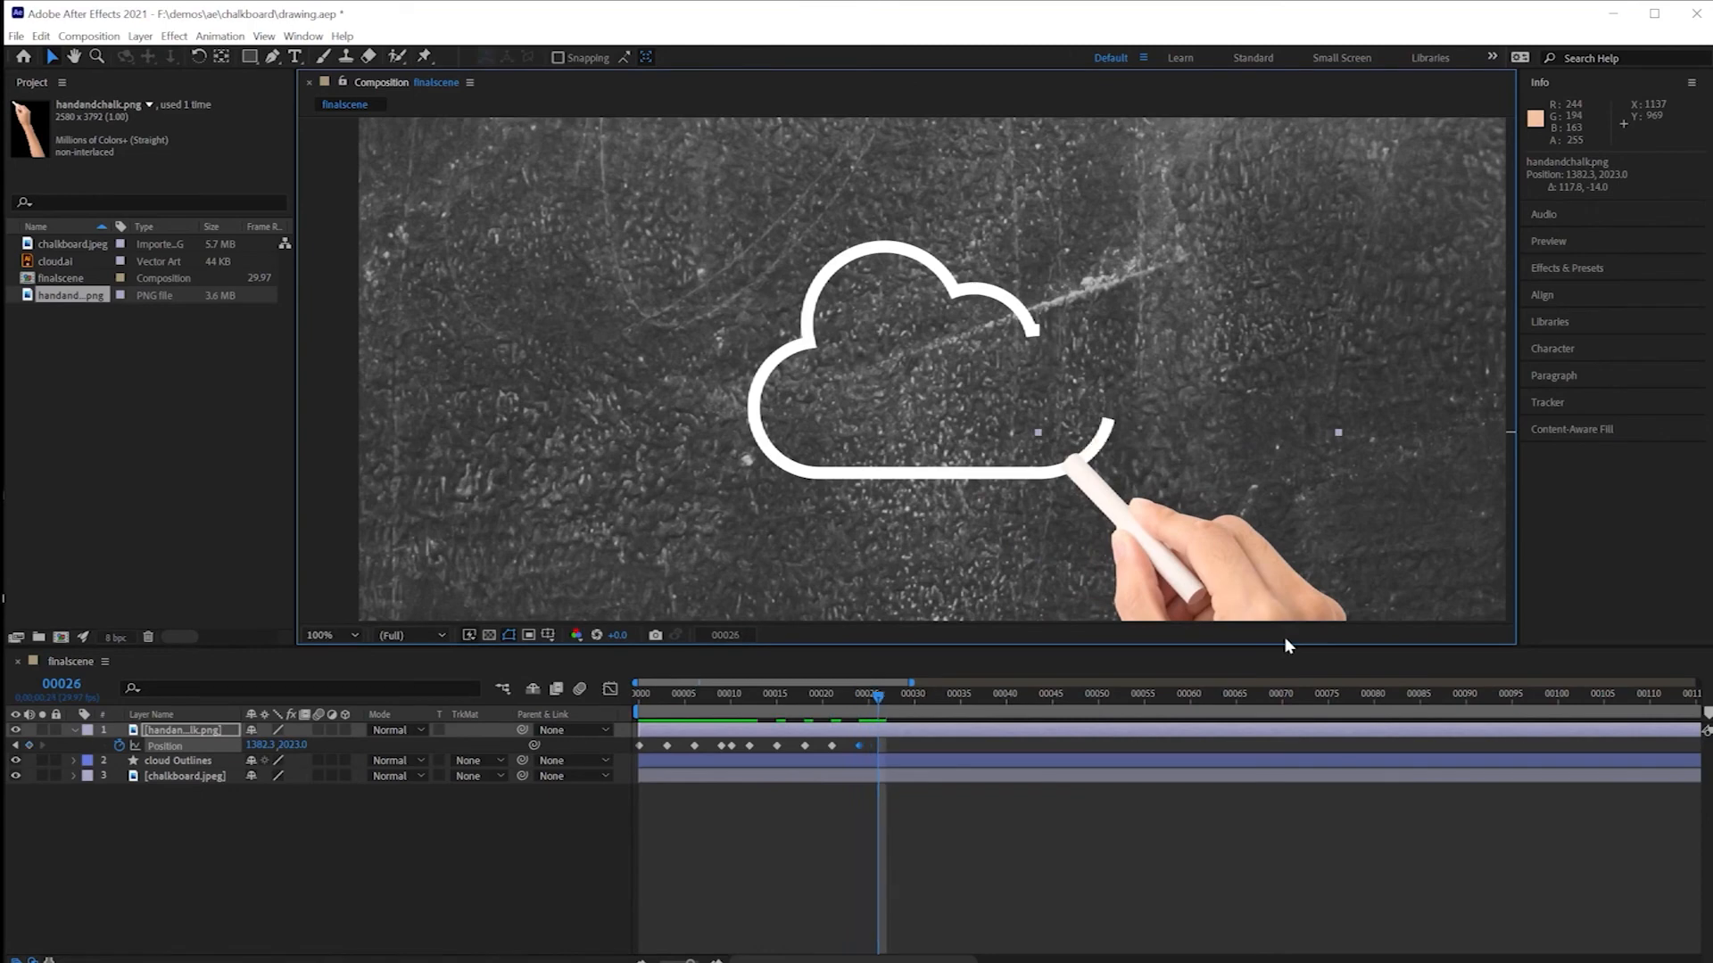
{"action": "left_click_drag", "start_coordinate": [1235, 589], "coordinate": [1281, 514]}
{"action": "key", "text": "Page_Down"}
{"action": "key", "text": "Page_Down"}
{"action": "key", "text": "Page_Down"}
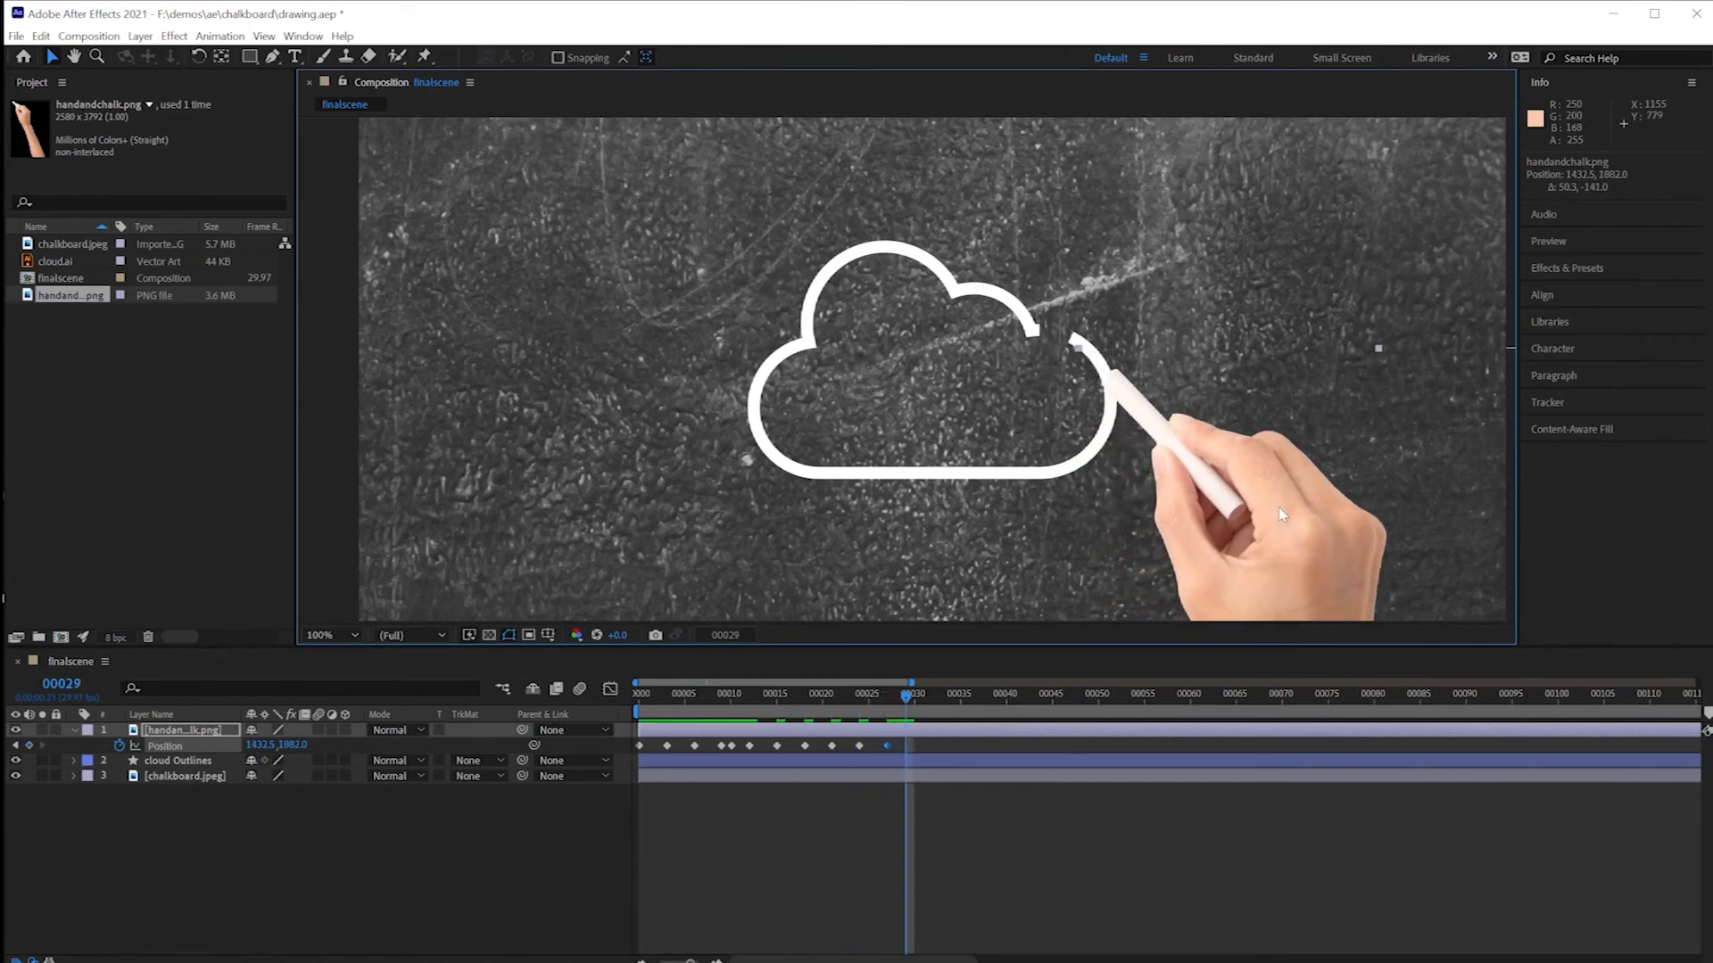
{"action": "left_click_drag", "start_coordinate": [1290, 555], "coordinate": [1202, 497]}
Step: Preview the complete hand-drawing animation and return to the hand's last Position keyframe at frame 30
{"action": "key", "text": "space"}
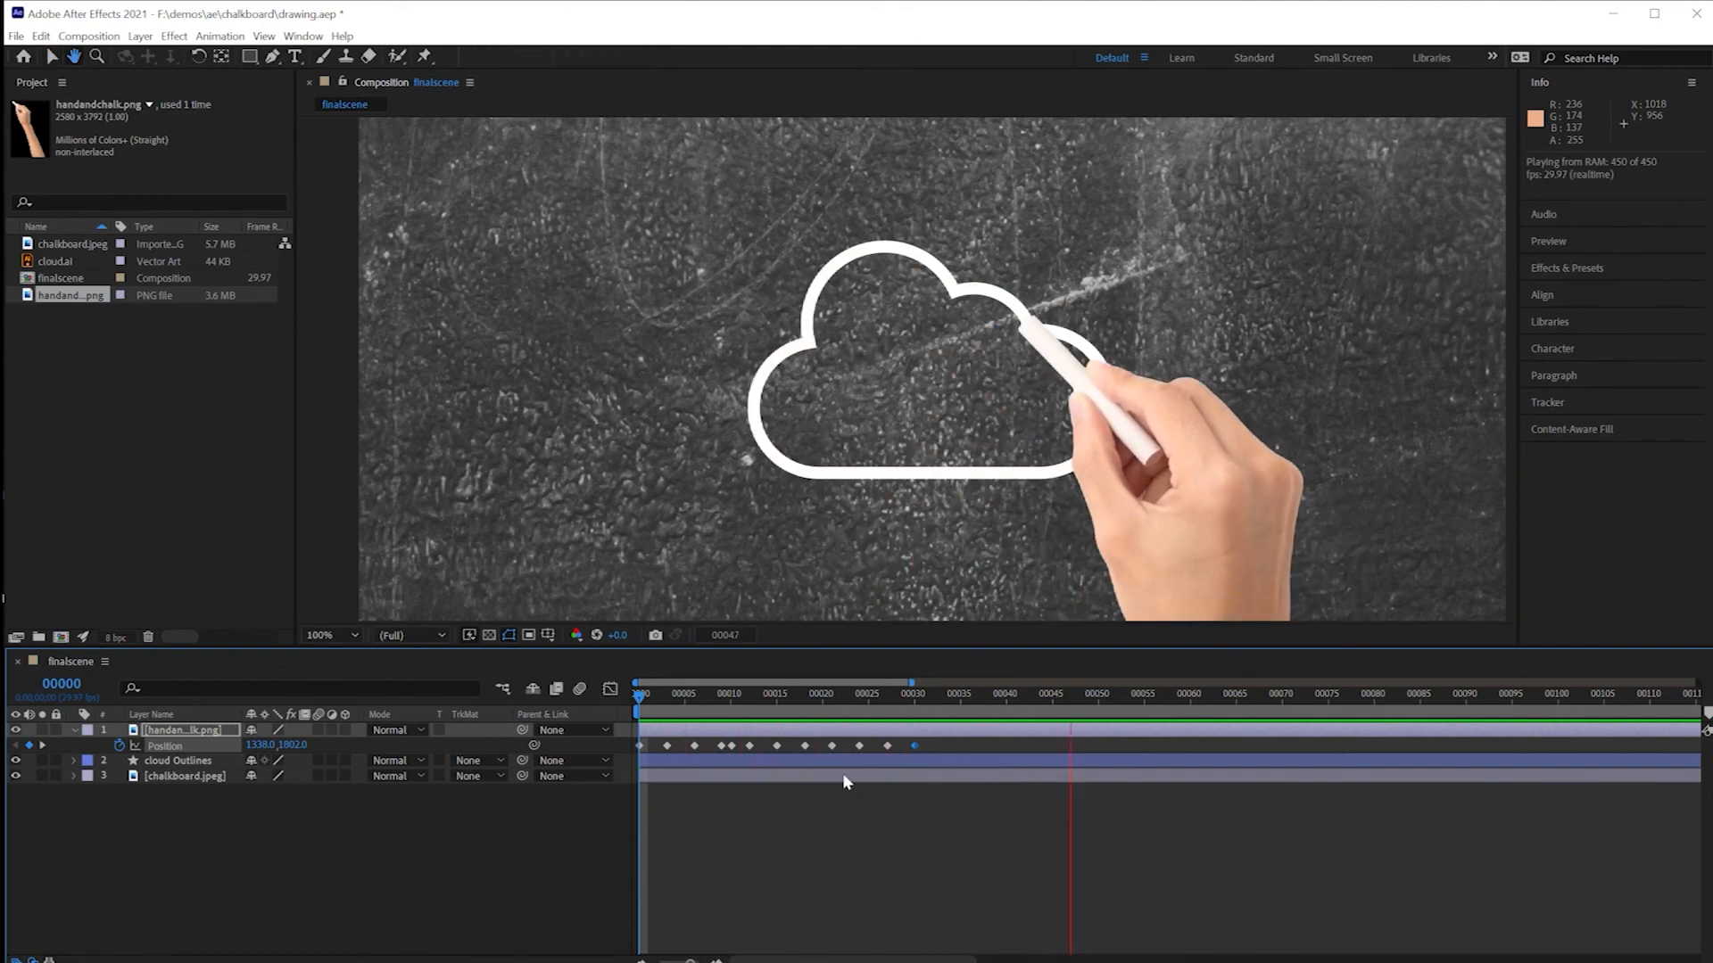
{"action": "key", "text": "space"}
{"action": "mouse_move", "coordinate": [988, 687]}
{"action": "left_mouse_down"}
{"action": "mouse_move", "coordinate": [619, 677]}
{"action": "mouse_move", "coordinate": [915, 694]}
{"action": "mouse_move", "coordinate": [602, 698]}
{"action": "mouse_move", "coordinate": [796, 707]}
{"action": "mouse_move", "coordinate": [628, 714]}
{"action": "mouse_move", "coordinate": [676, 704]}
{"action": "mouse_move", "coordinate": [919, 743]}
{"action": "left_mouse_up"}
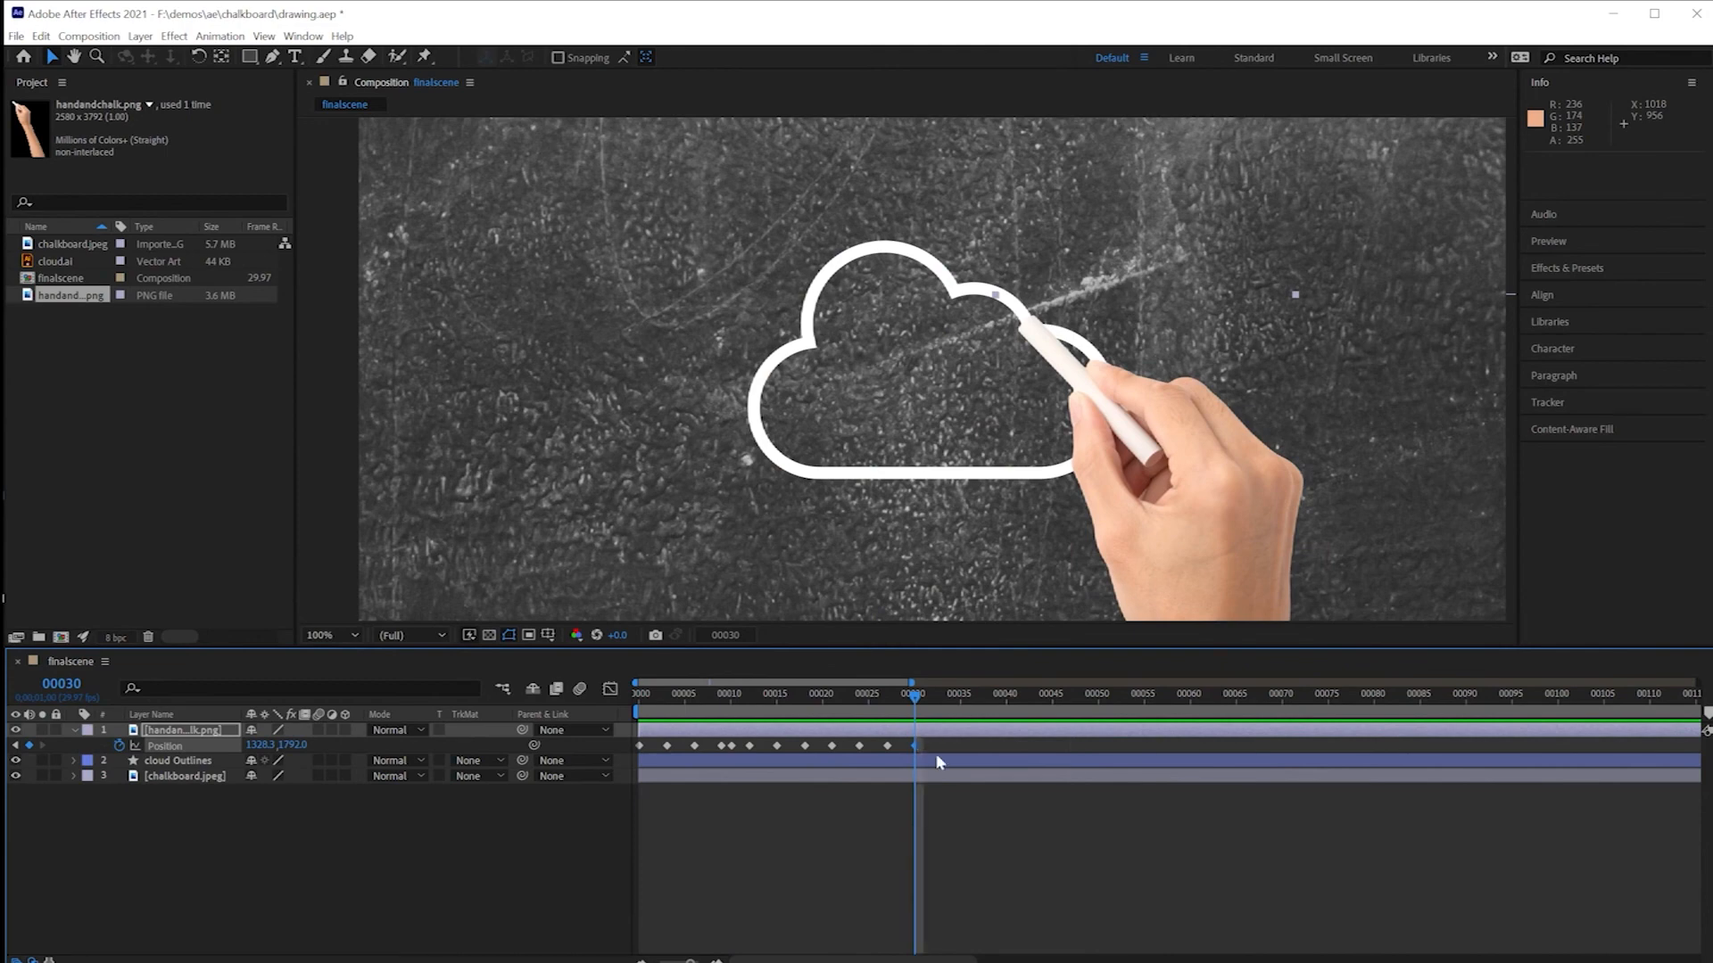
{"action": "scroll", "coordinate": [1095, 495], "scroll_direction": "down", "scroll_amount": 2}
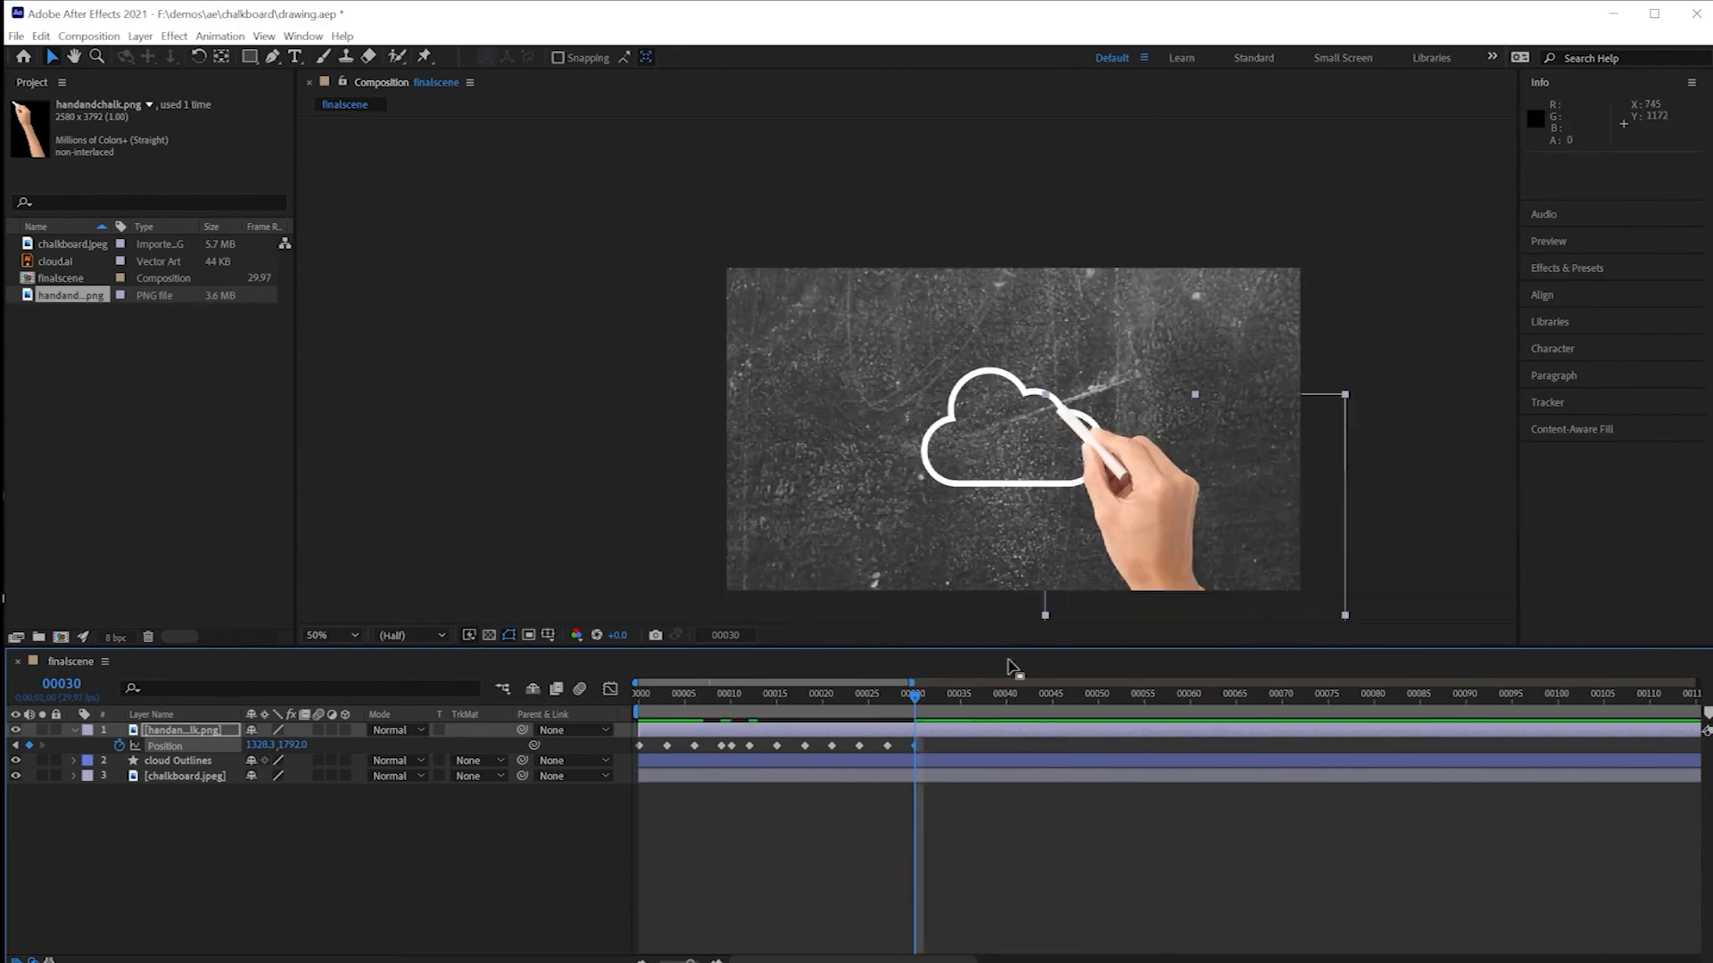
{"action": "key", "text": "Page_Down"}
{"action": "key", "text": "Page_Down"}
{"action": "key", "text": "Page_Down"}
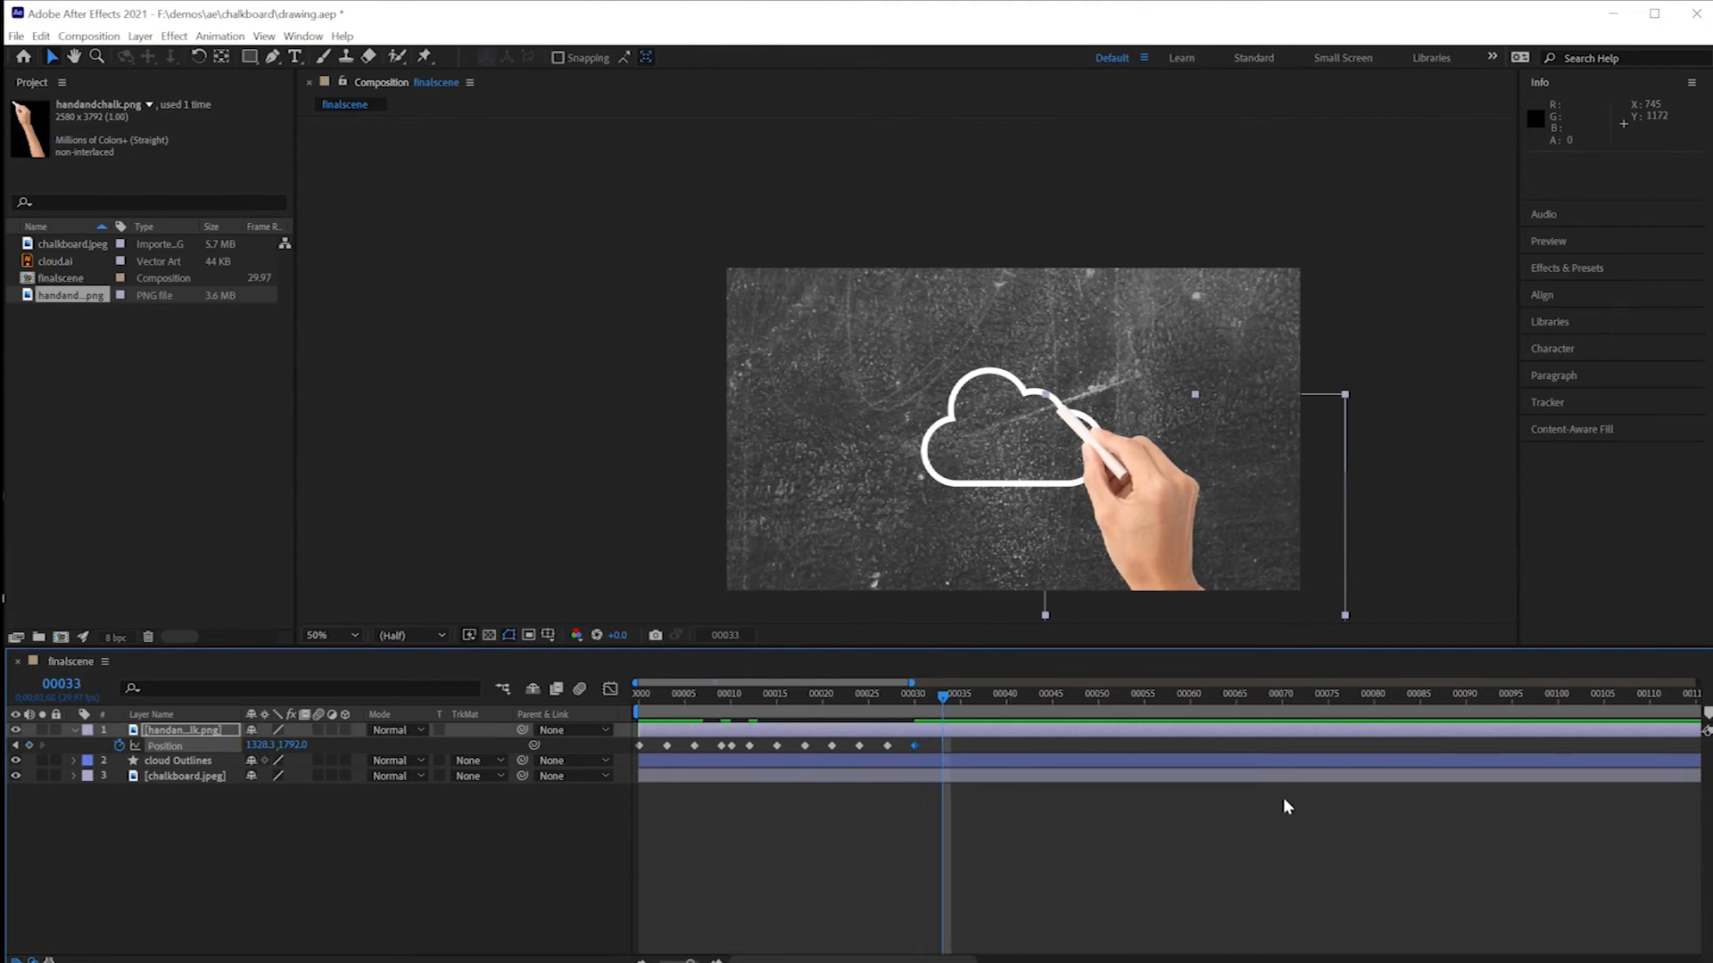
{"action": "key", "text": "Page_Down"}
{"action": "key", "text": "Page_Down"}
{"action": "key", "text": "Page_Down"}
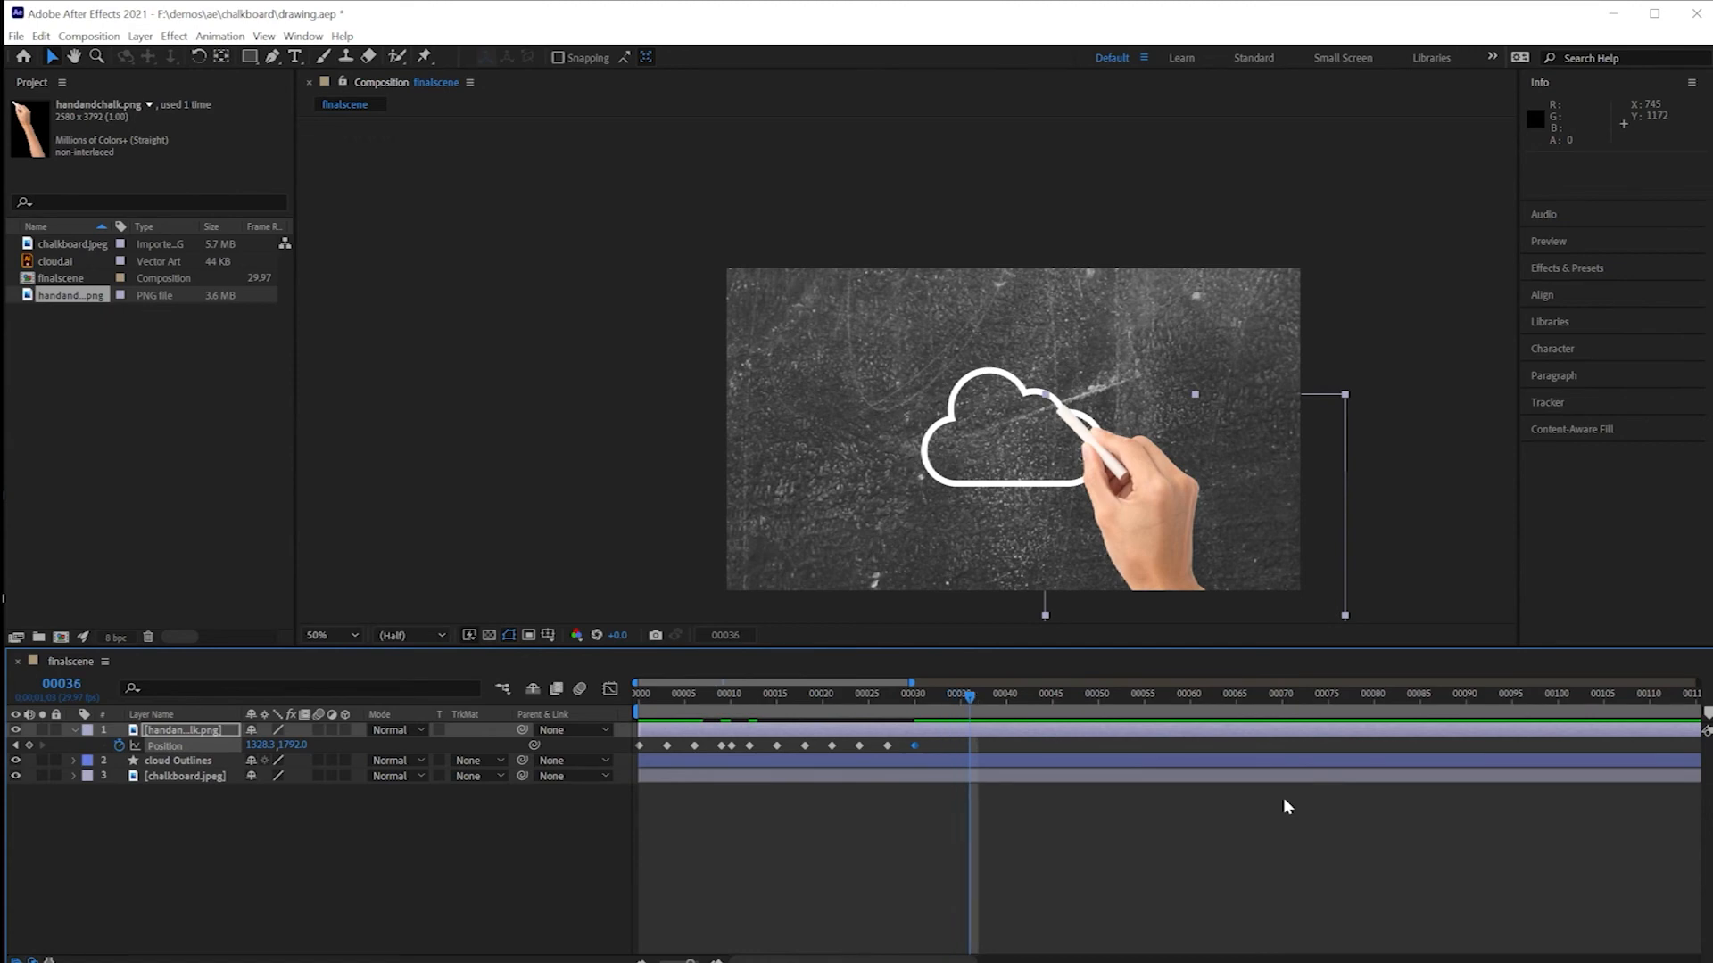
{"action": "left_click", "coordinate": [1151, 526]}
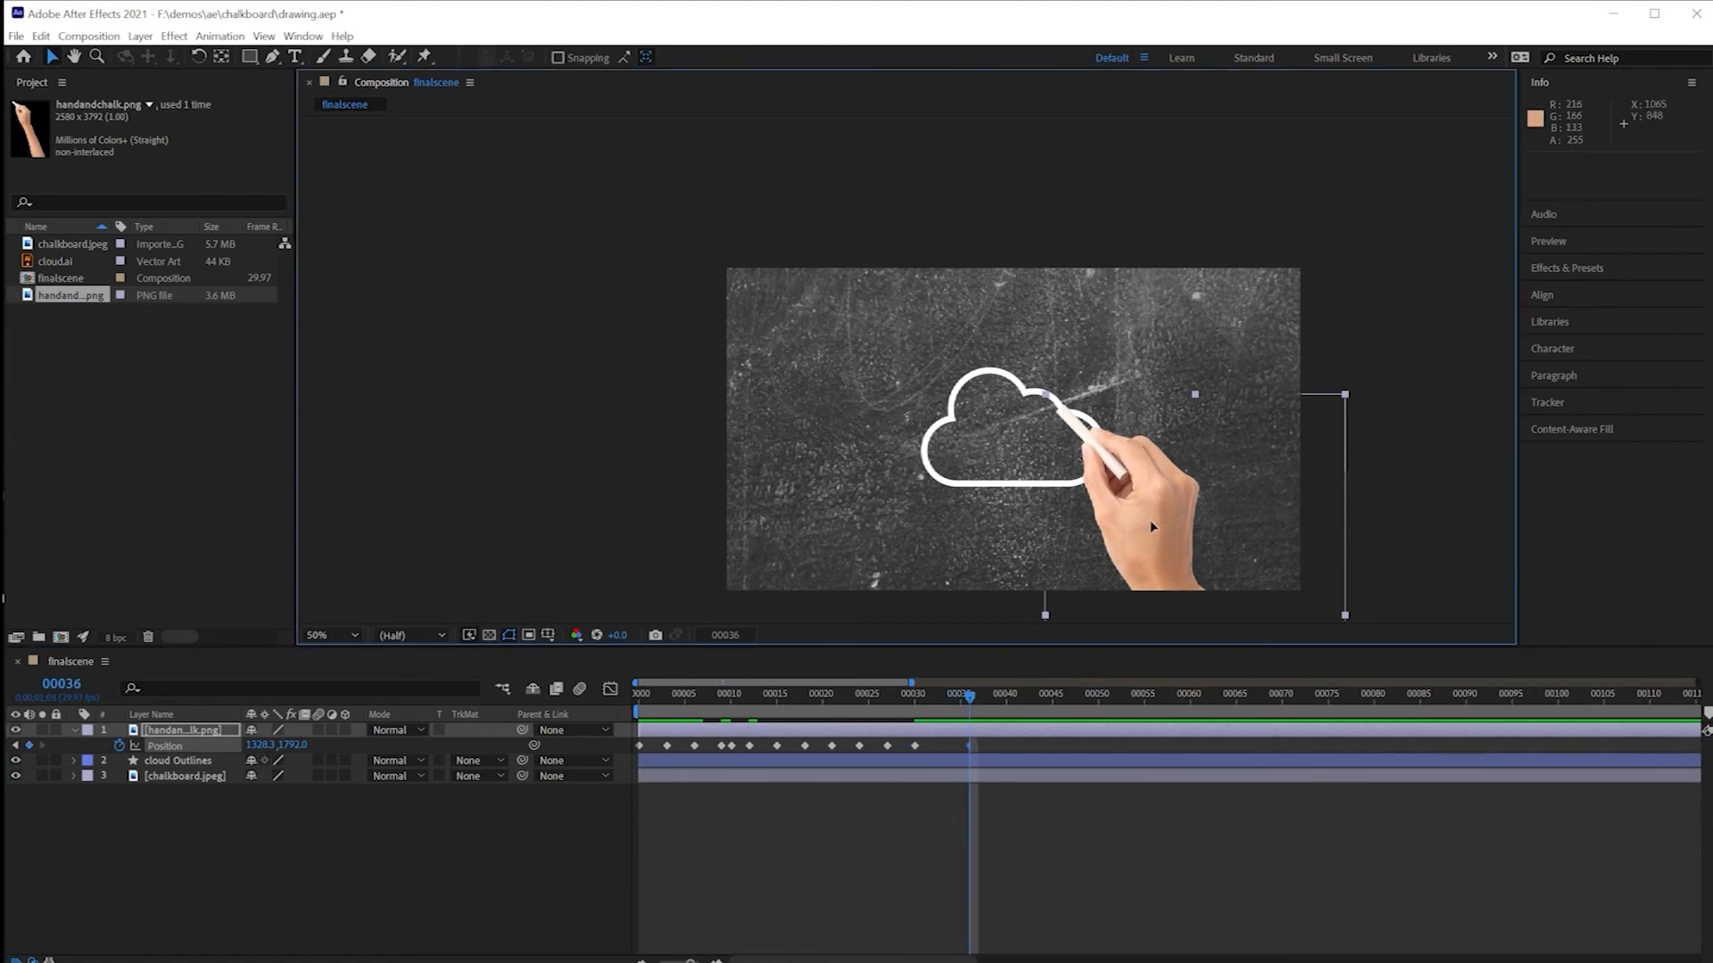
{"action": "left_click_drag", "start_coordinate": [973, 695], "coordinate": [918, 709]}
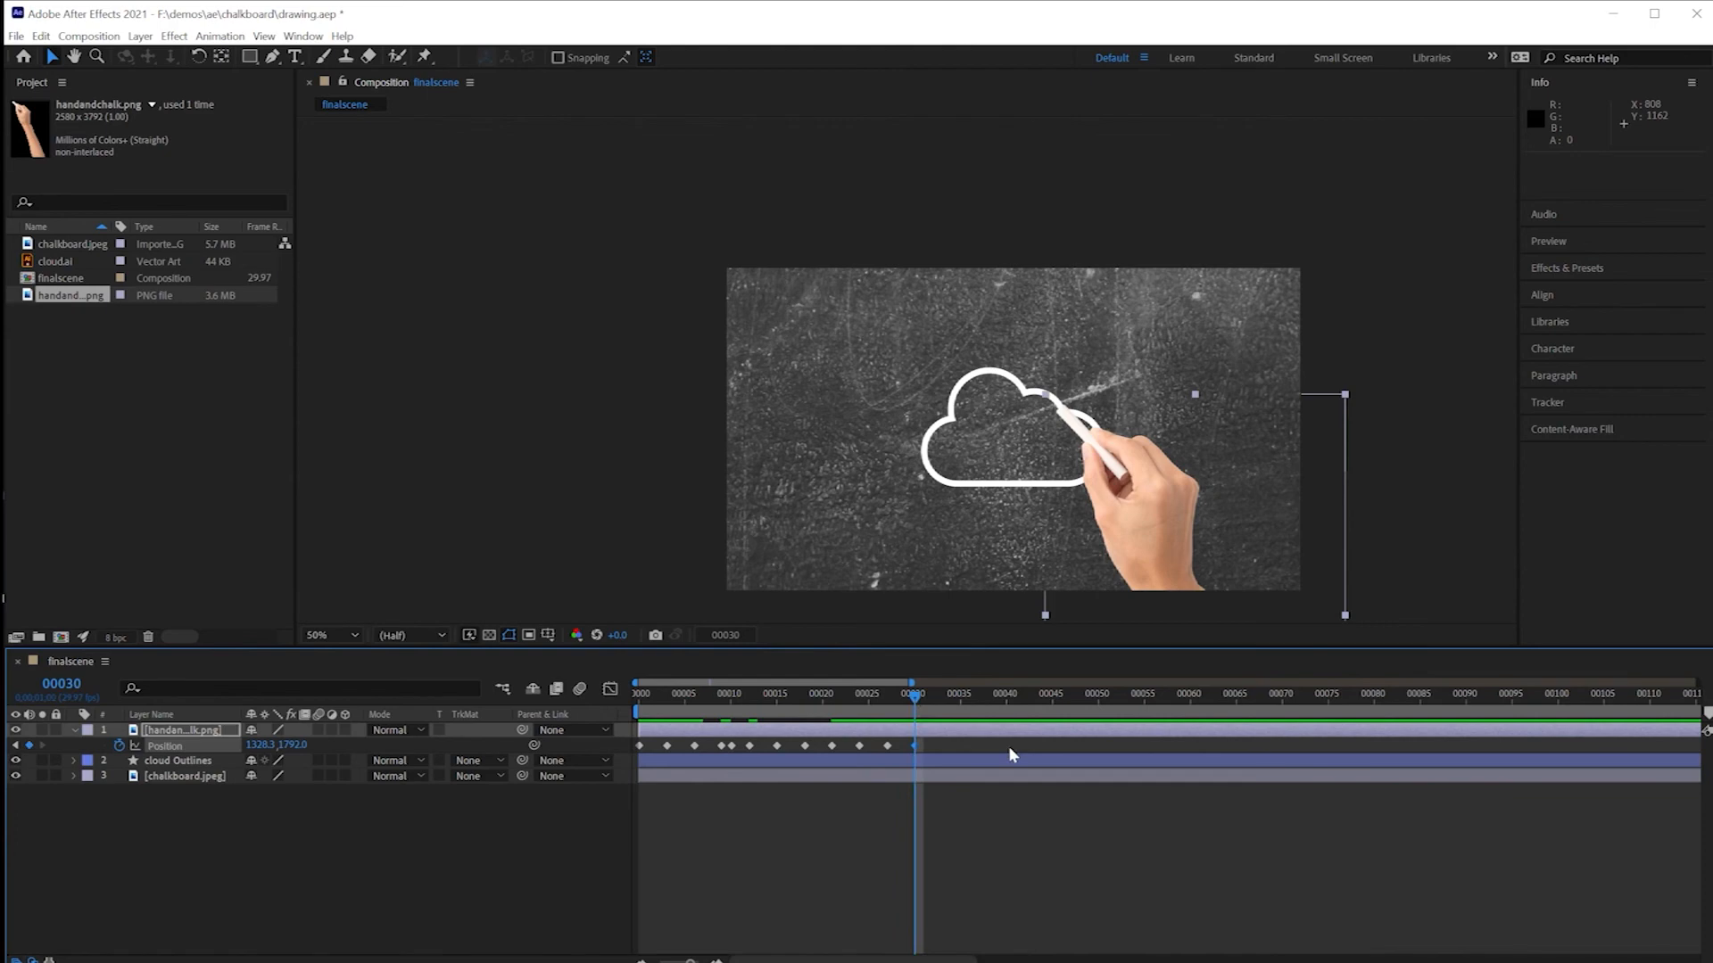
Step: Keyframe the hand moving out past the bottom of the chalkboard at frame 36, with Position at 965.3, 2584.0
{"action": "key", "text": "Page_Down"}
{"action": "key", "text": "Page_Down"}
{"action": "key", "text": "Page_Down"}
{"action": "key", "text": "Page_Down"}
{"action": "key", "text": "Page_Down"}
{"action": "key", "text": "Page_Down"}
{"action": "key", "text": "Page_Down"}
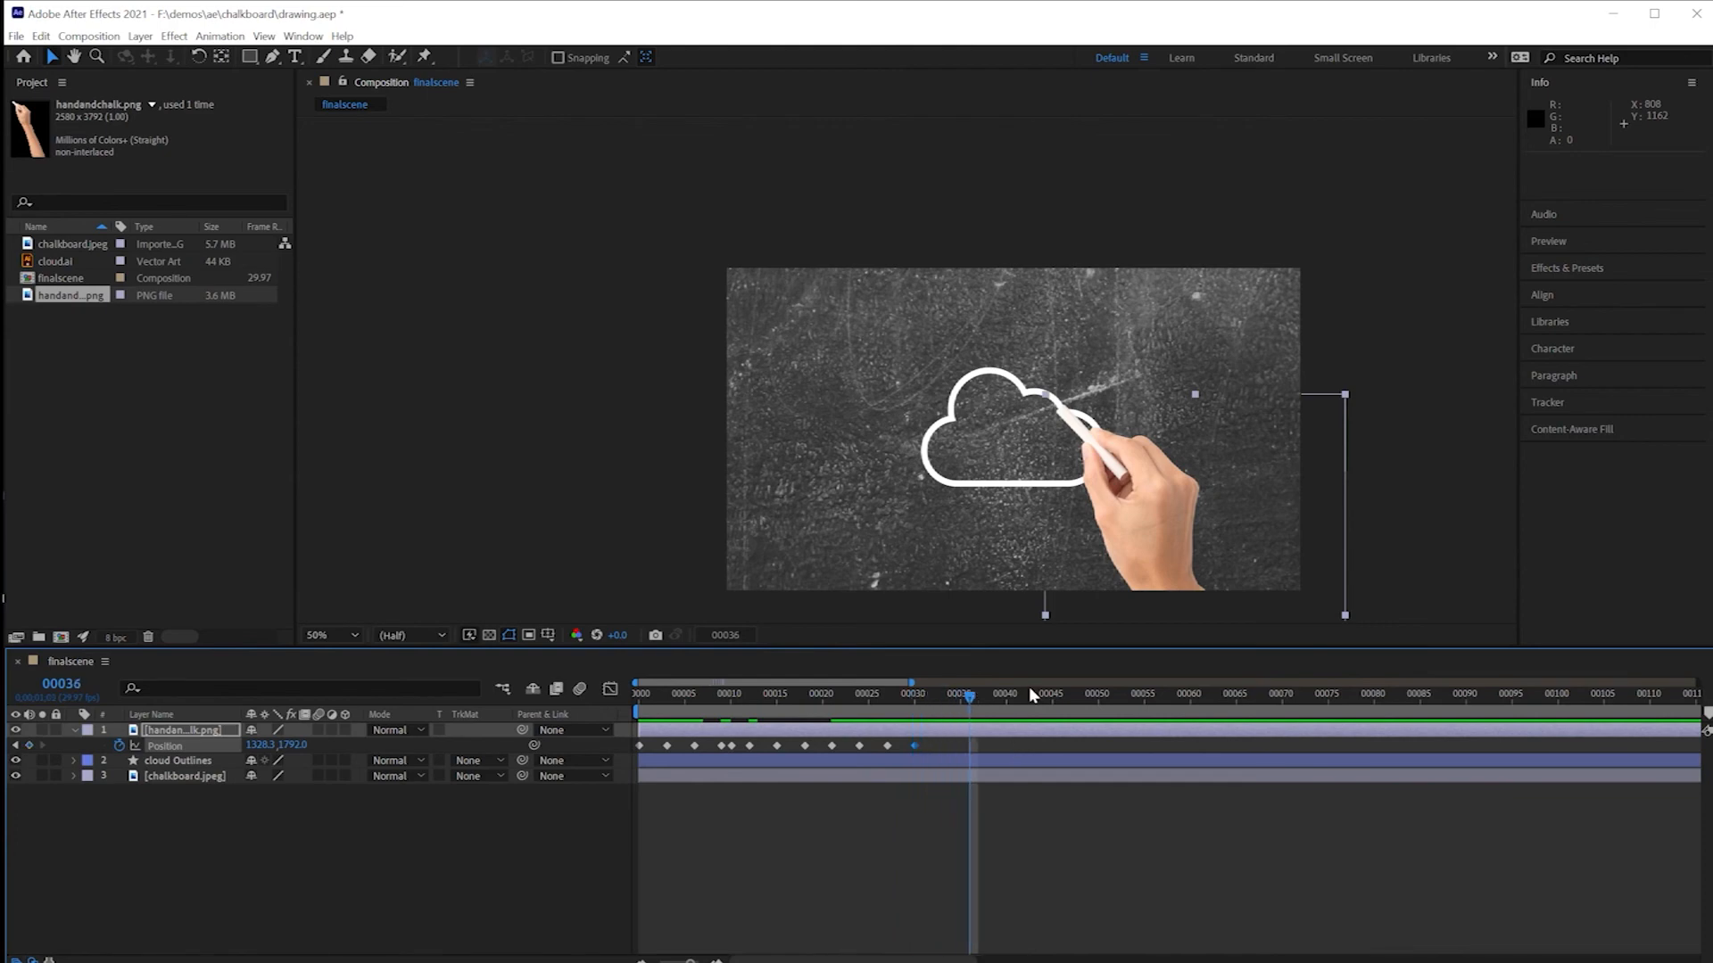
{"action": "left_click_drag", "start_coordinate": [1135, 558], "coordinate": [993, 741]}
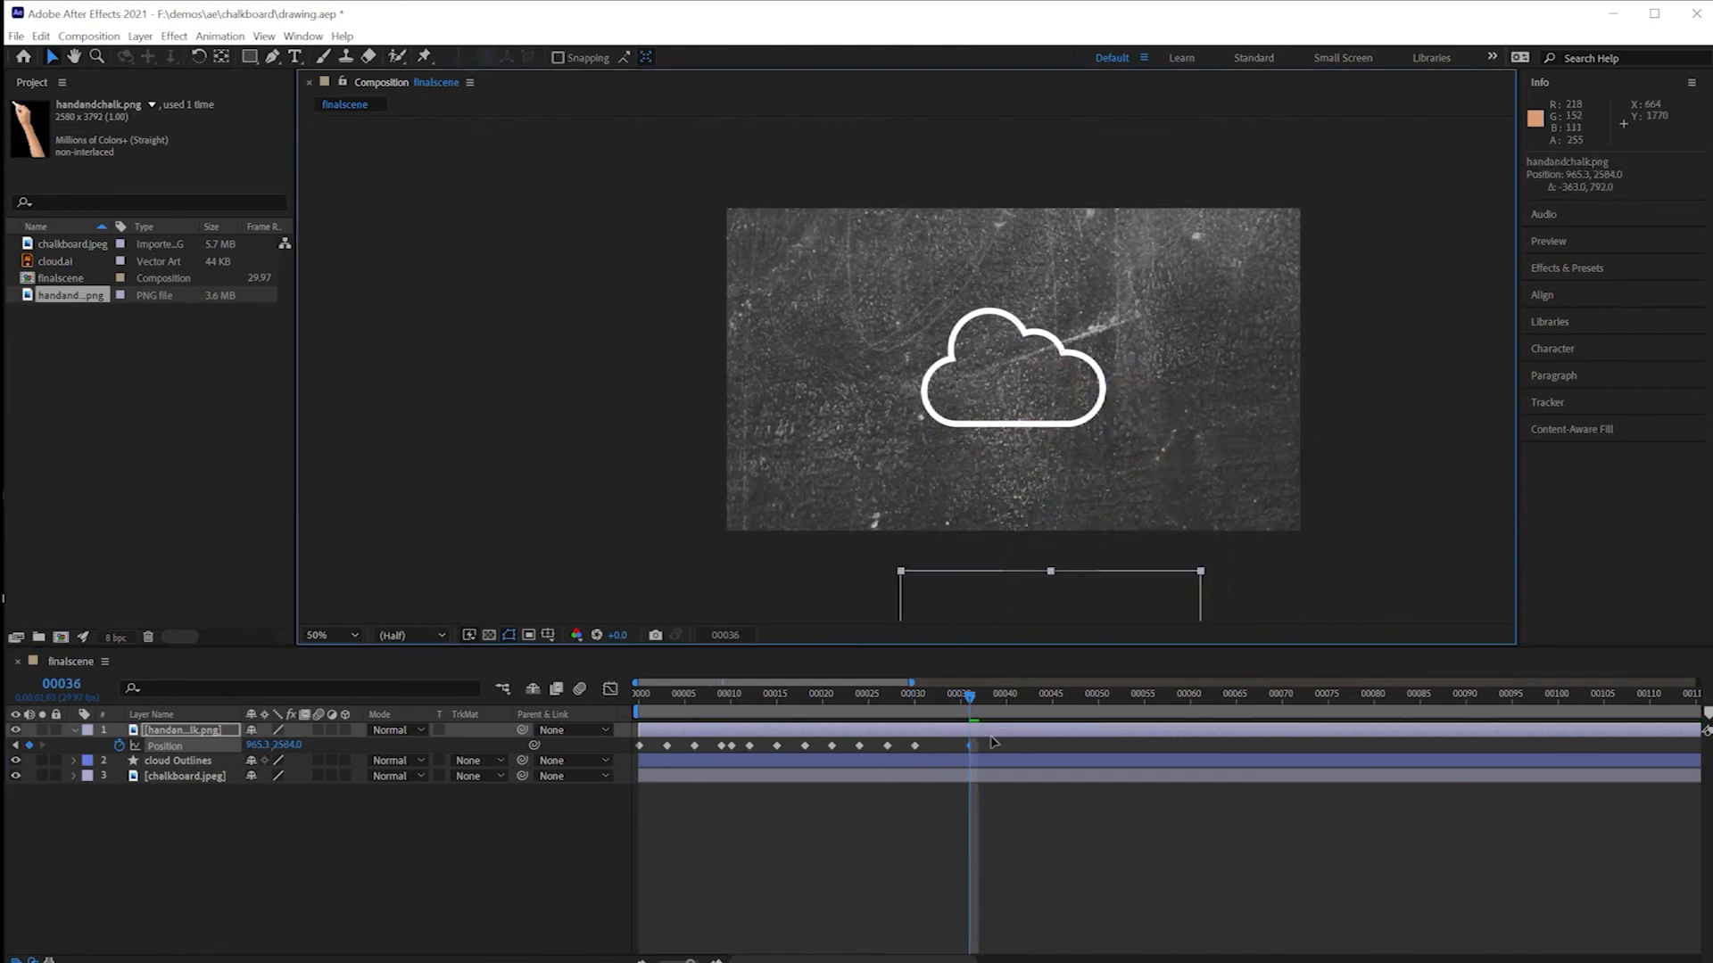
Step: Preview the drawing animation including the hand's exit, and return to frame 0
{"action": "key", "text": "space"}
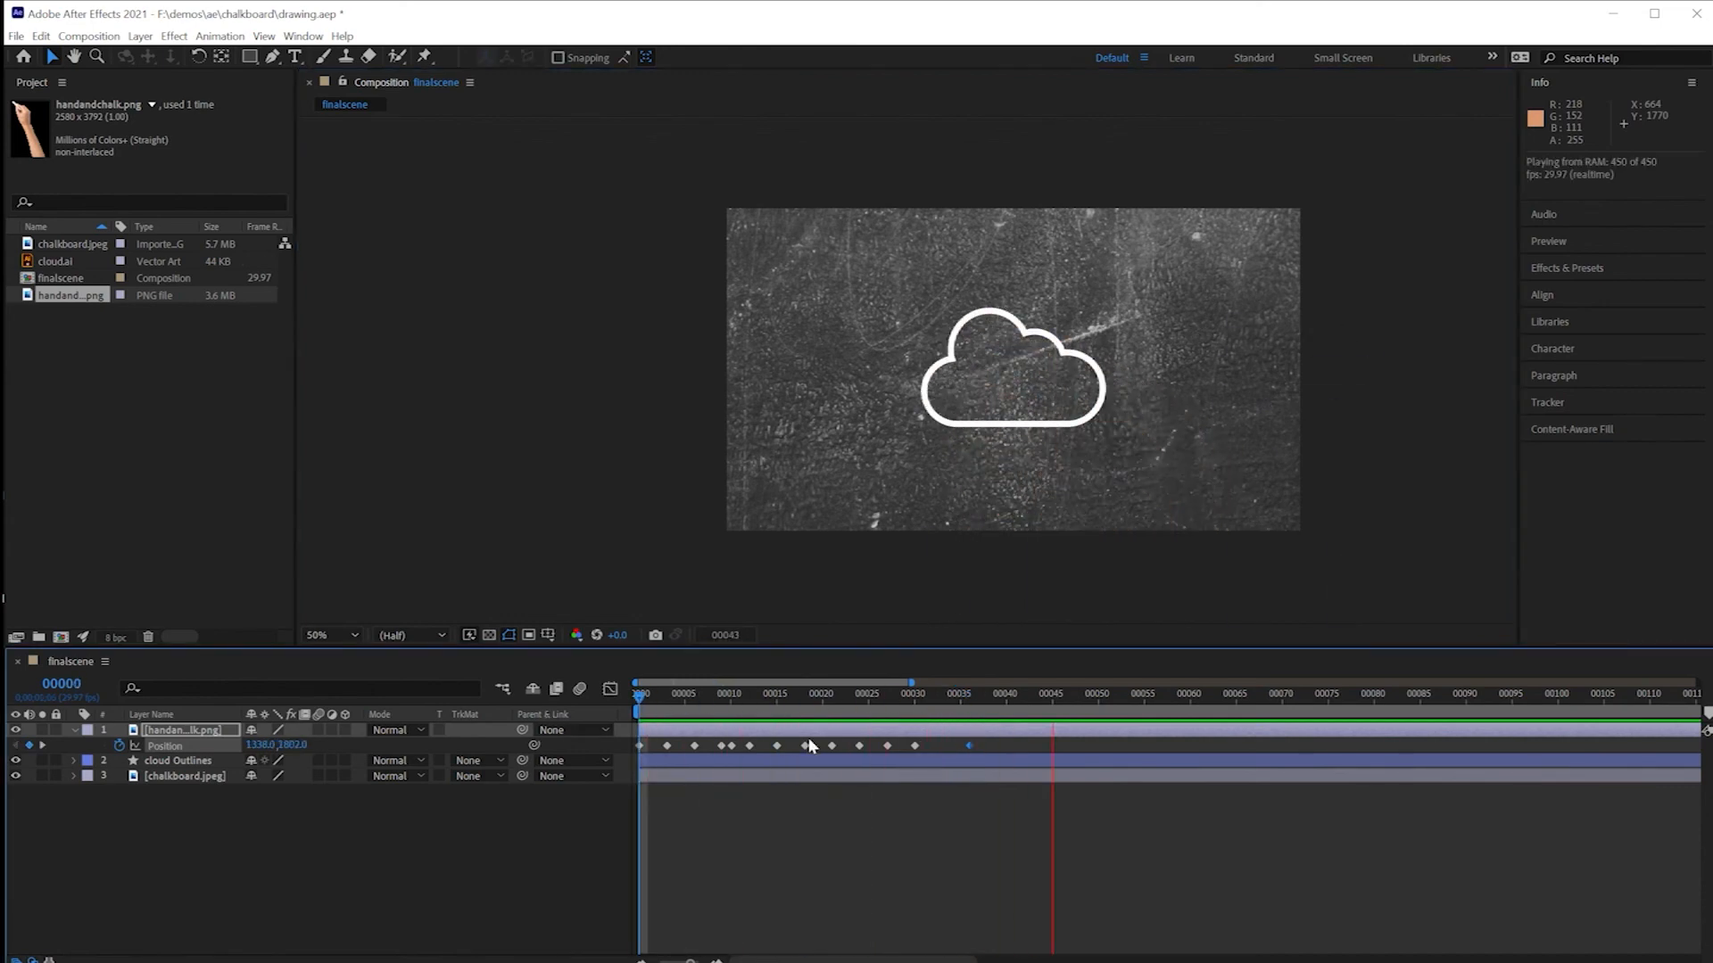
{"action": "key", "text": "space"}
{"action": "left_click_drag", "start_coordinate": [1005, 704], "coordinate": [593, 671]}
{"action": "key", "text": "space"}
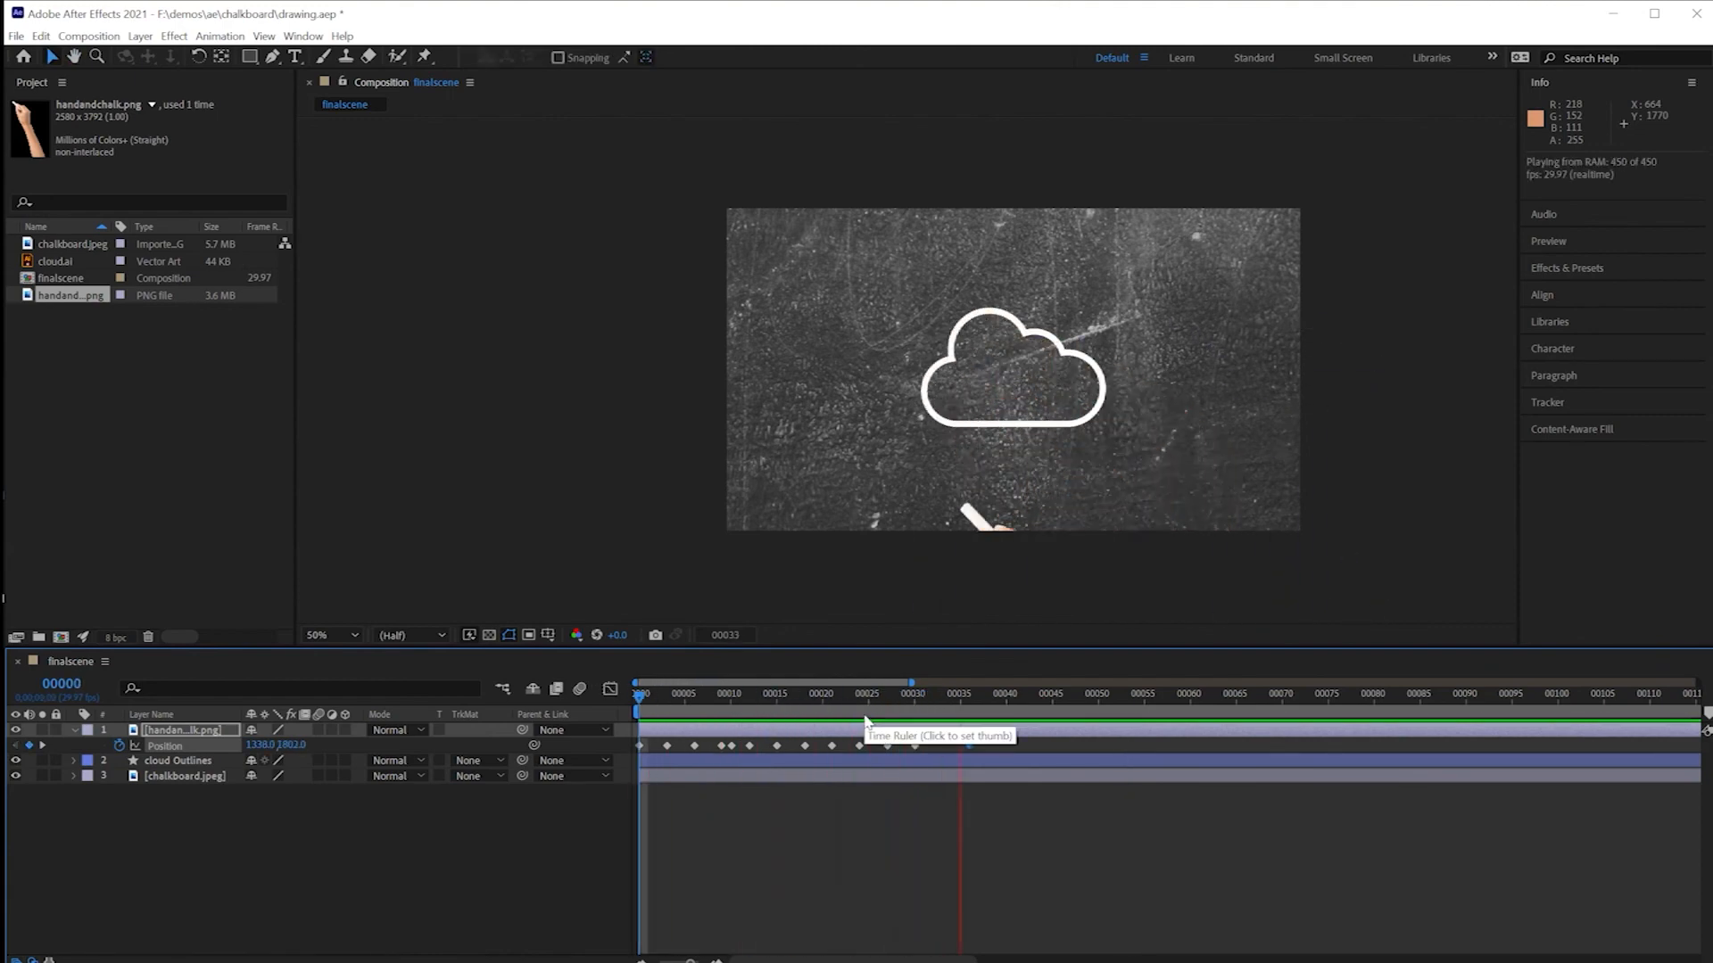
{"action": "key", "text": "space"}
{"action": "left_click_drag", "start_coordinate": [1021, 694], "coordinate": [606, 687]}
{"action": "key", "text": "space"}
{"action": "key", "text": "space"}
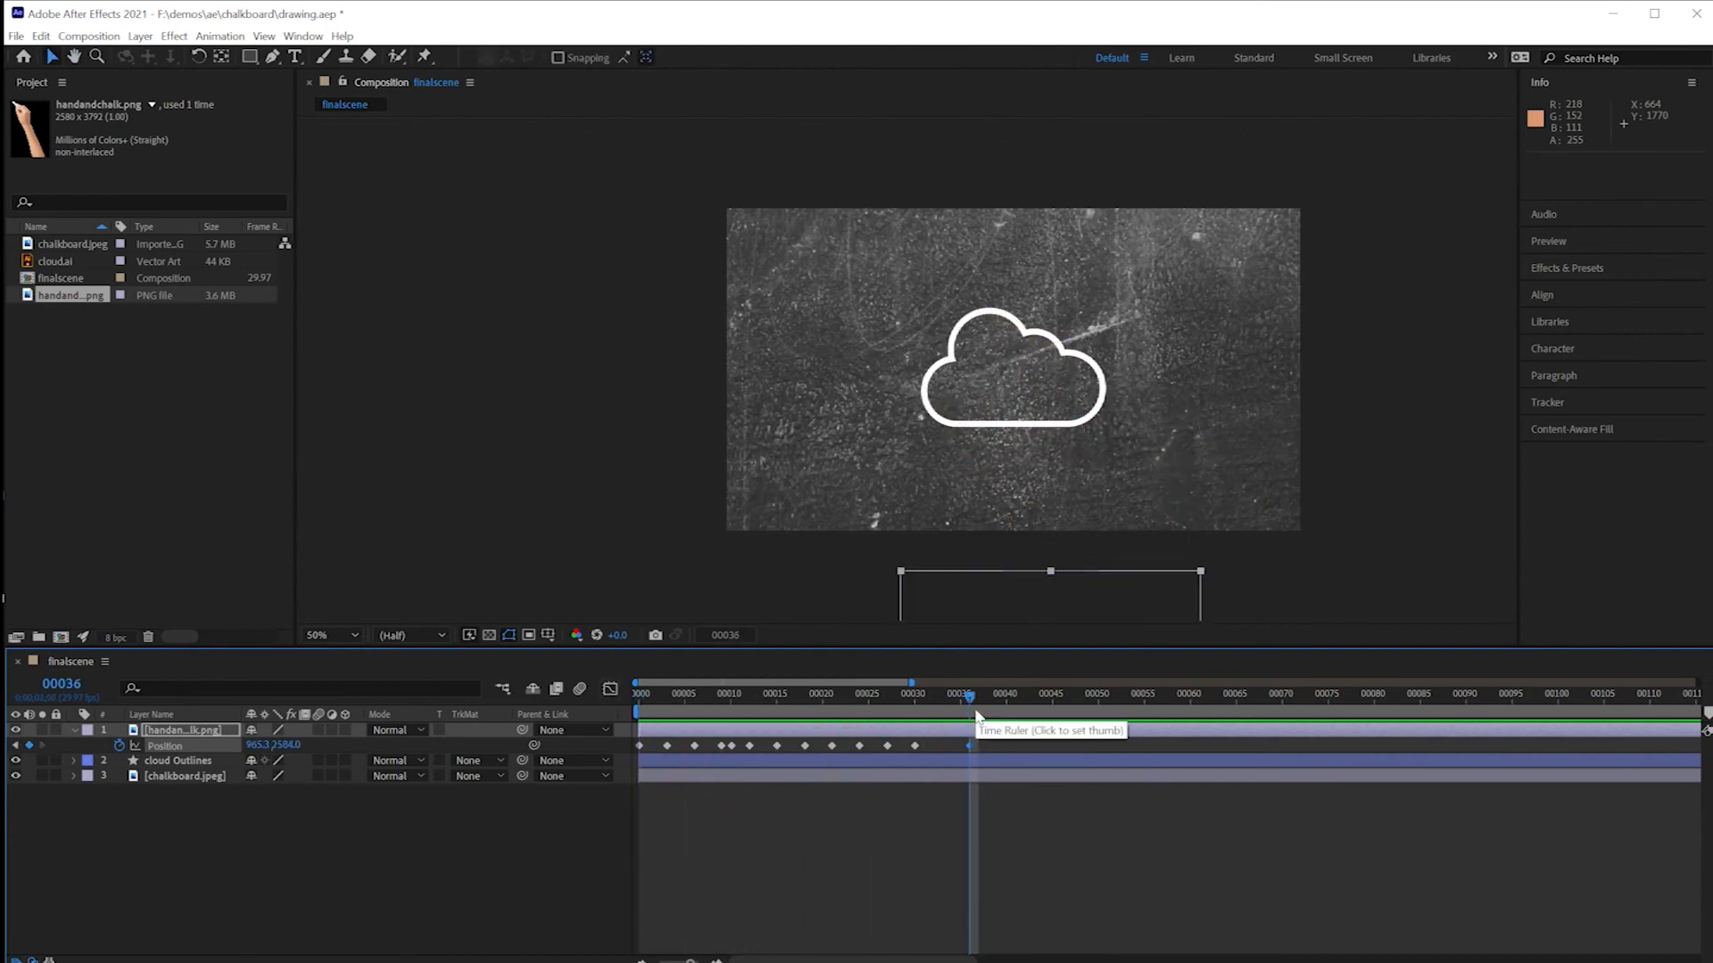
{"action": "left_click_drag", "start_coordinate": [977, 711], "coordinate": [594, 696]}
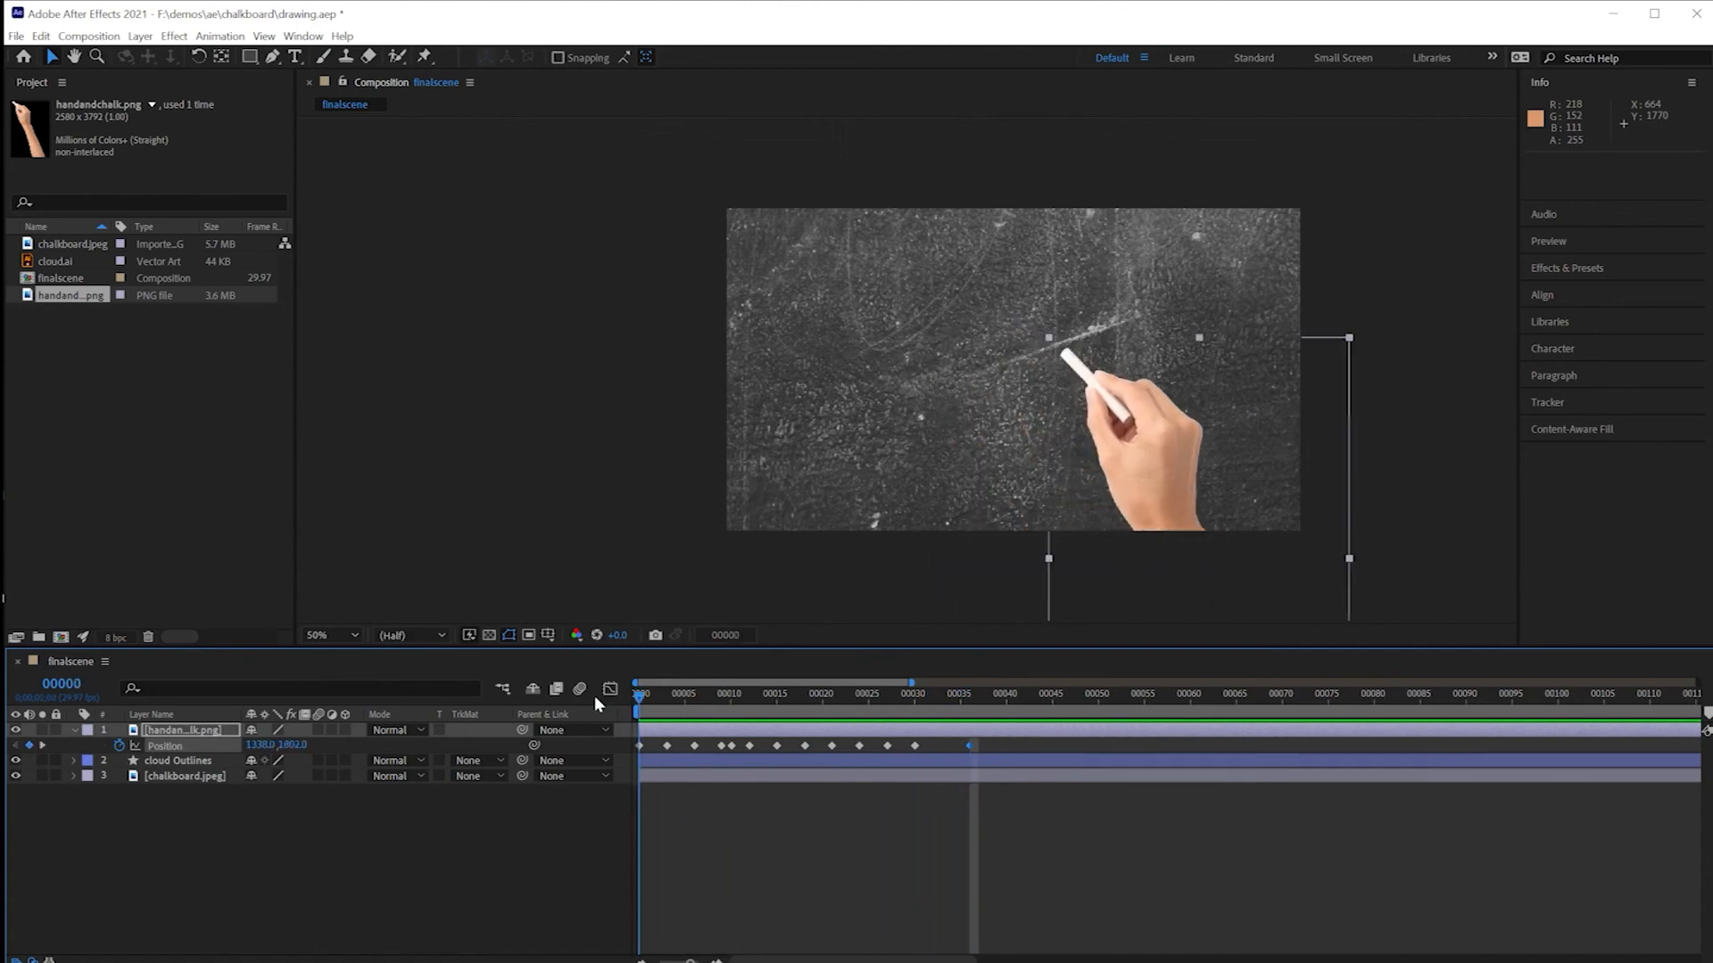
Step: Shift the hand and cloud Outlines layers together so both start at frame 5, and preview the delayed start
{"action": "left_click", "coordinate": [676, 760]}
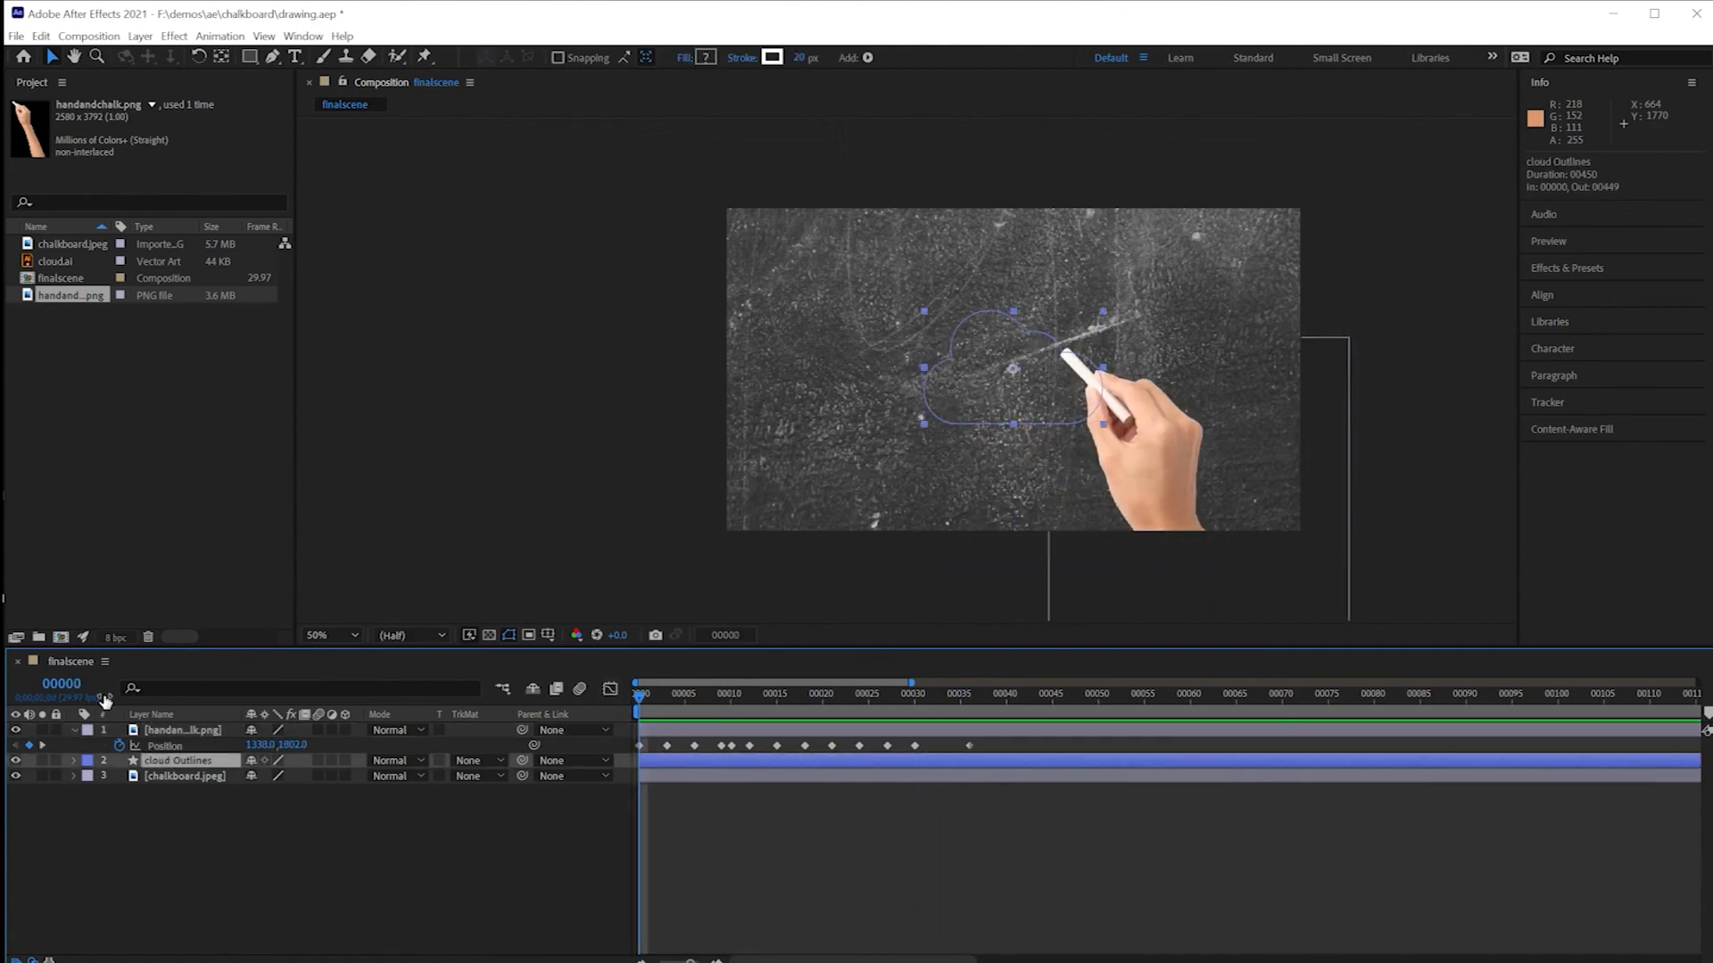
{"action": "left_click", "coordinate": [75, 728]}
{"action": "left_click", "coordinate": [162, 731]}
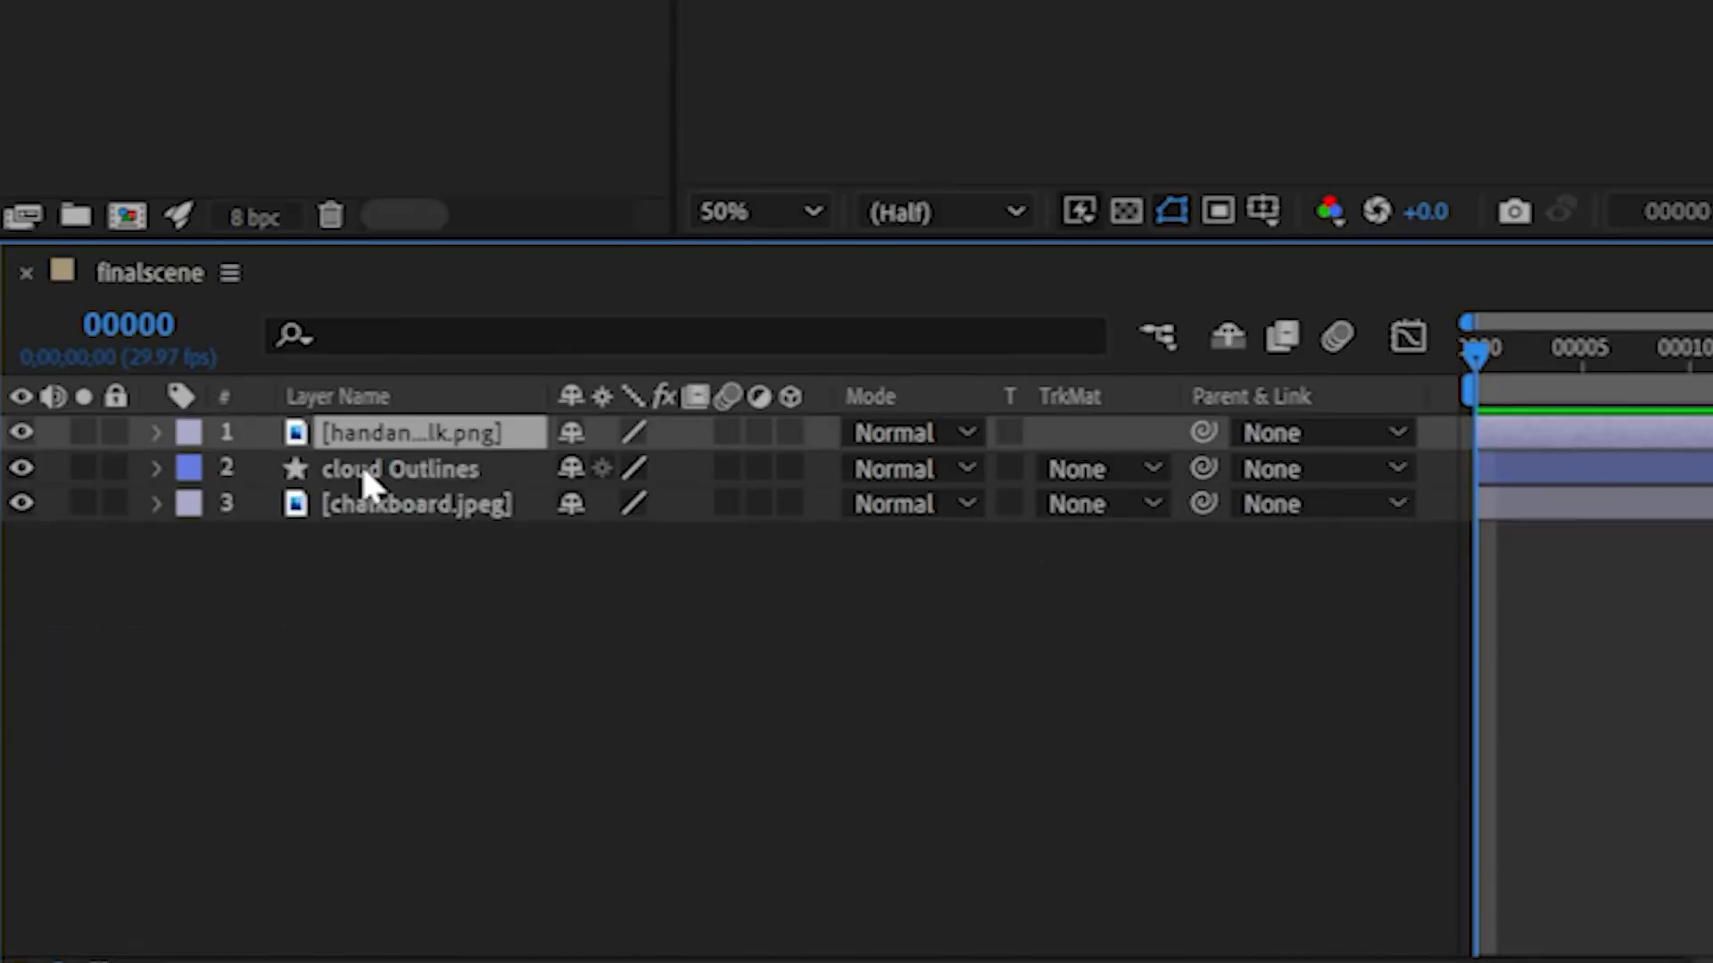
{"action": "left_click", "coordinate": [163, 745]}
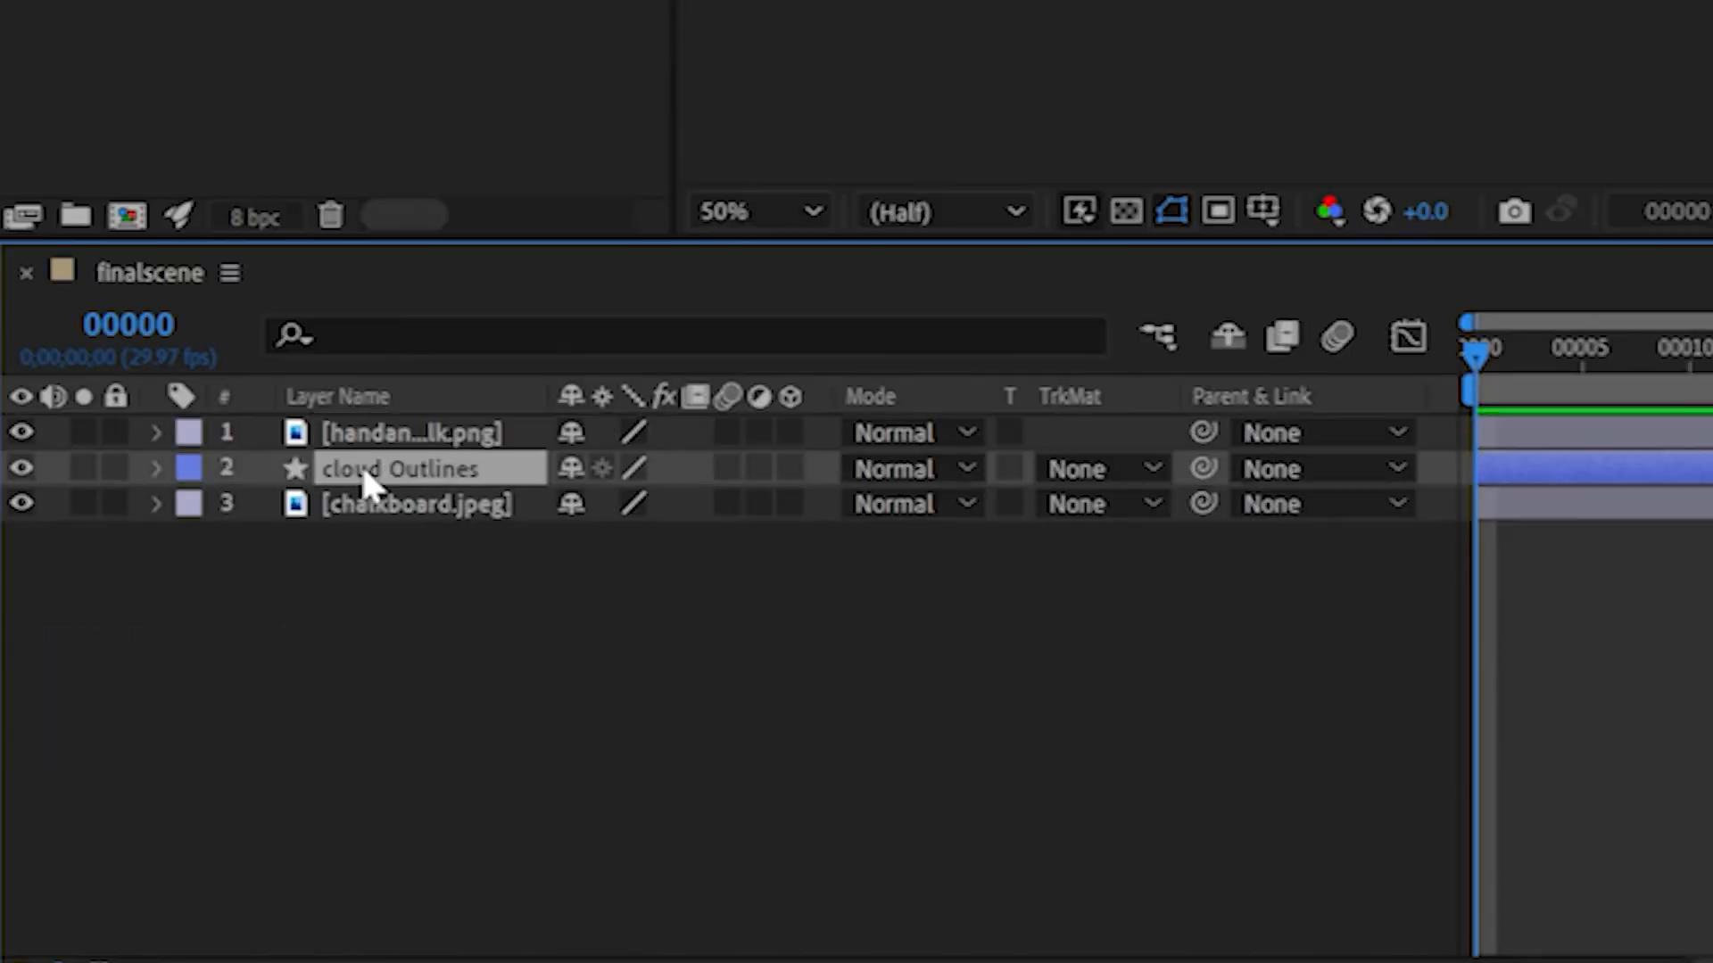
{"action": "left_click", "coordinate": [1506, 437]}
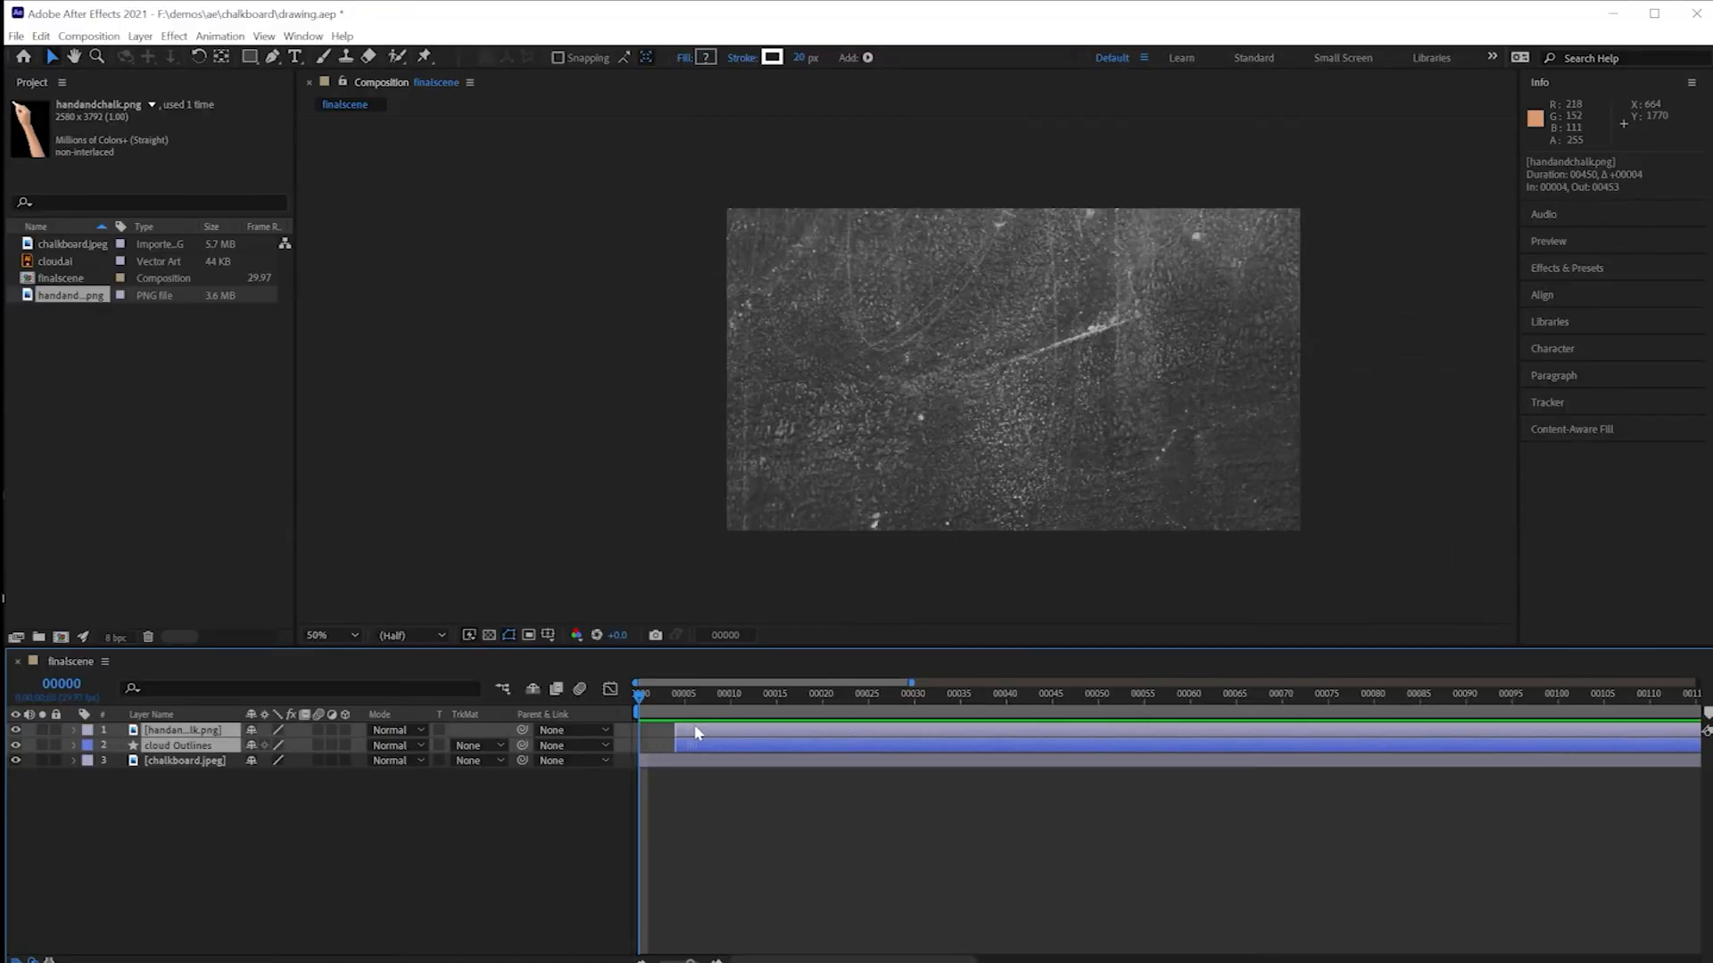
{"action": "left_click_drag", "start_coordinate": [696, 733], "coordinate": [702, 734]}
{"action": "mouse_move", "coordinate": [639, 698]}
{"action": "left_mouse_down"}
{"action": "mouse_move", "coordinate": [675, 696]}
{"action": "mouse_move", "coordinate": [627, 709]}
{"action": "left_mouse_up"}
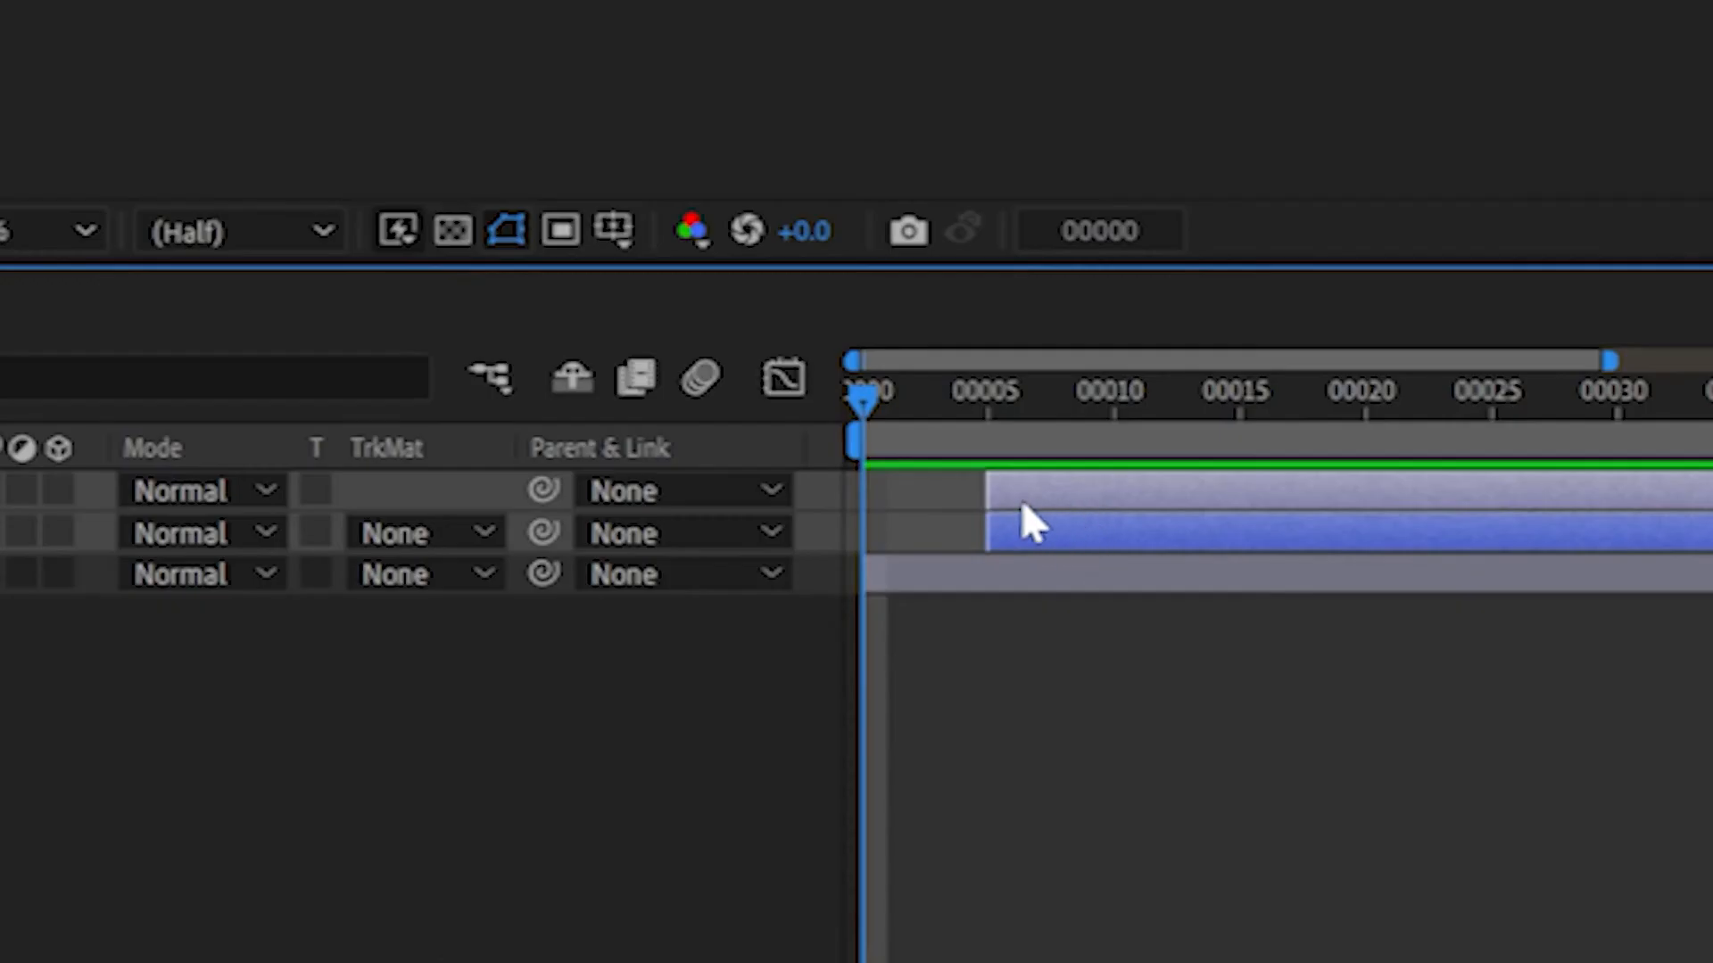
{"action": "key", "text": "space"}
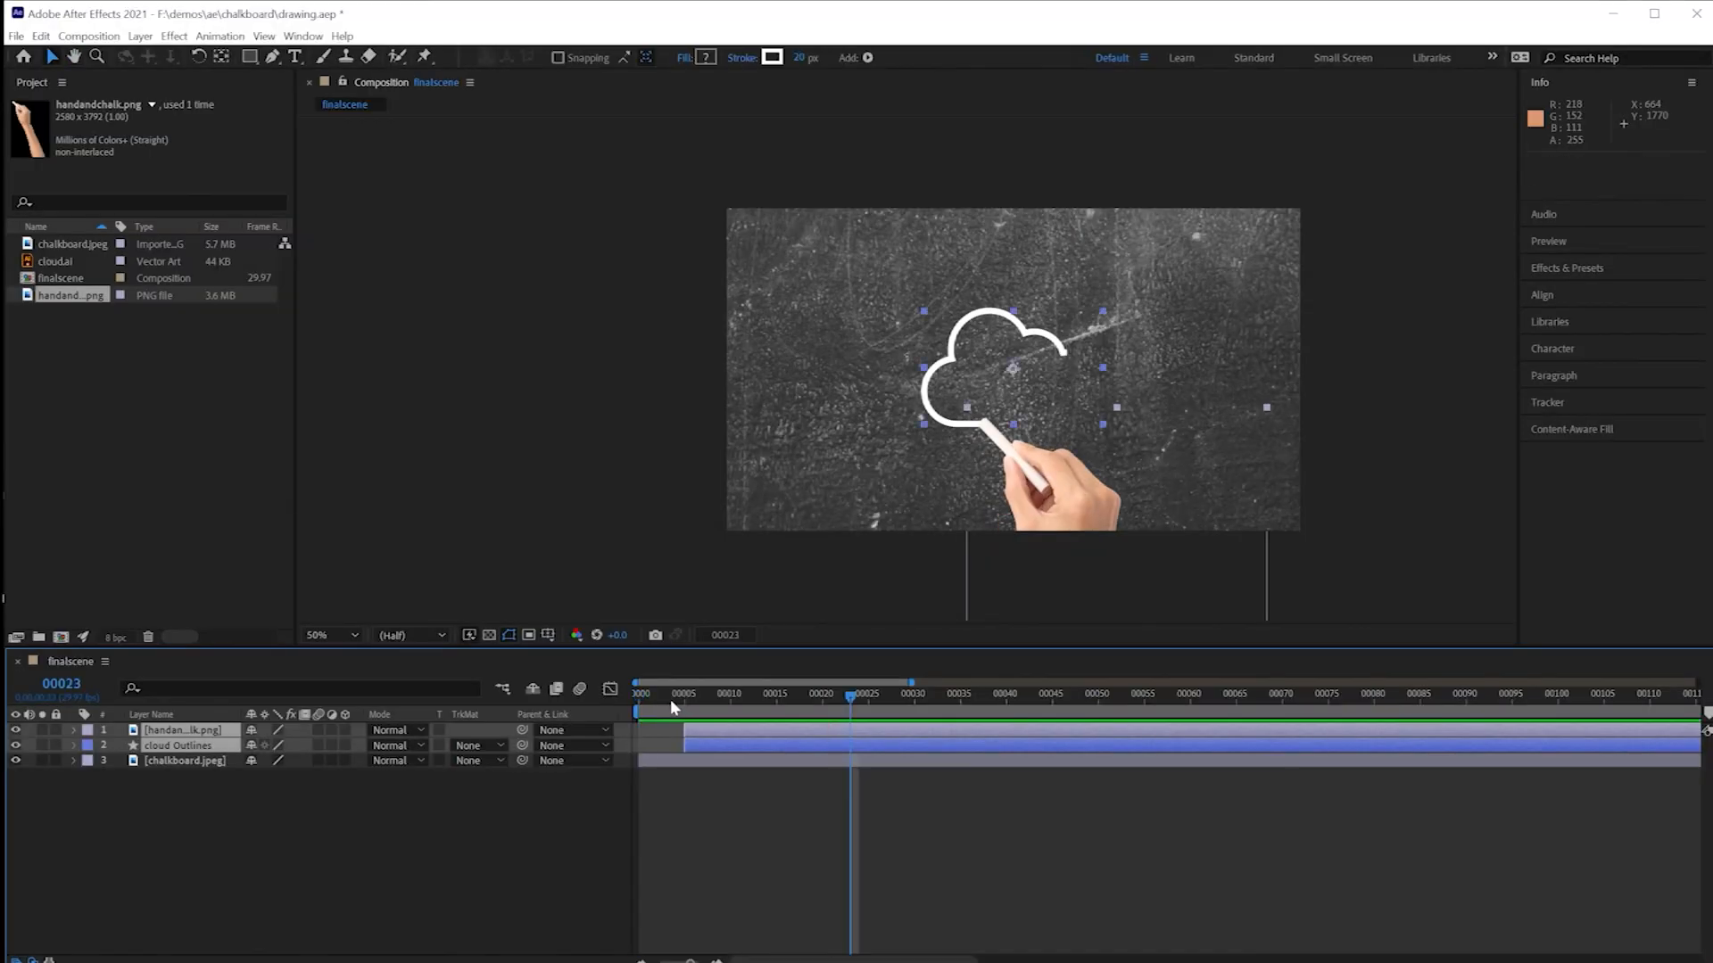
{"action": "key", "text": "space"}
Step: Extend only the hand layer's in point back to frame 0, and return to the start of the composition
{"action": "left_click", "coordinate": [681, 814]}
{"action": "left_click", "coordinate": [697, 730]}
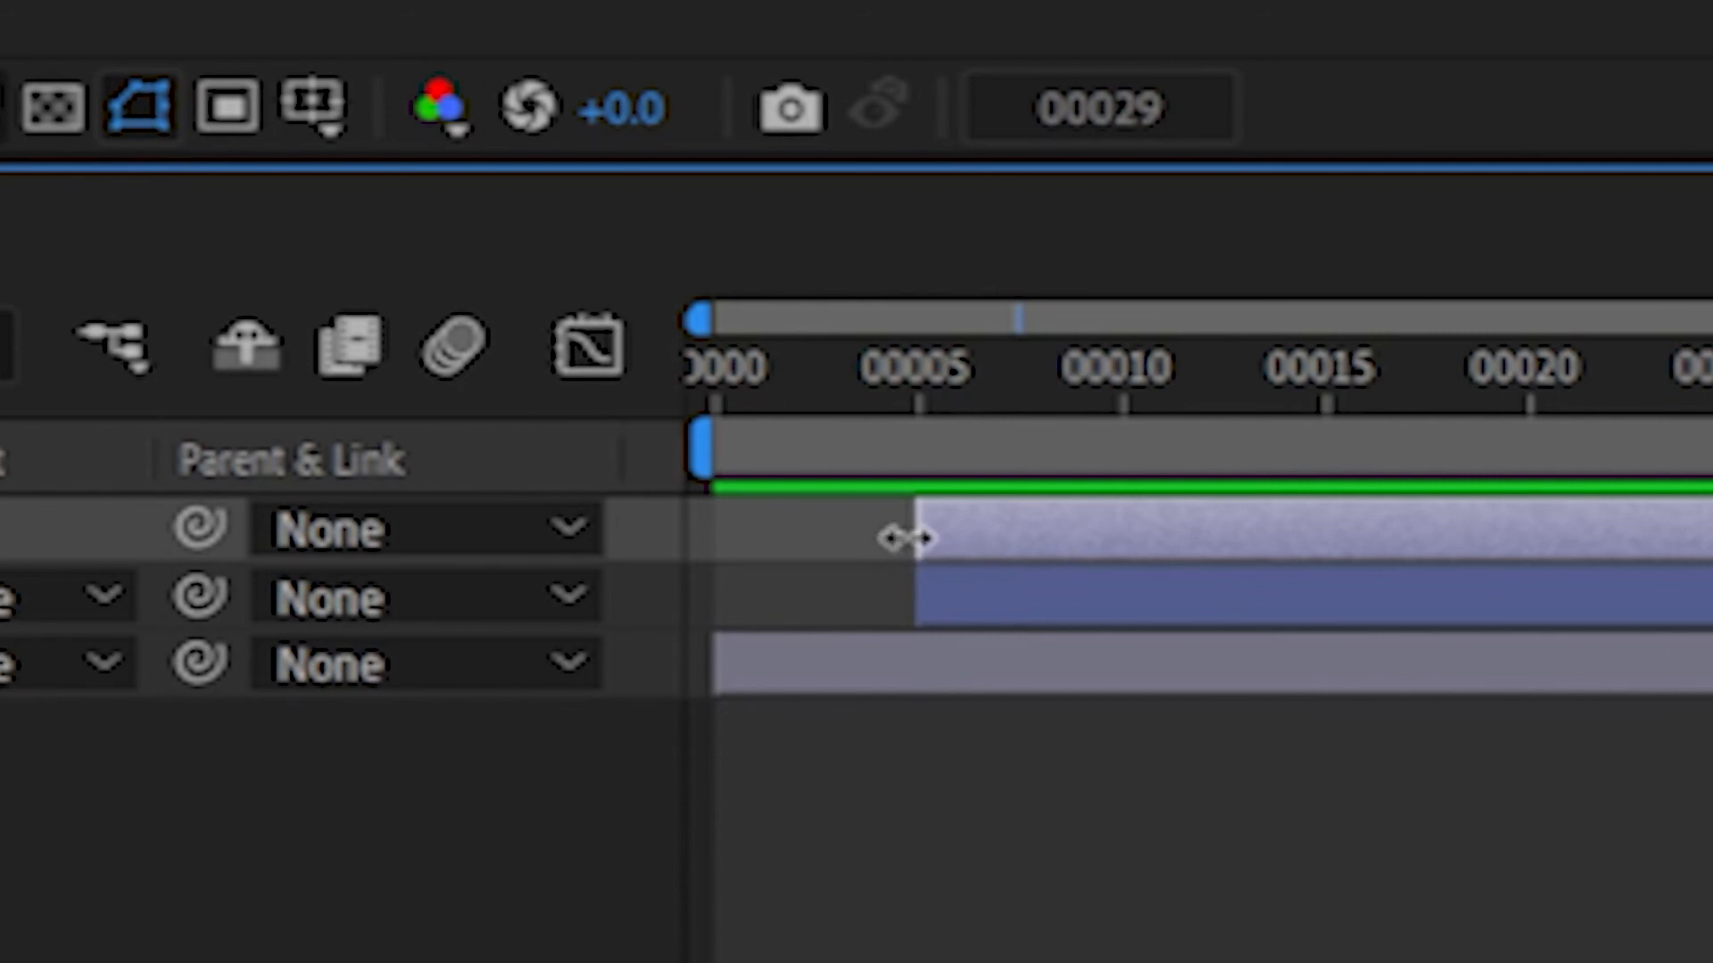
{"action": "left_click_drag", "start_coordinate": [919, 535], "coordinate": [707, 537]}
{"action": "left_click_drag", "start_coordinate": [1660, 397], "coordinate": [859, 395]}
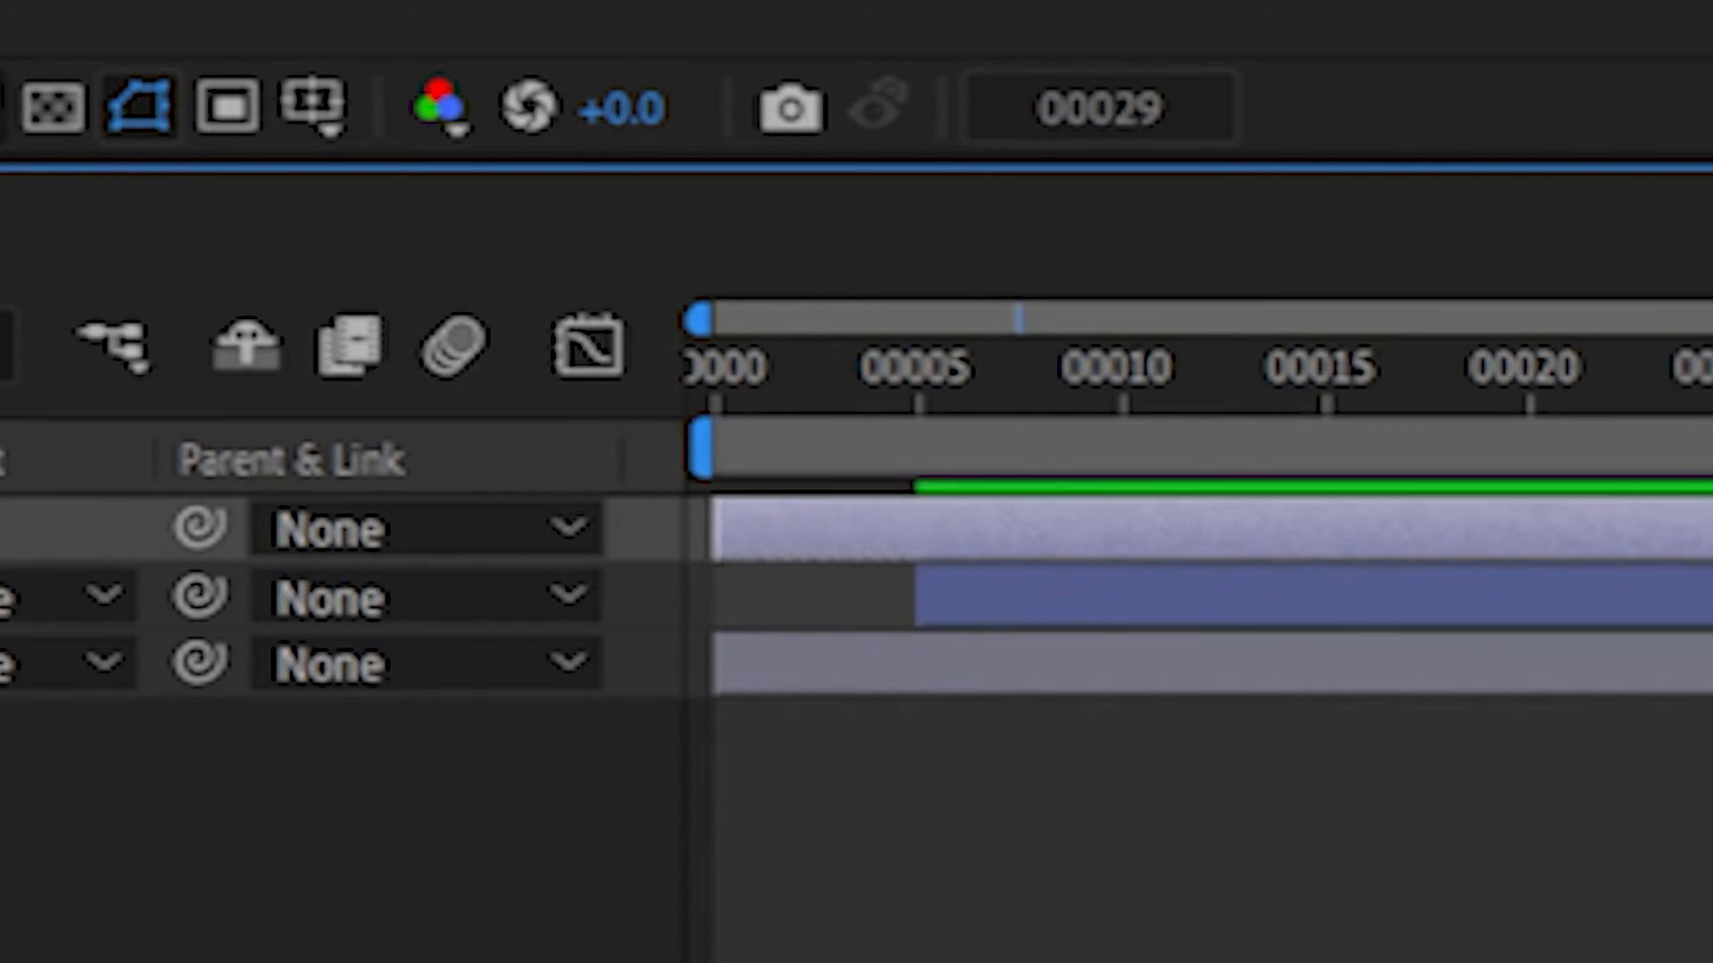
{"action": "left_click_drag", "start_coordinate": [693, 708], "coordinate": [578, 734]}
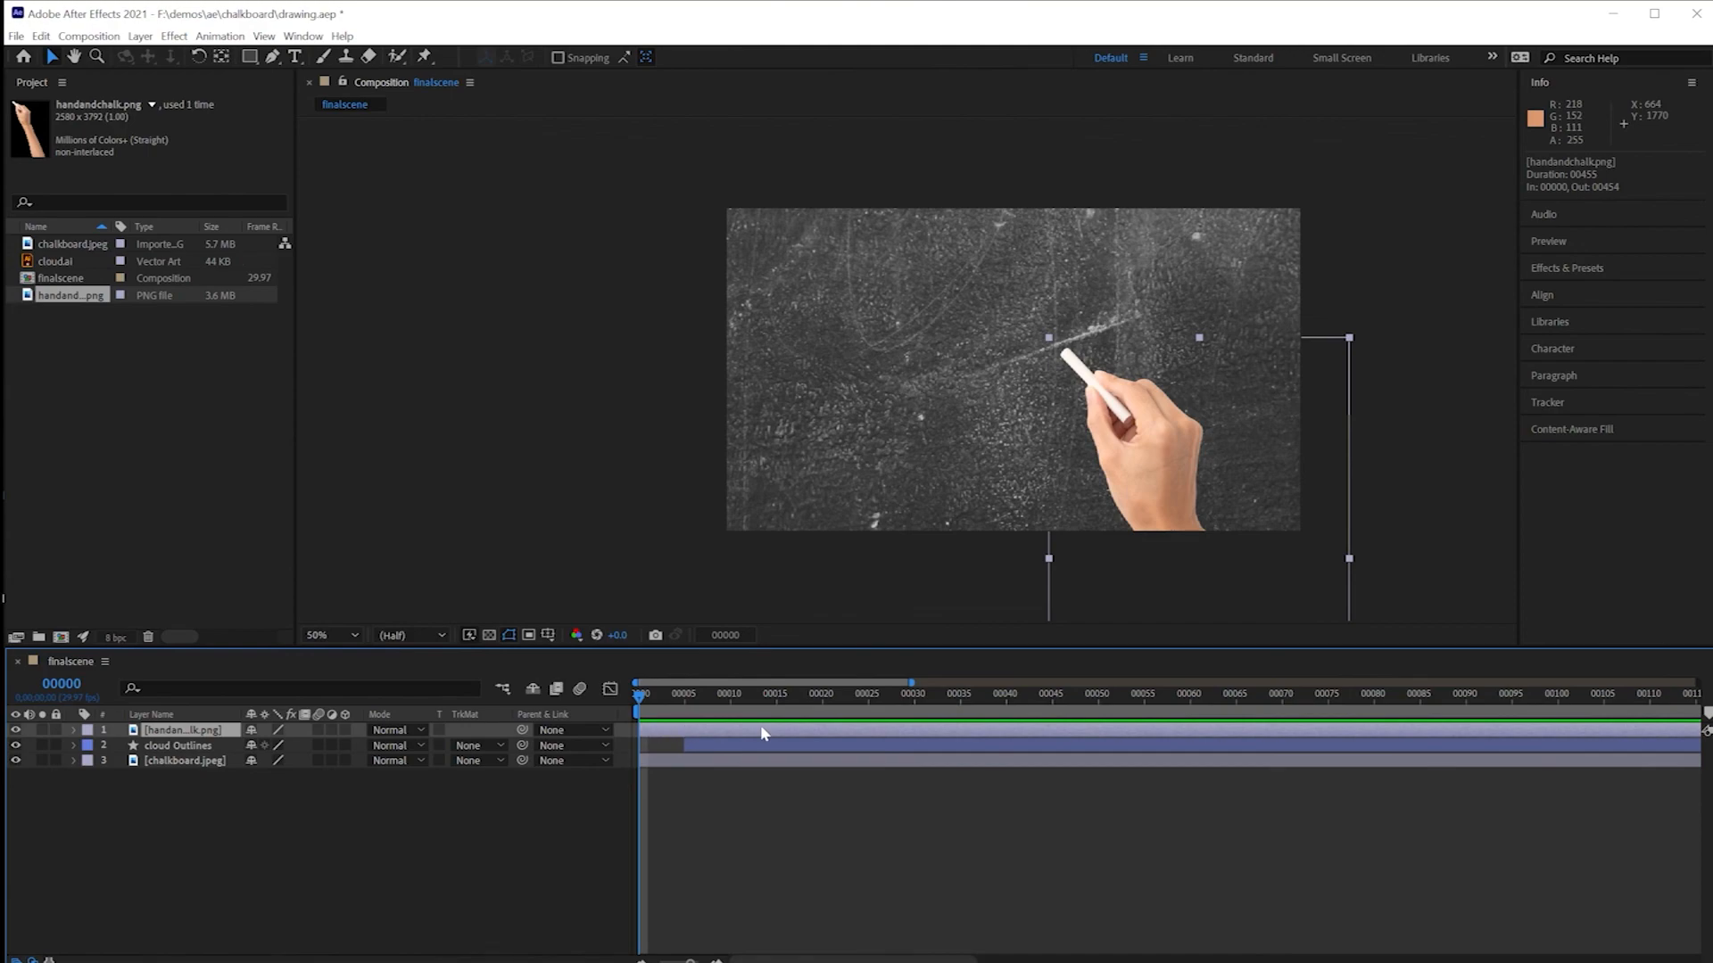
Step: Keyframe the hand off-screen beyond the chalkboard's lower-right corner at frame 0, with Position at 1789.5, 2440.0
{"action": "key", "text": "u"}
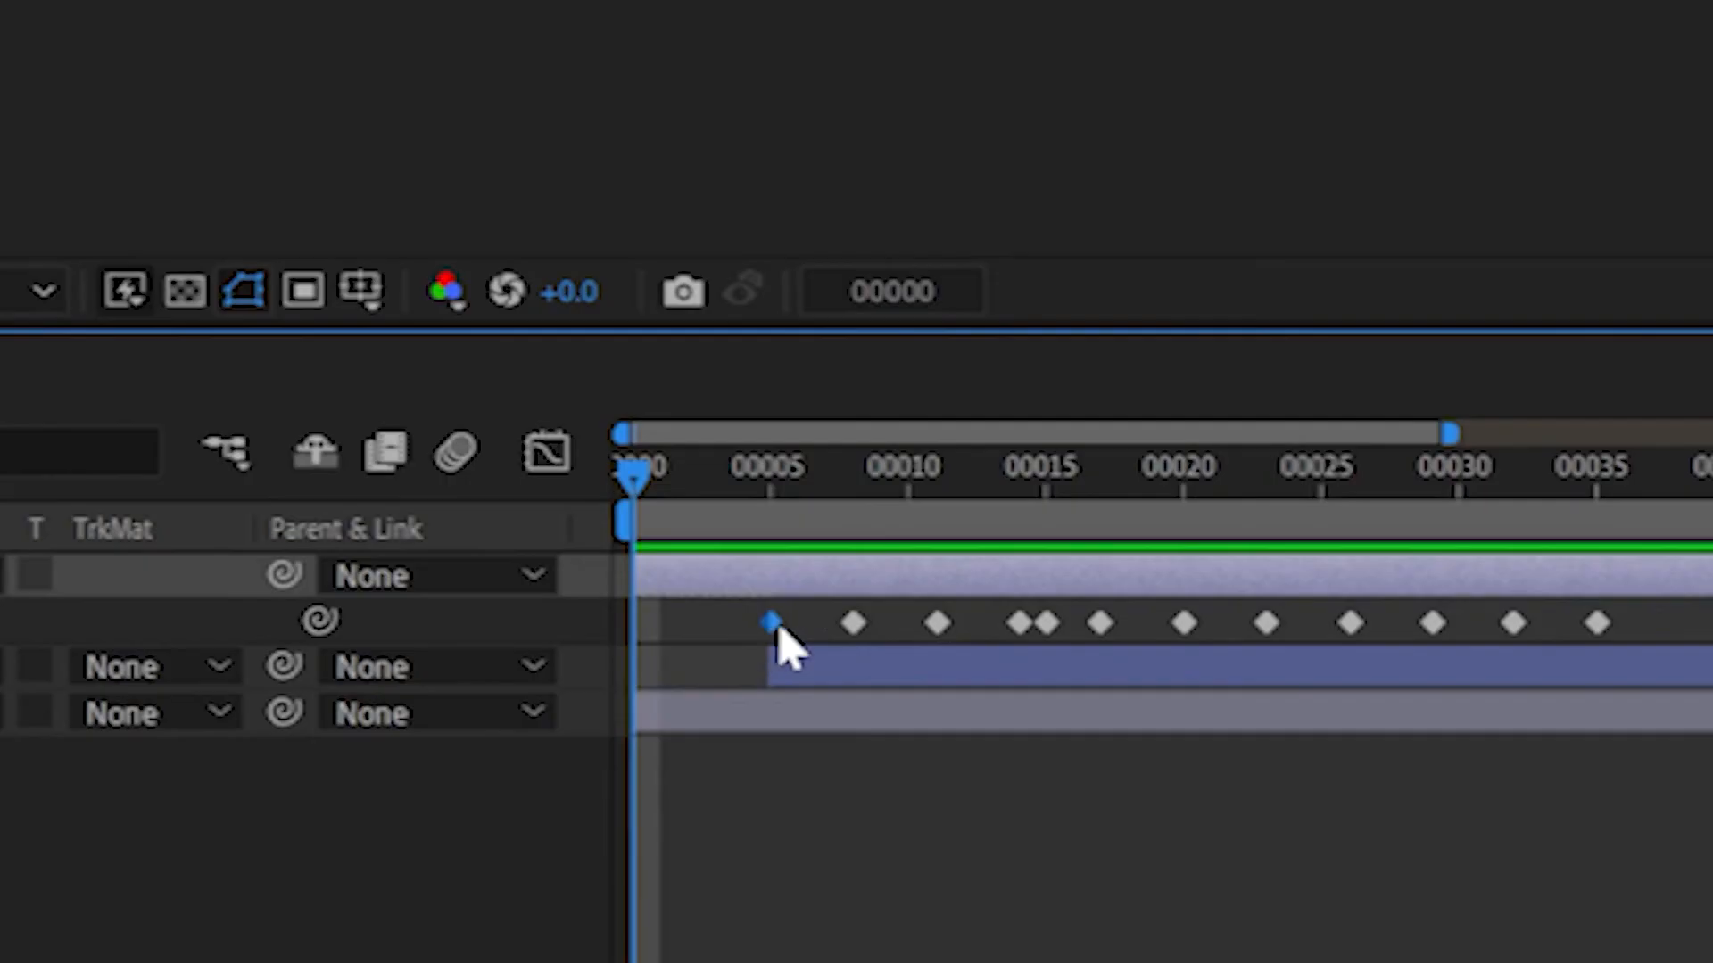
{"action": "left_click", "coordinate": [683, 746]}
{"action": "left_click_drag", "start_coordinate": [638, 701], "coordinate": [665, 700]}
{"action": "left_click_drag", "start_coordinate": [713, 505], "coordinate": [1343, 518]}
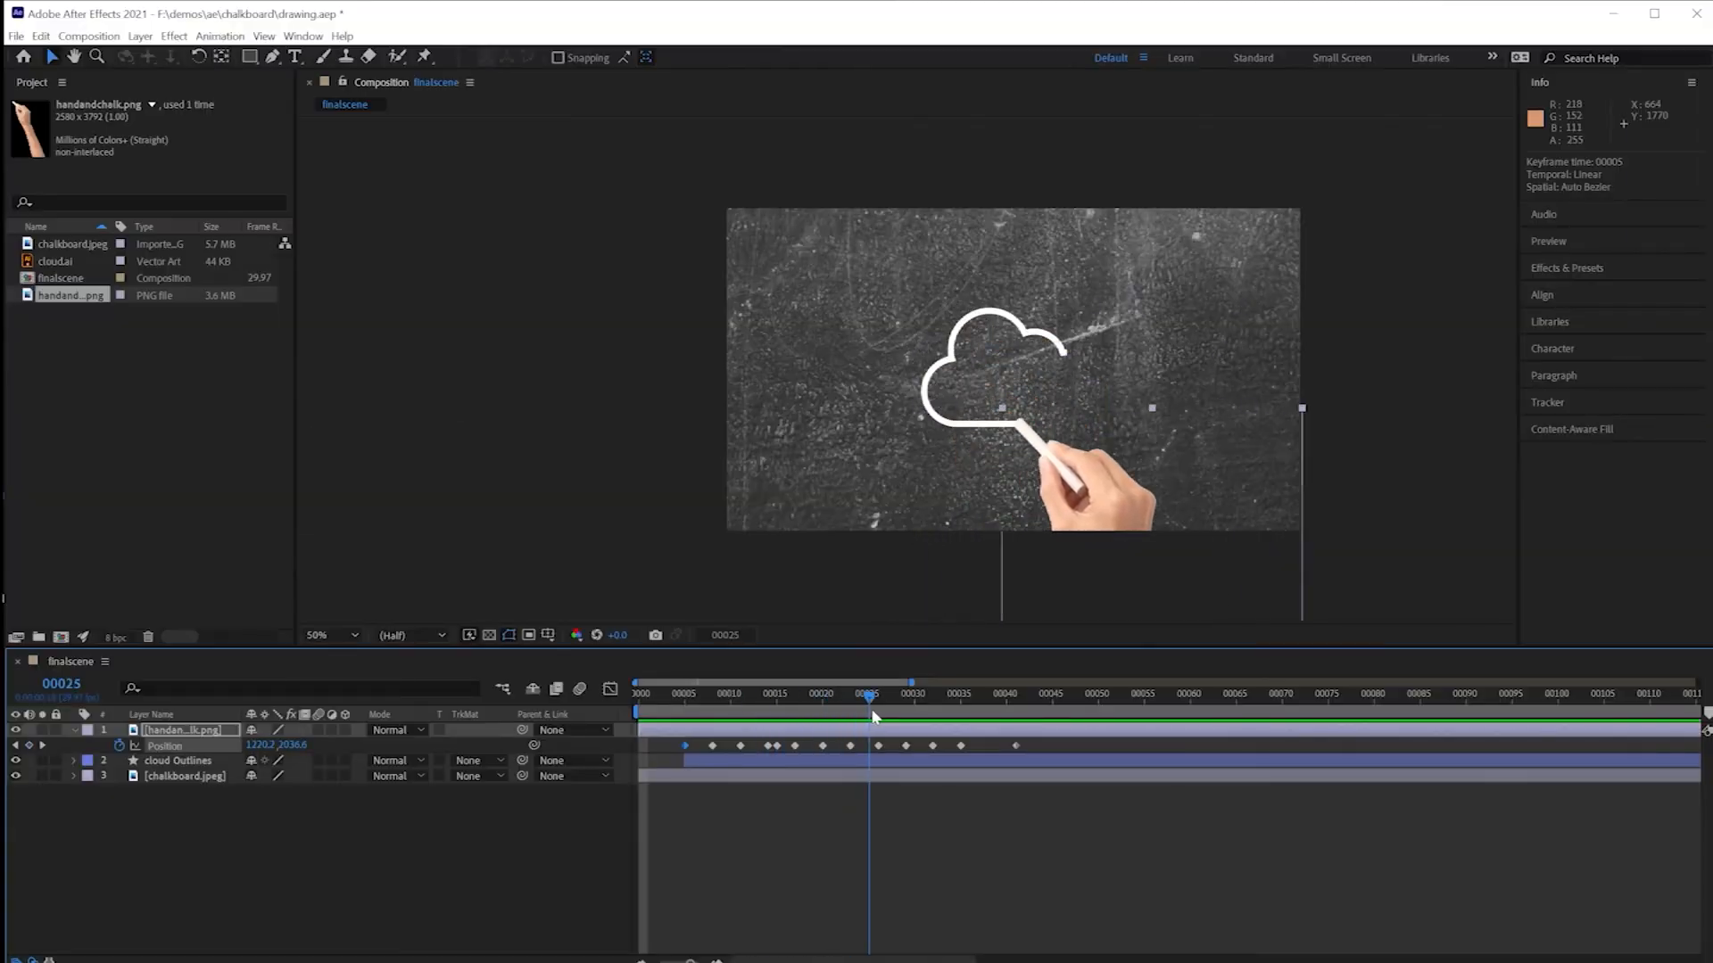
{"action": "left_click_drag", "start_coordinate": [873, 717], "coordinate": [587, 721]}
{"action": "left_click", "coordinate": [1135, 483]}
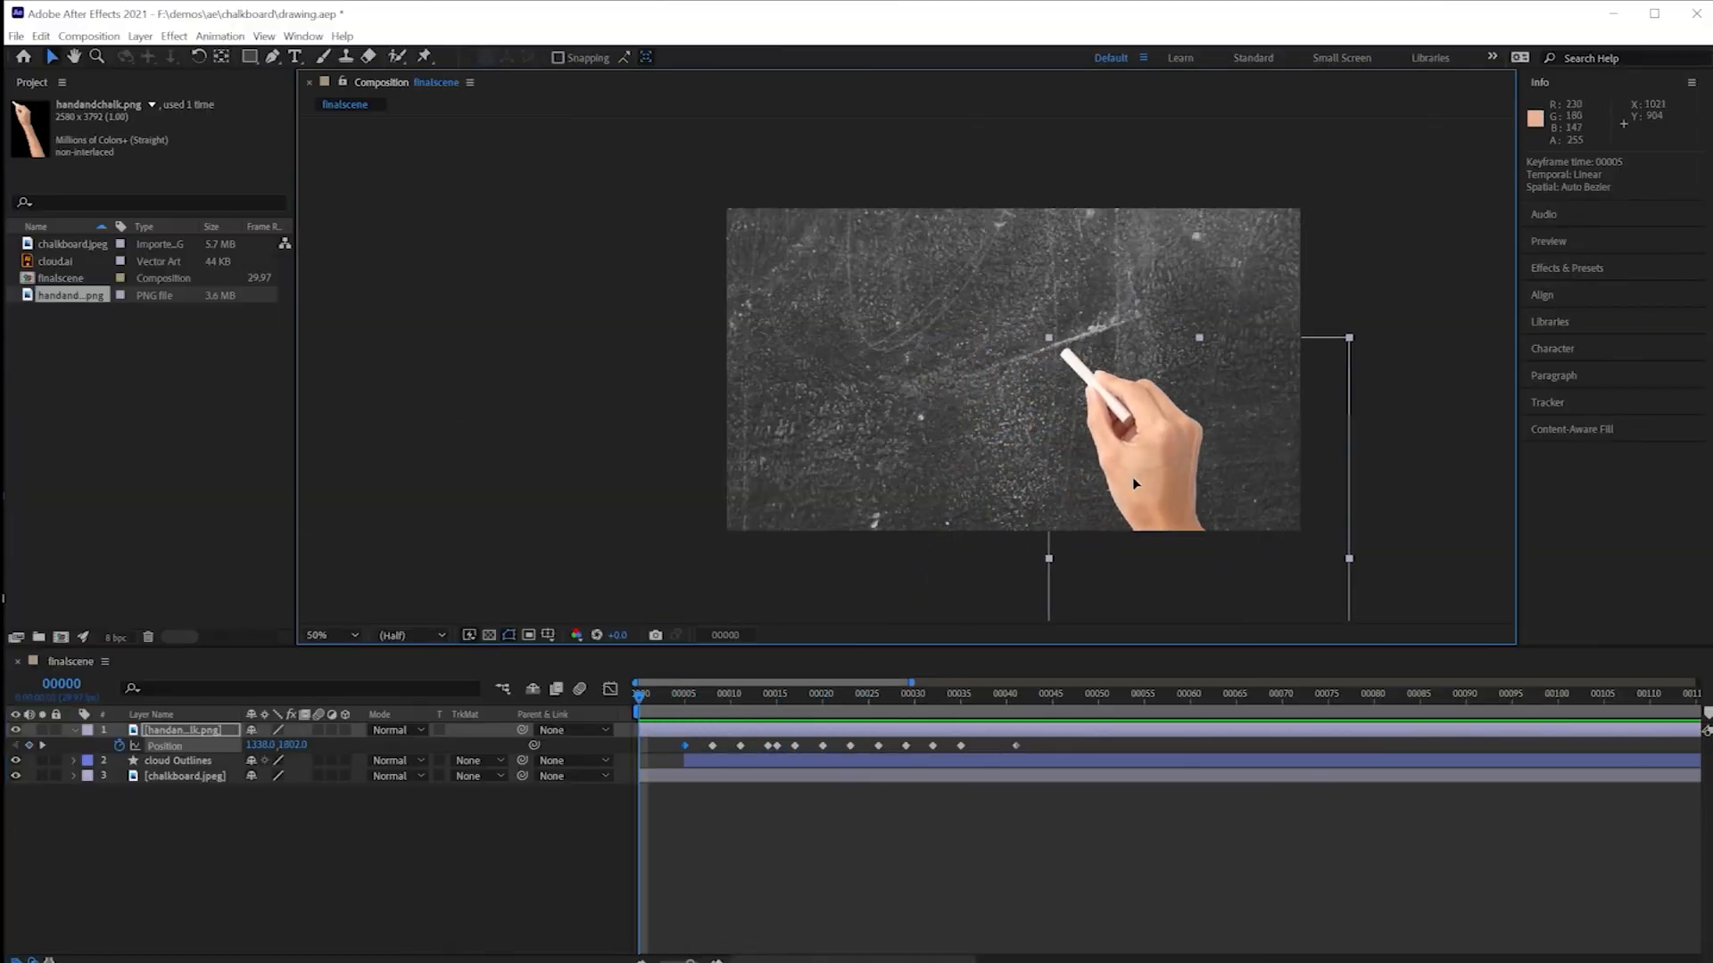
{"action": "left_click_drag", "start_coordinate": [1151, 491], "coordinate": [1331, 682]}
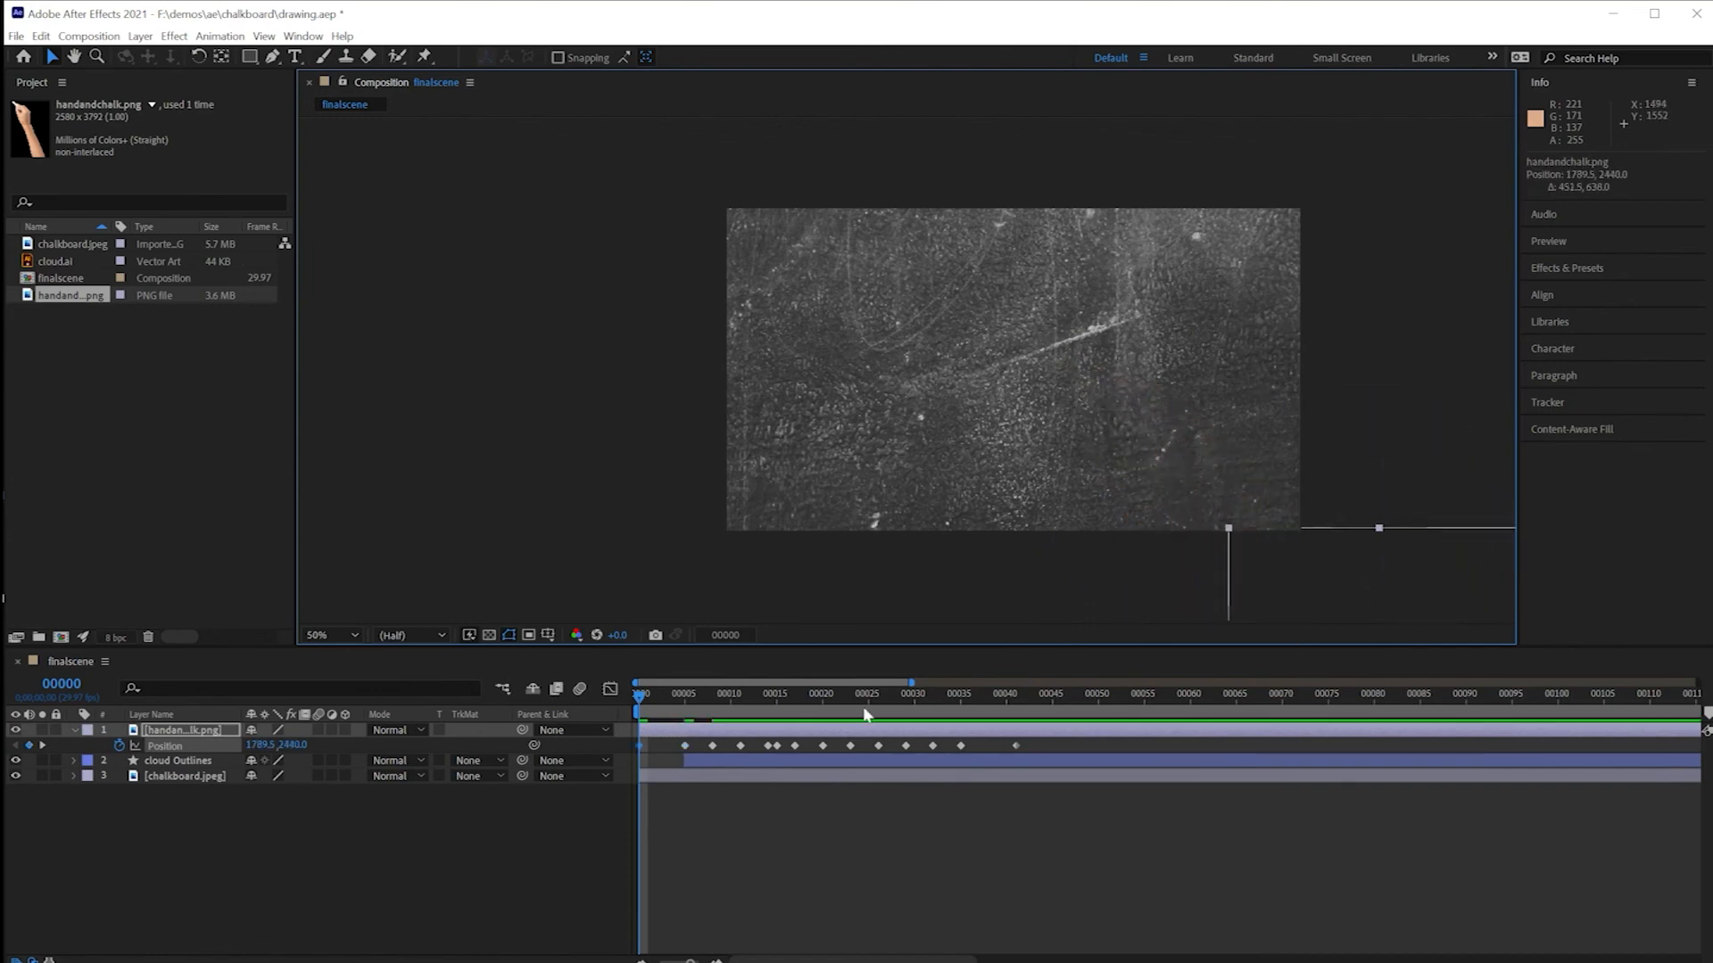
Step: Preview the hand entering, drawing the cloud and leaving, and return to frame 0
{"action": "left_click", "coordinate": [705, 711]}
{"action": "key", "text": "space"}
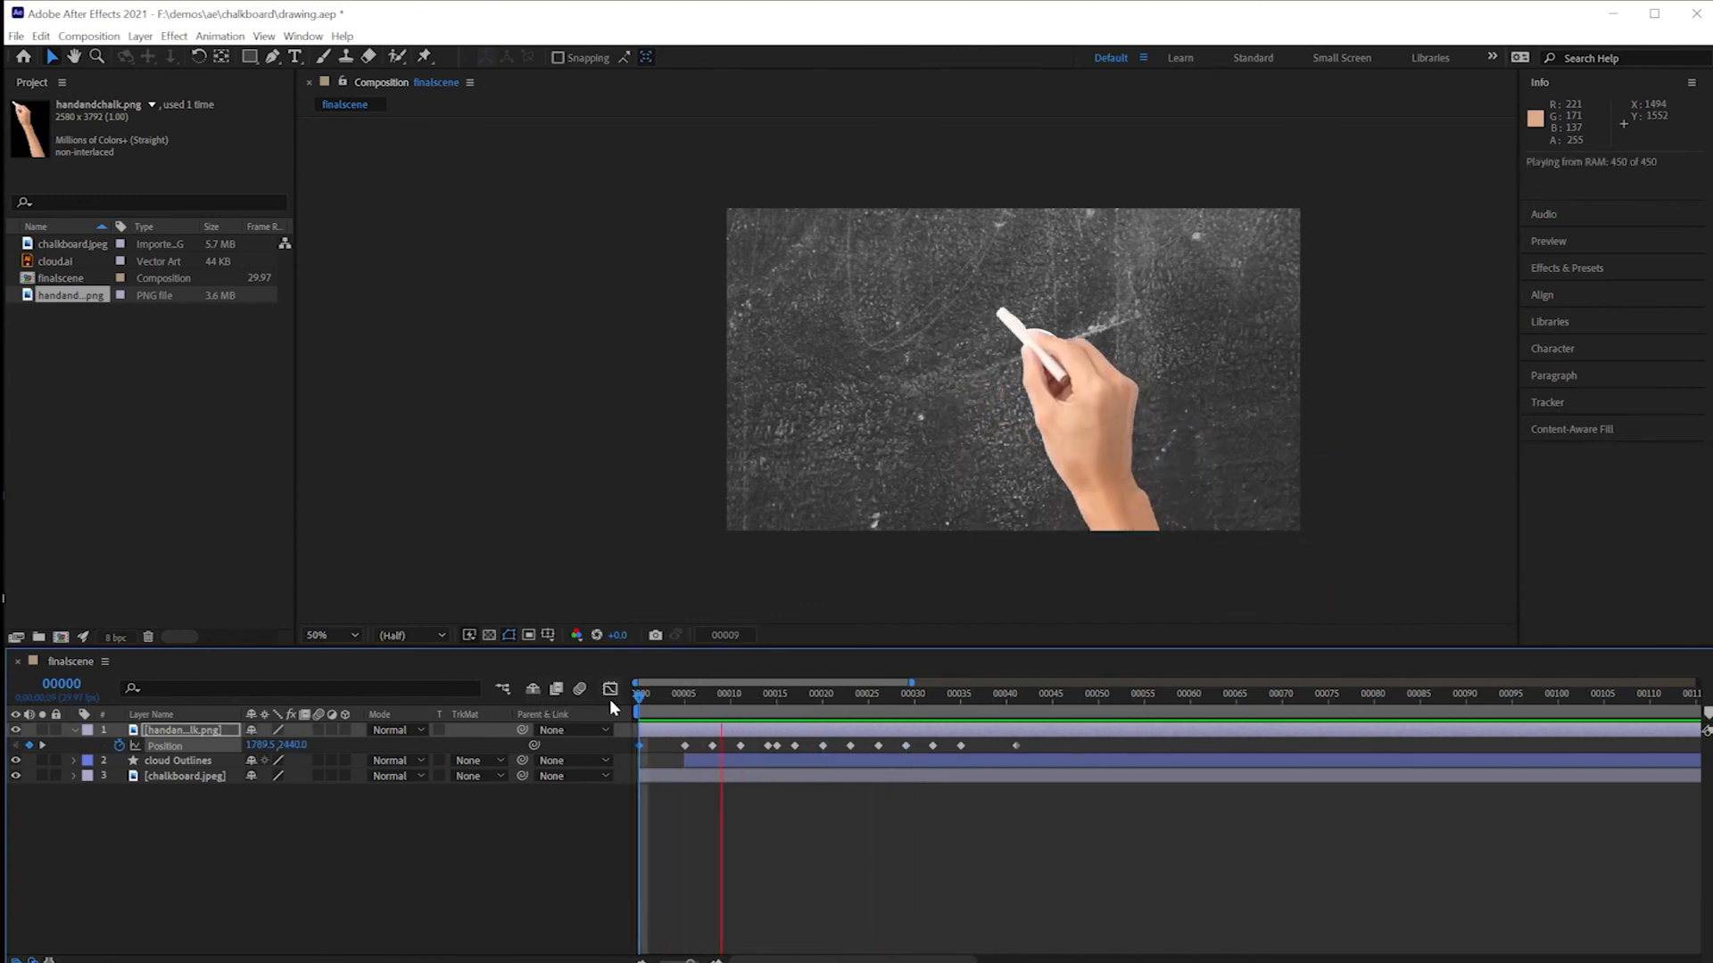
{"action": "key", "text": "space"}
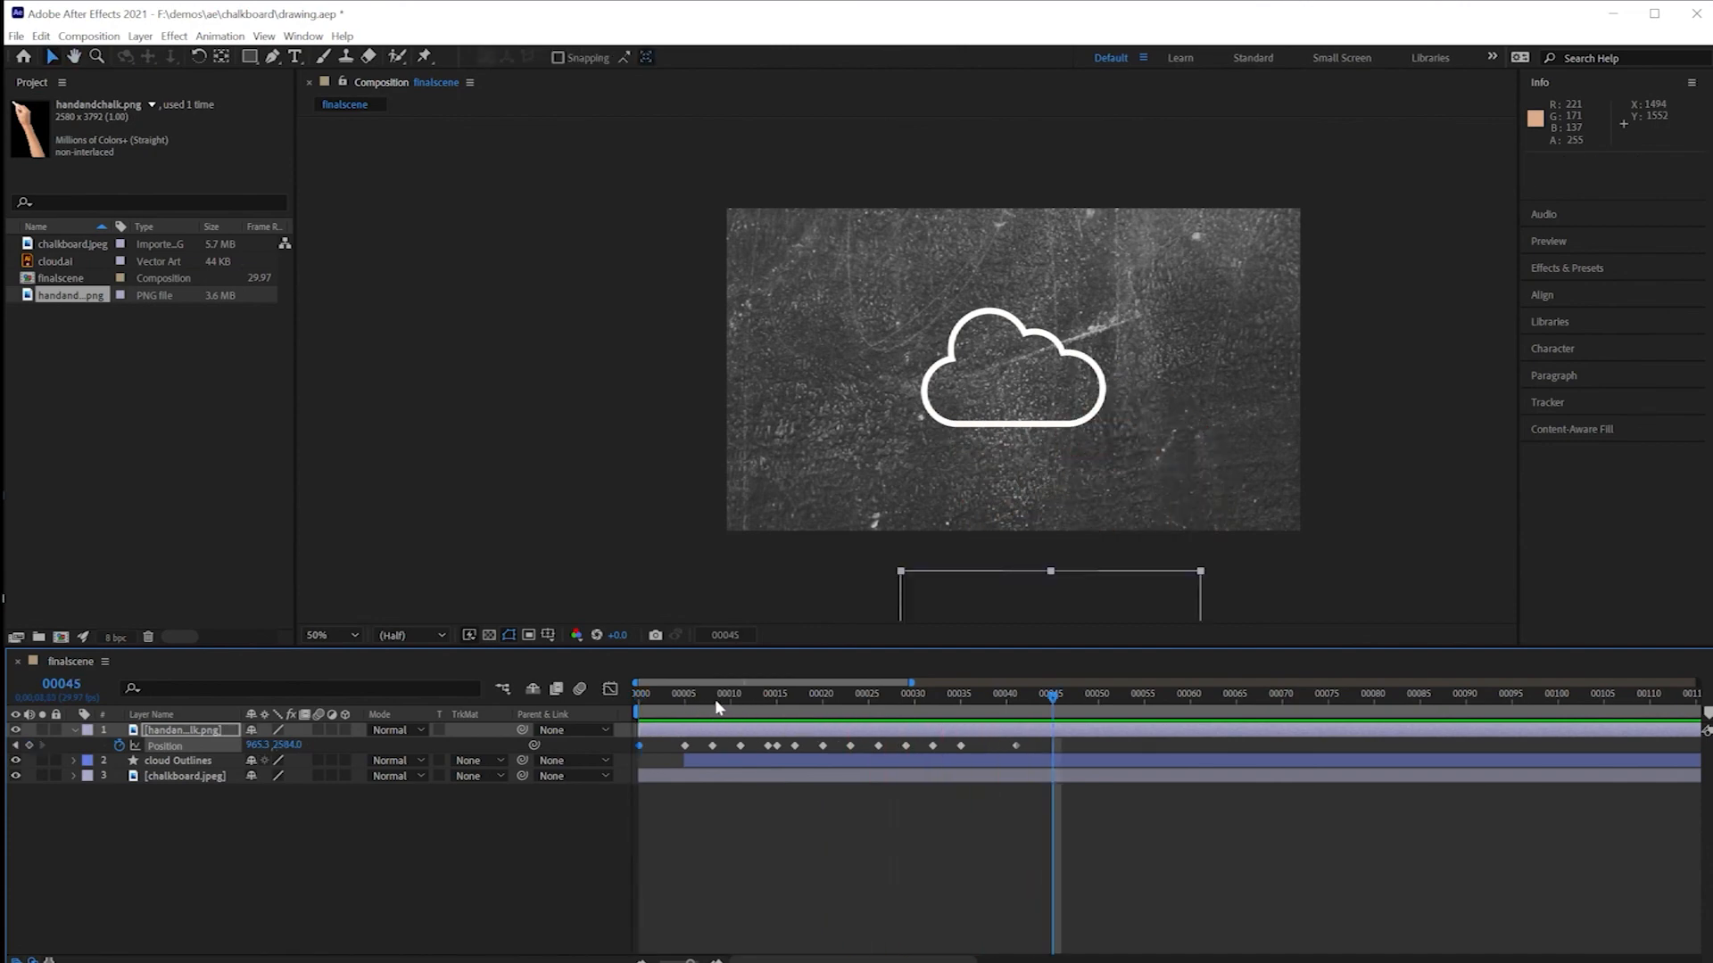
{"action": "left_click_drag", "start_coordinate": [715, 699], "coordinate": [584, 691]}
{"action": "key", "text": "space"}
{"action": "left_click_drag", "start_coordinate": [726, 694], "coordinate": [591, 698]}
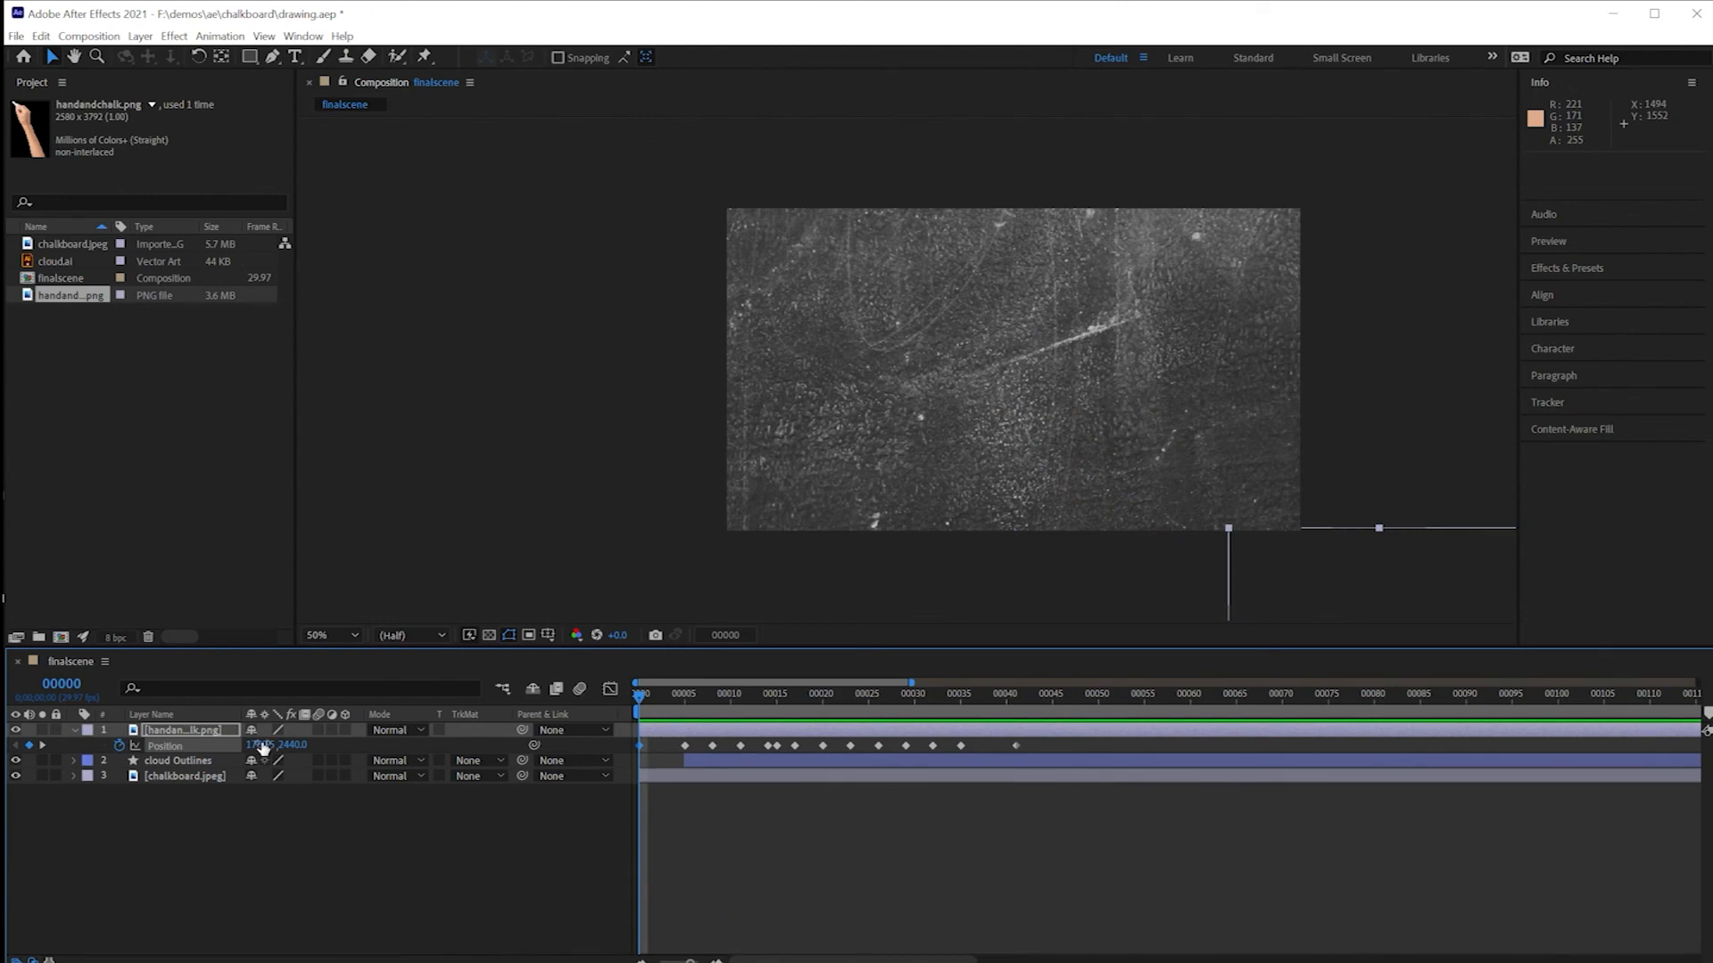
Step: Shift the hand and cloud Outlines layers together 8 frames later, so the hand starts at frame 8 and the cloud at frame 13
{"action": "left_click", "coordinate": [161, 764], "text": "ctrl"}
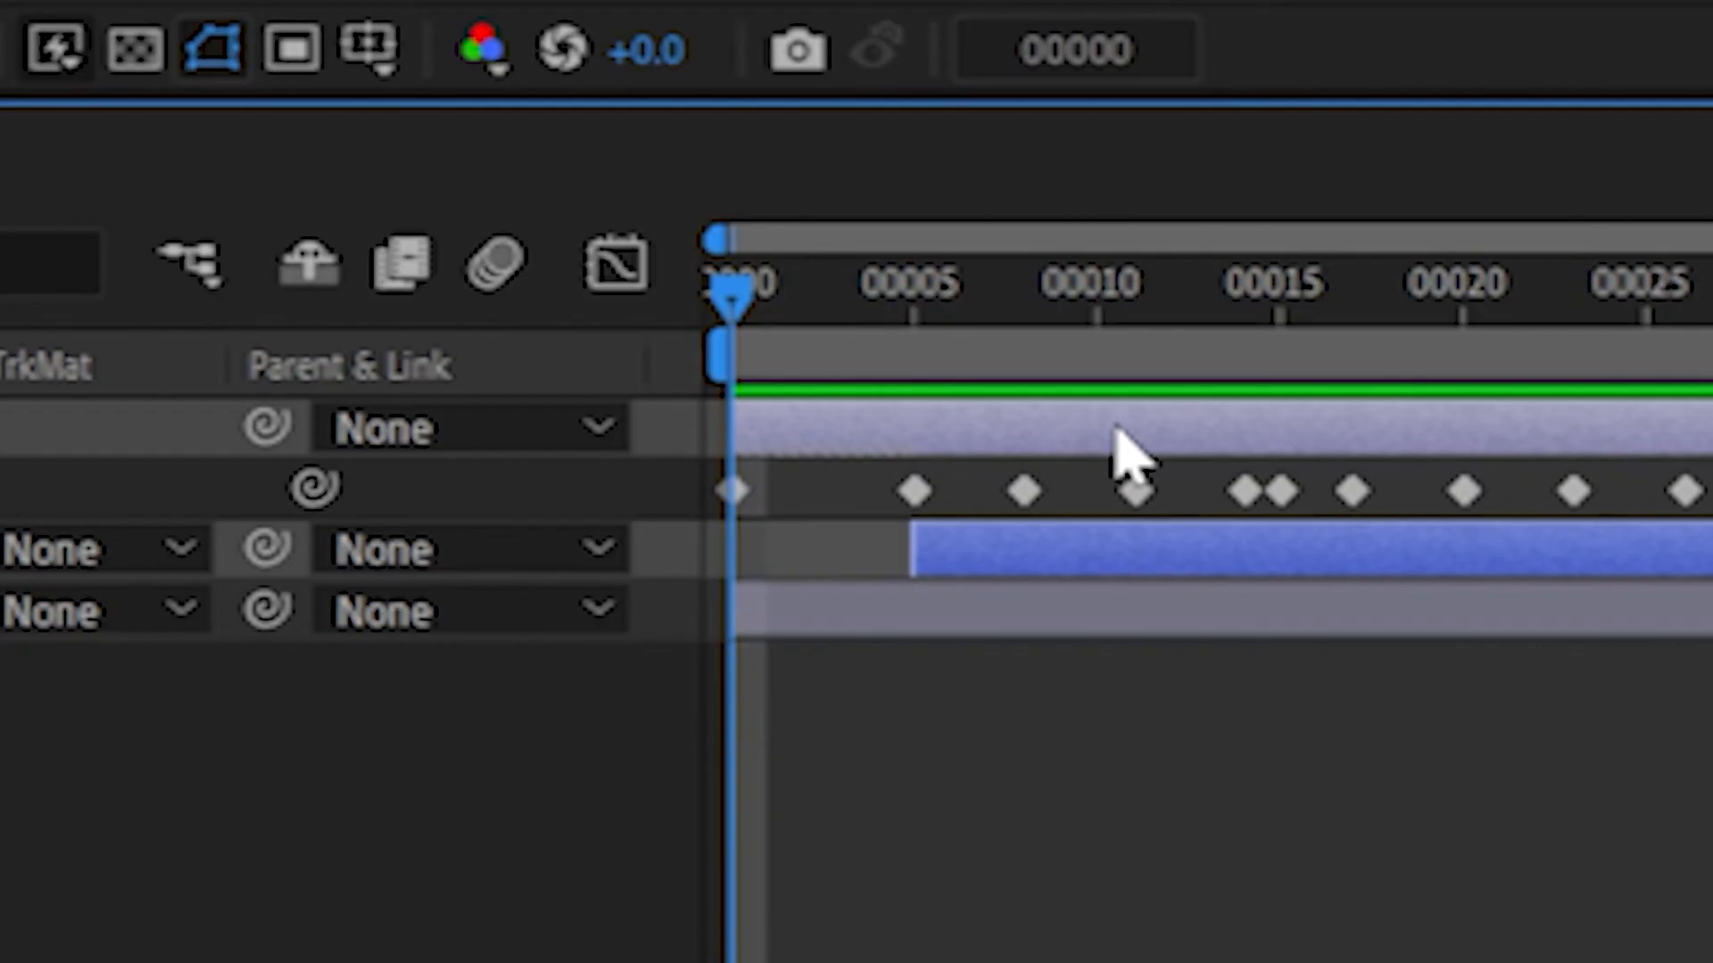
{"action": "left_click_drag", "start_coordinate": [739, 733], "coordinate": [818, 732]}
{"action": "left_click", "coordinate": [1162, 828]}
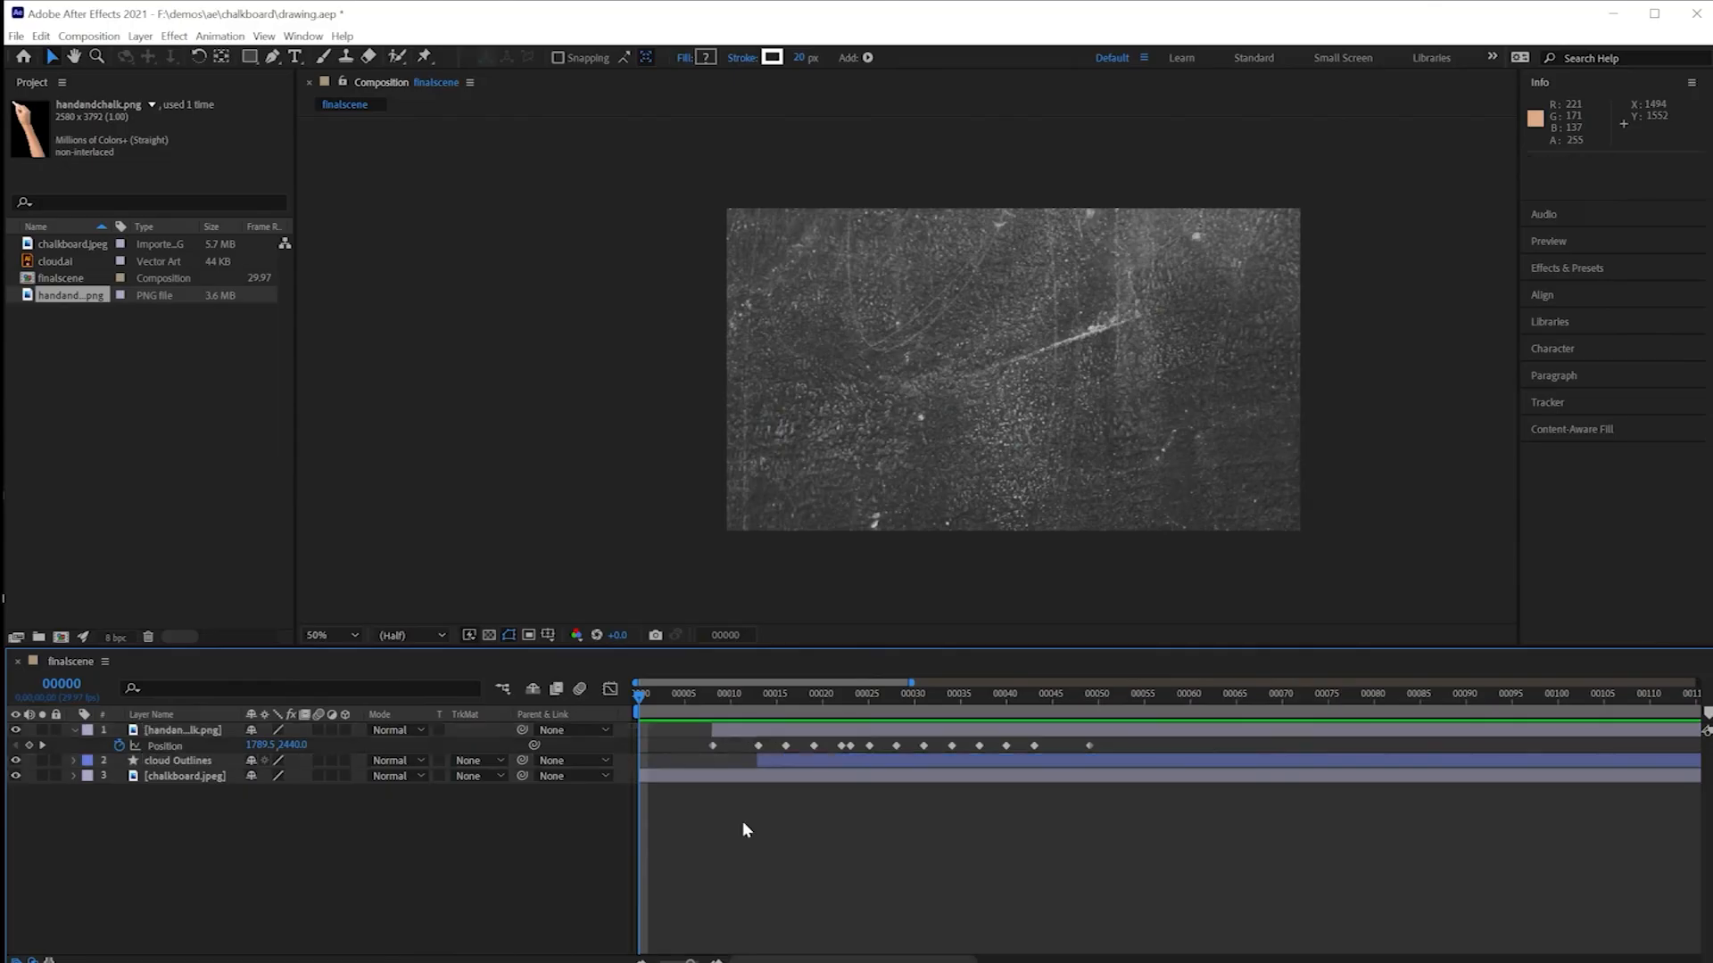
Step: Extend the hand layer's in point back to frame 0 and move its first Position keyframe from frame 8 to frame 0
{"action": "left_click", "coordinate": [721, 731]}
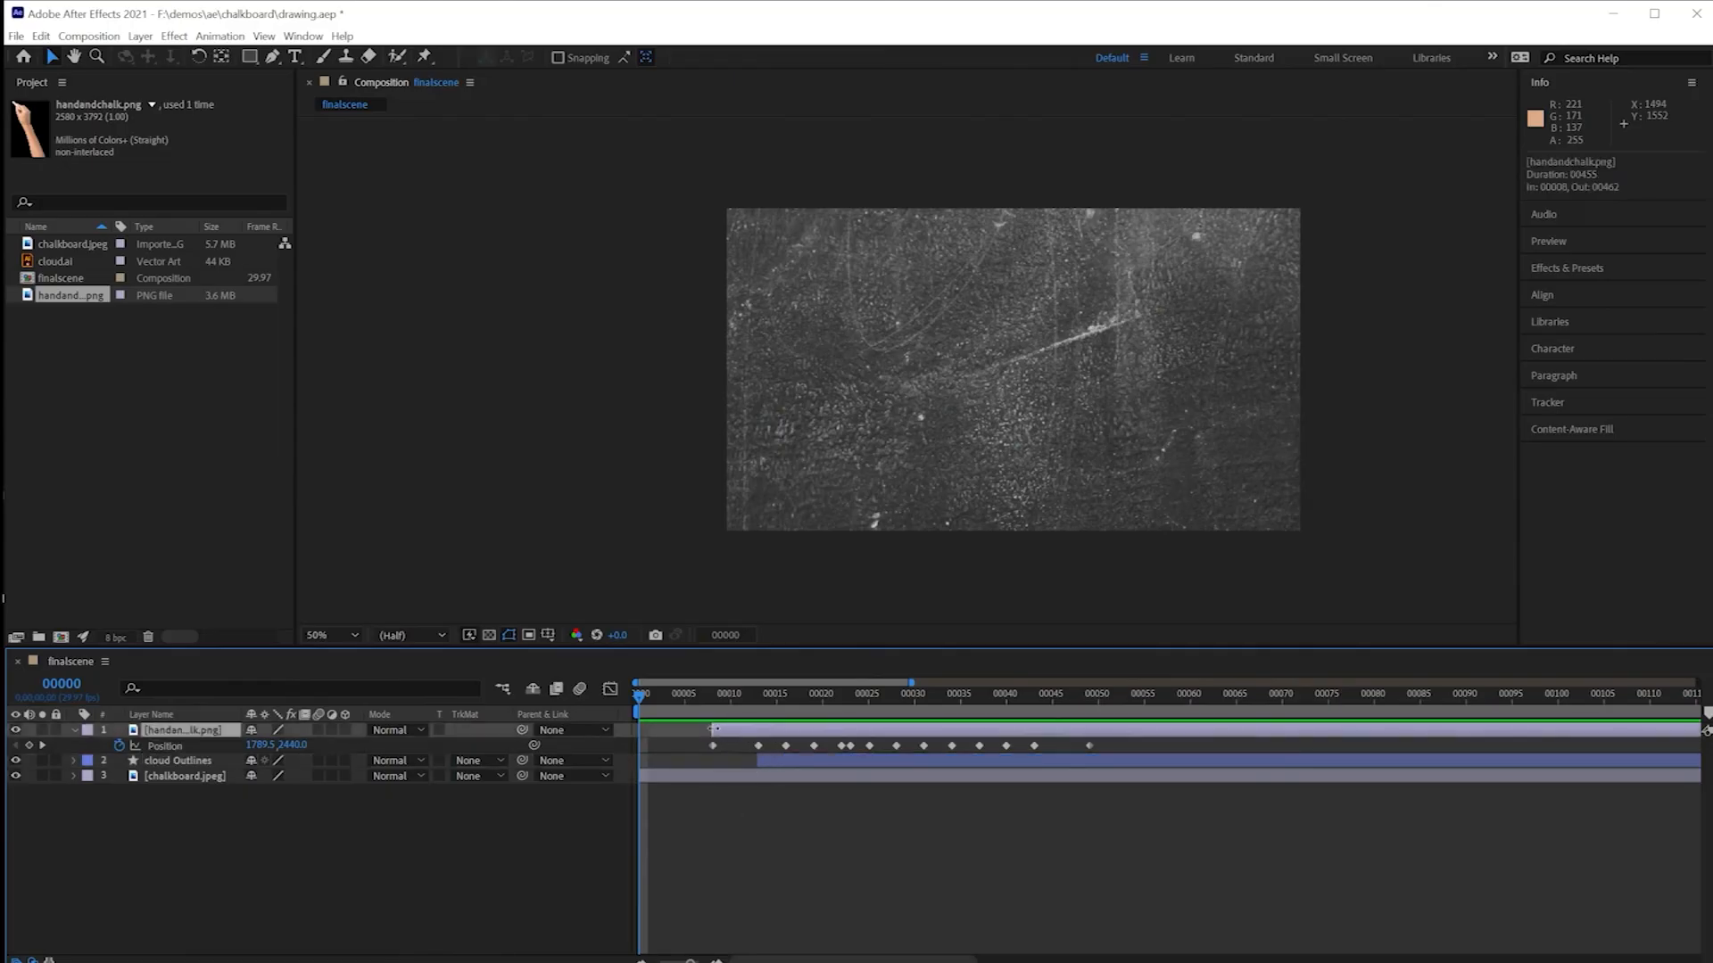
{"action": "left_click_drag", "start_coordinate": [704, 730], "coordinate": [644, 749]}
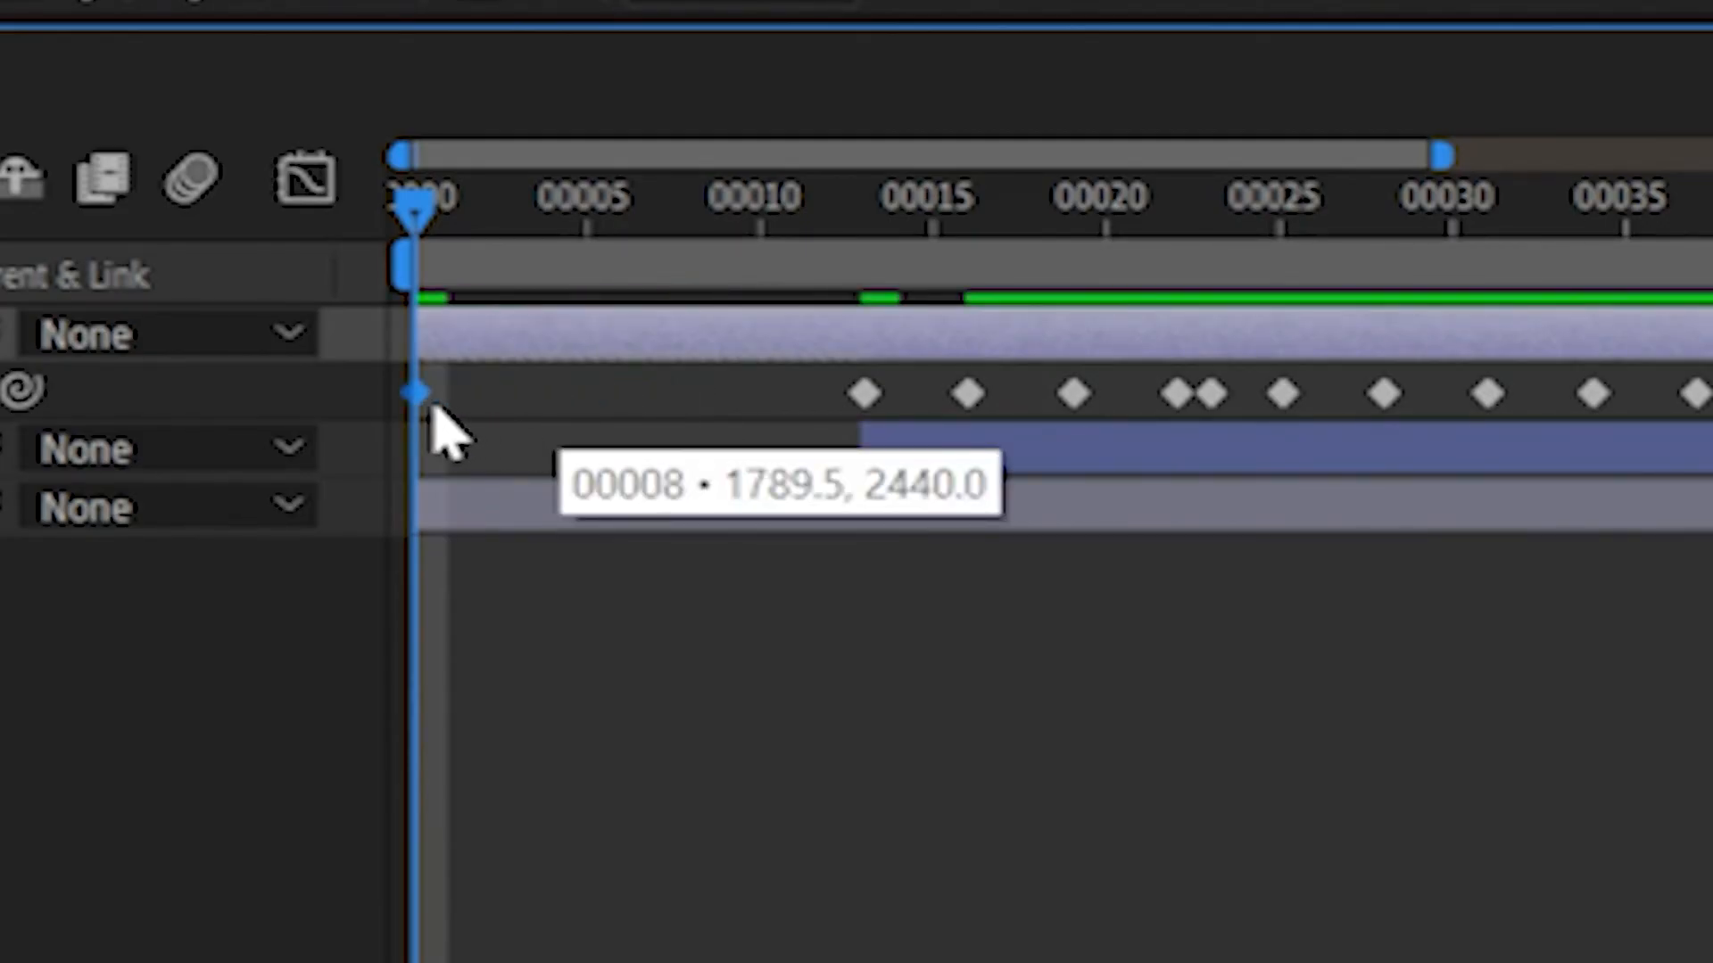
{"action": "left_click_drag", "start_coordinate": [446, 437], "coordinate": [446, 437]}
Step: Preview the retimed hand entrance and cloud drawing from the first frame
{"action": "key", "text": "space"}
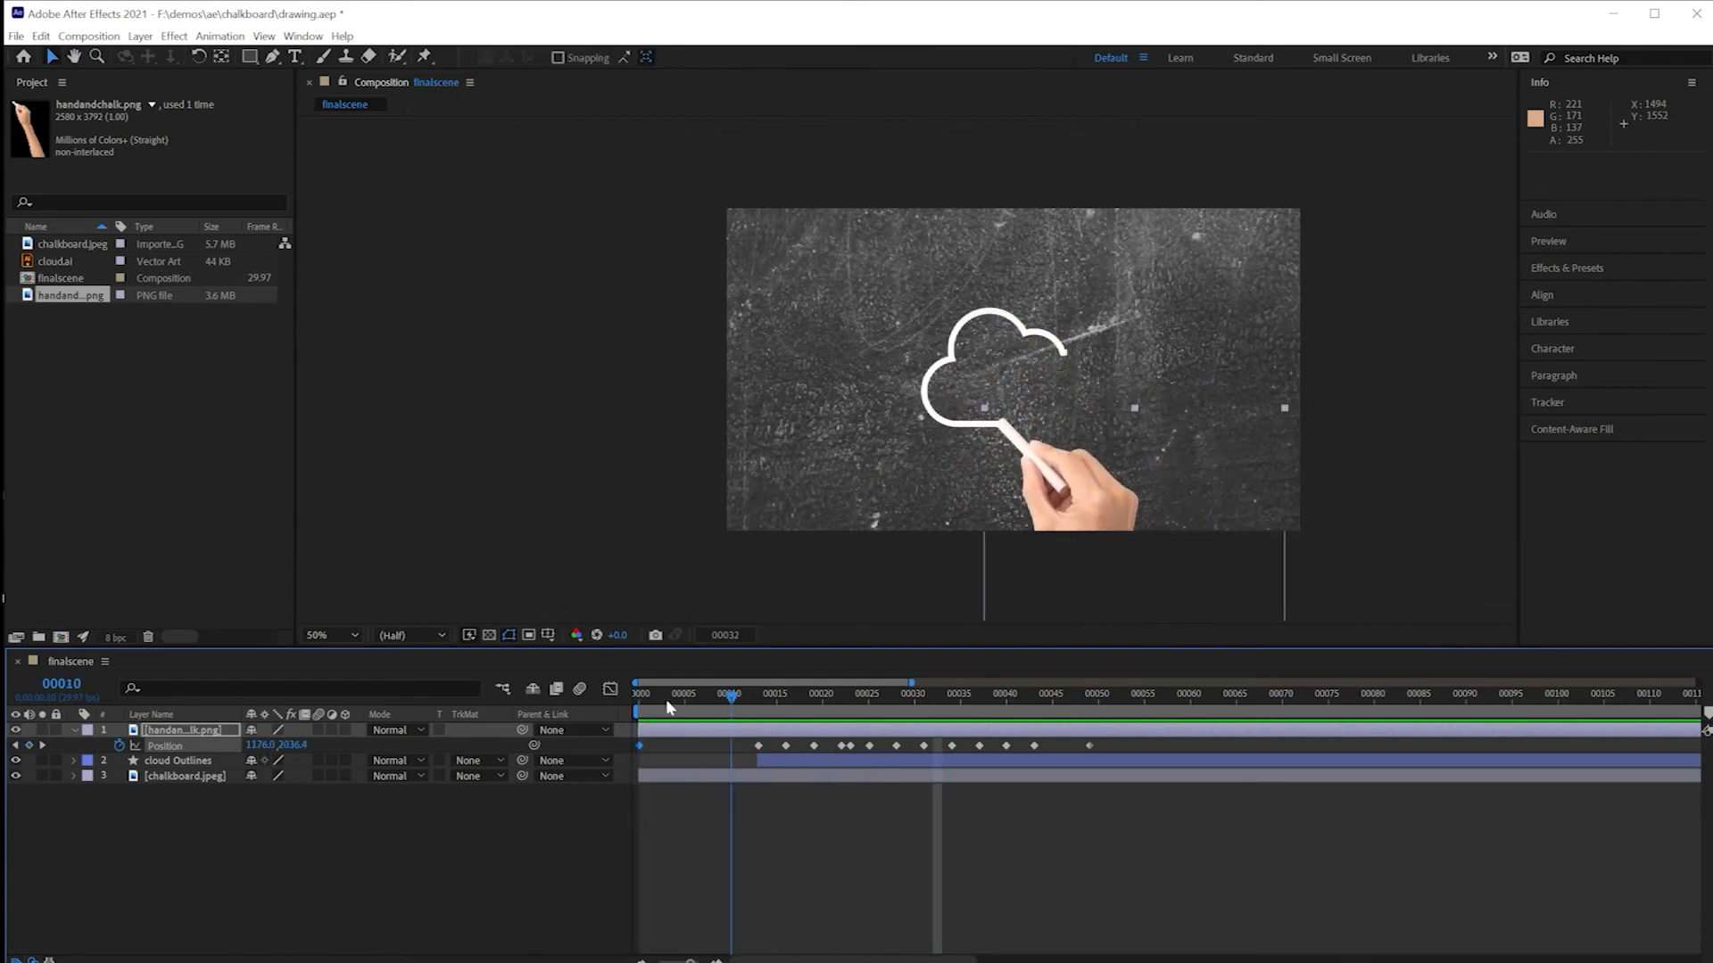
{"action": "left_click_drag", "start_coordinate": [705, 695], "coordinate": [578, 694]}
{"action": "key", "text": "space"}
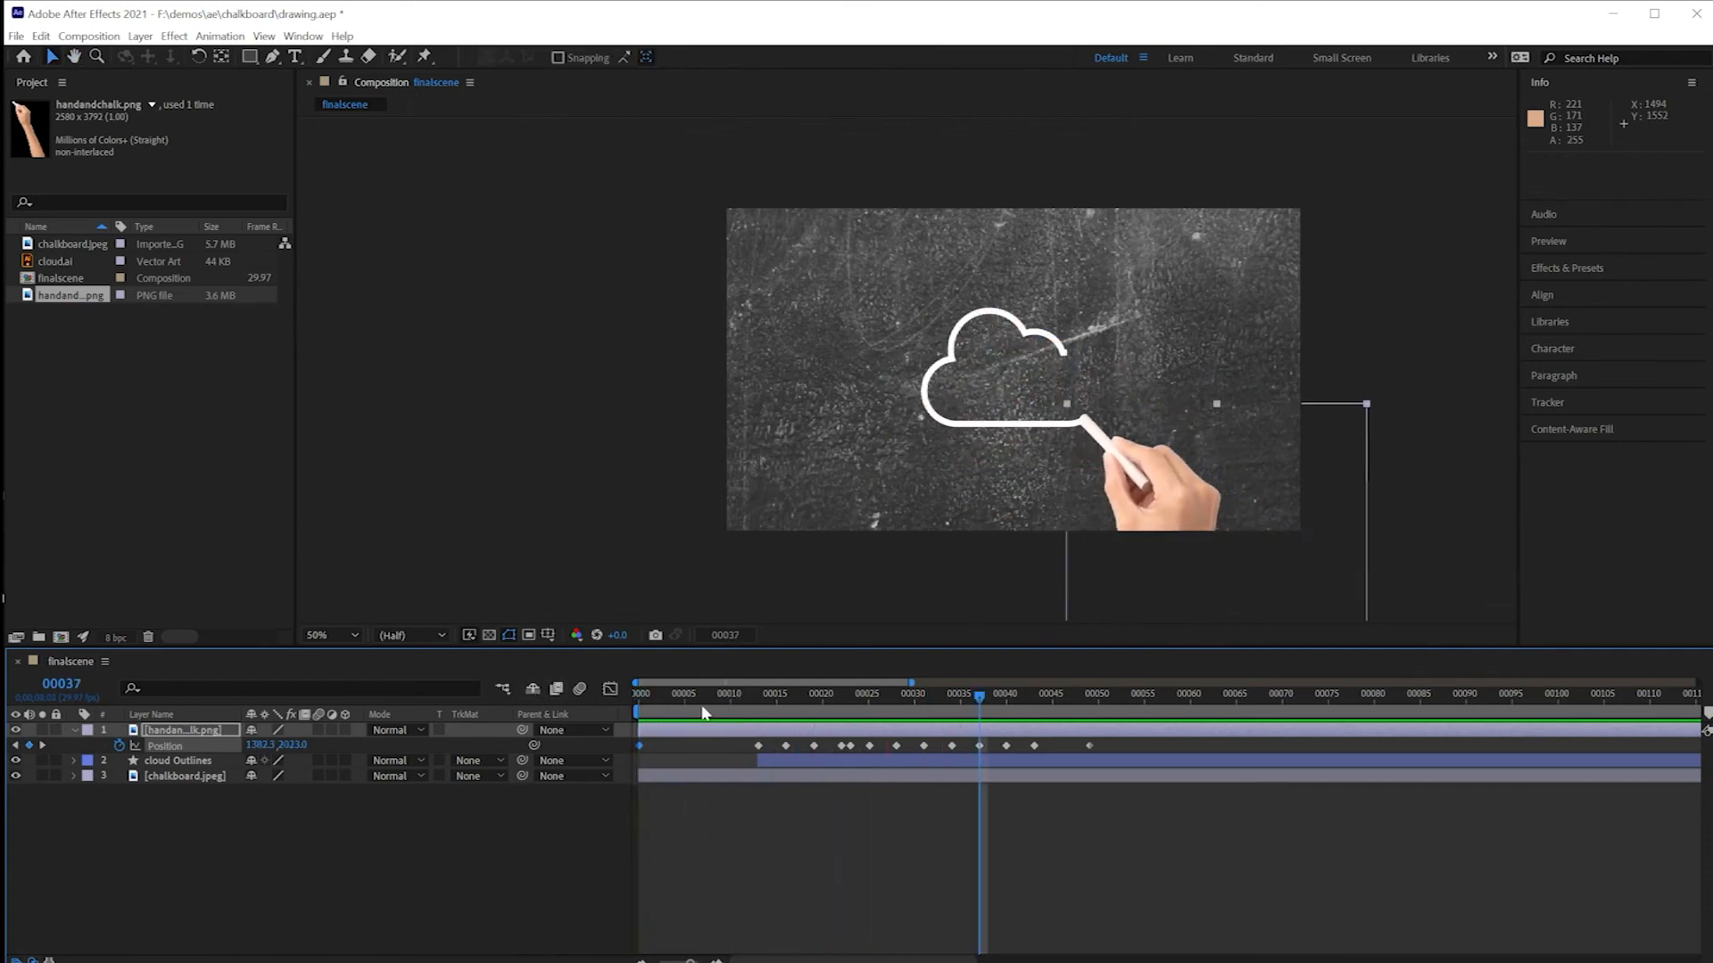
{"action": "key", "text": "space"}
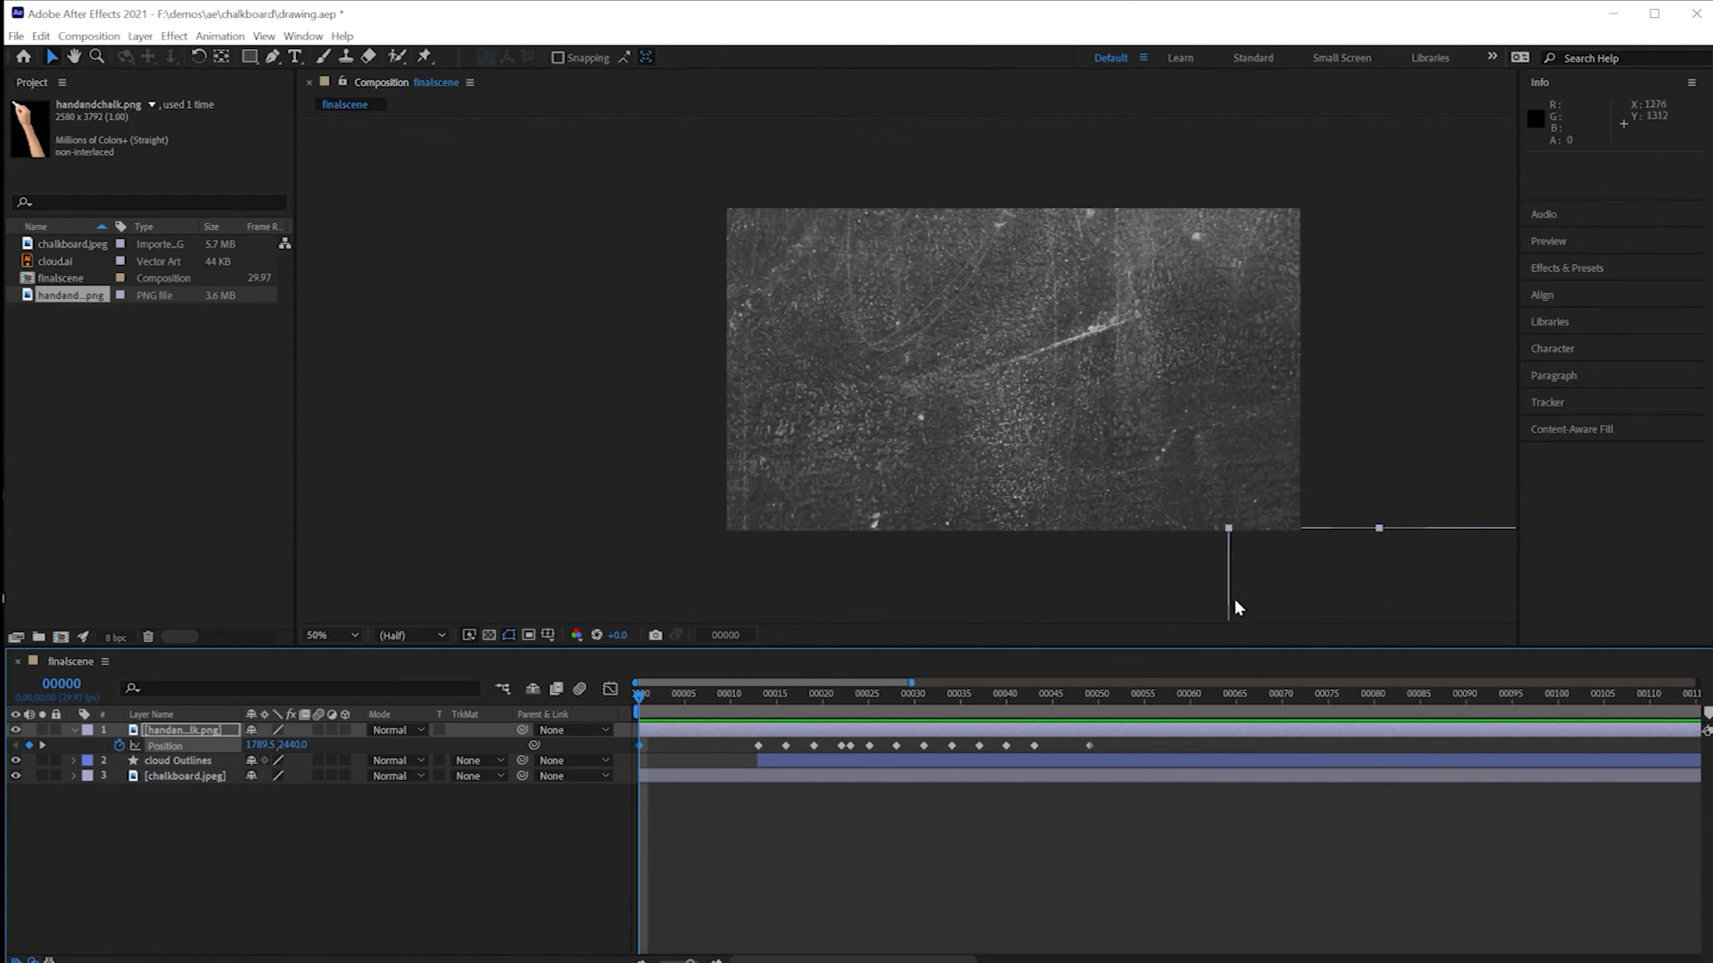
Step: Move the hand's off-screen starting Position at frame 0 to 1812.0, 2458.0 and preview the whole animation
{"action": "left_click_drag", "start_coordinate": [1262, 591], "coordinate": [1272, 596]}
{"action": "key", "text": "space"}
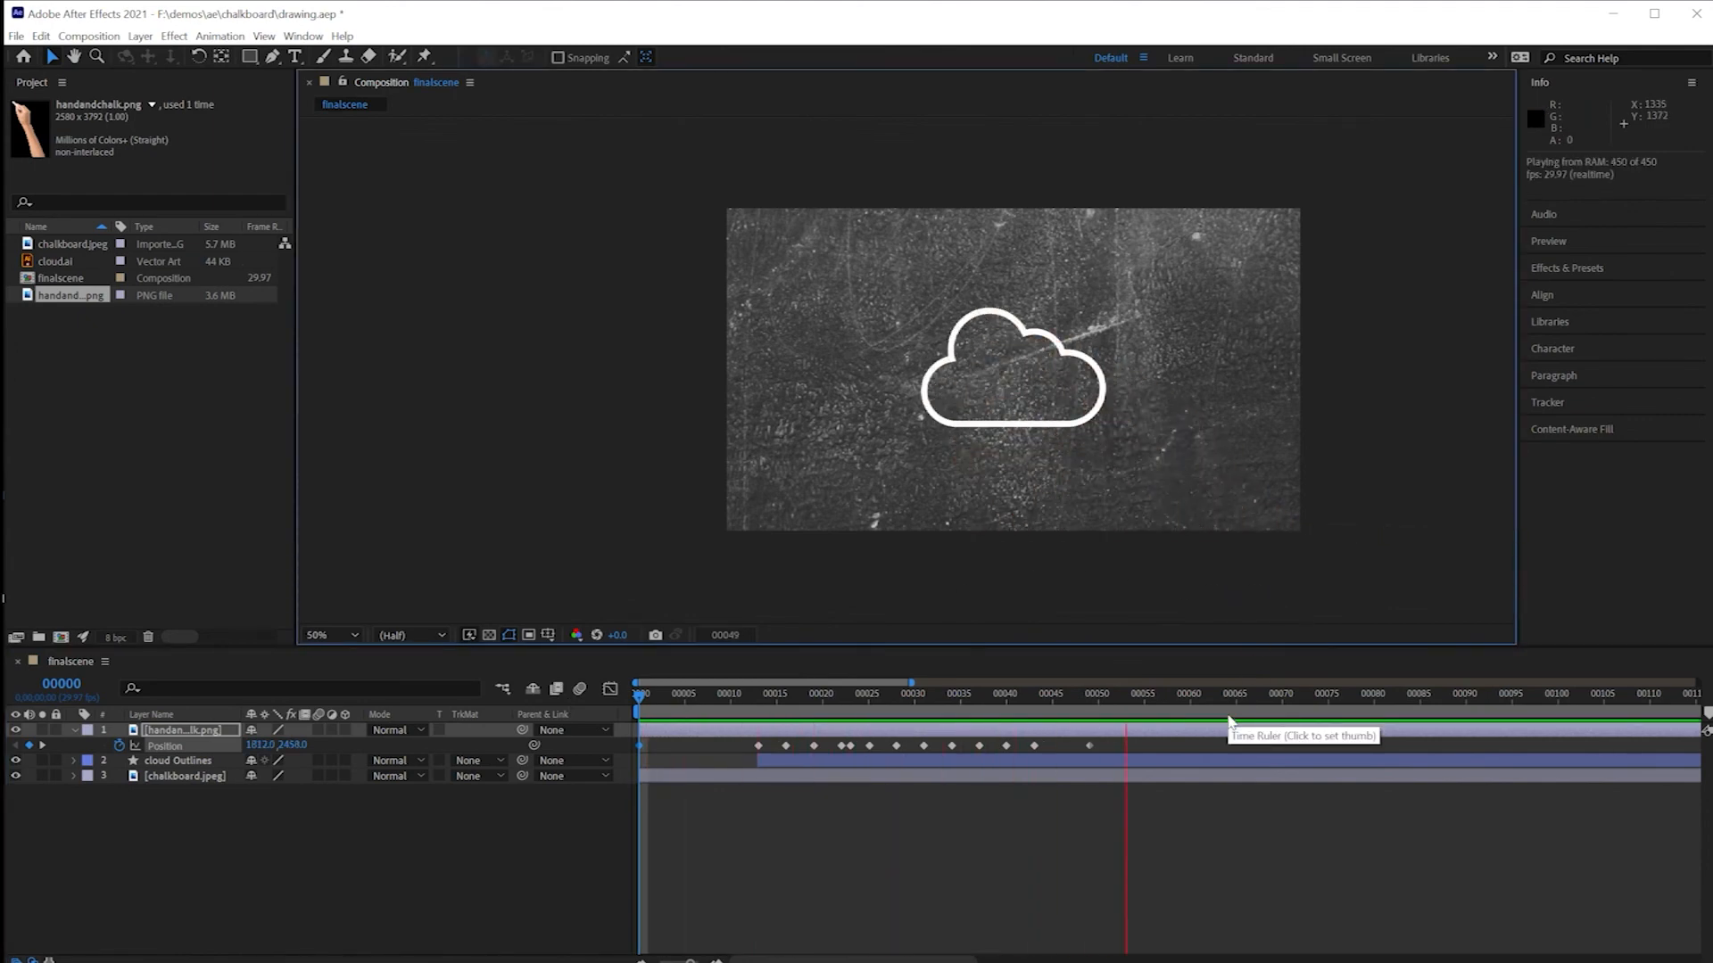
{"action": "key", "text": "space"}
{"action": "left_click_drag", "start_coordinate": [1169, 703], "coordinate": [519, 673]}
{"action": "key", "text": "space"}
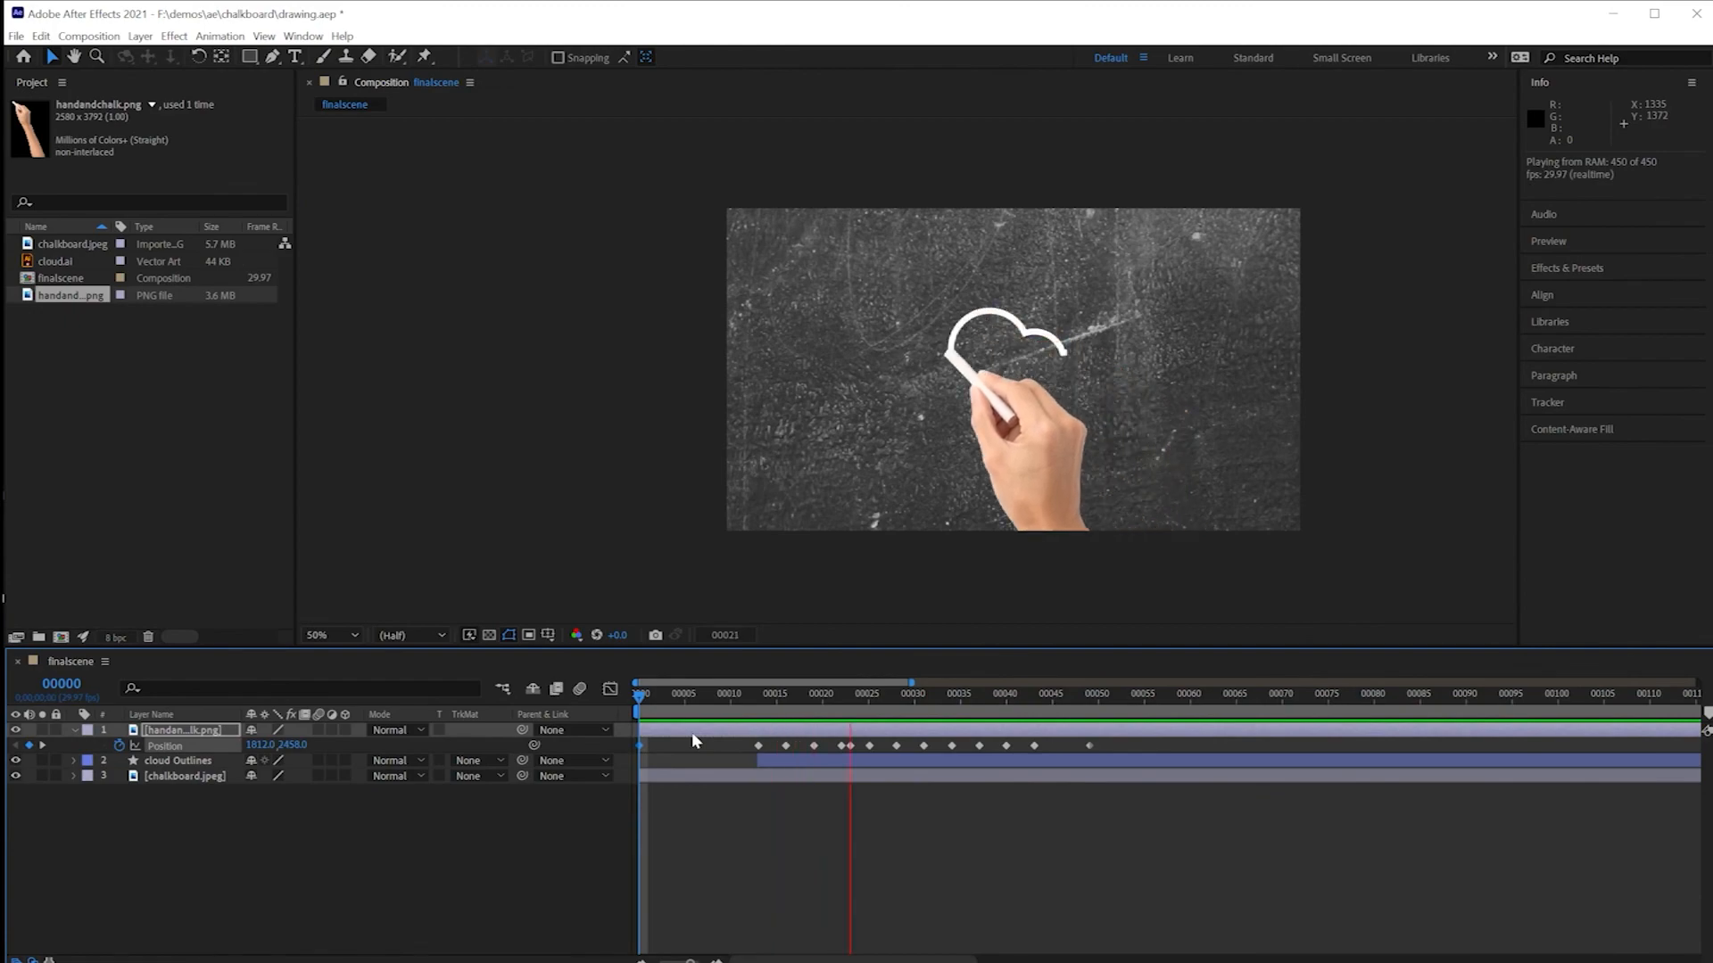